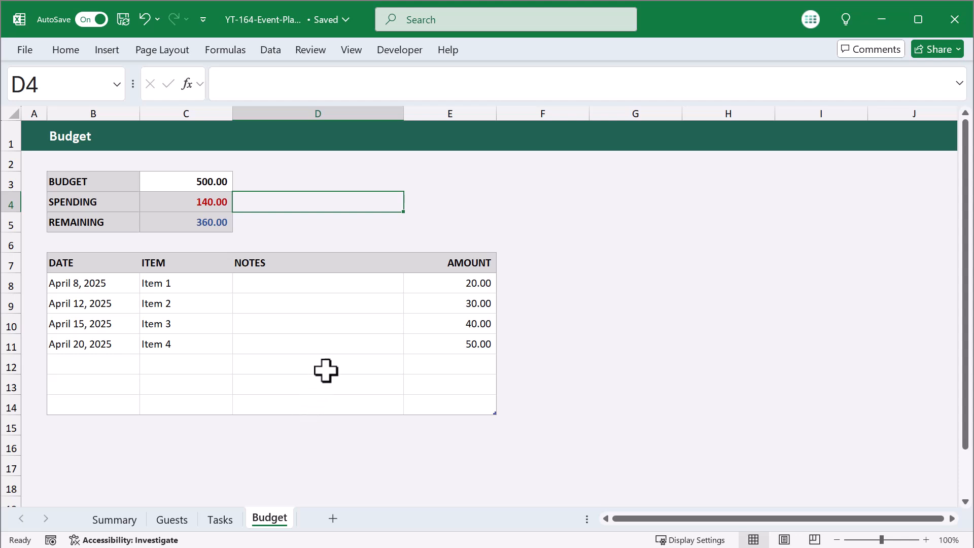
Examine the finished event planner's Tasks sheet, toggling the Task 5 checkbox off and on, and review its Summary sheet
left_click(220, 519)
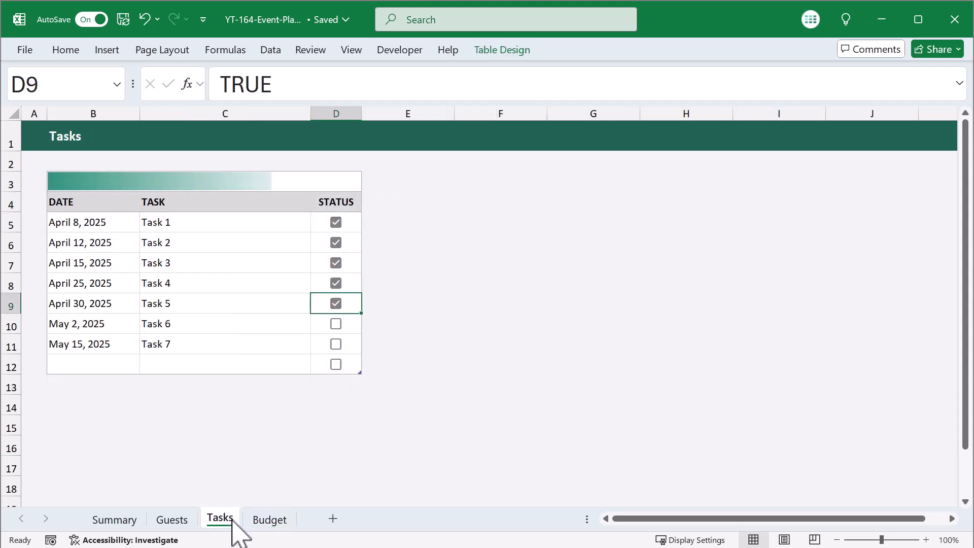
left_click(335, 305)
left_click(335, 304)
left_click(114, 518)
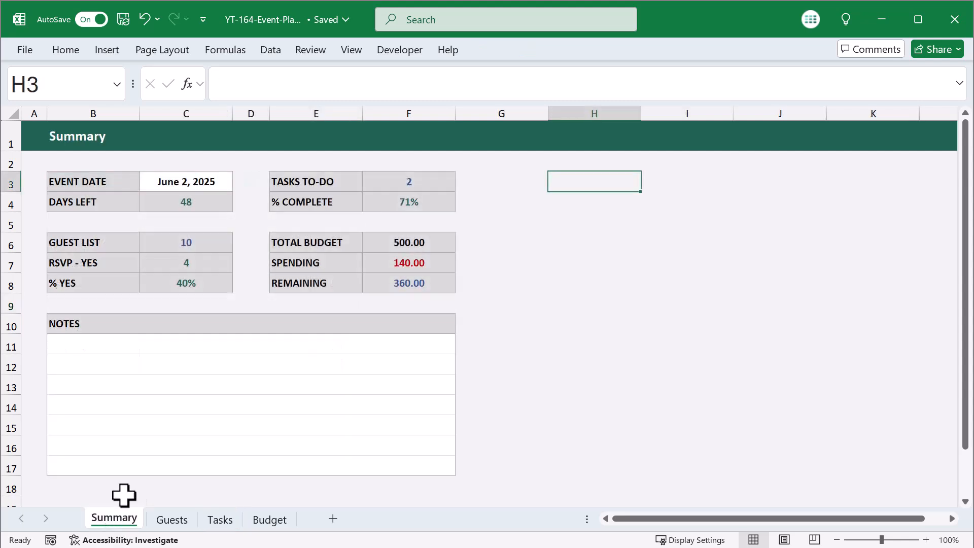
left_click(215, 176)
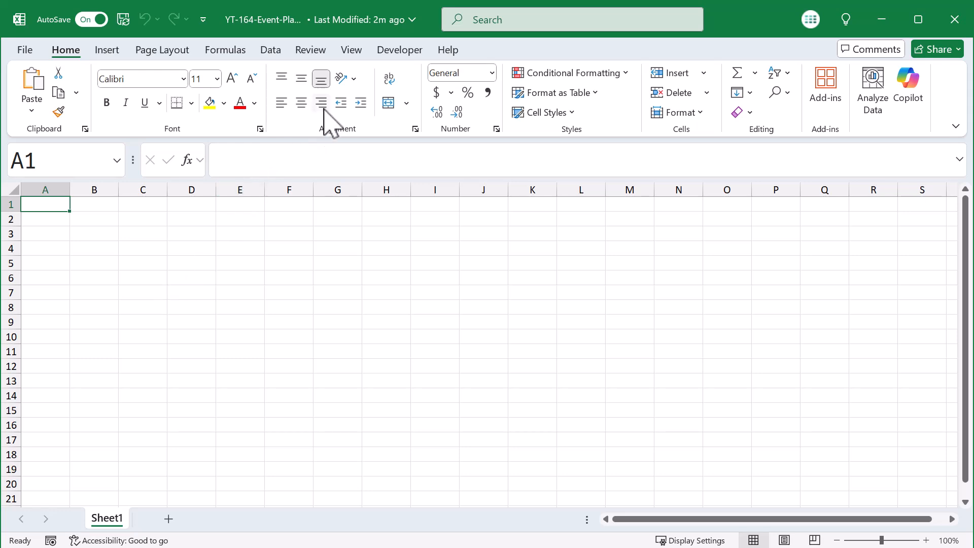
Hide the gridlines on the blank sheet and set the width of all columns to 16
left_click(357, 53)
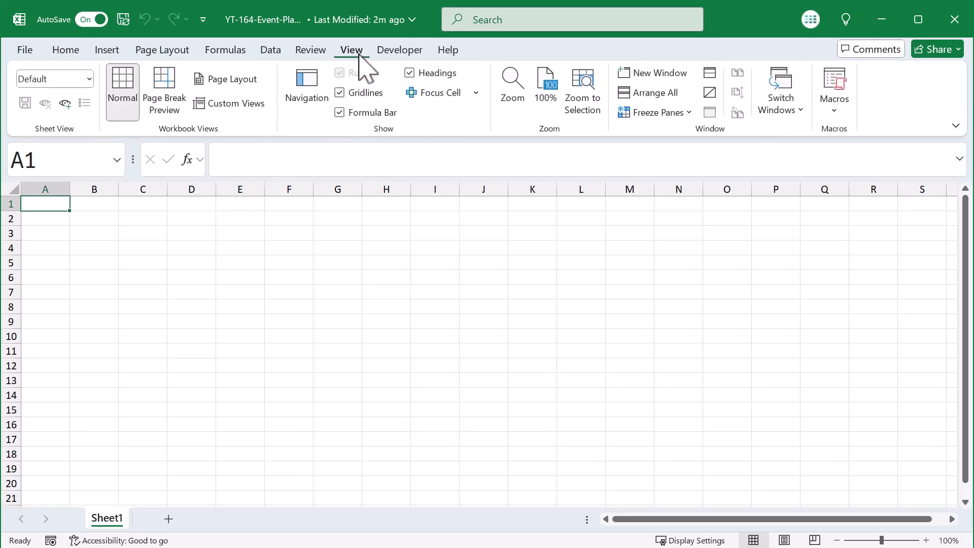
left_click(347, 97)
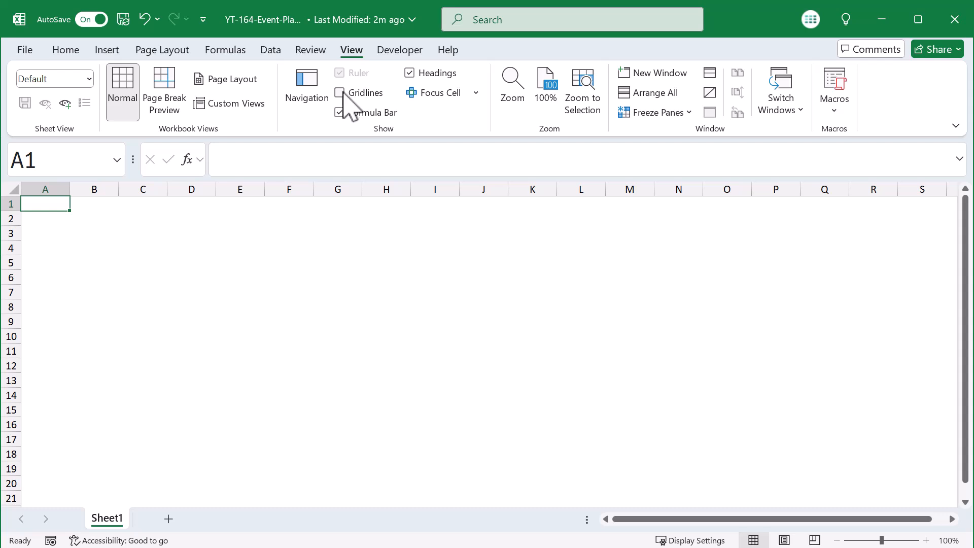
left_click(10, 190)
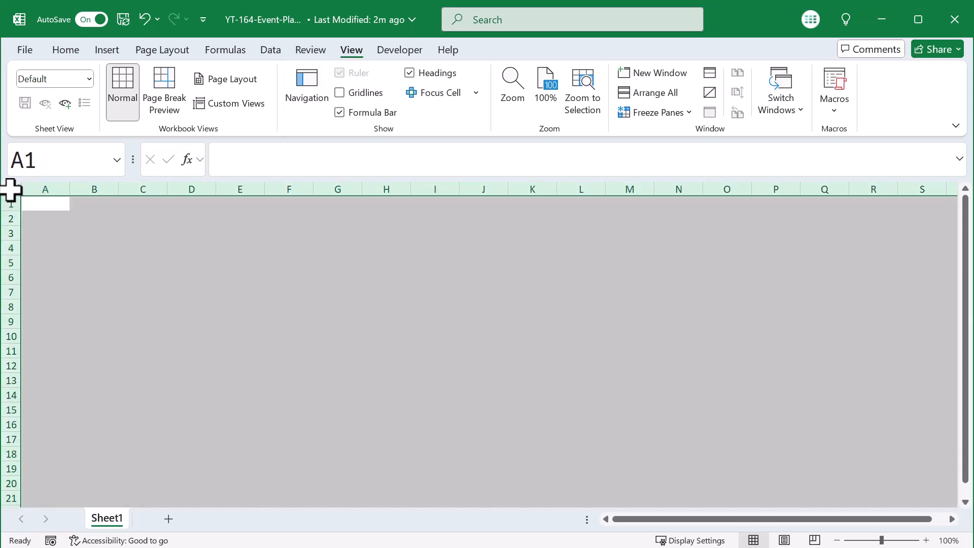
right_click(61, 189)
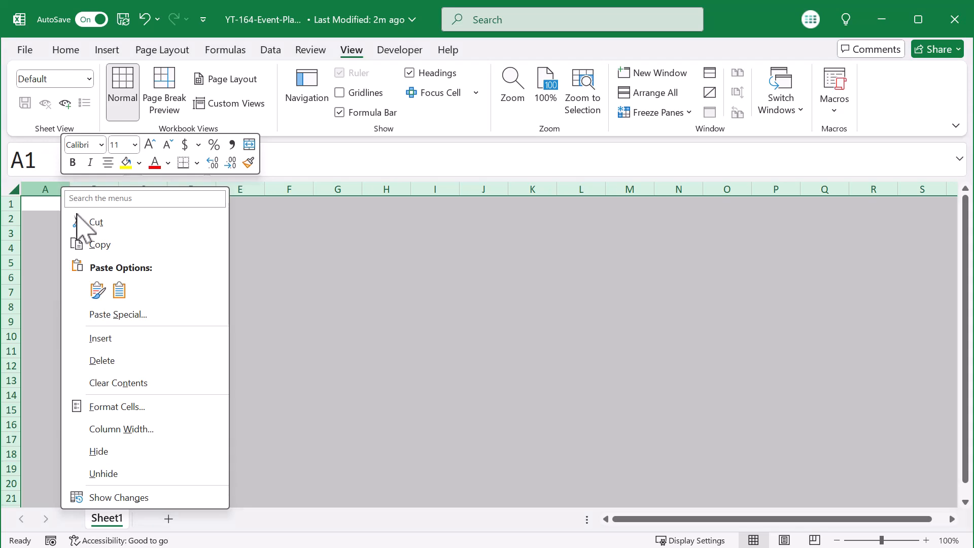
left_click(125, 429)
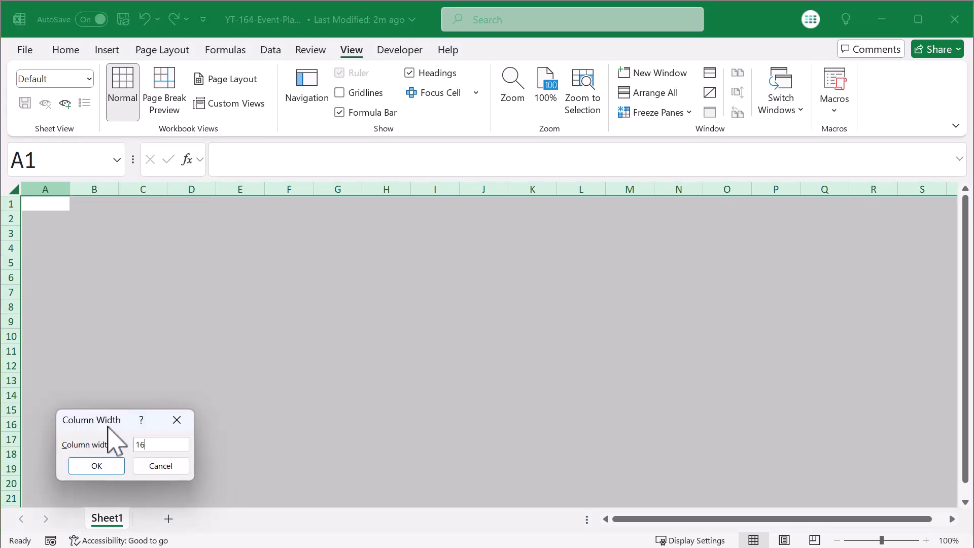
left_click(101, 467)
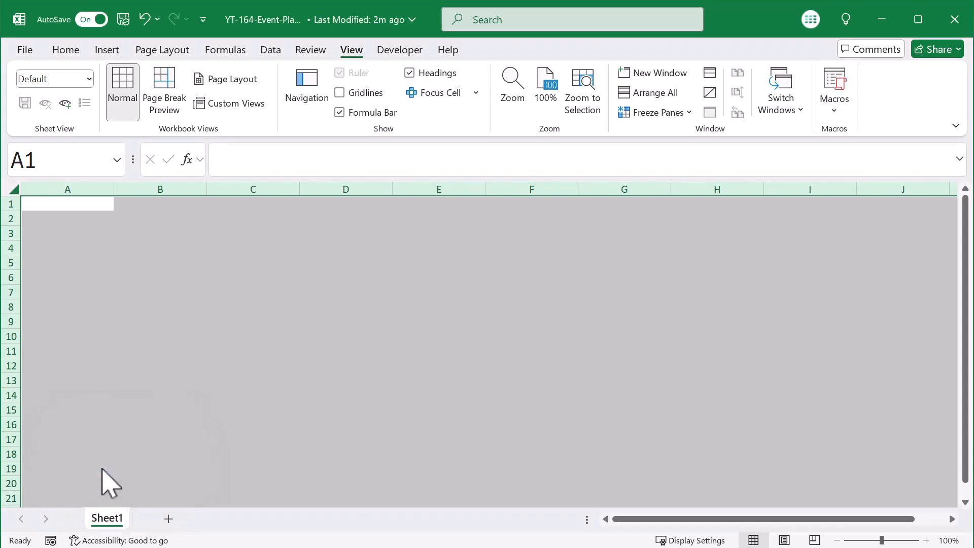
Set the height of all rows in the sheet to 20
right_click(10, 218)
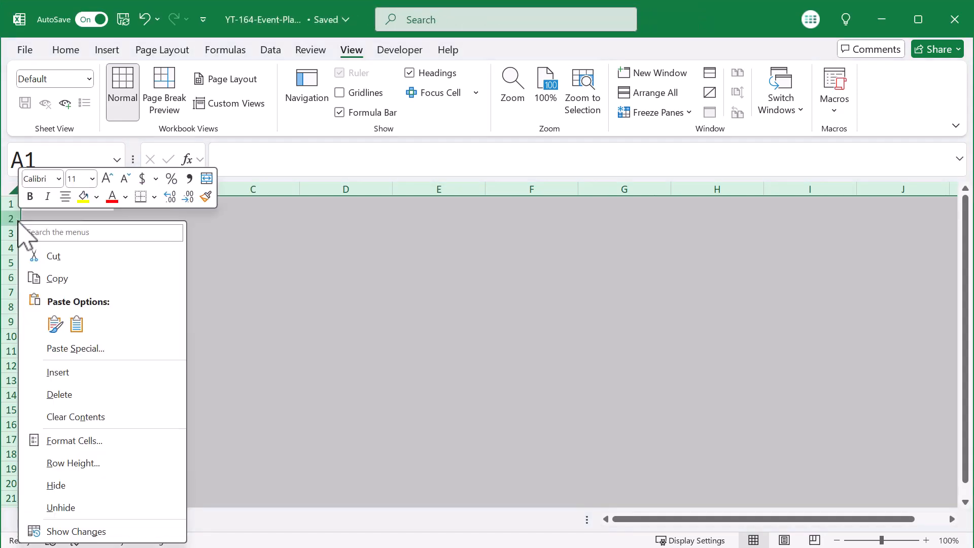
left_click(72, 463)
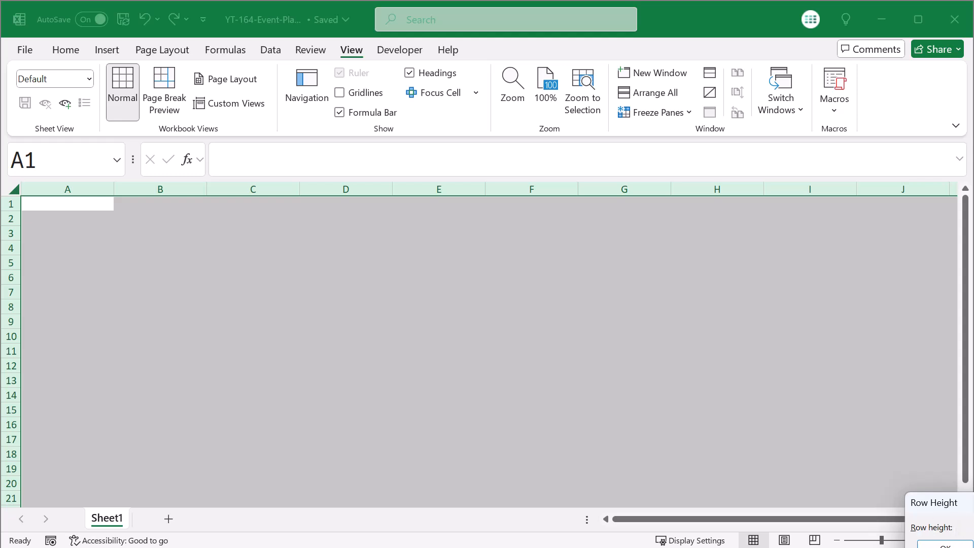
left_click_drag(936, 501, 215, 325)
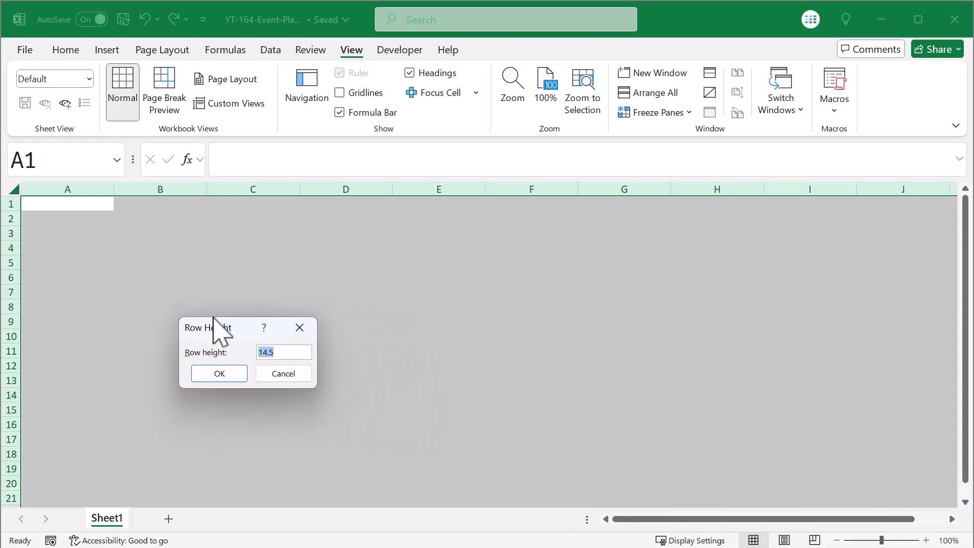
left_click(222, 373)
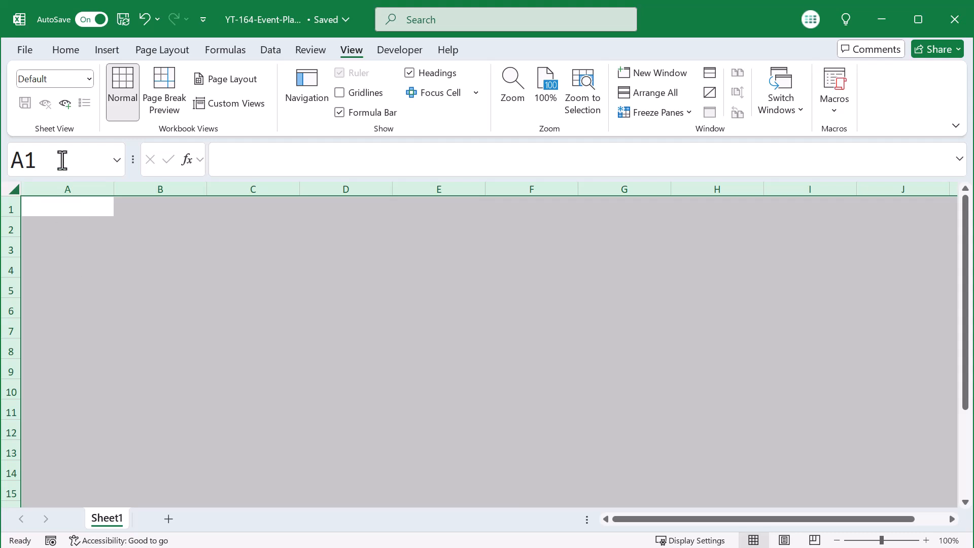
Fill the entire sheet with the custom light grey color #F1F3F4
left_click(65, 50)
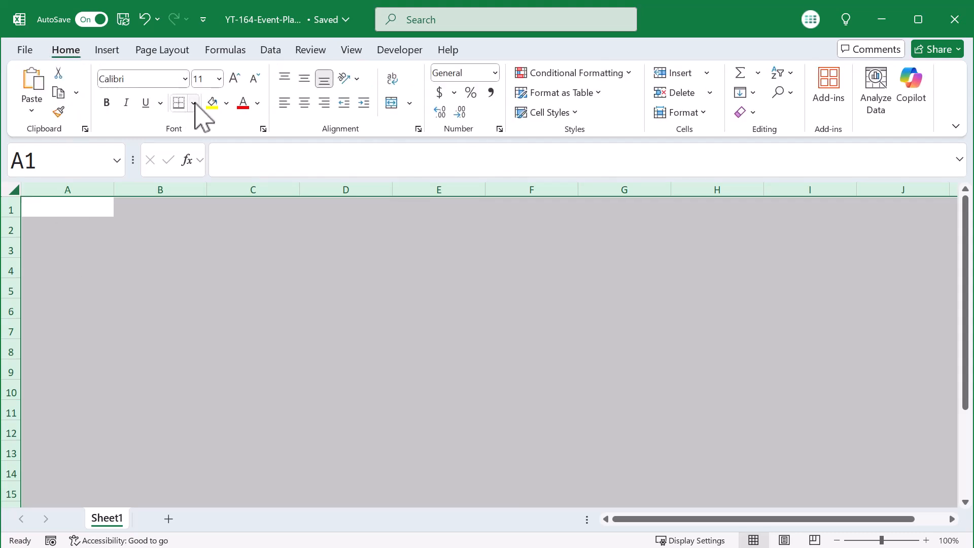
left_click(227, 103)
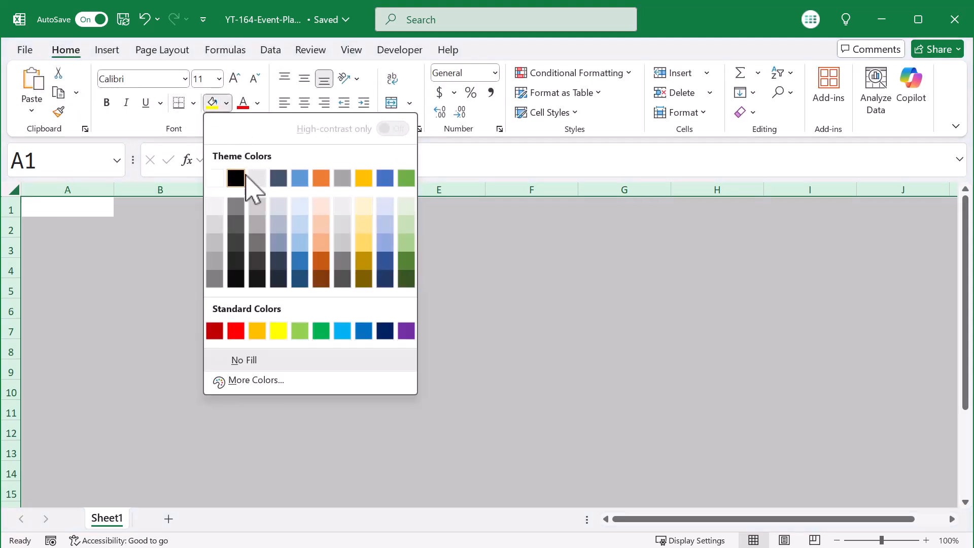
left_click(256, 380)
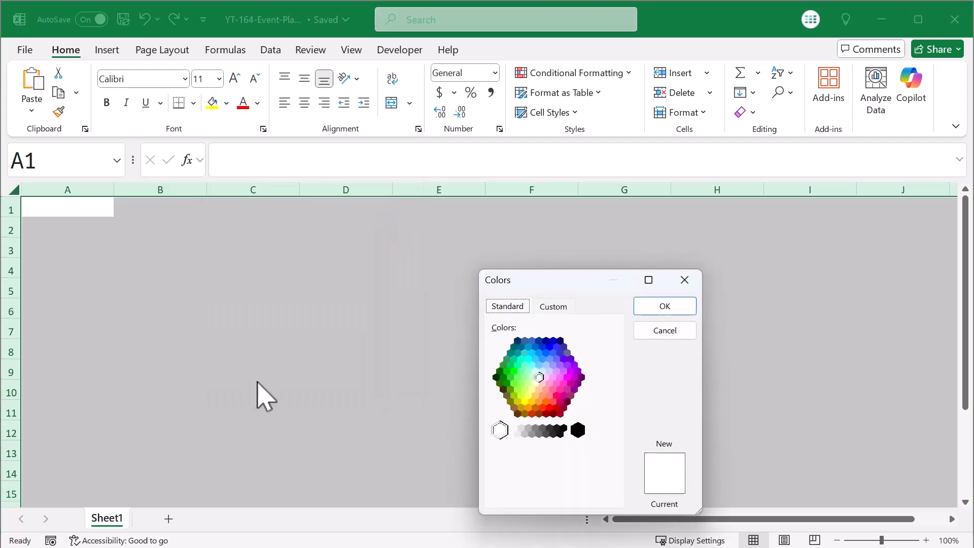
left_click_drag(558, 284, 280, 262)
left_click(281, 265)
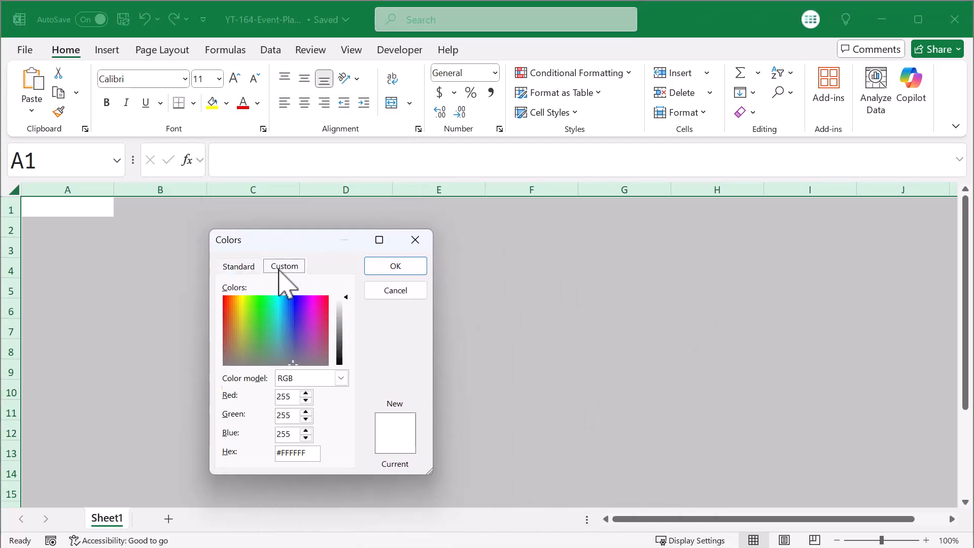
double_click(295, 457)
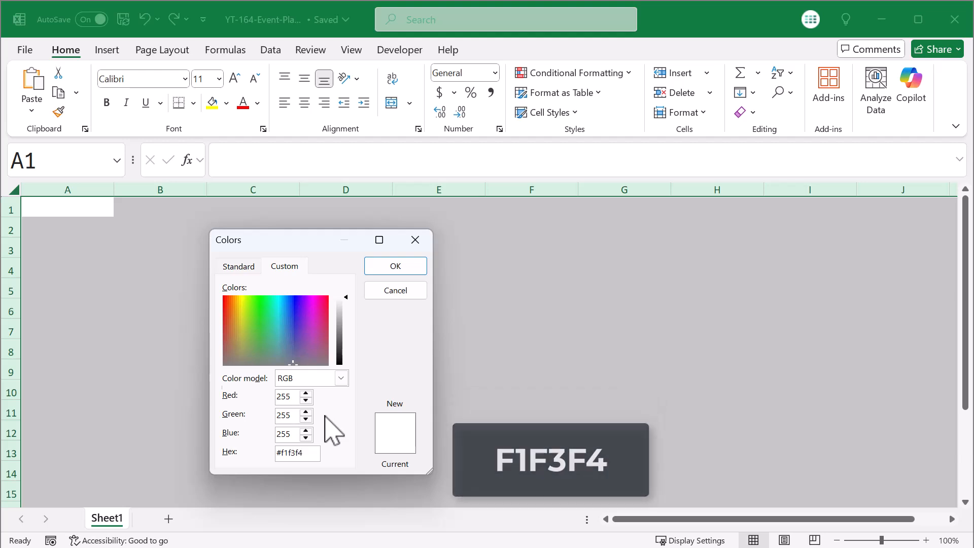
left_click(415, 265)
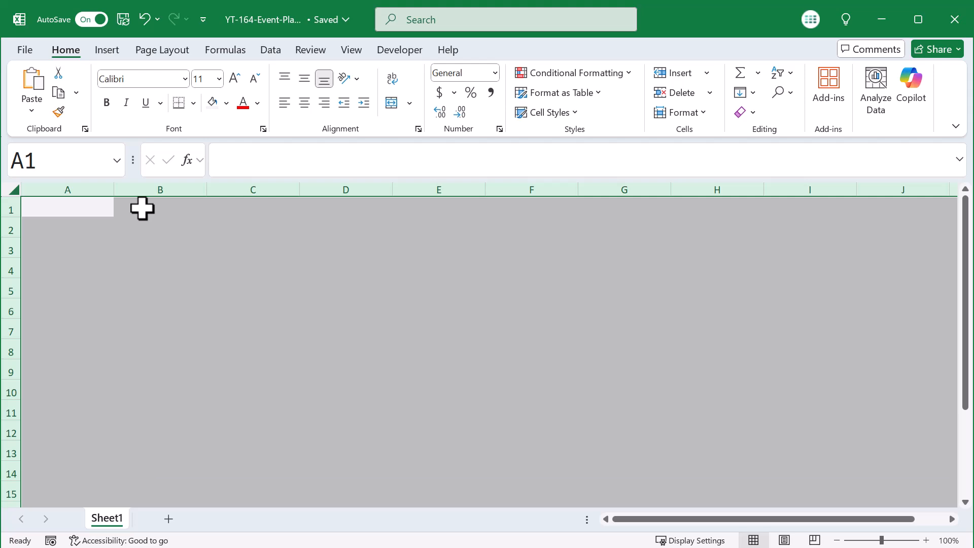
Align all cells in the sheet to the middle vertically and to the left horizontally
left_click(305, 80)
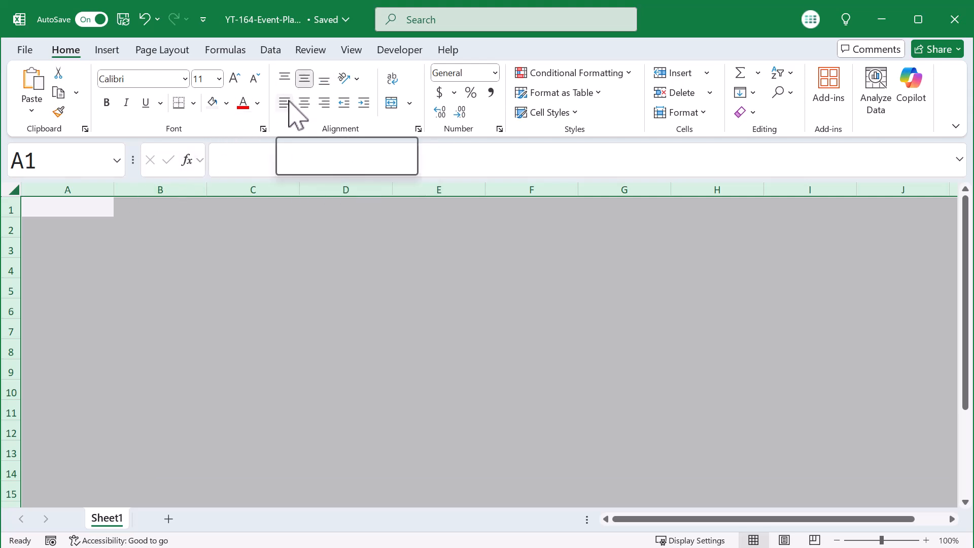
left_click(290, 101)
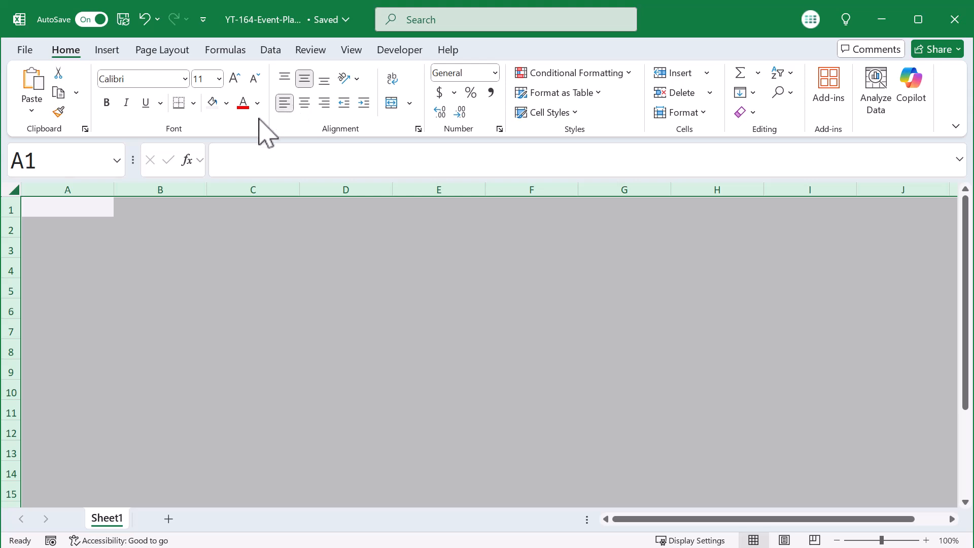
left_click(67, 208)
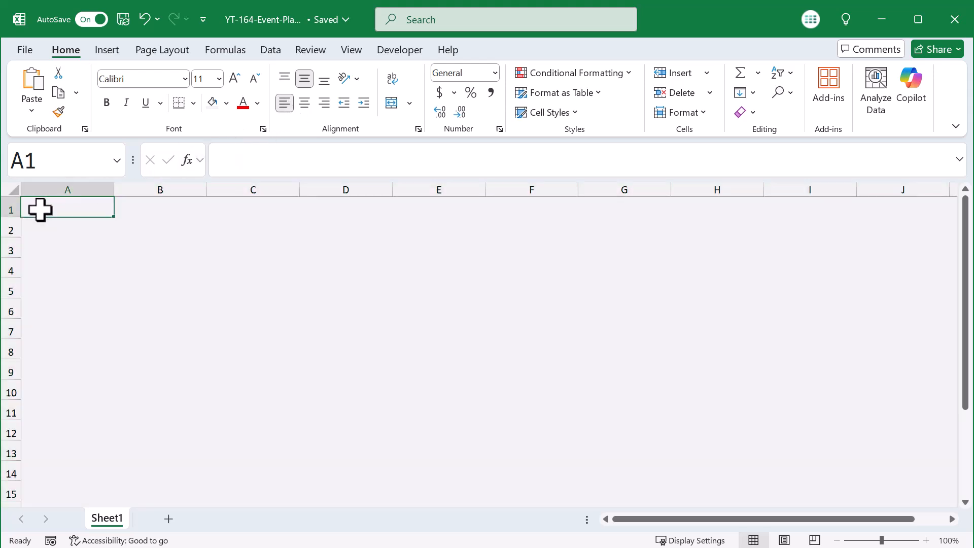
Increase the height of row 1 to make room for the title band
left_click(11, 204)
right_click(11, 204)
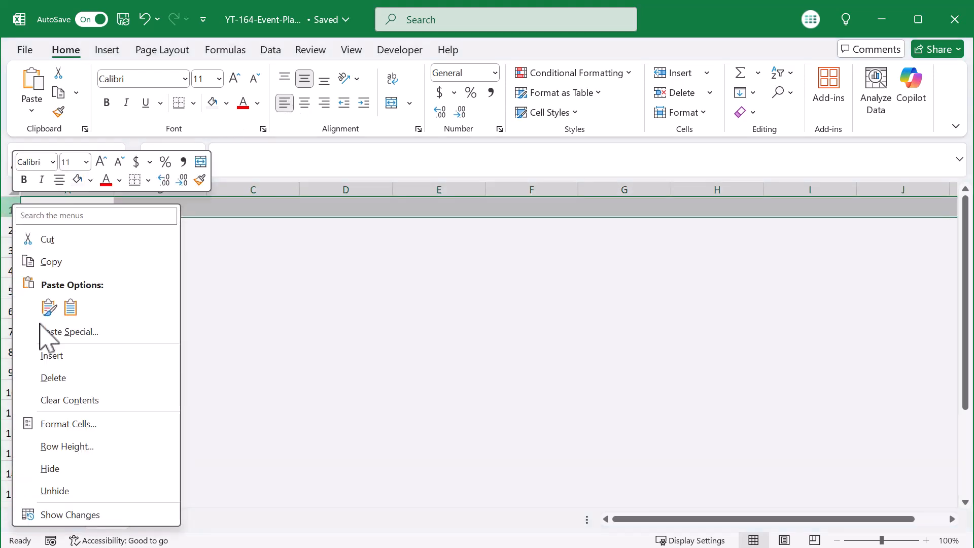
left_click(71, 446)
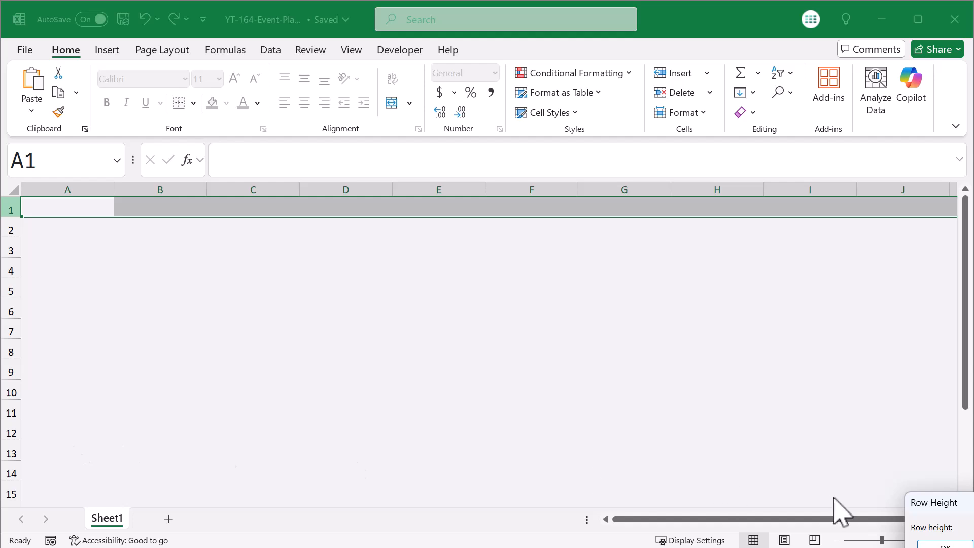
left_click_drag(961, 500, 252, 337)
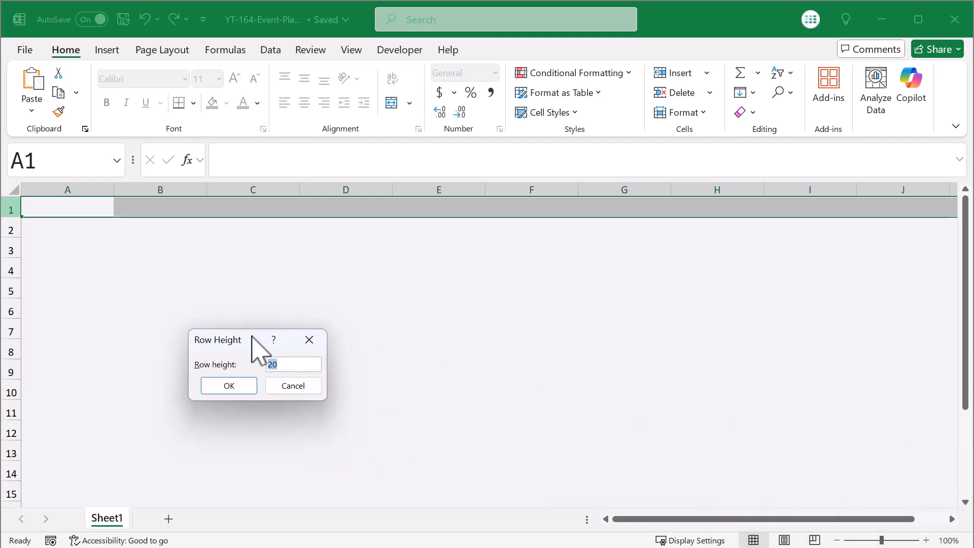
left_click(242, 388)
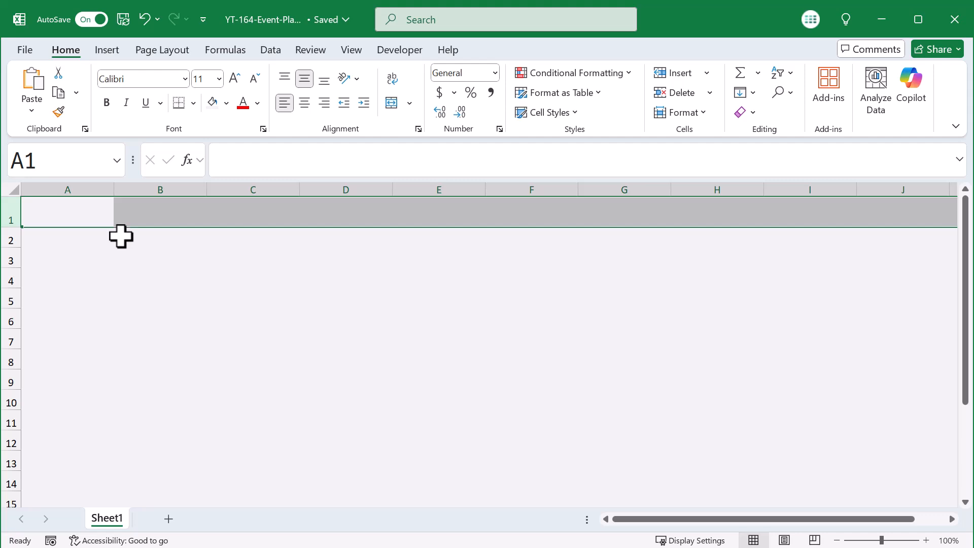
Make row 1 bold at font size 14 and fill it with the custom dark green color #206252
left_click(107, 103)
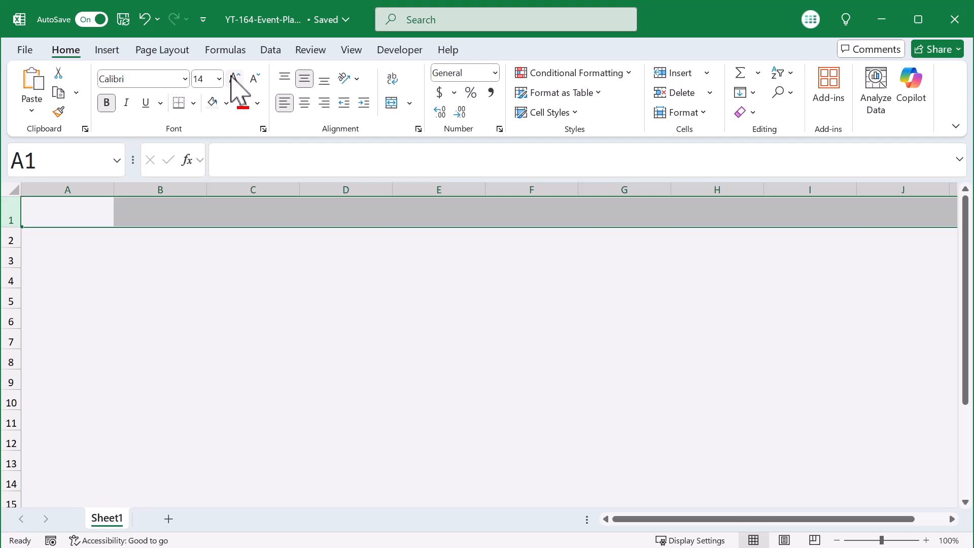
left_click(226, 103)
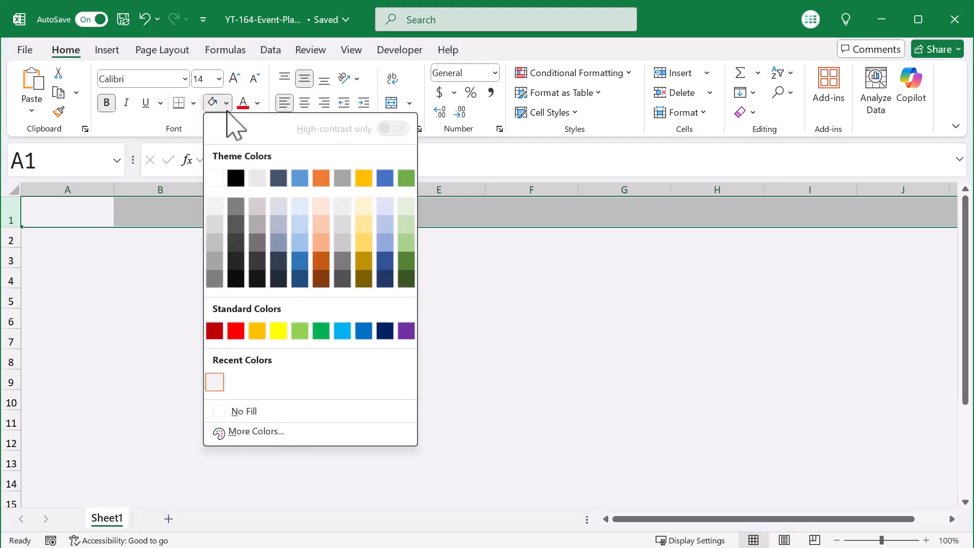
left_click(255, 433)
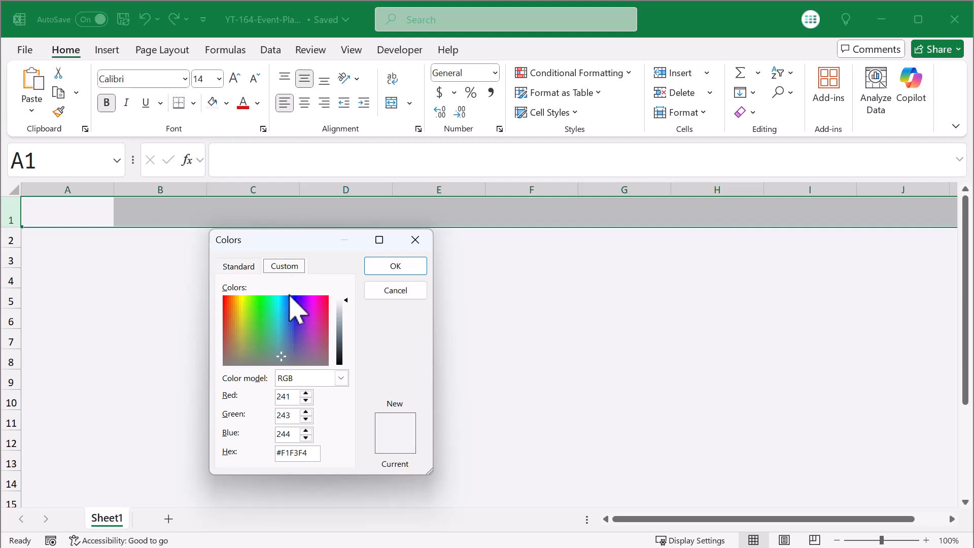
double_click(296, 453)
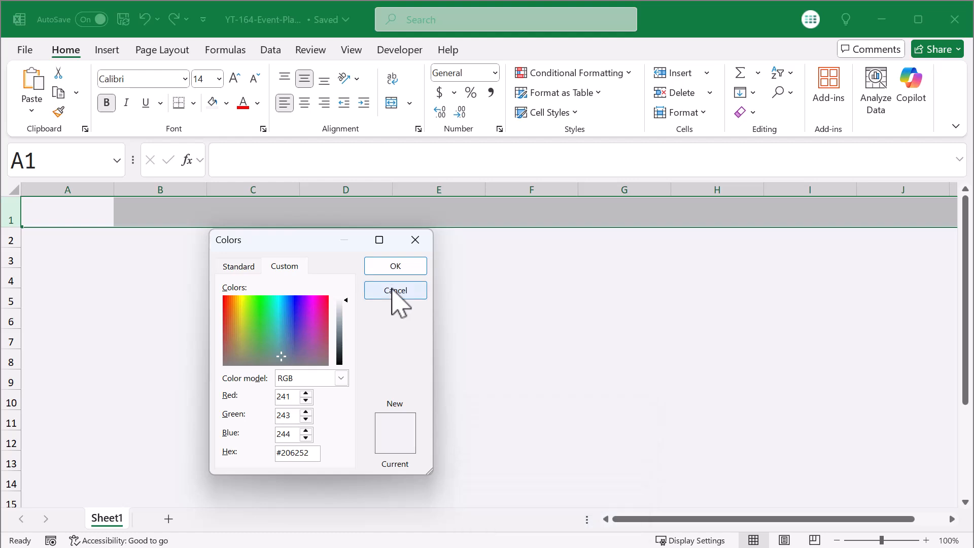
left_click(393, 269)
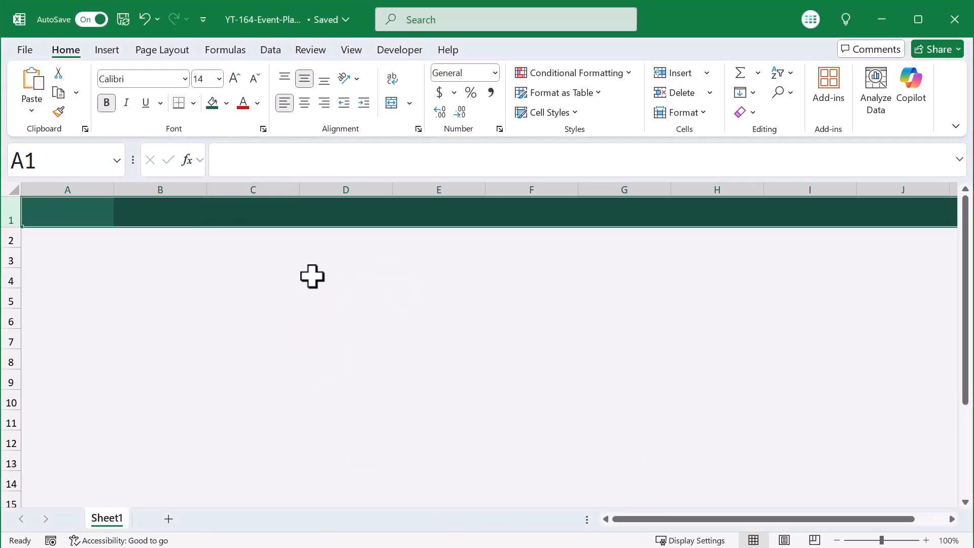
Set the font color of row 1 to white
left_click(259, 104)
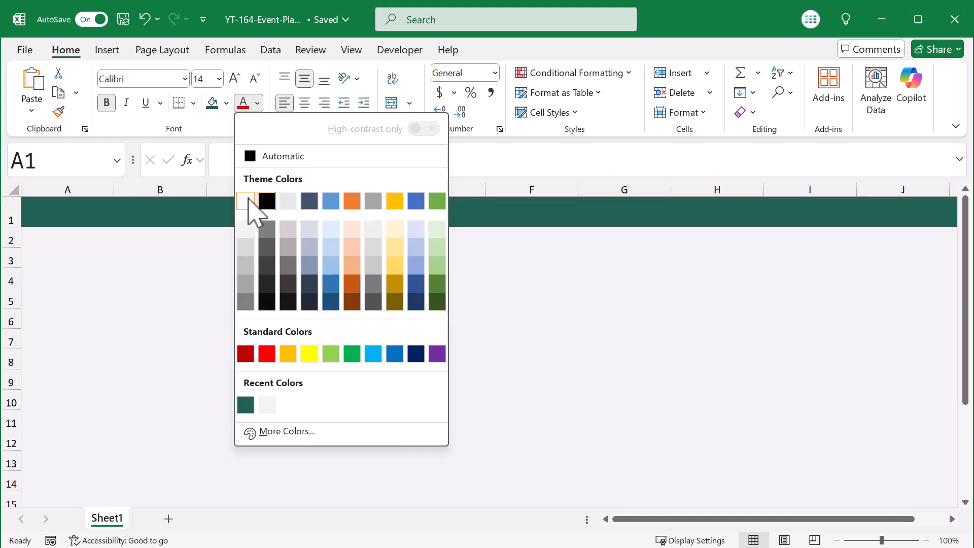
left_click(249, 202)
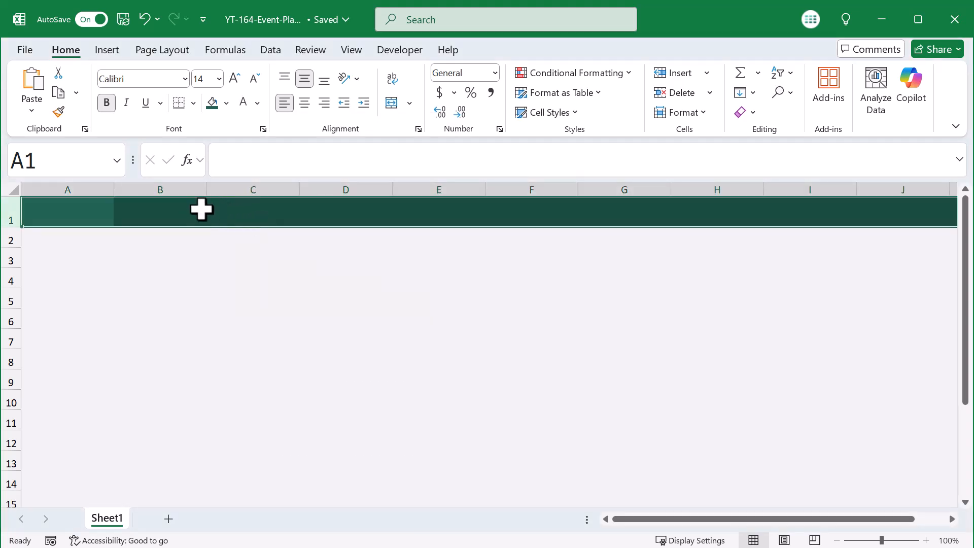
left_click(154, 214)
Set the width of column A to 4
left_click(87, 190)
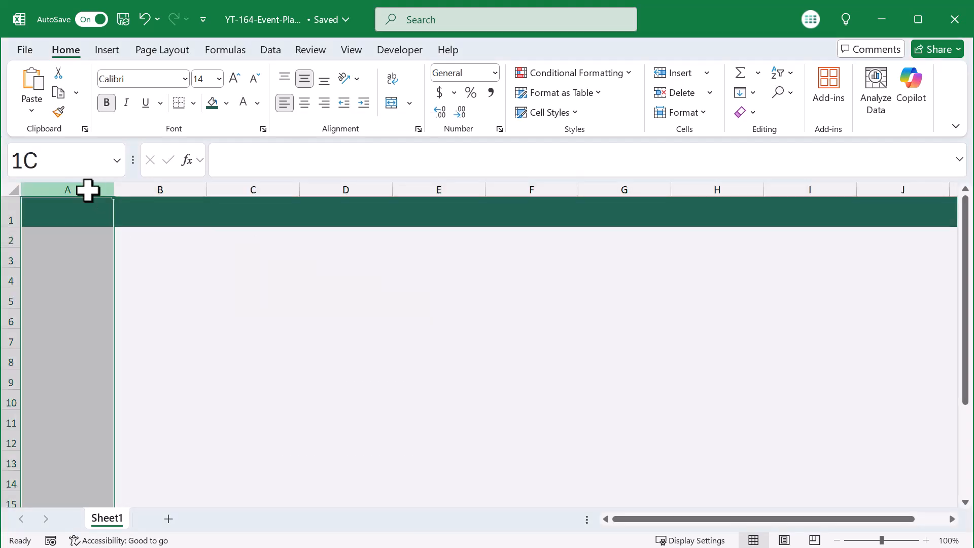
right_click(56, 187)
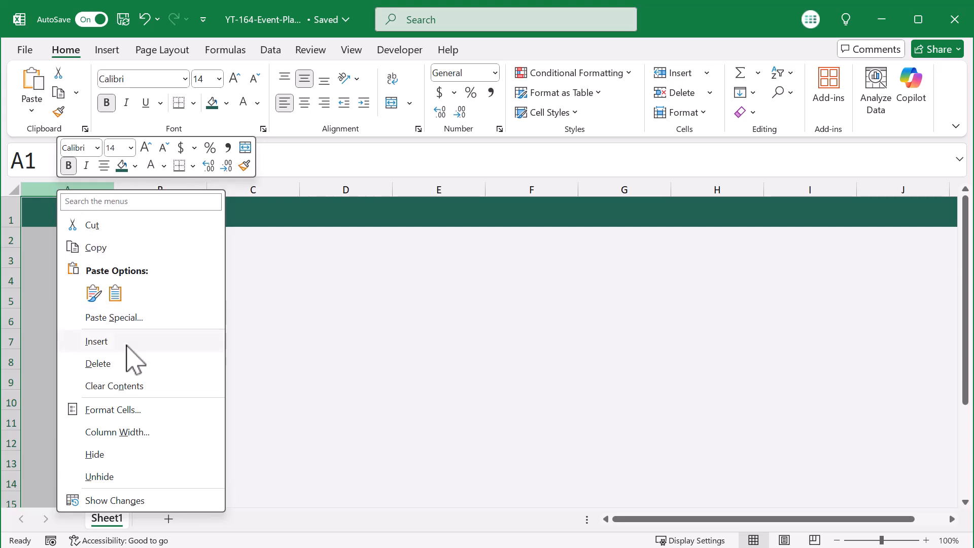
left_click(130, 428)
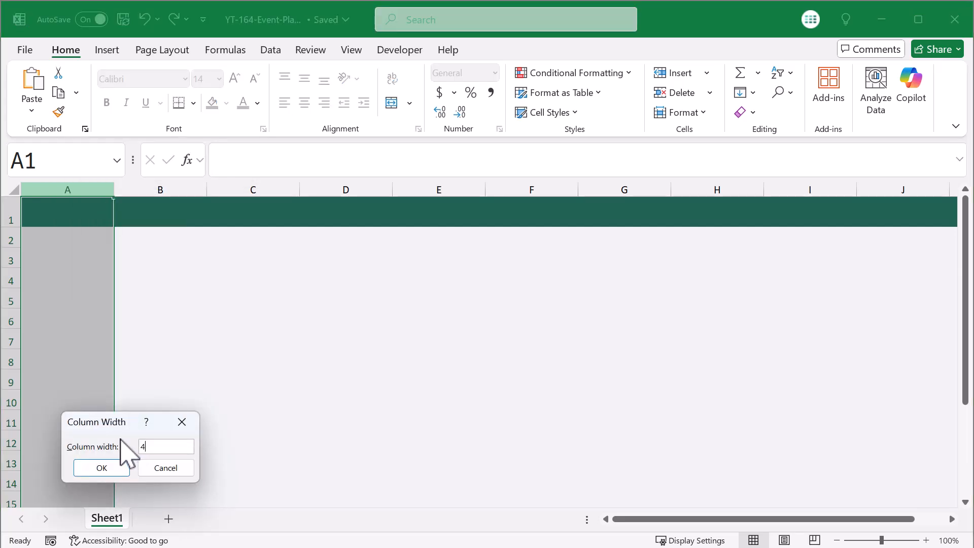
left_click(106, 467)
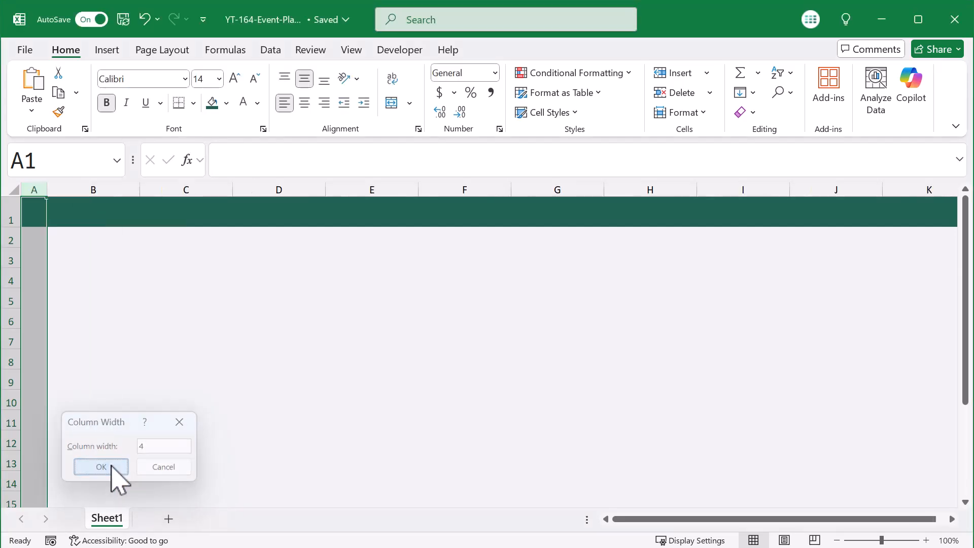
left_click(89, 265)
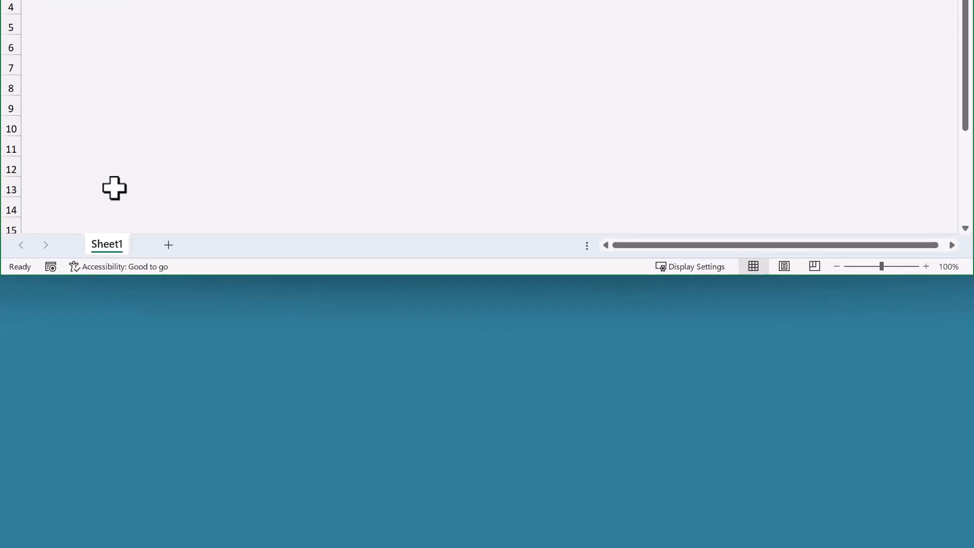
Create three copies of the formatted Sheet1 within the YT-164-Event-Planner.xlsx workbook
right_click(111, 244)
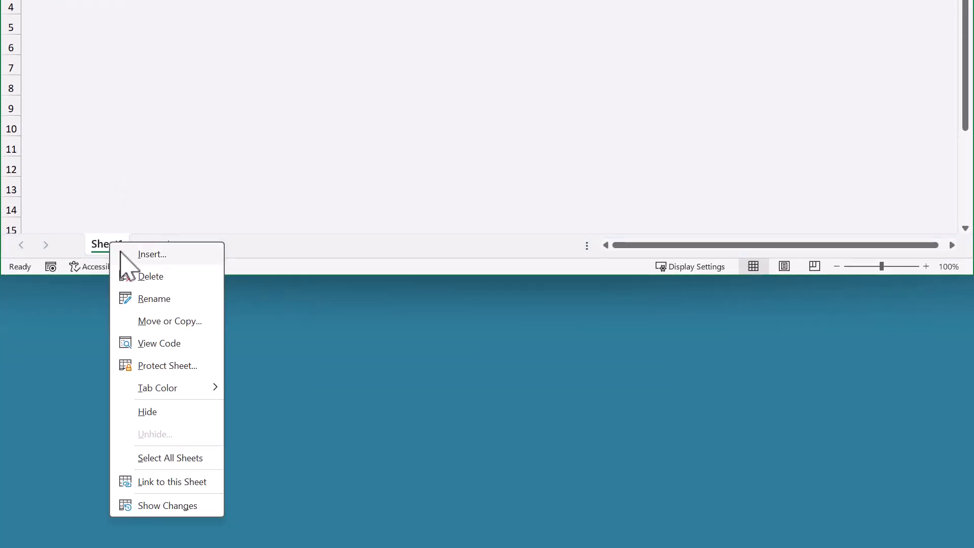
left_click(161, 321)
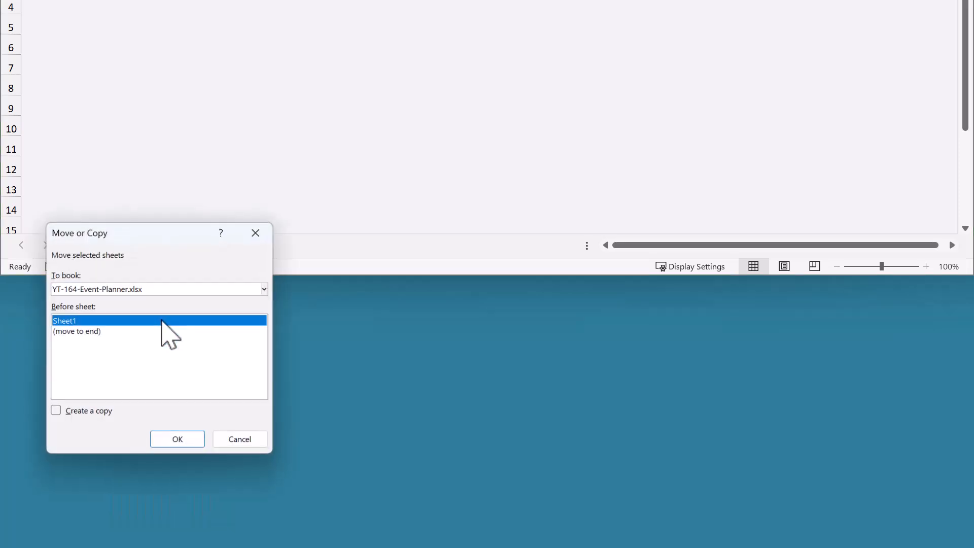
left_click(55, 413)
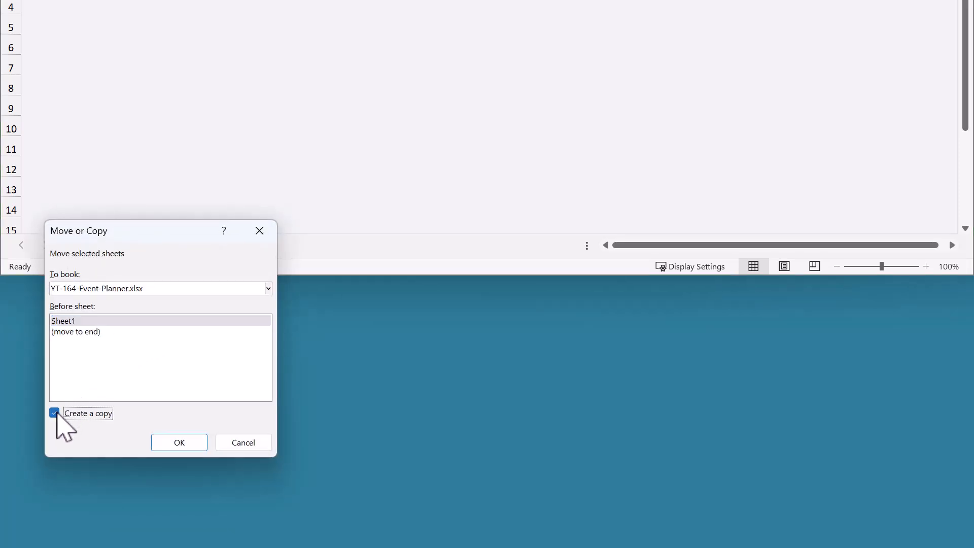
left_click(167, 441)
right_click(130, 244)
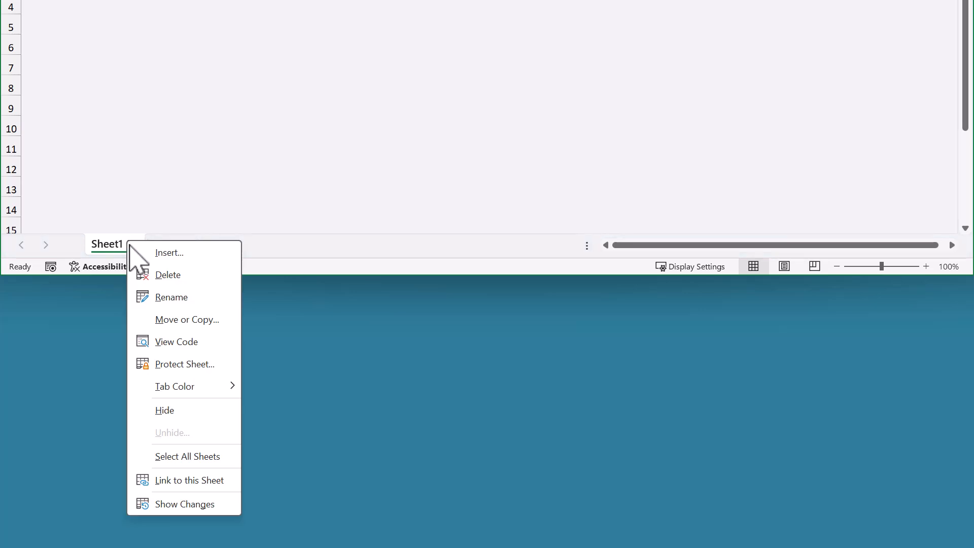
left_click(183, 320)
left_click(91, 422)
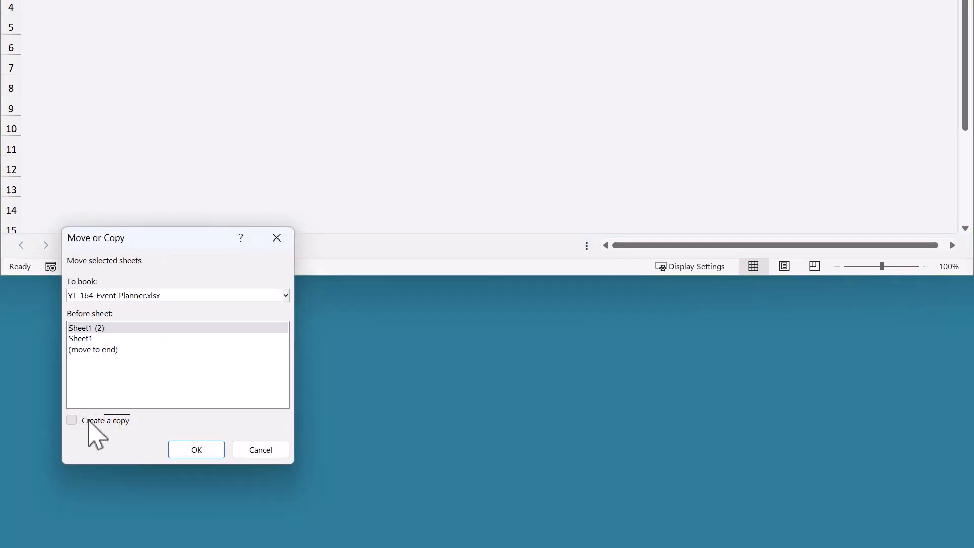
left_click(169, 443)
right_click(134, 246)
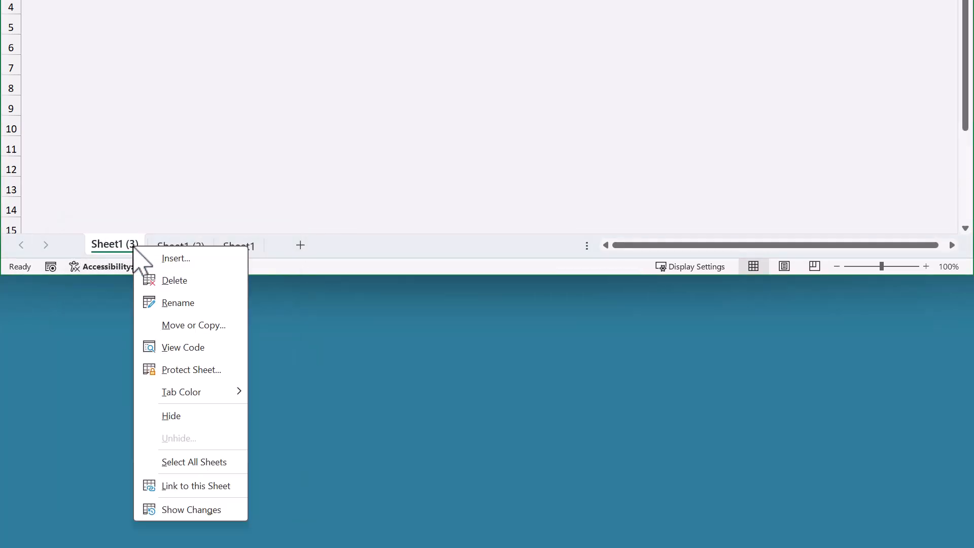
left_click(177, 324)
left_click(109, 413)
left_click(179, 442)
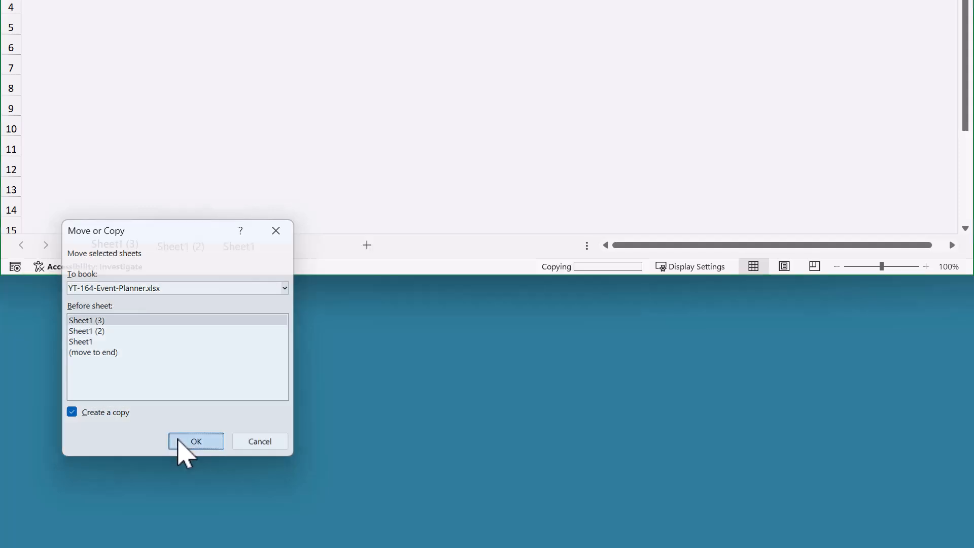
Rename the four sheets in order as Summary, Guests, Tasks and Budget
double_click(126, 245)
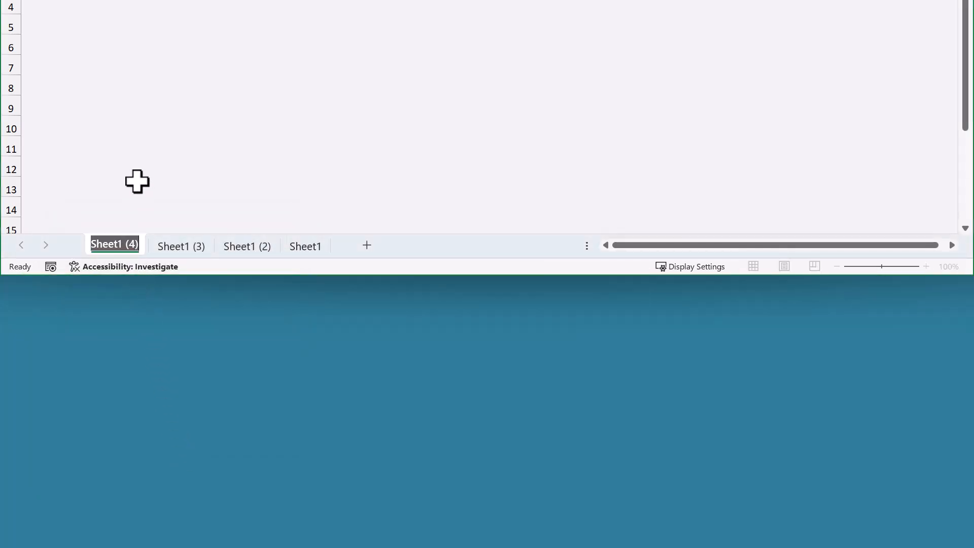
type("Summary")
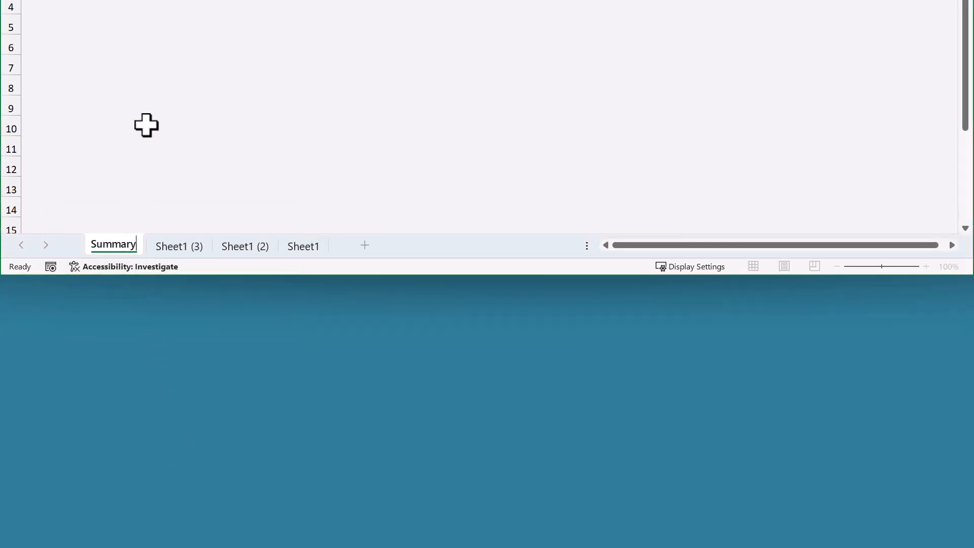
double_click(192, 246)
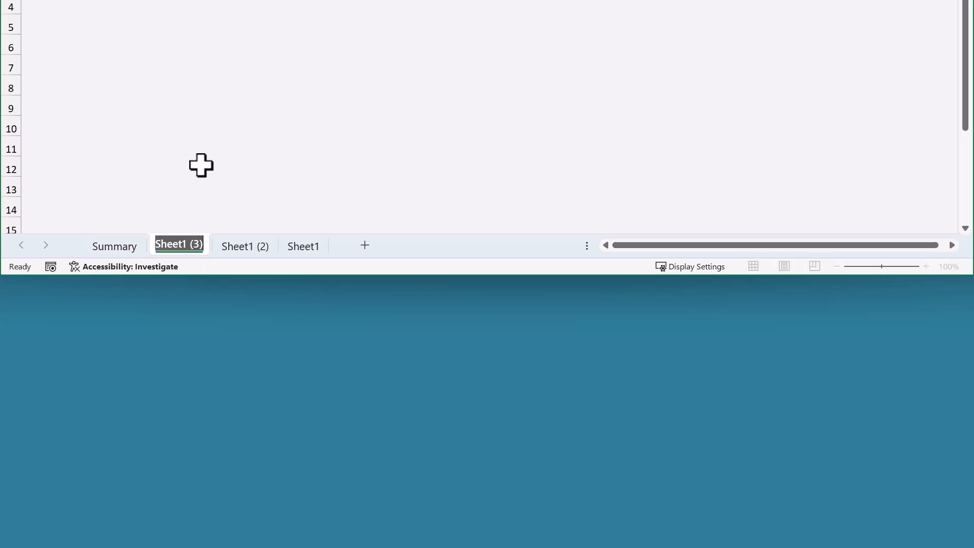
type("Guests")
key("Return")
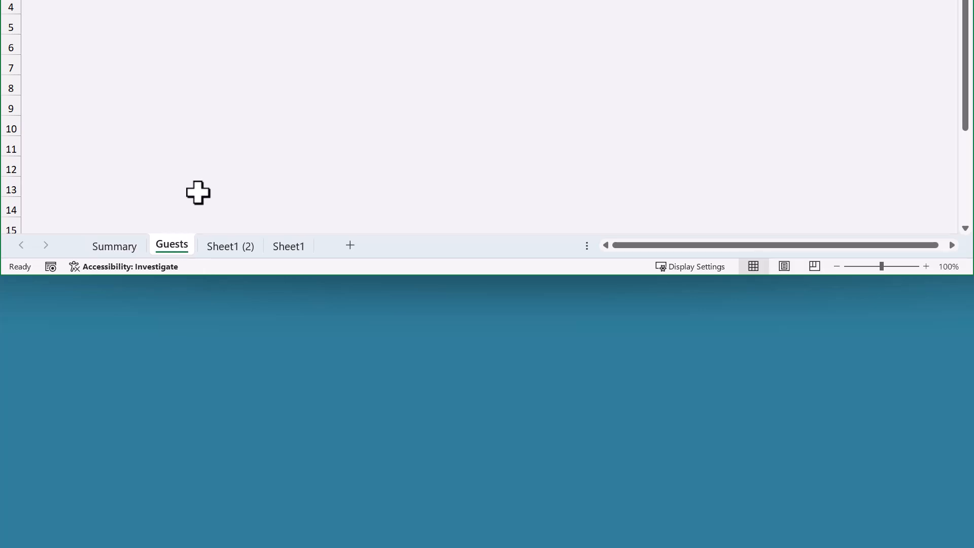
double_click(228, 243)
type("Tasks")
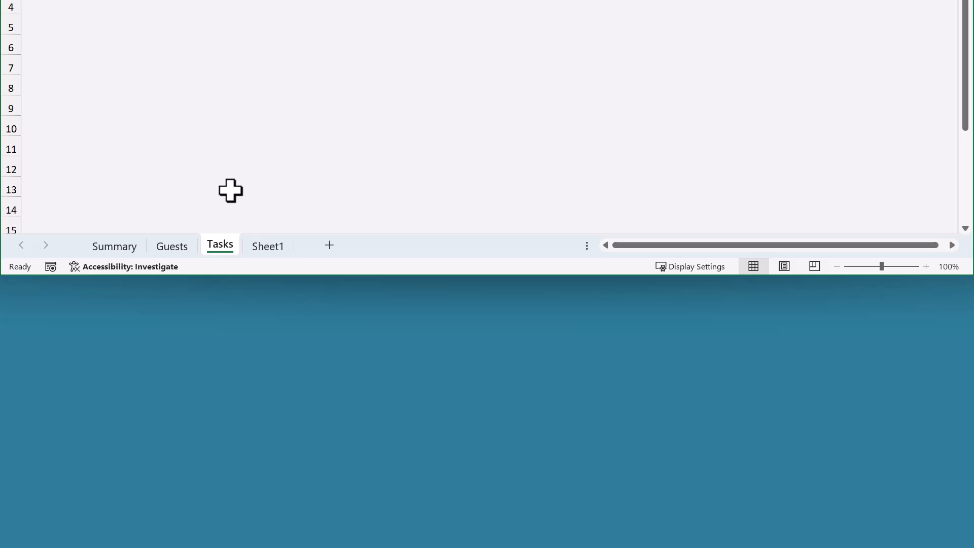
double_click(266, 246)
type("Budget")
key("Return")
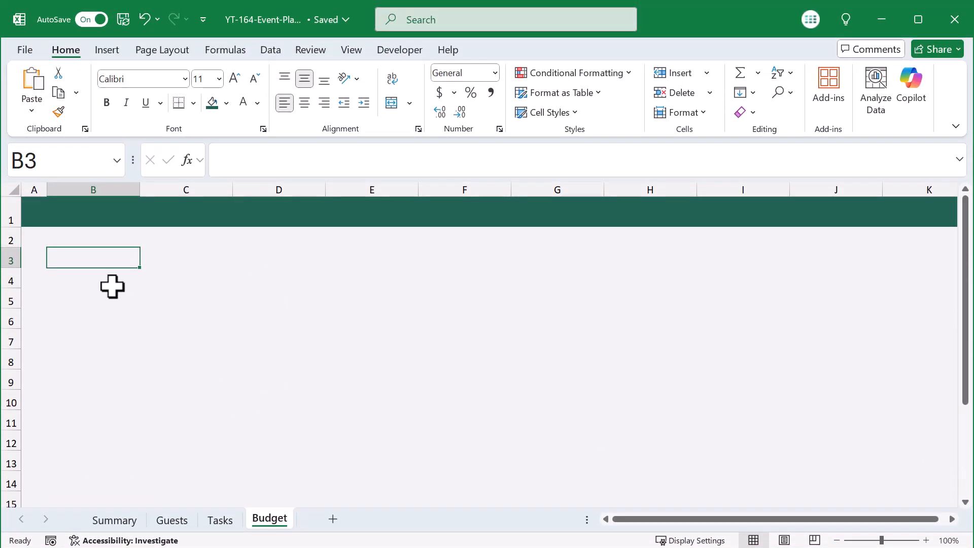
Widen column D of the Budget sheet to nearly twice the width of its neighbouring columns
left_click(289, 190)
right_click(289, 190)
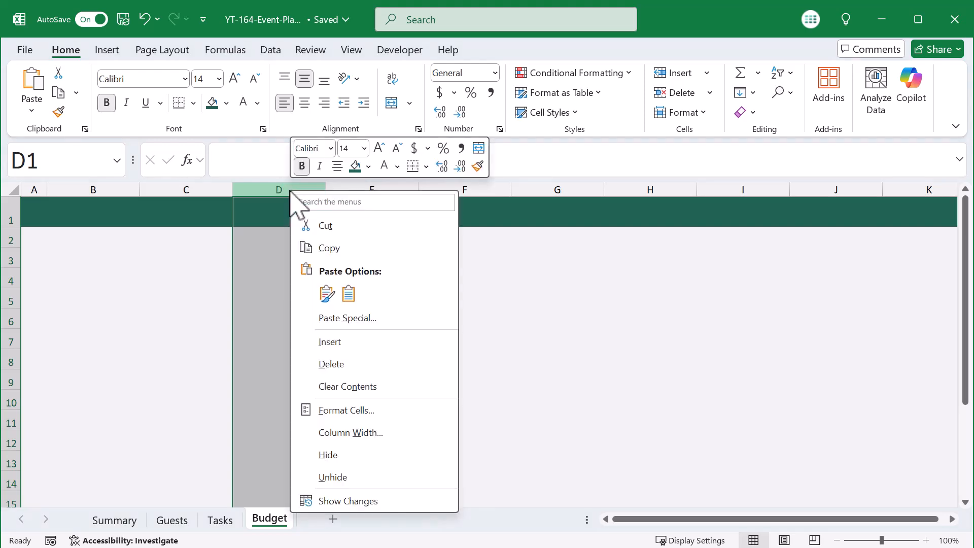
left_click(359, 432)
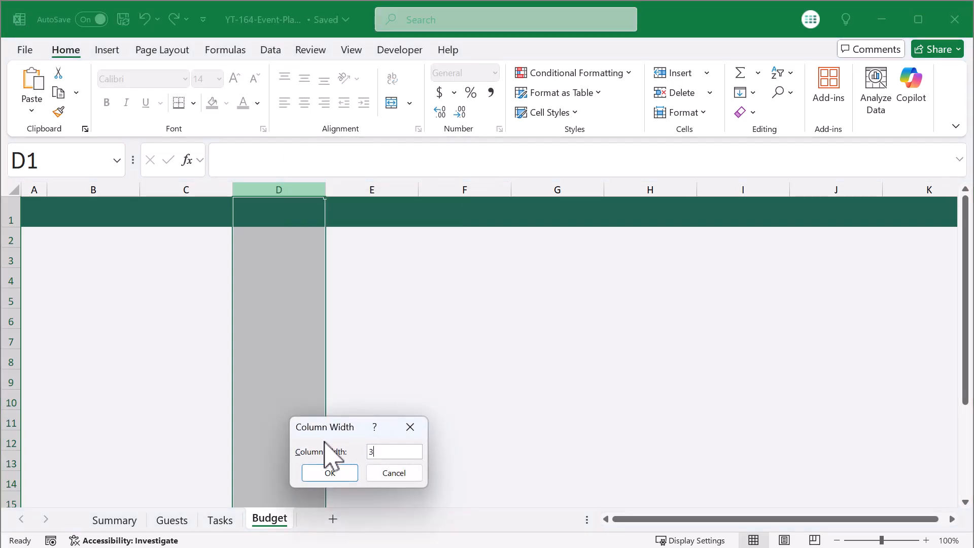
left_click(348, 474)
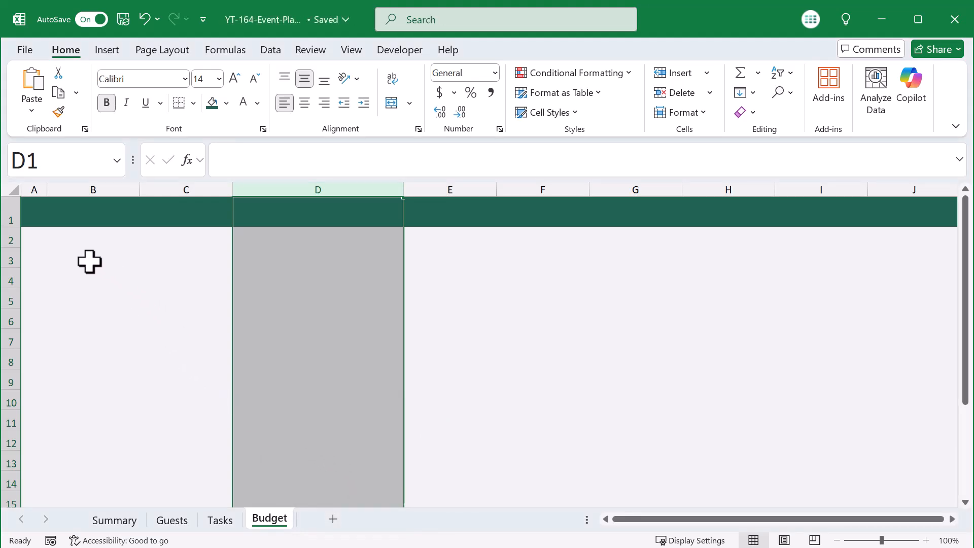
Enter the title Budget in cell B1 of the Budget sheet
left_click(95, 219)
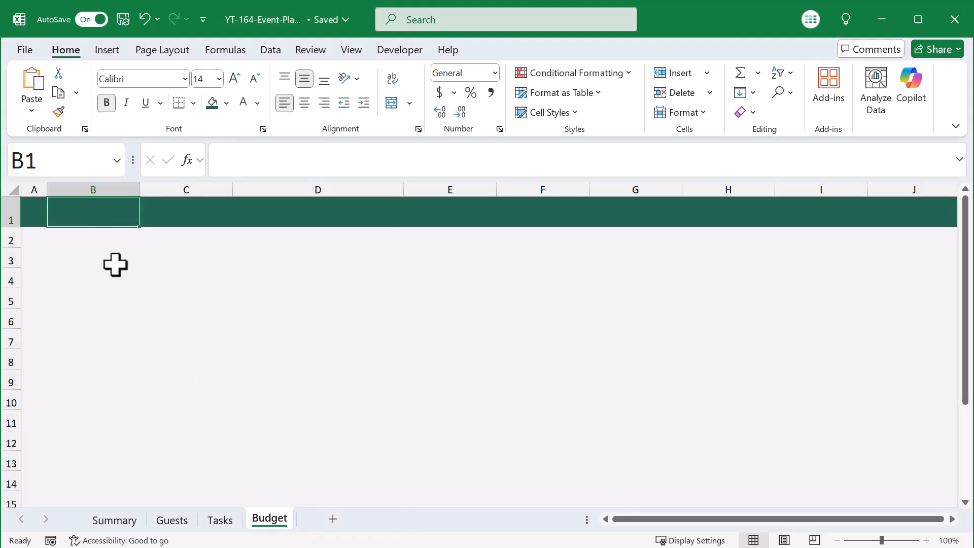
type("Budget")
key("Return")
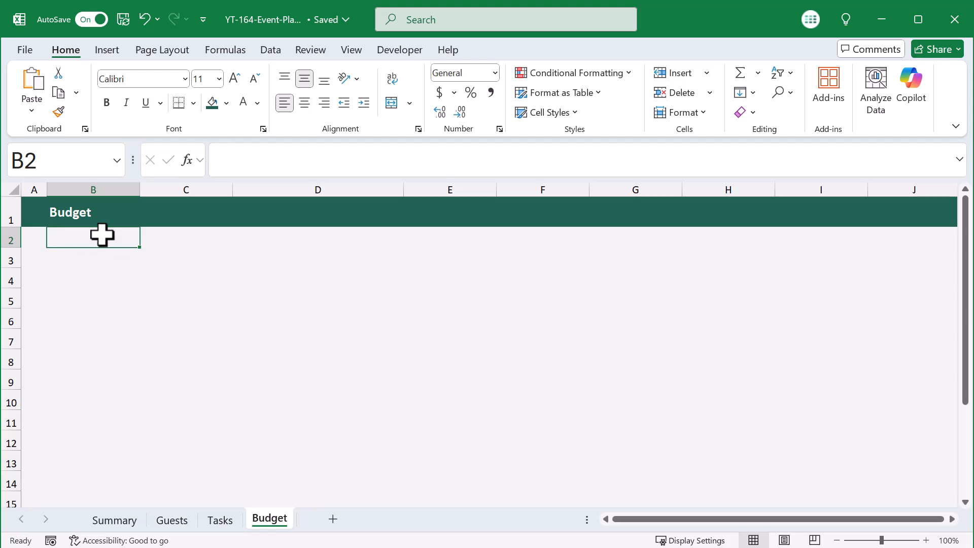
Set the border line color to the second-darkest gray of the white theme shades and leave border drawing mode
left_click(193, 103)
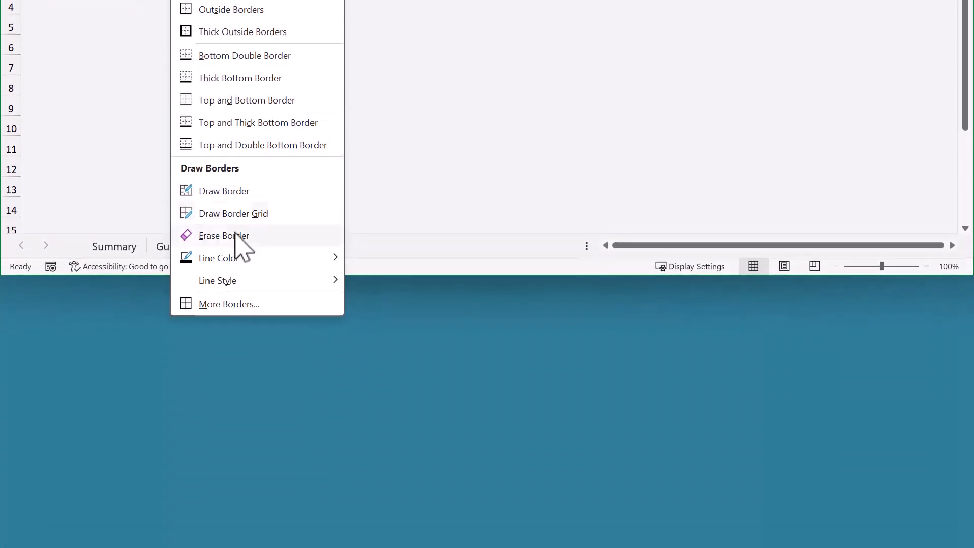
mouse_move(234, 255)
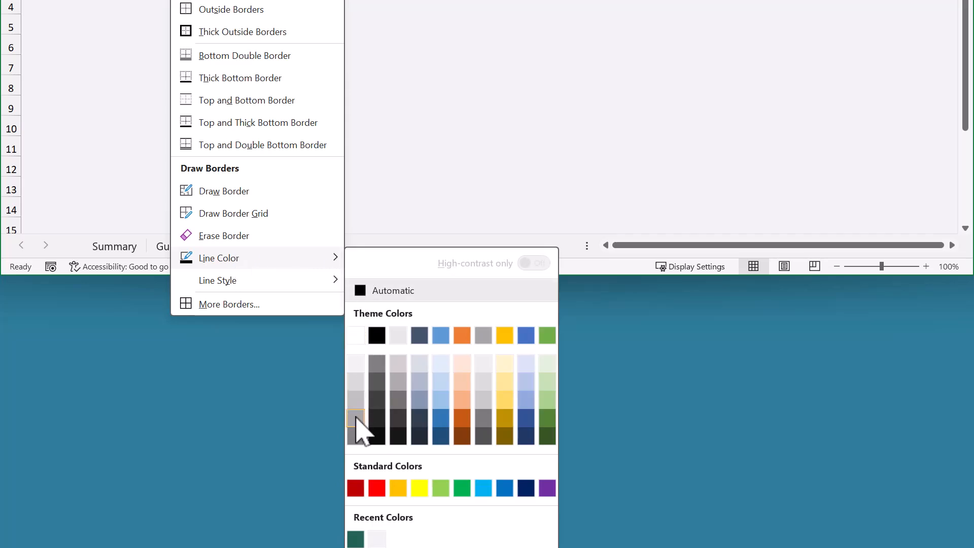
left_click(356, 418)
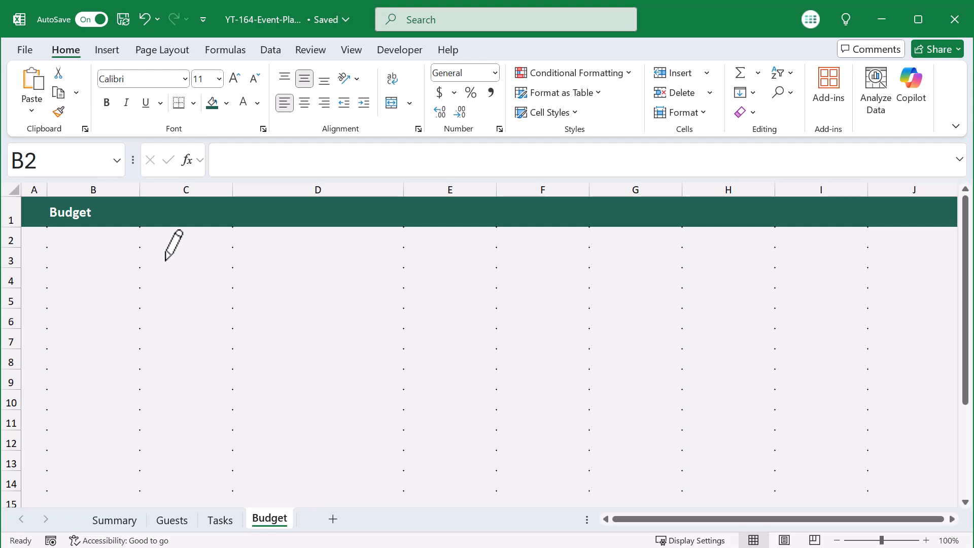
left_click(194, 103)
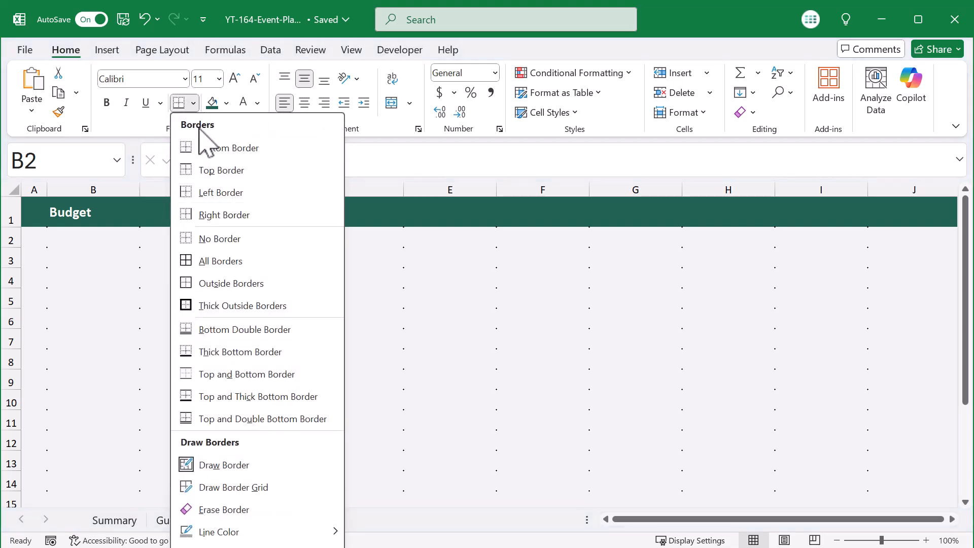
left_click(268, 464)
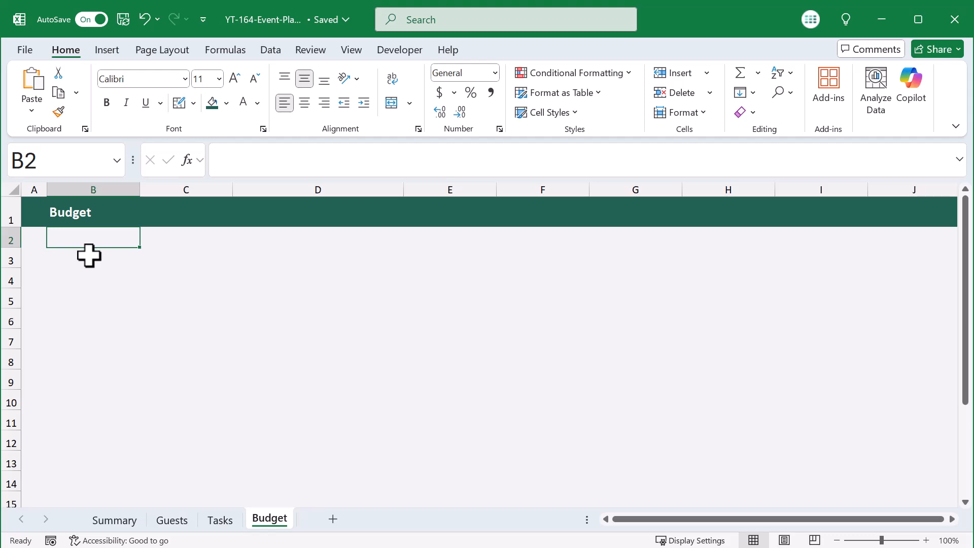
Apply all borders to the range B3:C5
left_click_drag(85, 259, 159, 301)
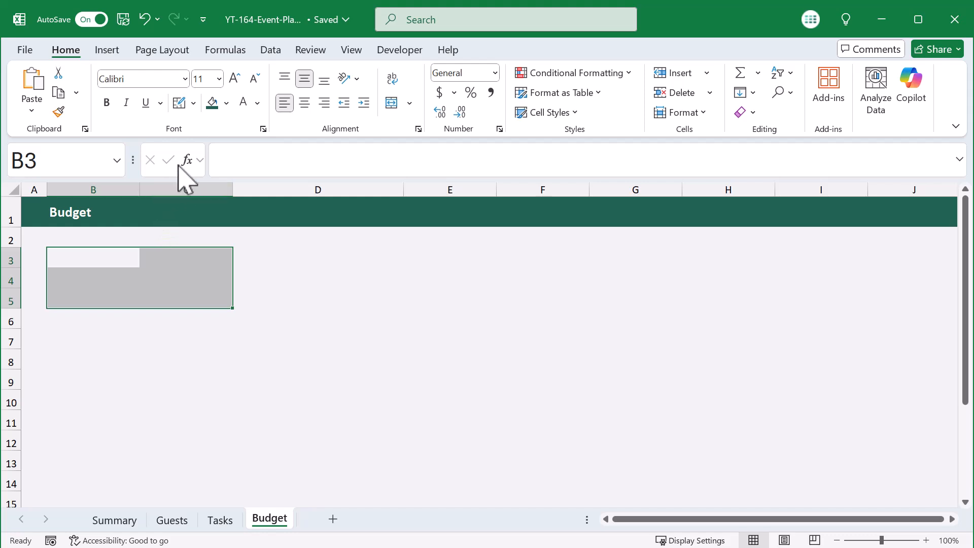
left_click(193, 104)
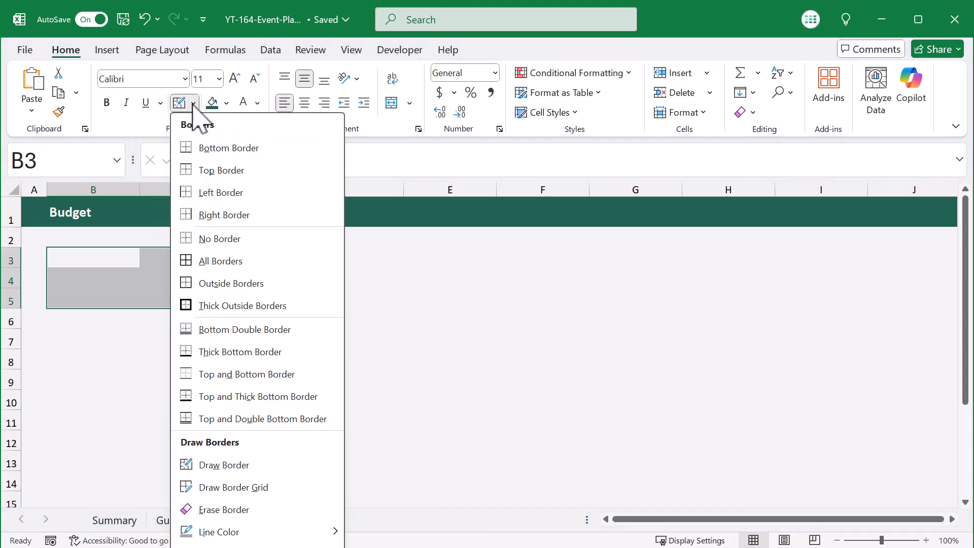
left_click(218, 261)
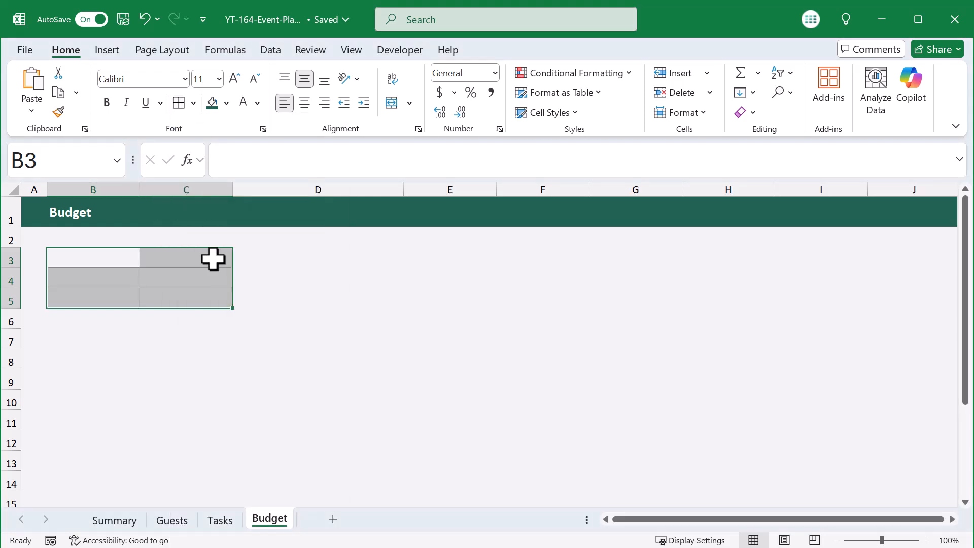
Make the range B3:C5 bold and fill it with the second-lightest gray of the white theme shades
left_click(106, 103)
left_click(226, 104)
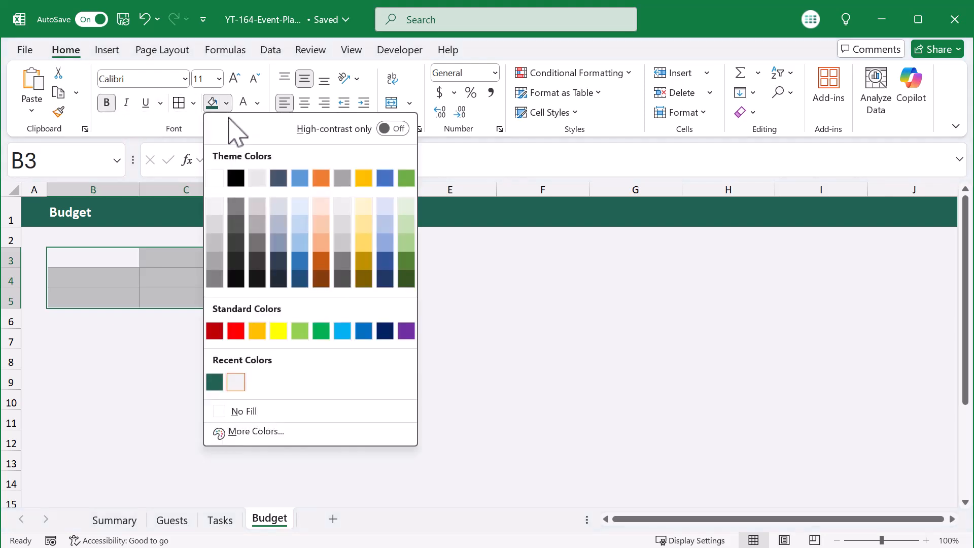
left_click(215, 240)
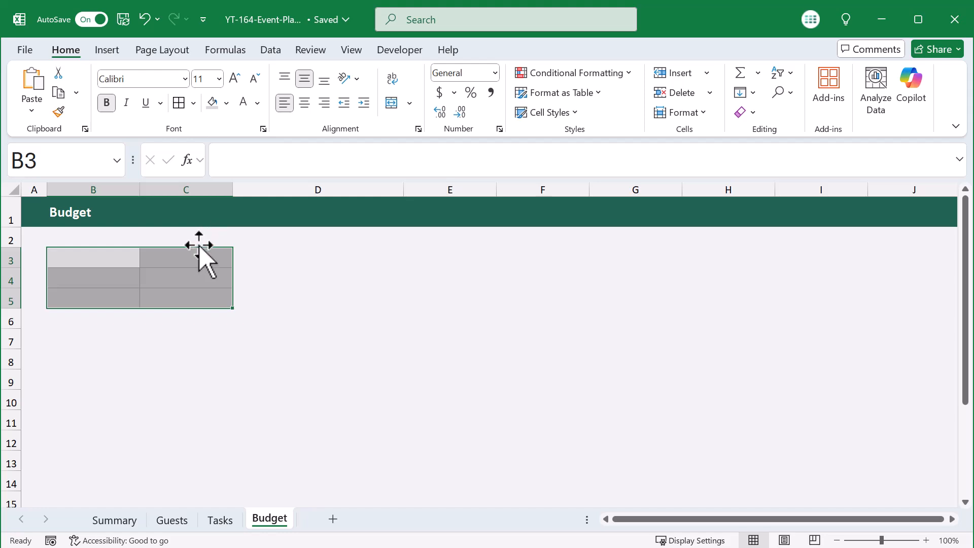
Remove the fill color from cell C3
left_click(171, 259)
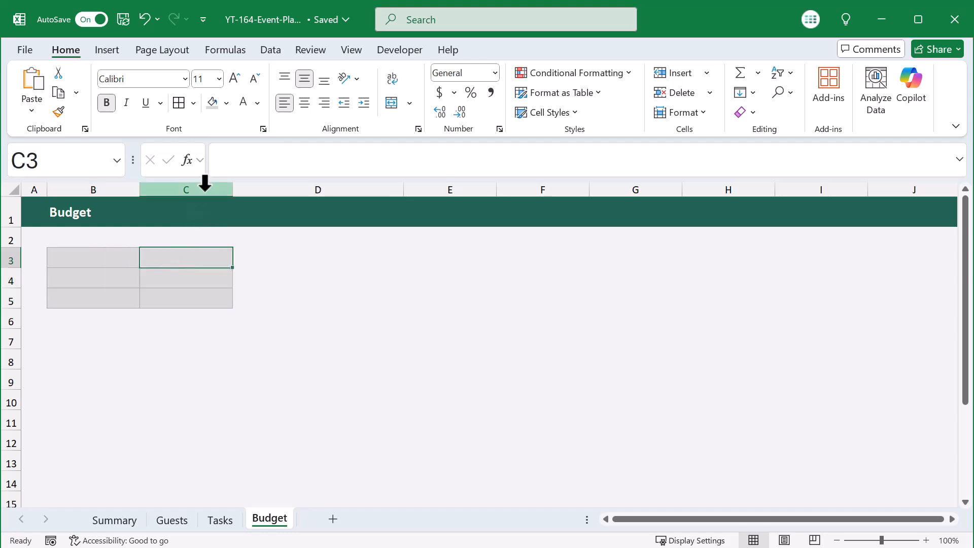
left_click(227, 103)
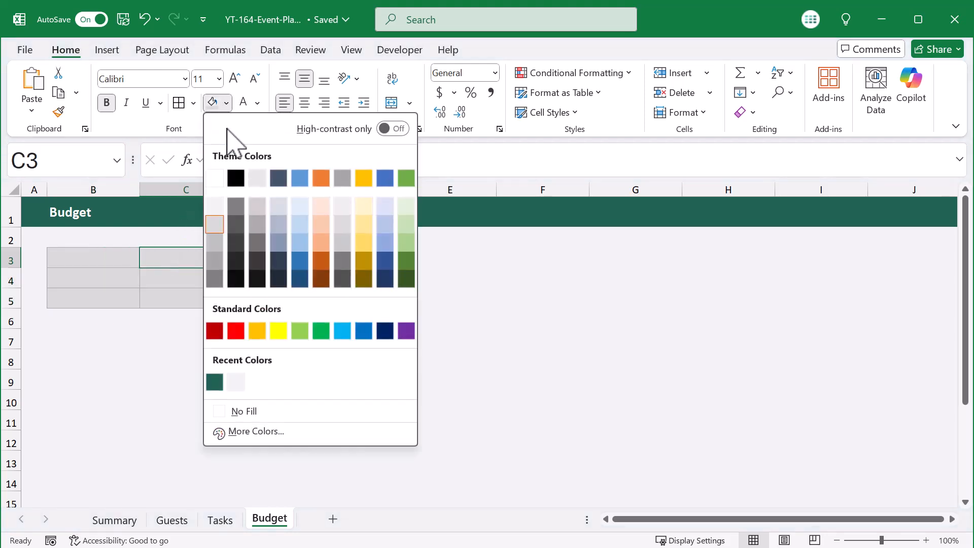
left_click(248, 412)
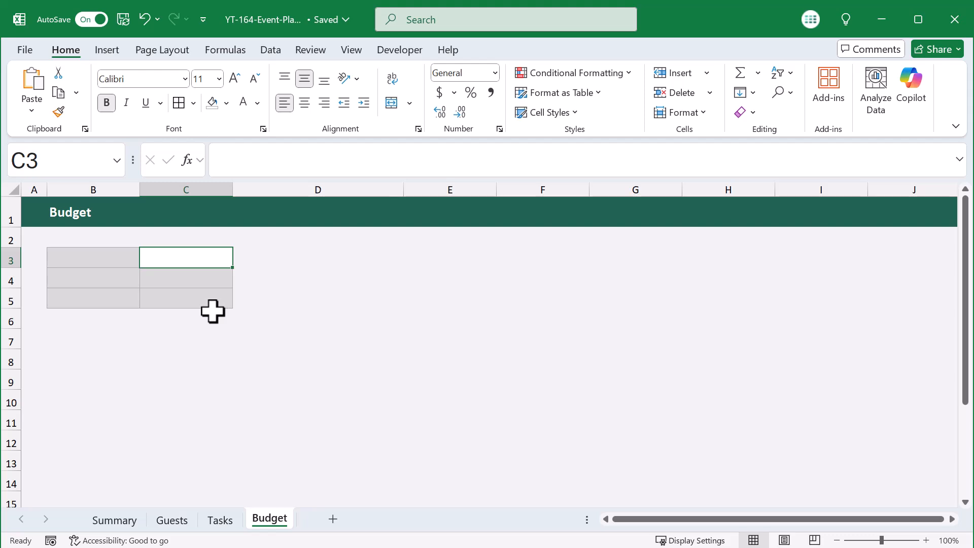
Enter the labels BUDGET, SPENDING and REMAINING in cells B3 to B5
left_click(106, 265)
type("BUDGET")
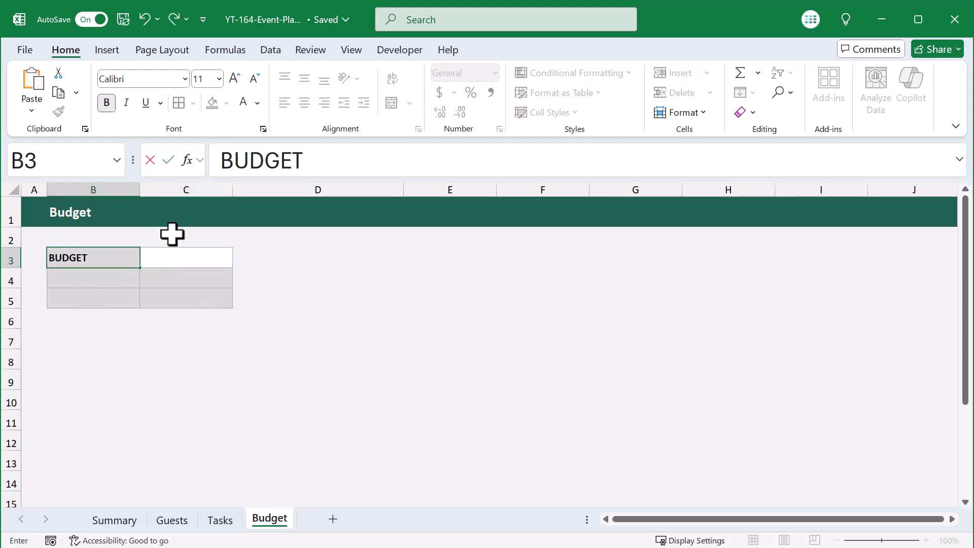
key("Return")
type("SPENDING")
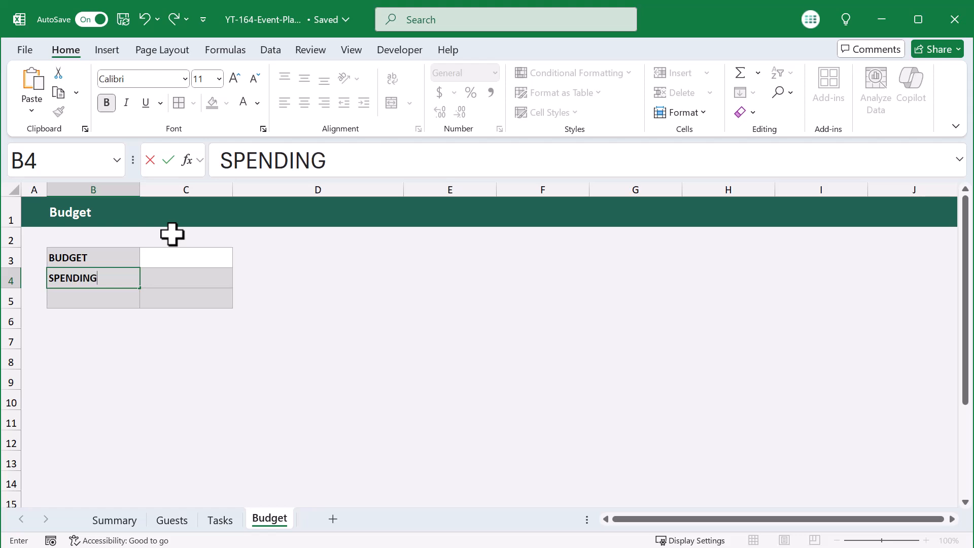
key("Return")
type("REMAININ")
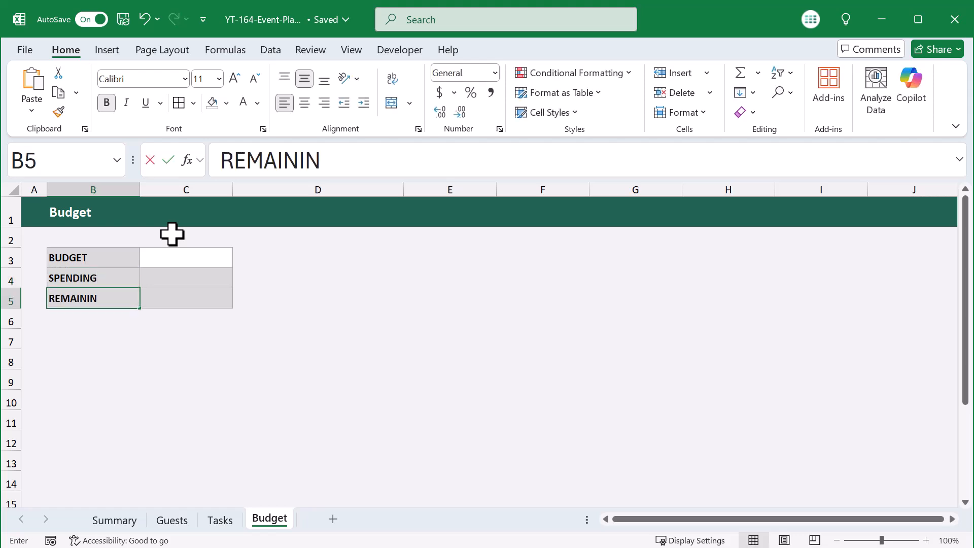
type("G")
key("Return")
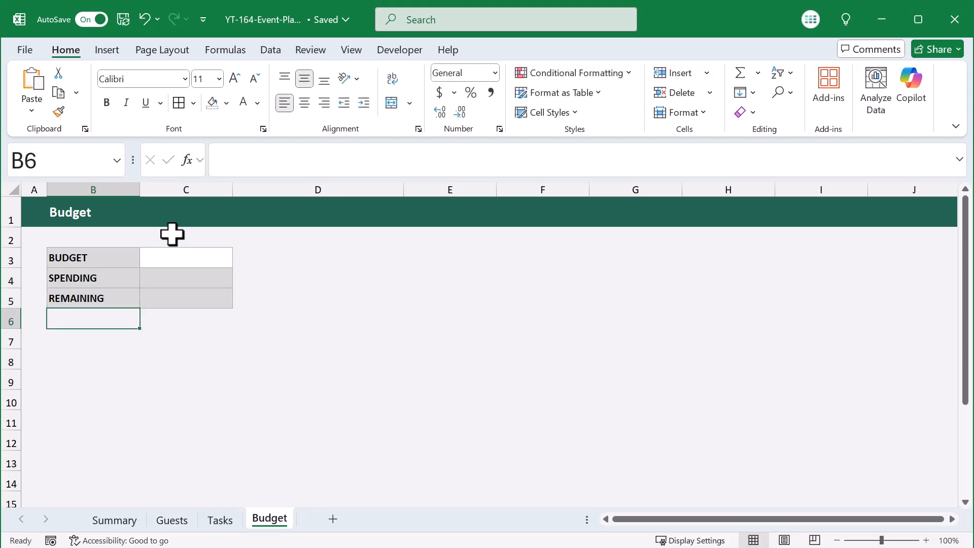
Enter the column headings DATE, ITEM, NOTES and AMOUNT in cells B7 to E7
left_click(96, 340)
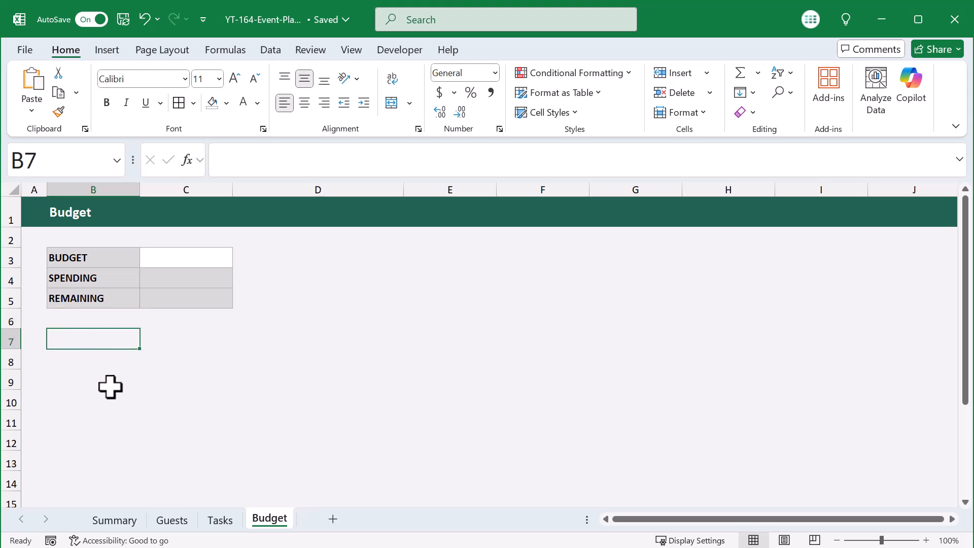
type("DATE")
key("Tab")
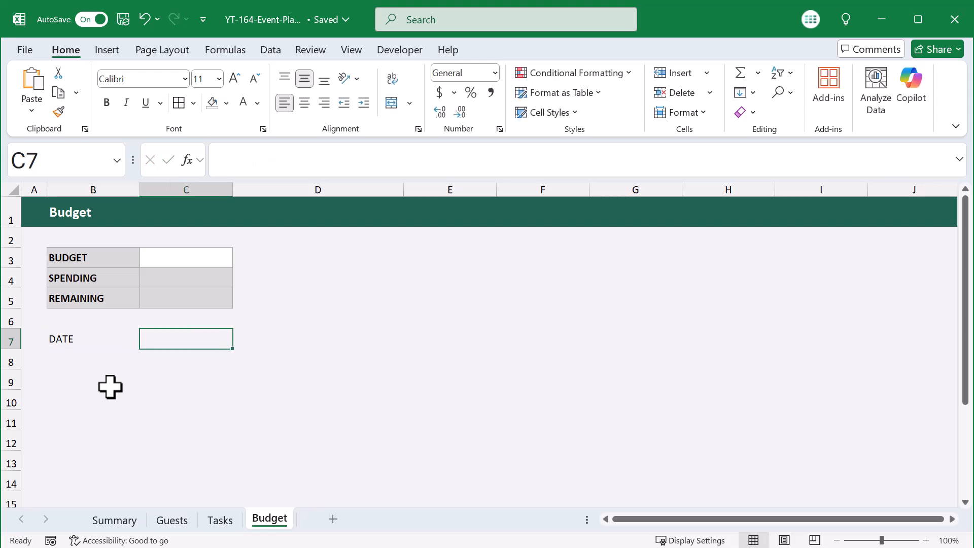
type("ITEM")
key("Tab")
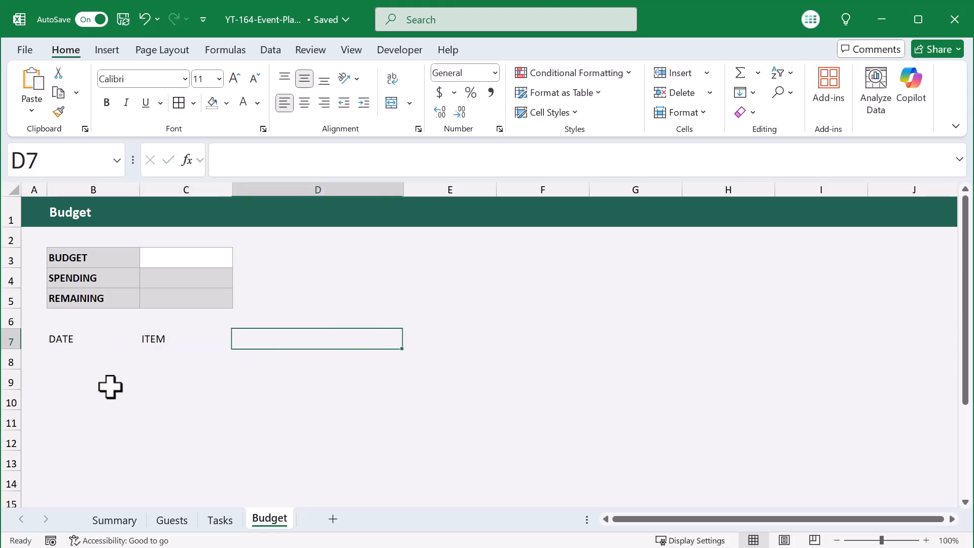
type("NOTES")
key("Tab")
type("AMO")
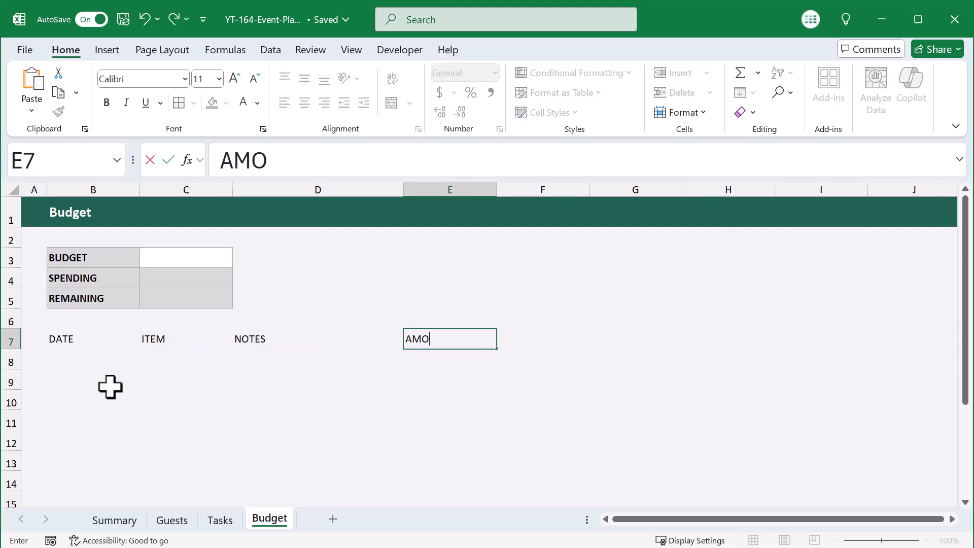
key("Return")
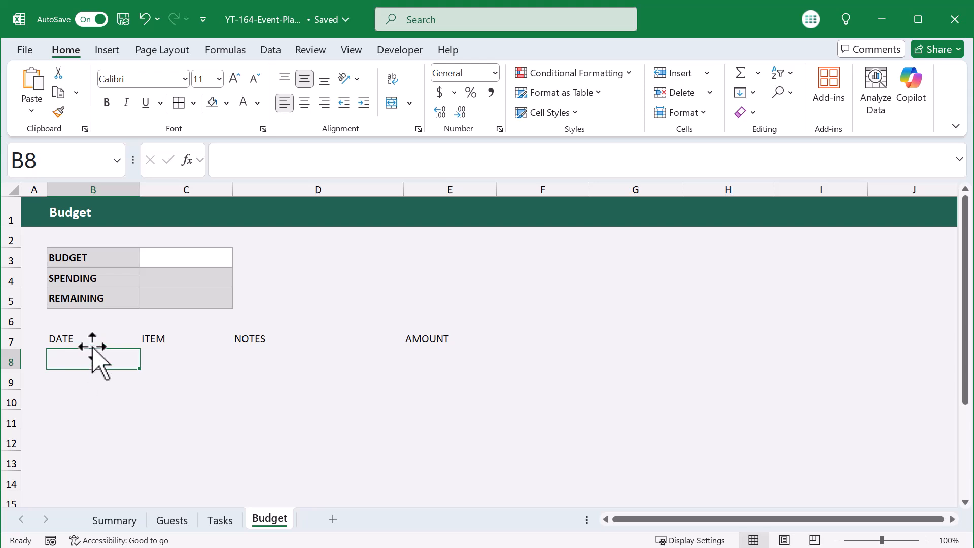
Convert the range B7:E14 into a table with headers
left_click_drag(88, 339, 429, 478)
left_click(107, 49)
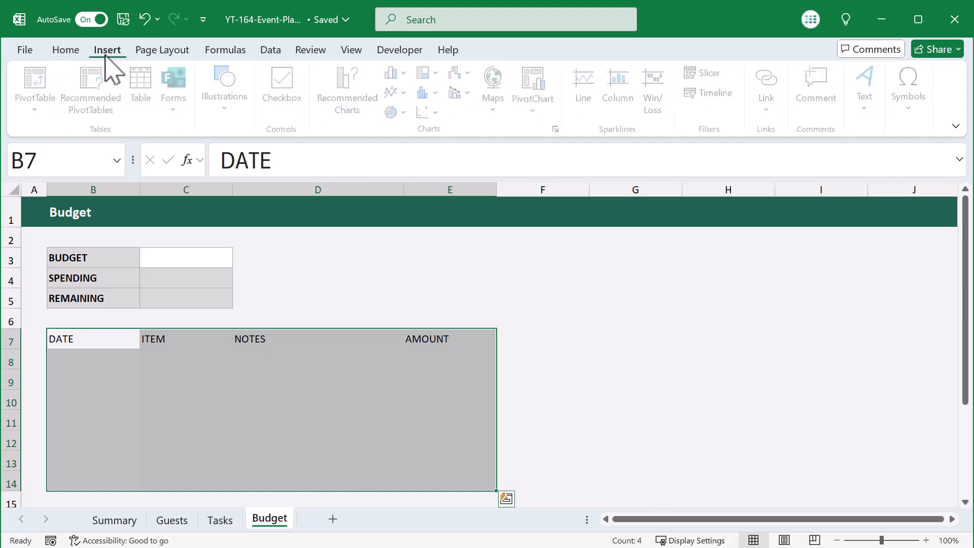
left_click(142, 87)
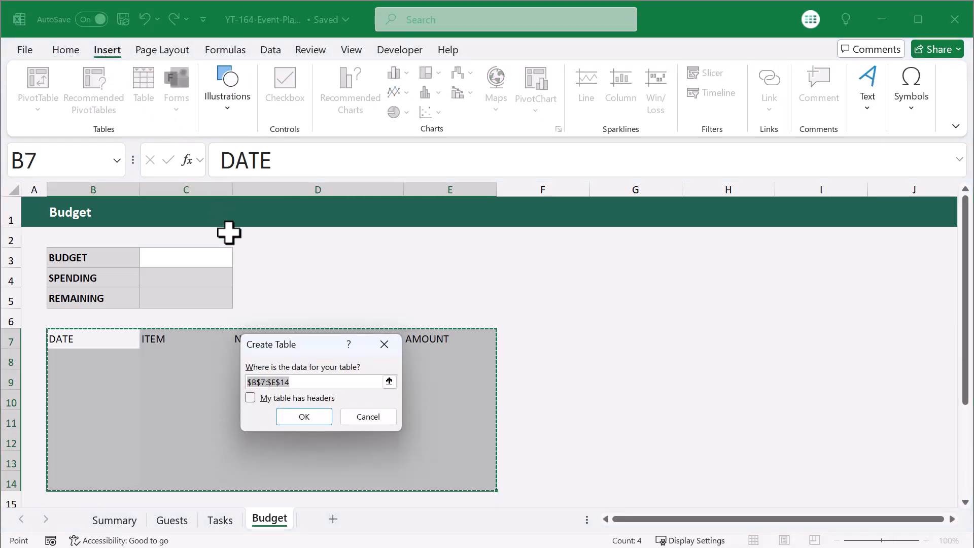
left_click(250, 398)
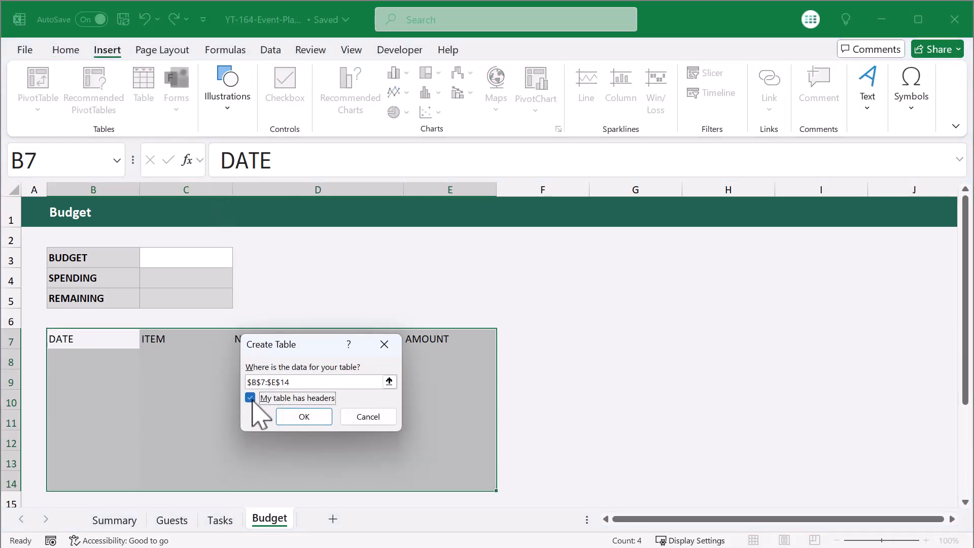
left_click(285, 416)
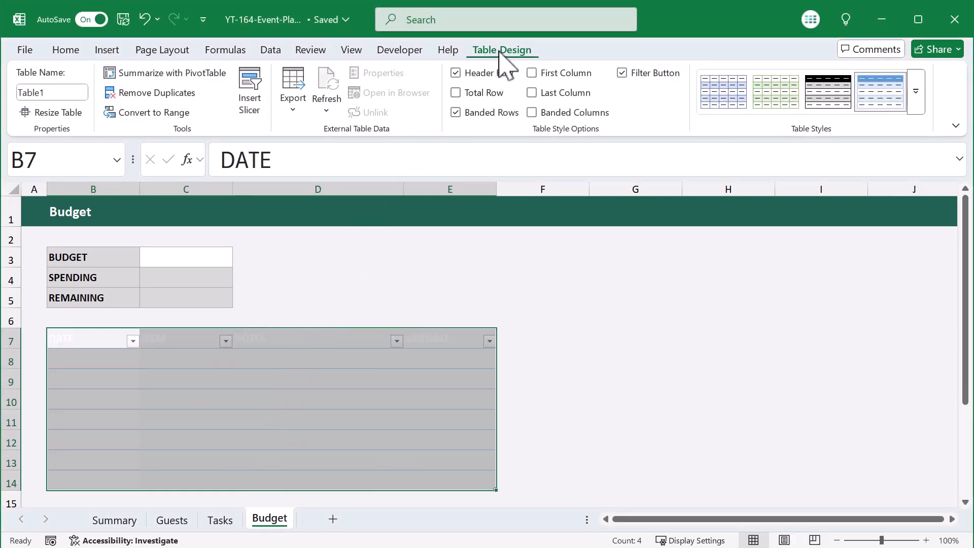
Hide the new table's filter buttons and name the table Budget
left_click(621, 74)
left_click(65, 92)
Clear the cell fill color from the whole table range B7:E14
left_click(66, 50)
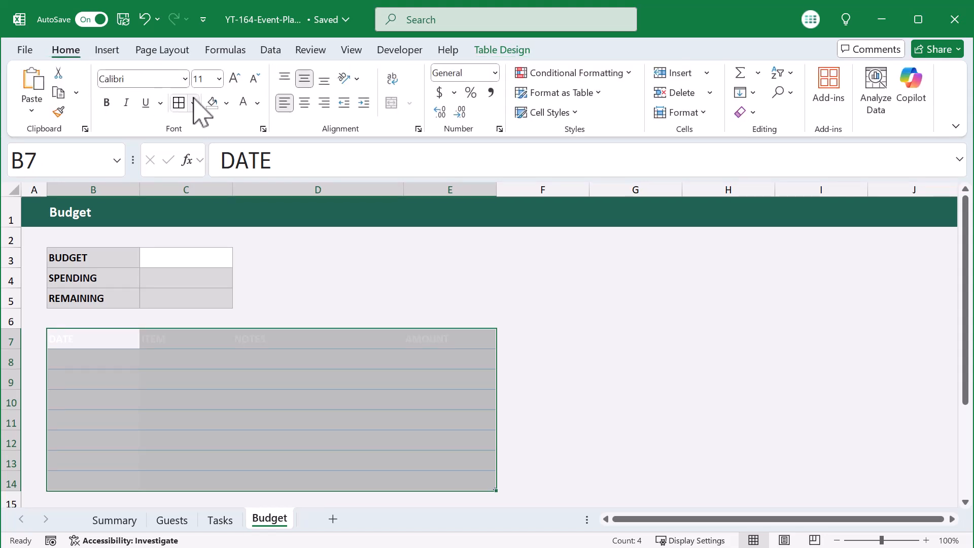
left_click(225, 103)
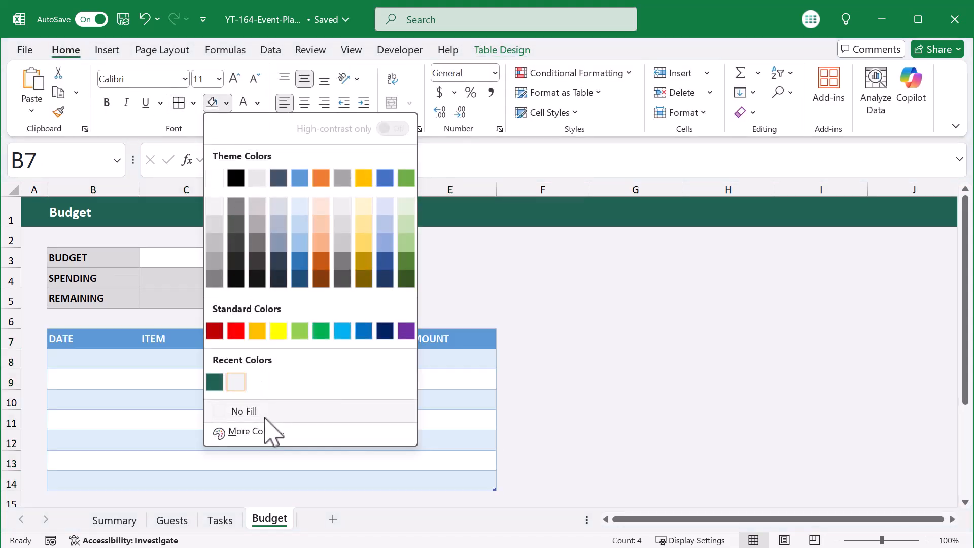
left_click(266, 415)
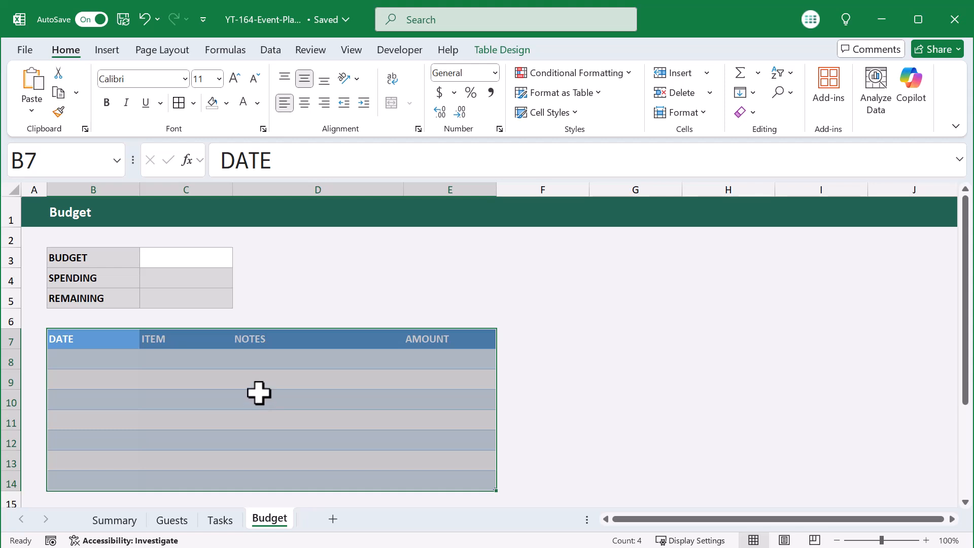
Start a new custom table style named My Style from within the Budget table
left_click(175, 381)
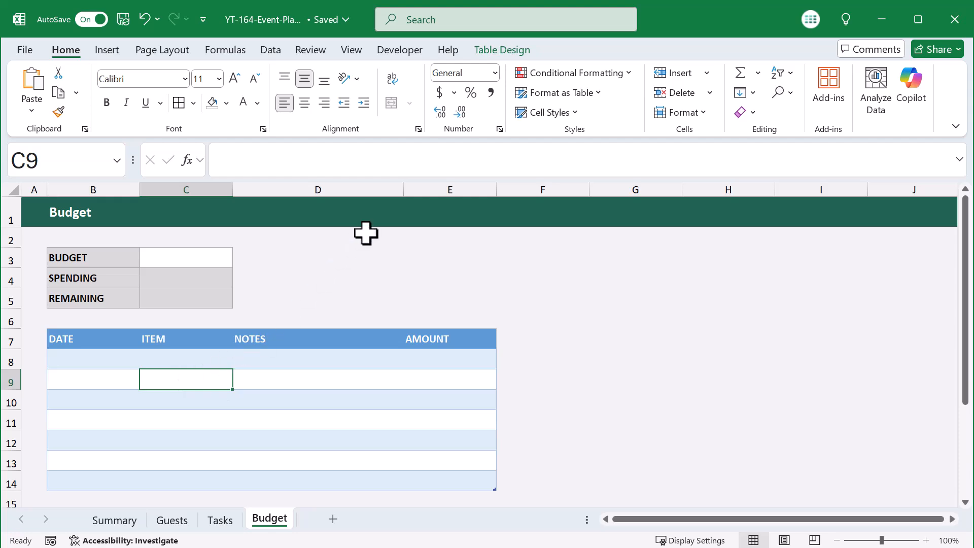
left_click(518, 53)
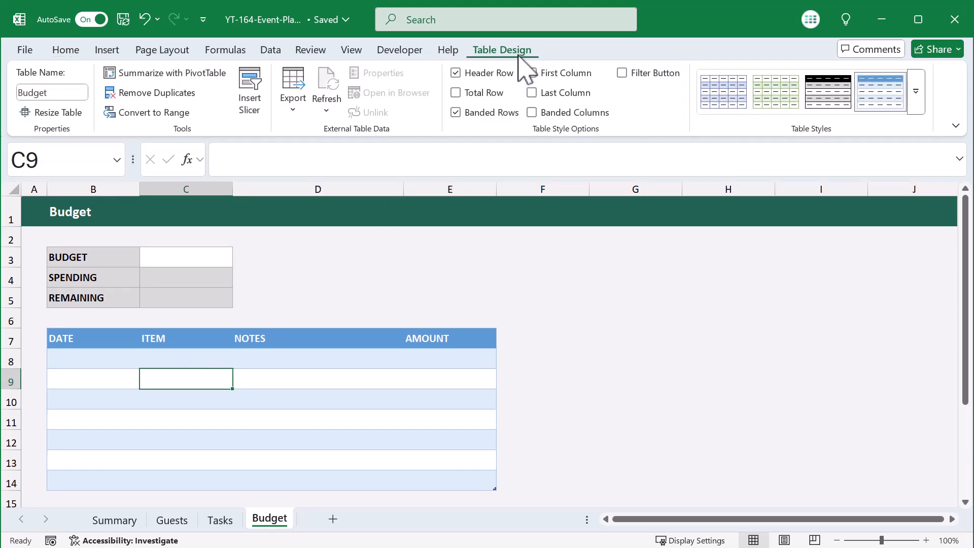
left_click(917, 94)
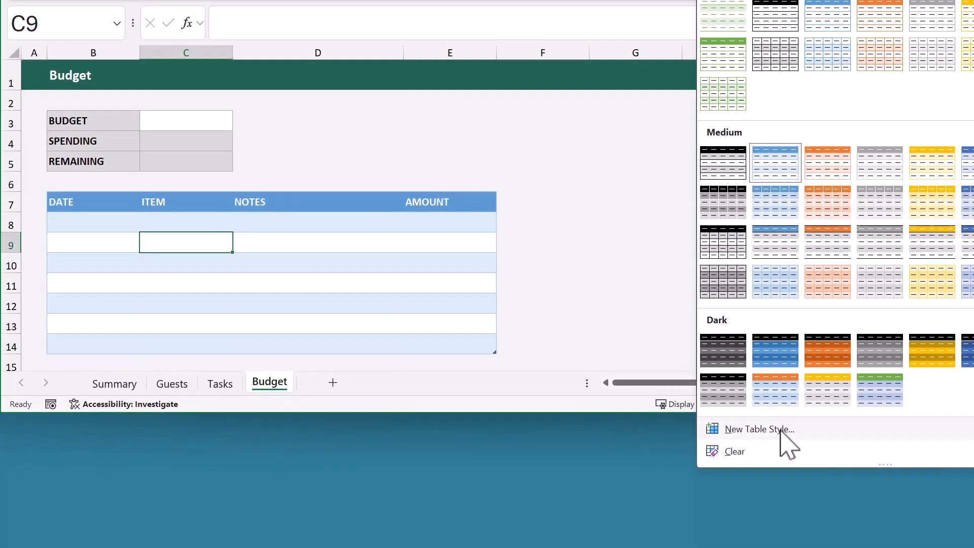
left_click(781, 431)
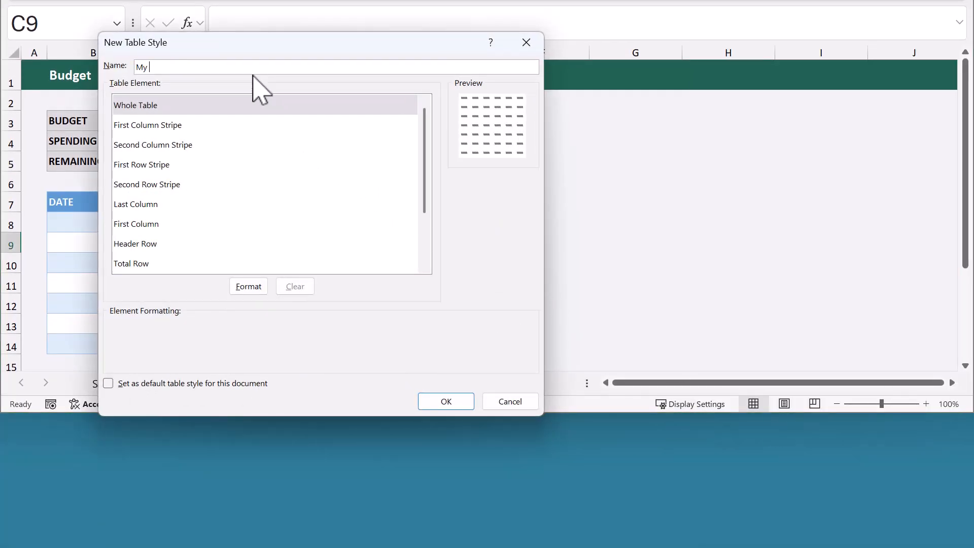
Give the style's Whole Table element an outline border in the second-darkest gray of the white theme shades
left_click(207, 108)
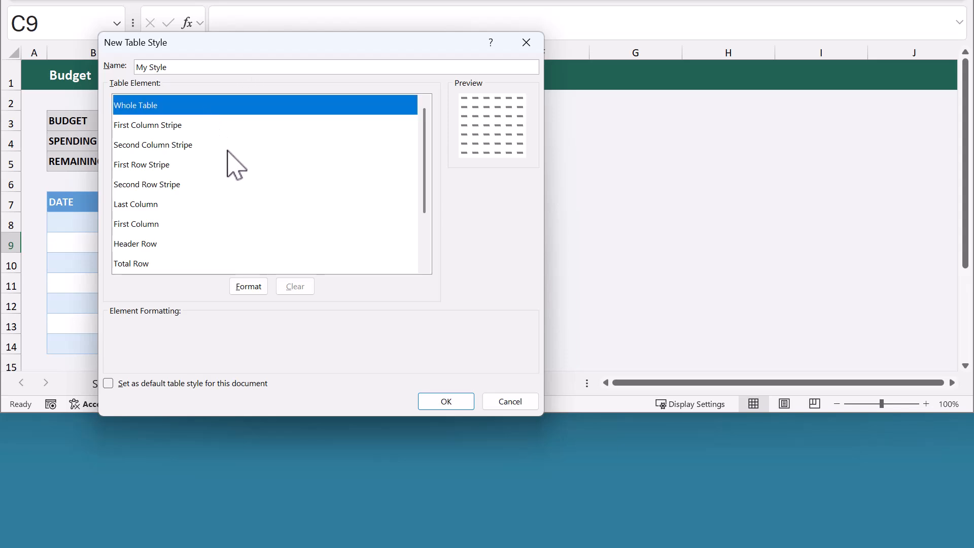
left_click(252, 285)
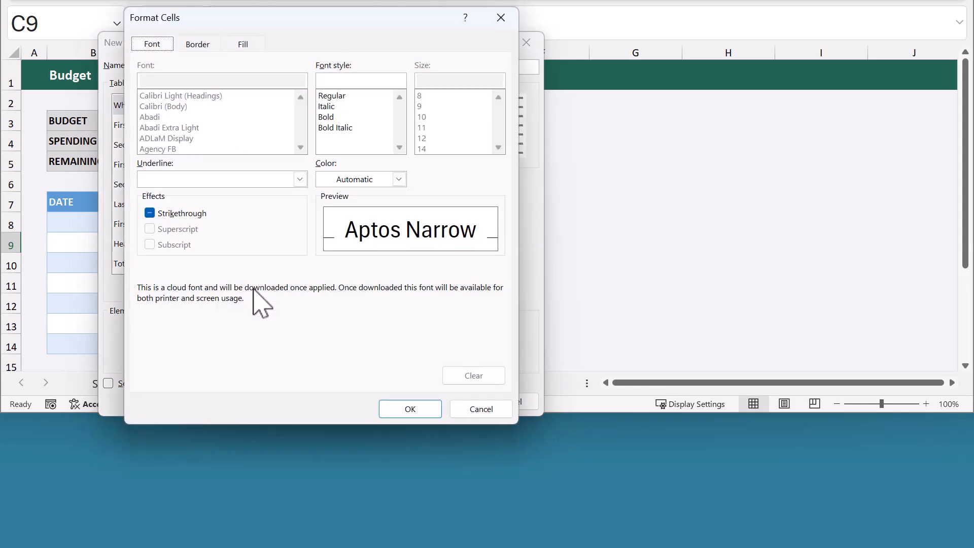
left_click(209, 46)
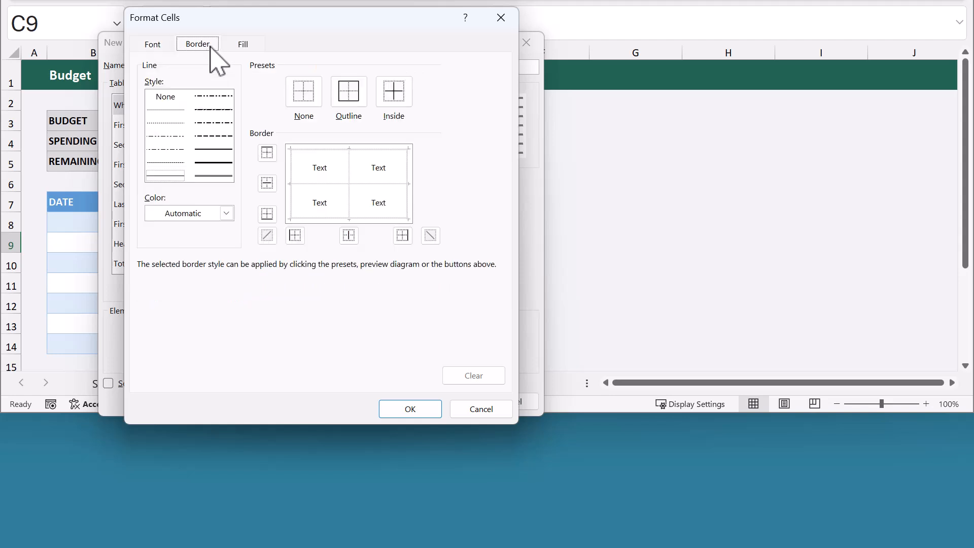
left_click(226, 214)
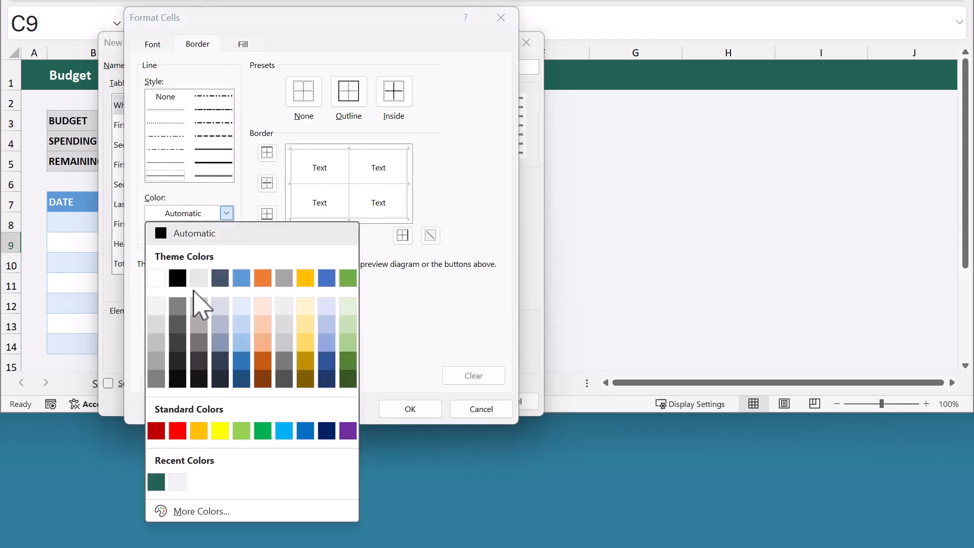
left_click(157, 361)
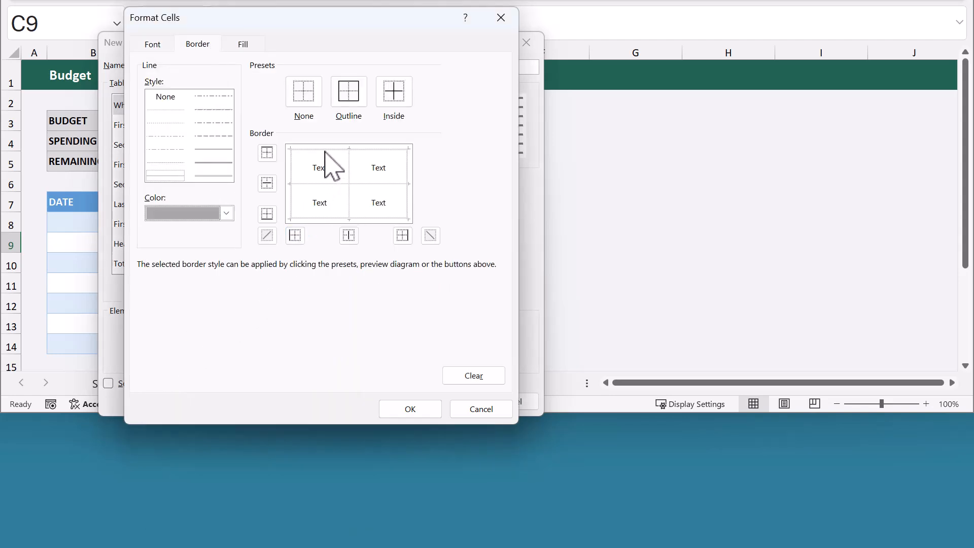
left_click(353, 93)
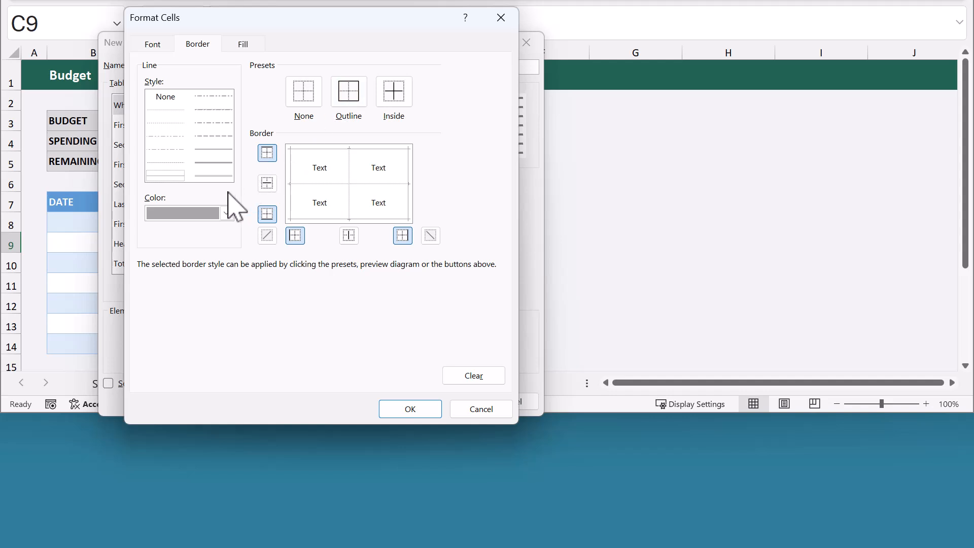
Add inside borders in the second-lightest gray of the white theme shades to the Whole Table element and accept its formatting
left_click(190, 213)
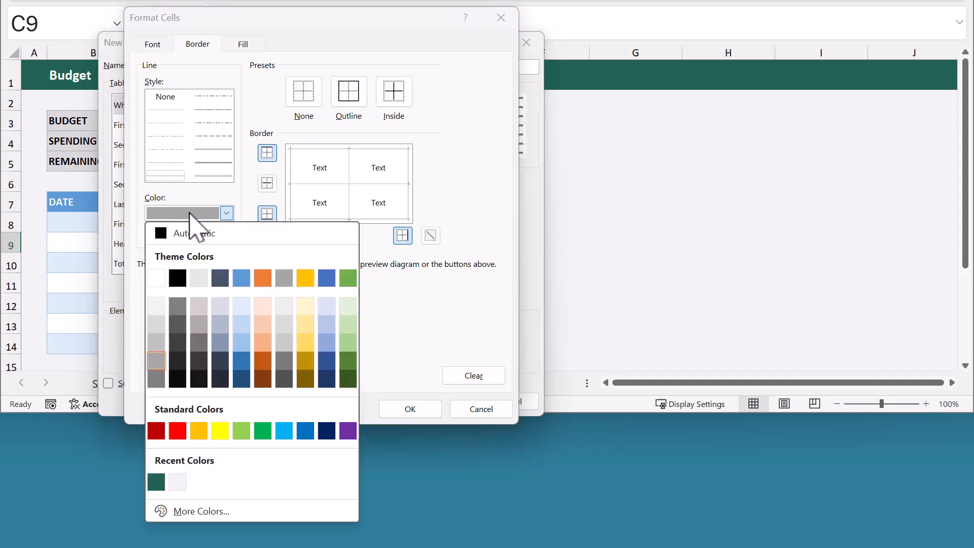
left_click(156, 324)
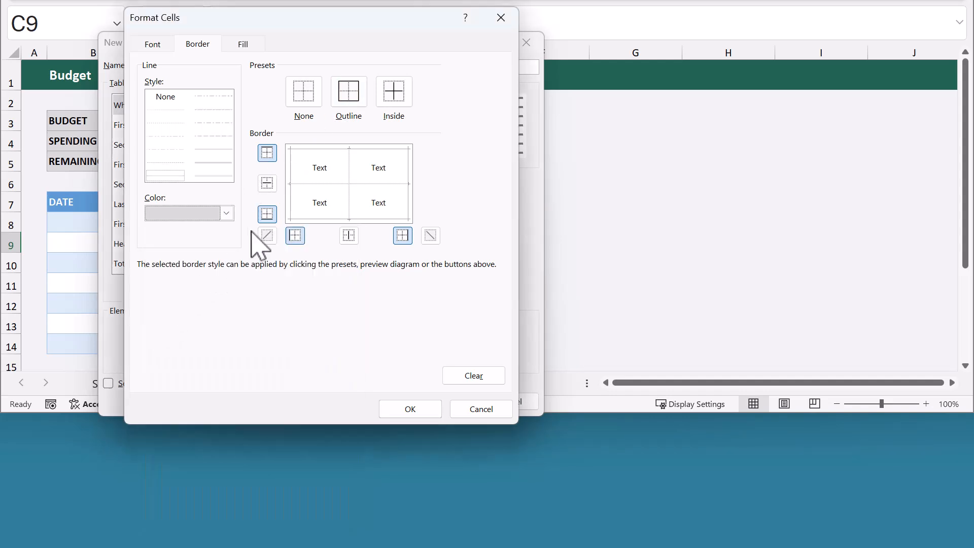
left_click(391, 95)
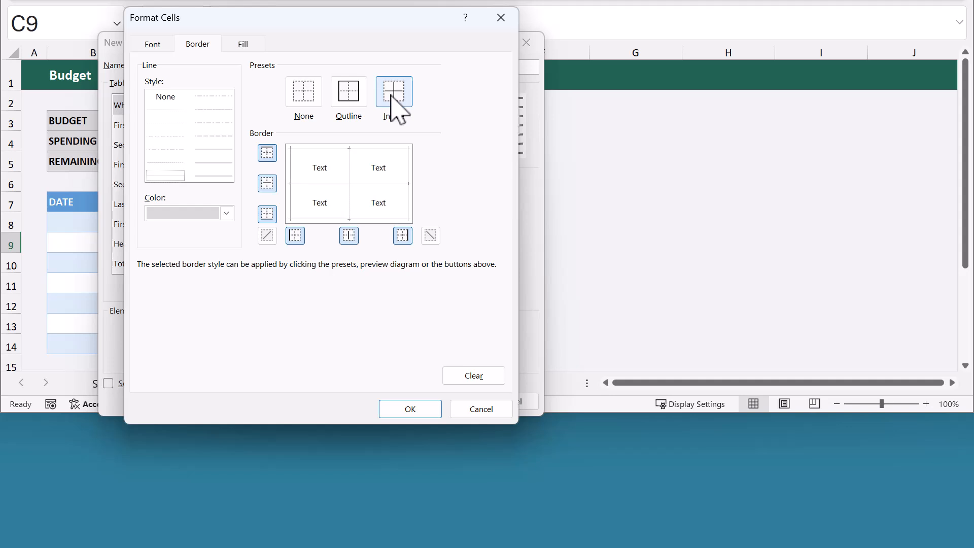
left_click(409, 409)
Give the style's Header Row element only an outline border in the second-darkest gray of the white theme shades
left_click(153, 243)
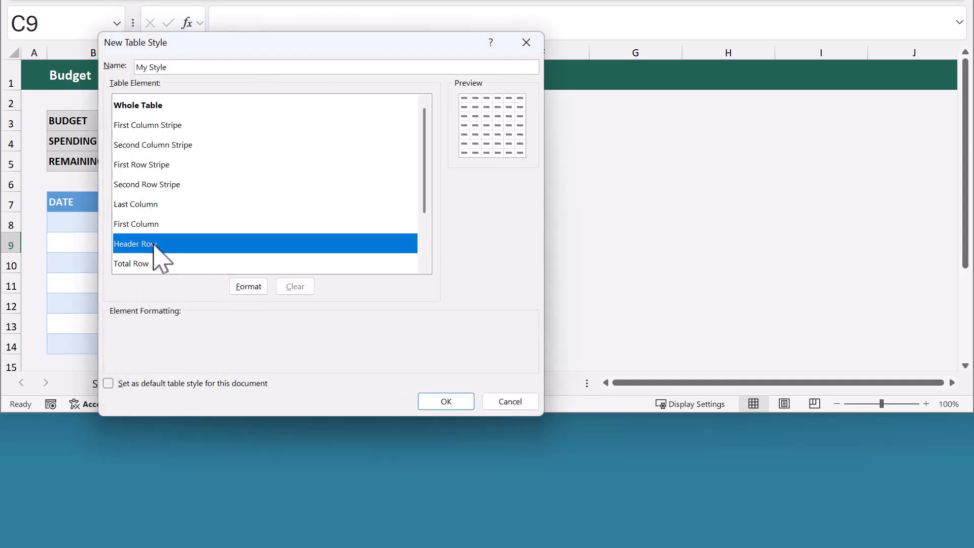
left_click(255, 287)
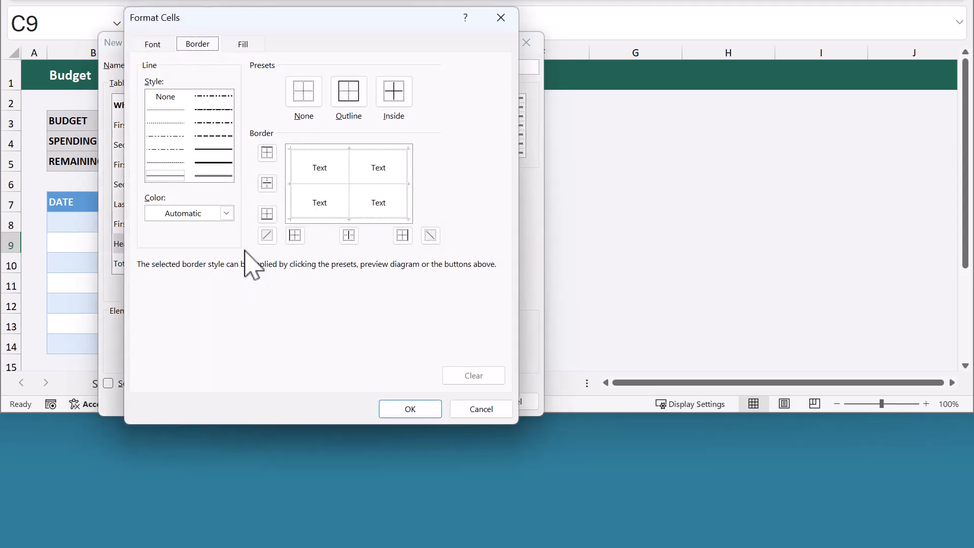
left_click(226, 213)
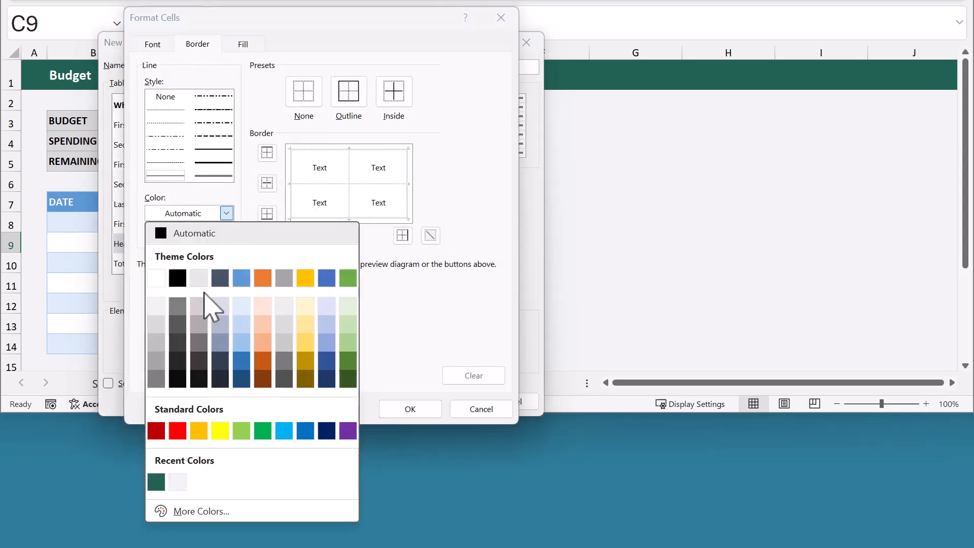
left_click(157, 364)
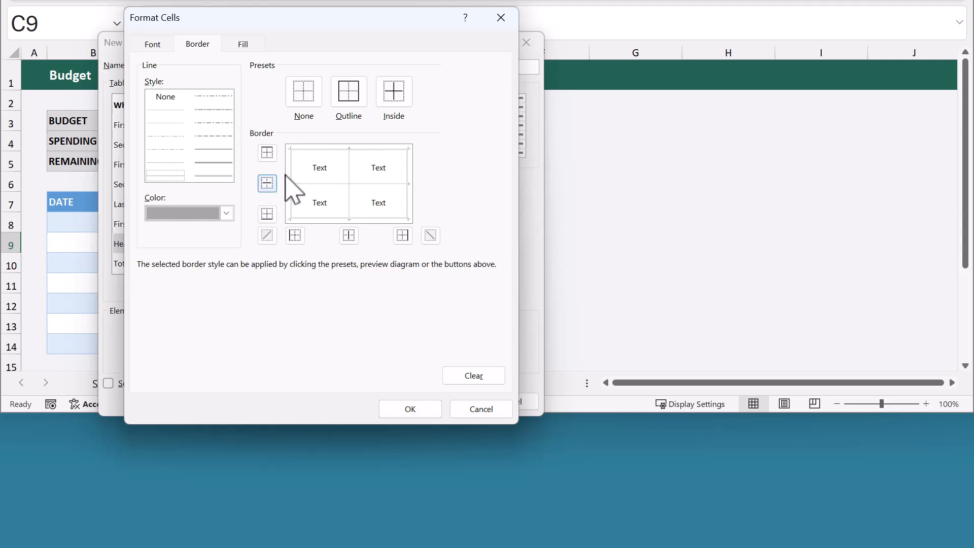
left_click(306, 104)
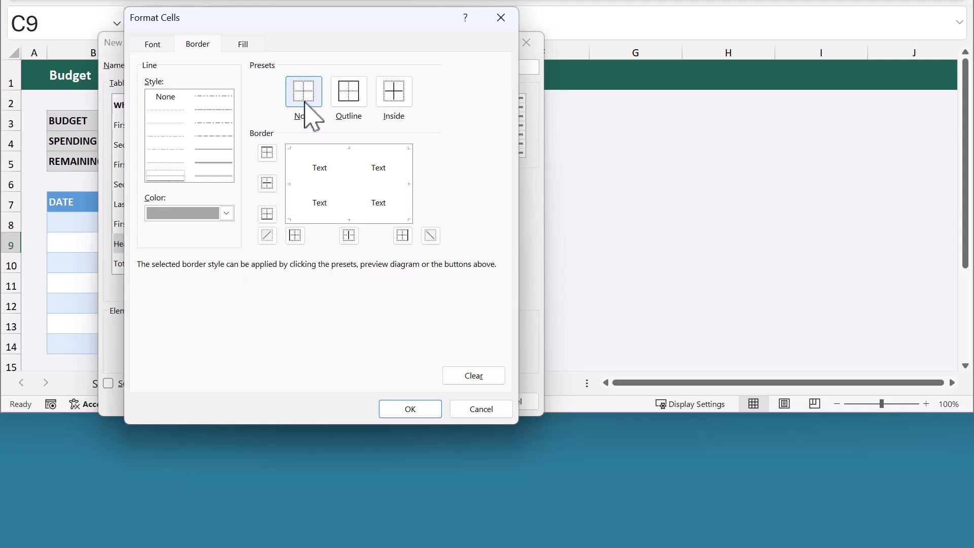
left_click(349, 103)
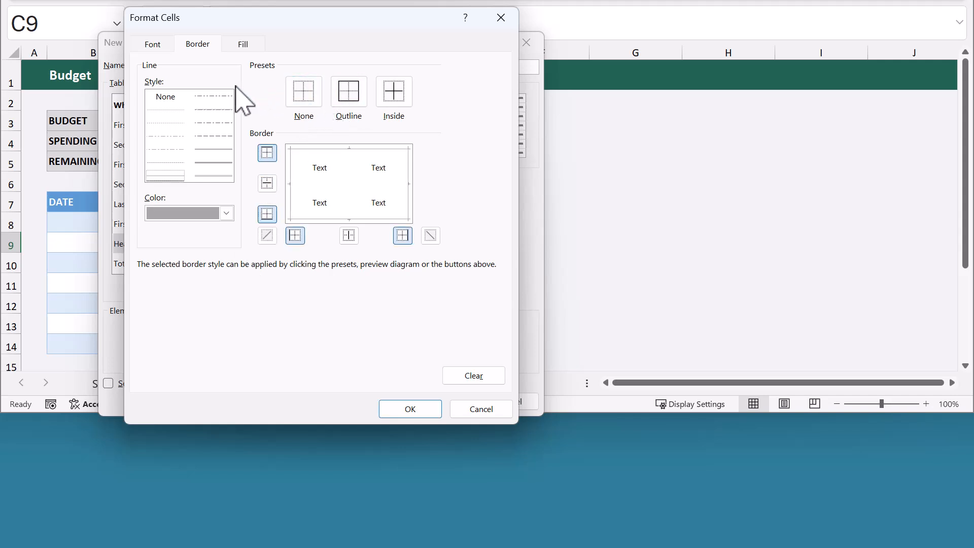
Make the Header Row element bold with a fill in the second-lightest gray of the white theme shades and accept its formatting
left_click(158, 45)
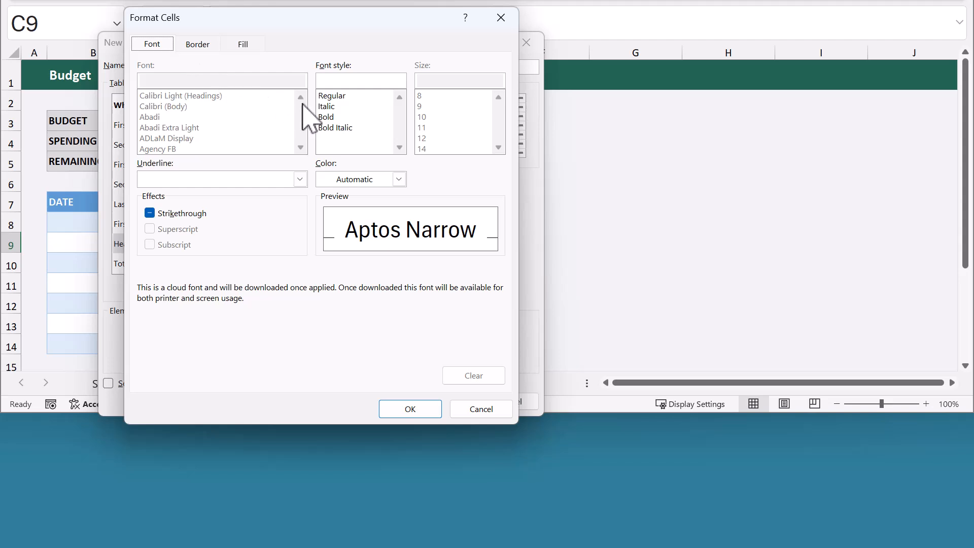
left_click(328, 117)
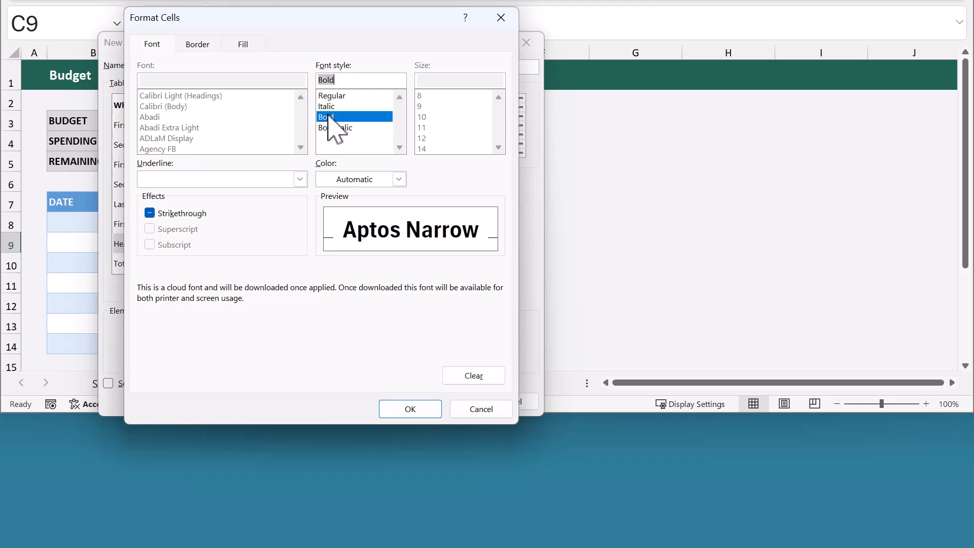
left_click(254, 46)
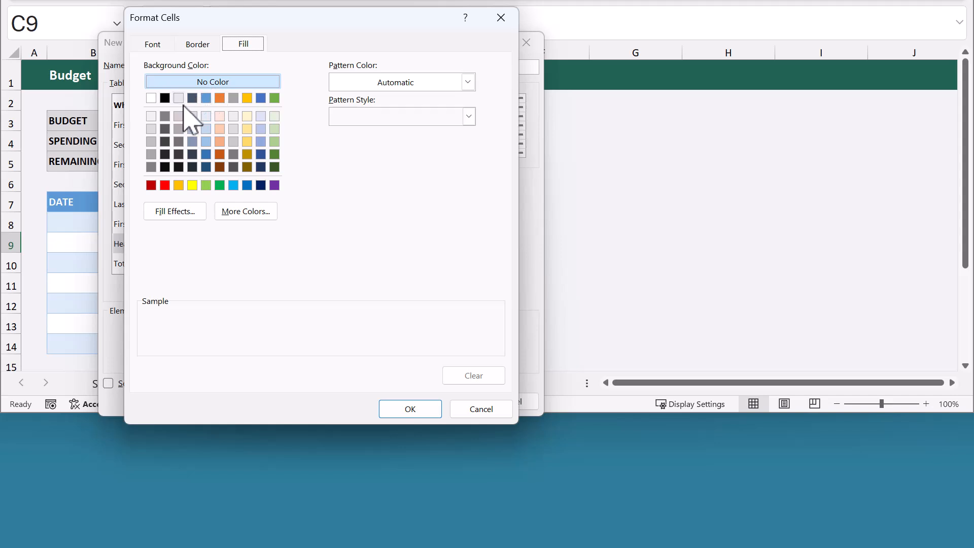
left_click(152, 129)
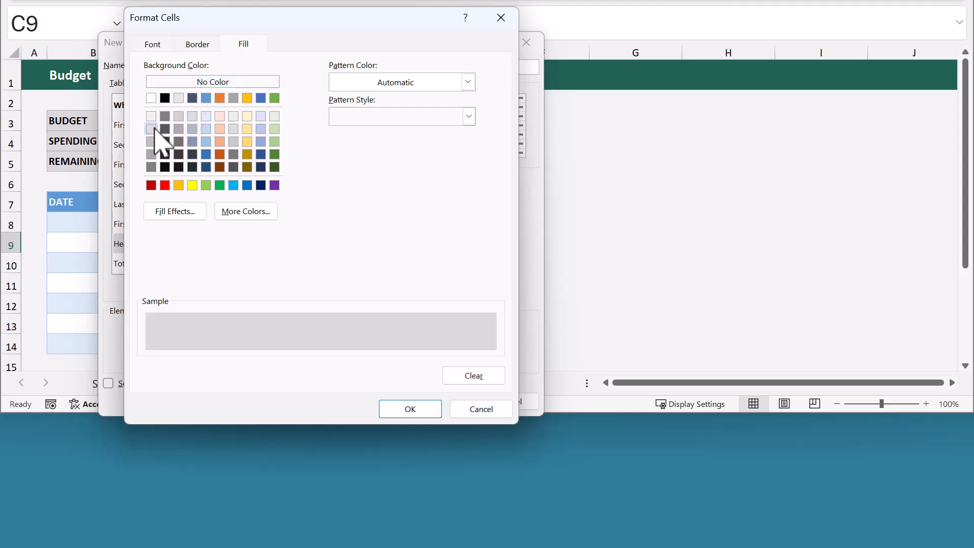
left_click(393, 411)
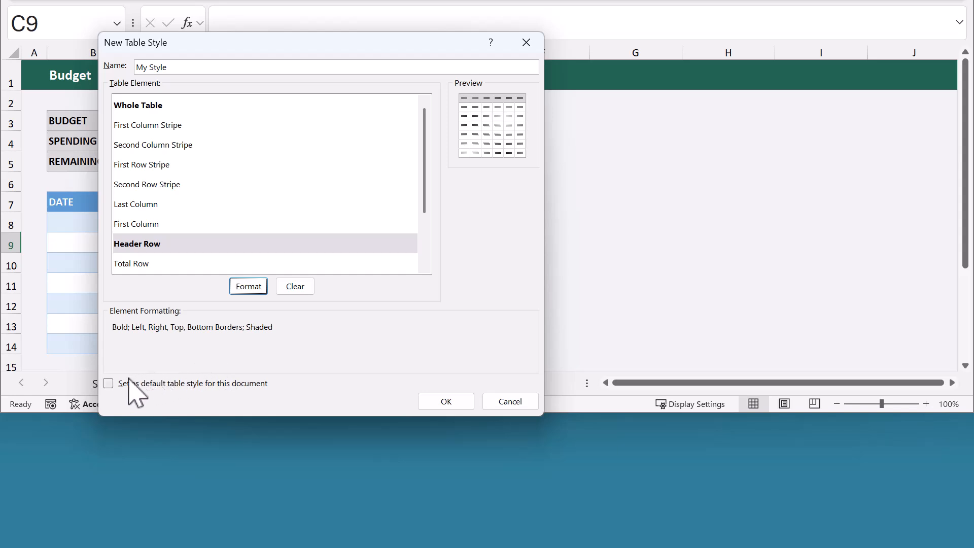
Save My Style as the document's default table style and apply it to the Budget table
left_click(112, 386)
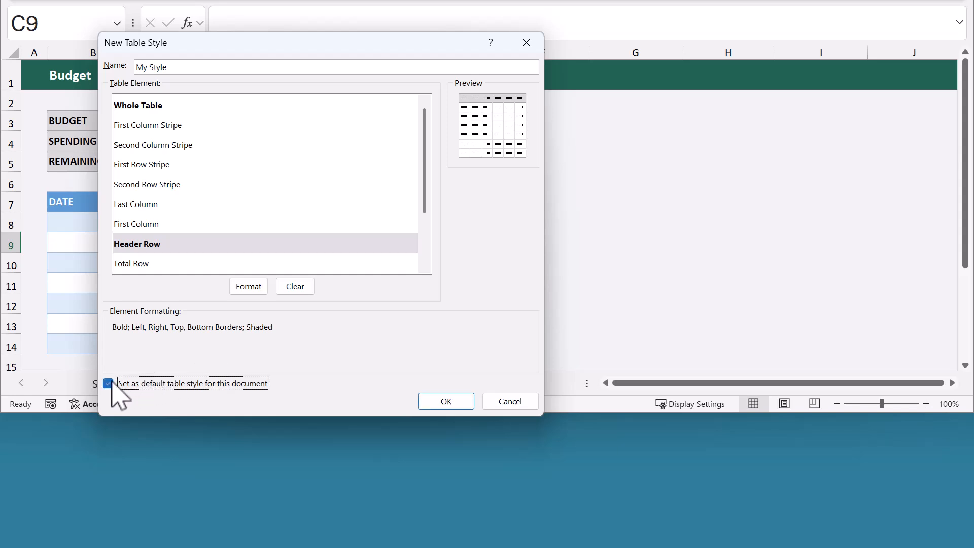
left_click(440, 401)
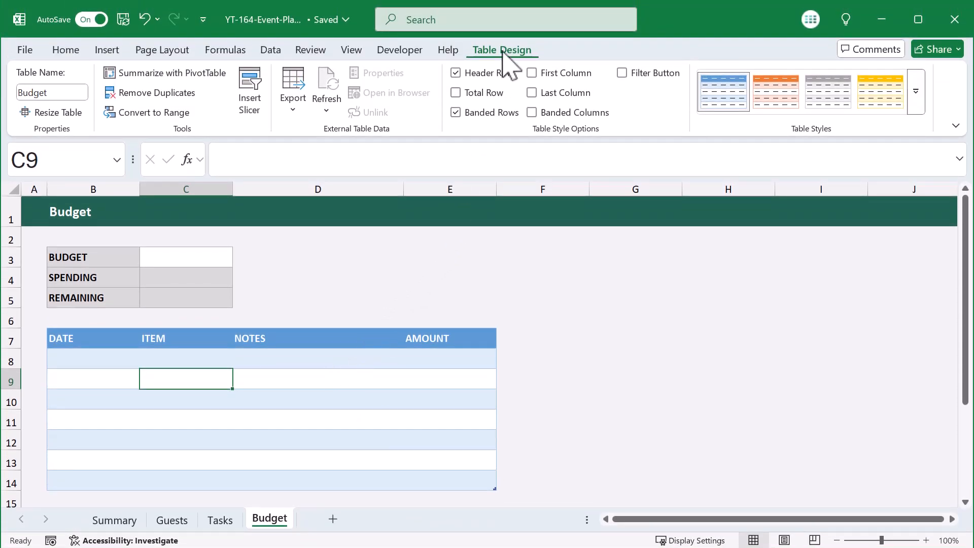
left_click(914, 105)
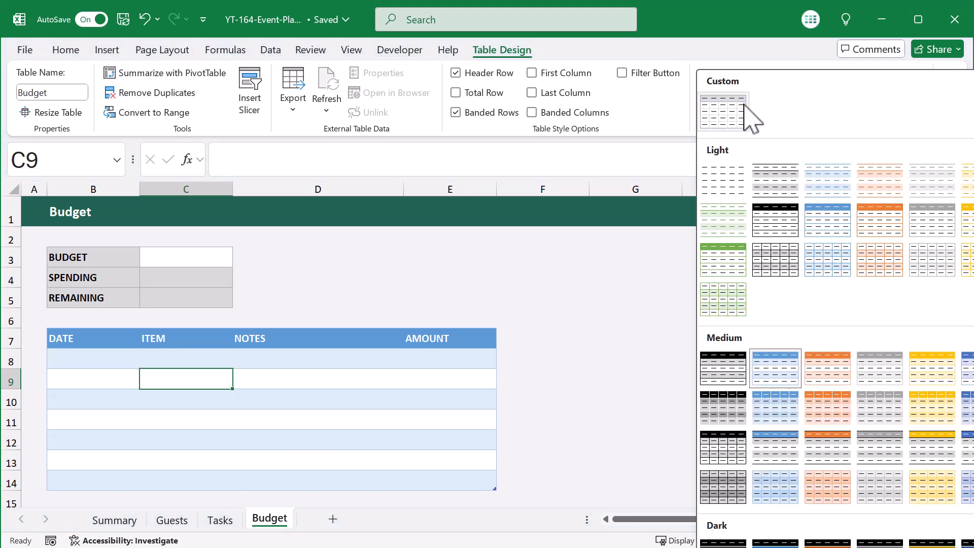
left_click(732, 117)
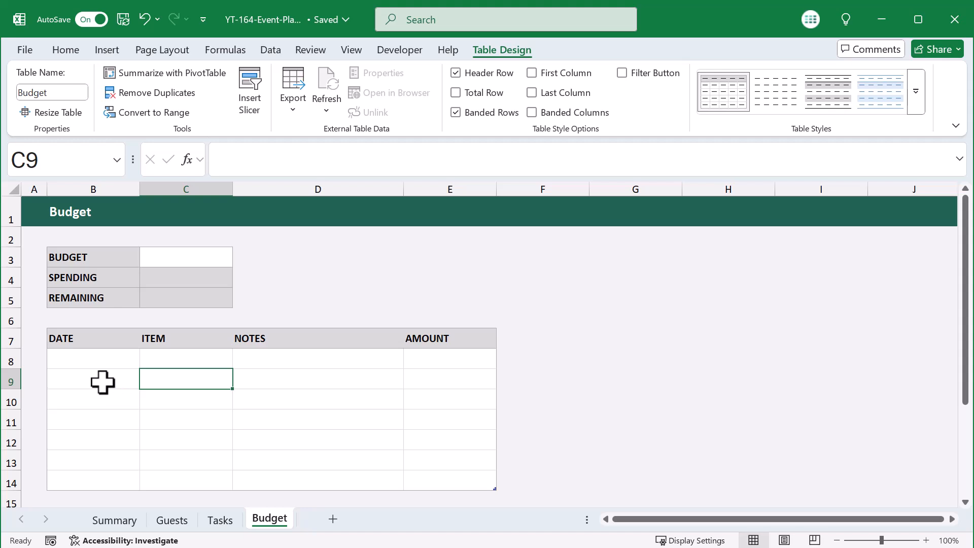
Enter four sample rows: dates 4/8/2025, 4/12/2025, 4/15/2025 and 4/20/2025, Item 1 to Item 4, and amounts 20, 30, 40 and 50
left_click(109, 361)
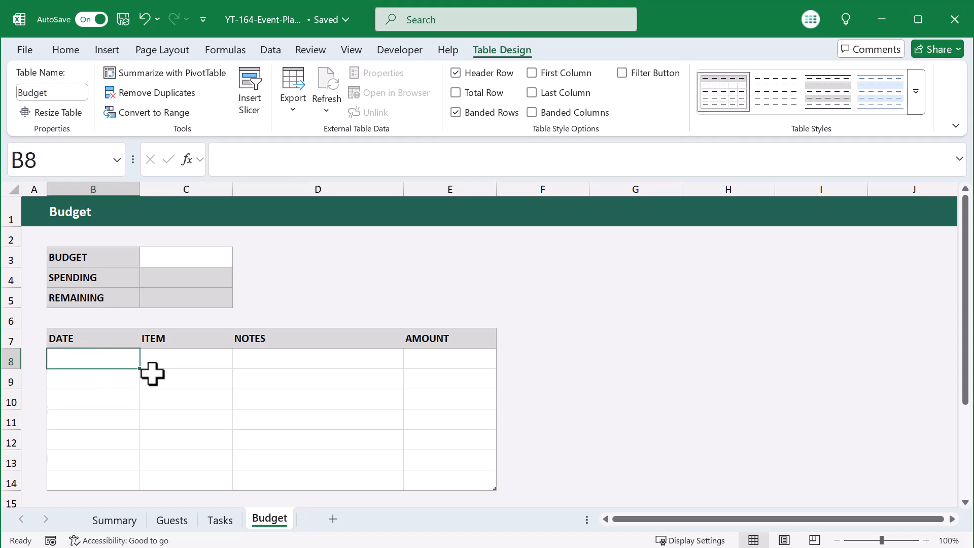
type("4/8/2025")
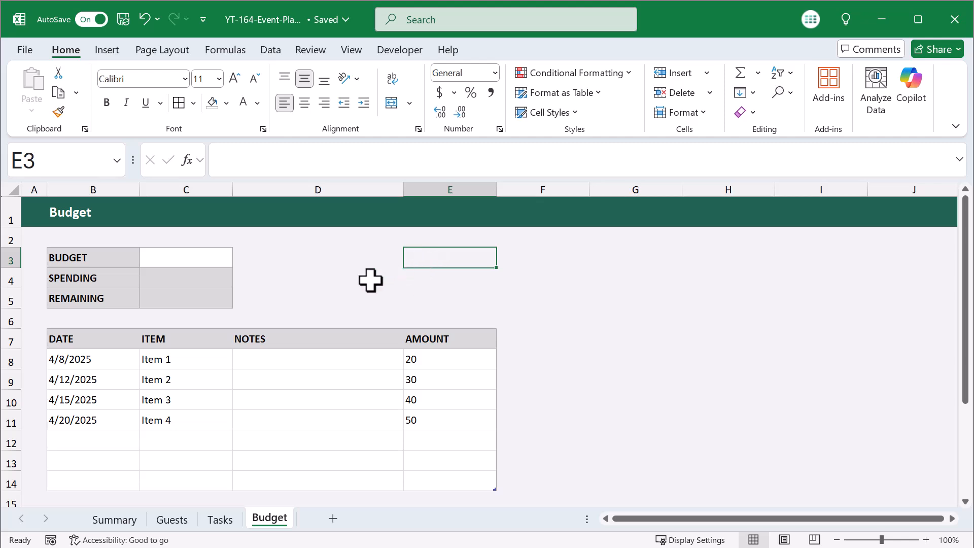
Format the Budget table's DATE column with the long month date type shown as March 14, 2012
left_click(120, 325)
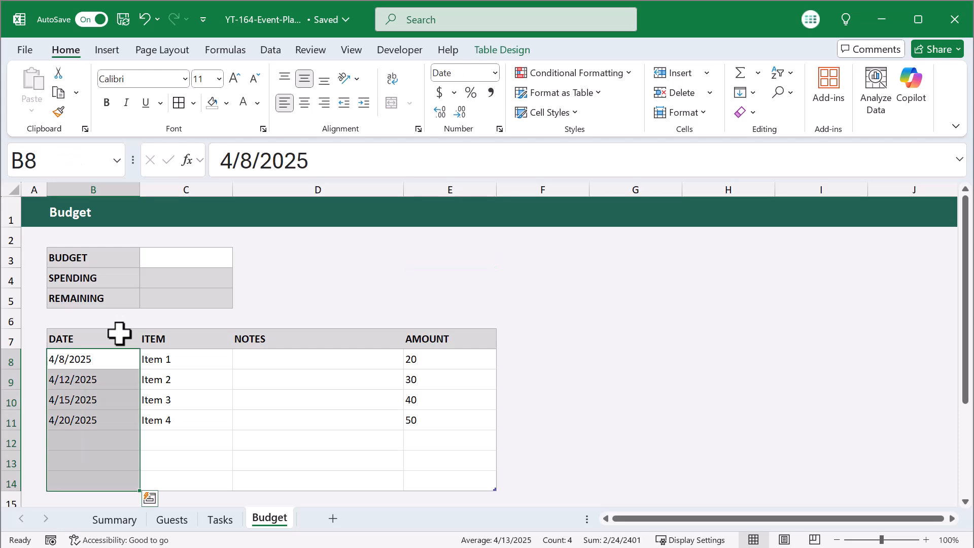
right_click(126, 363)
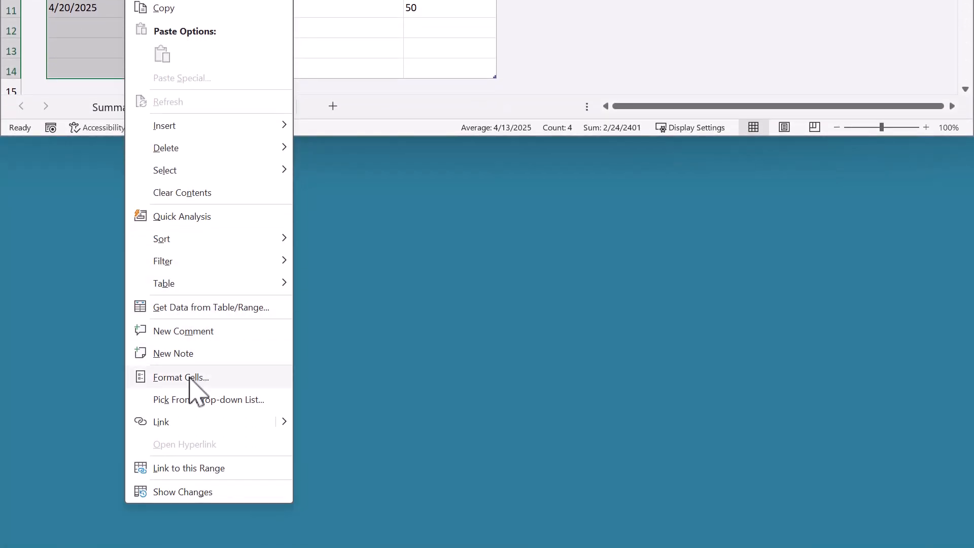
left_click(190, 378)
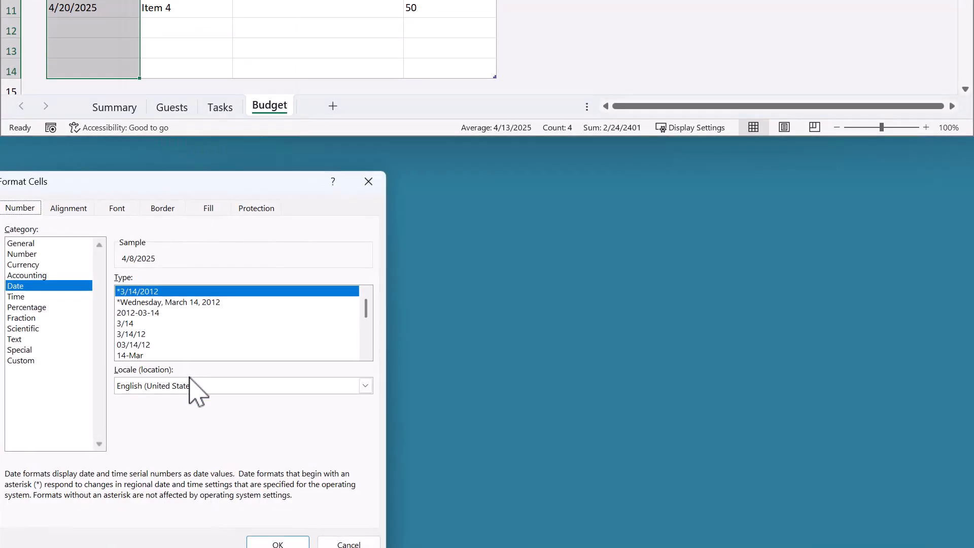
left_click_drag(172, 181, 280, 169)
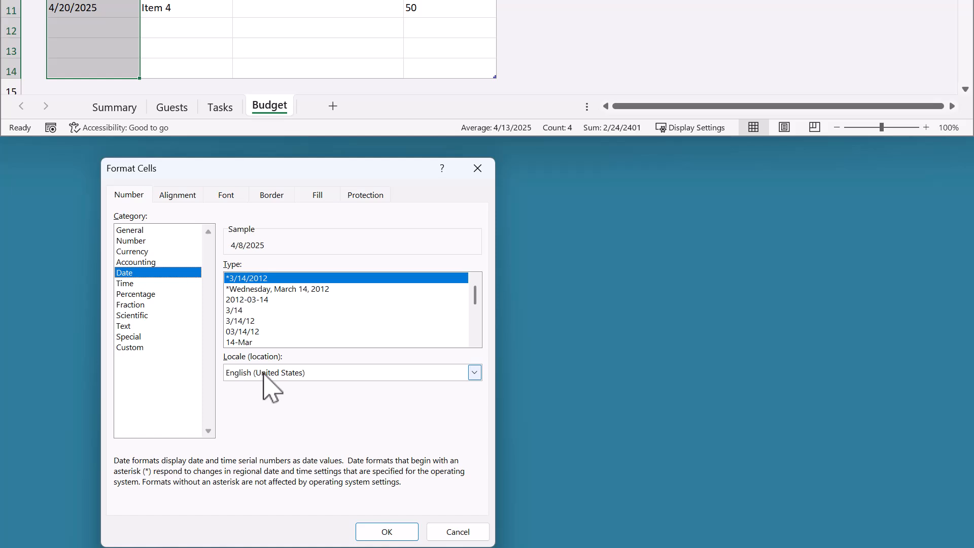
left_click(264, 375)
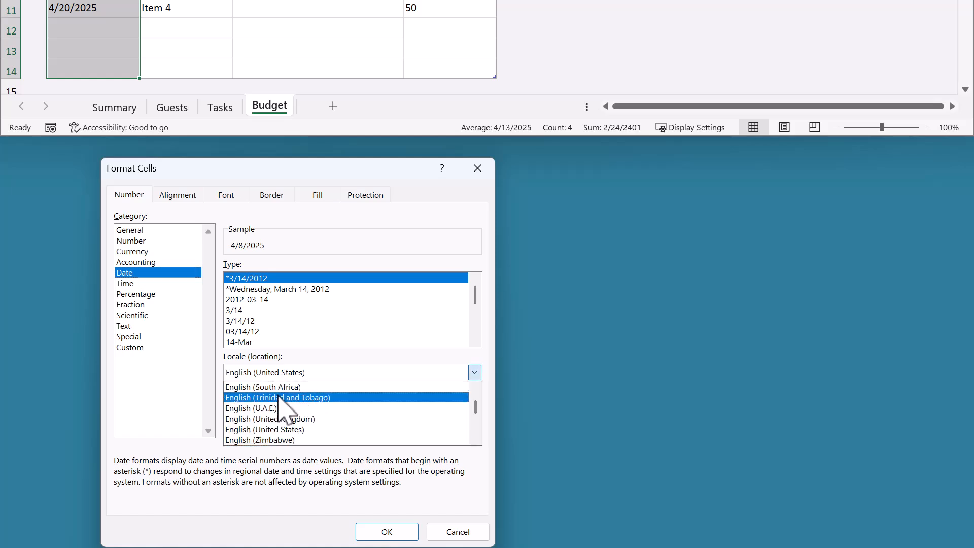
left_click(201, 377)
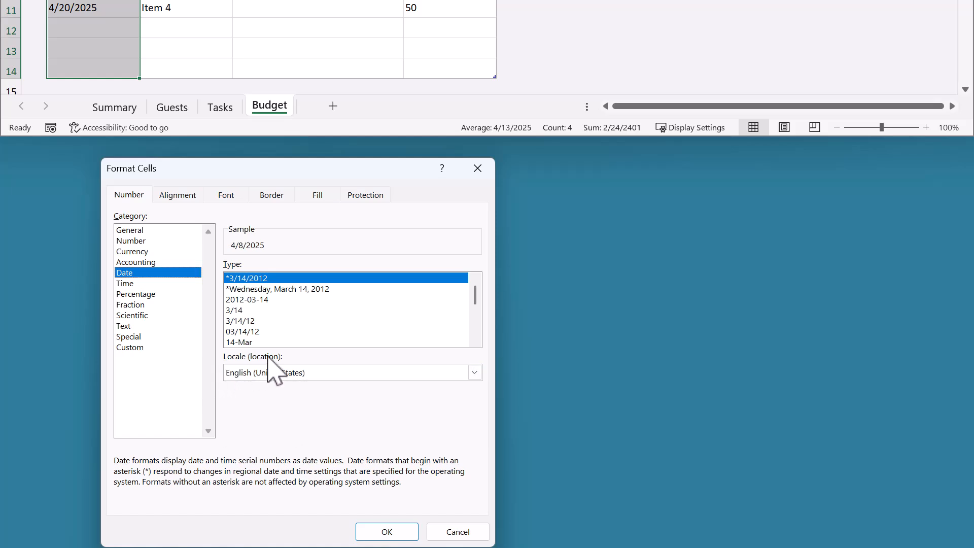
left_click(475, 323)
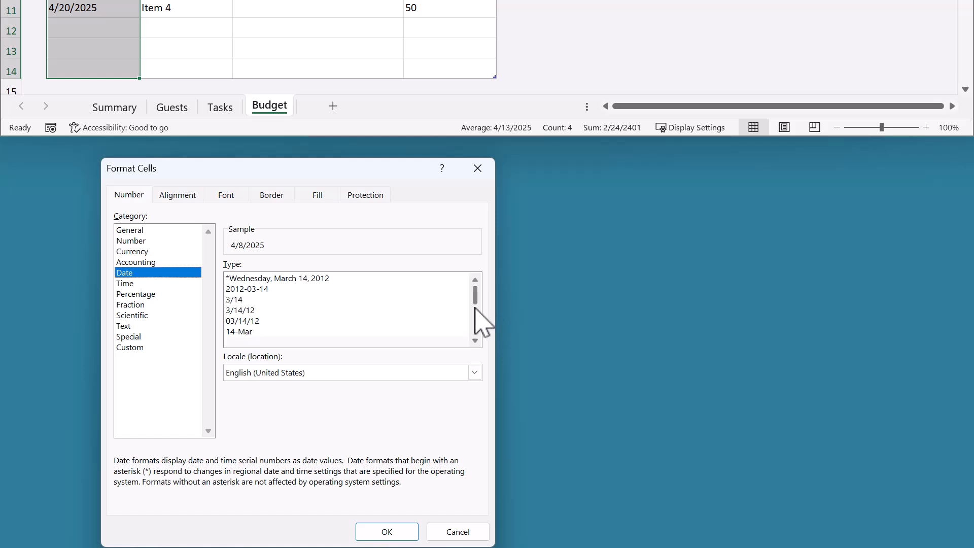
left_click(279, 321)
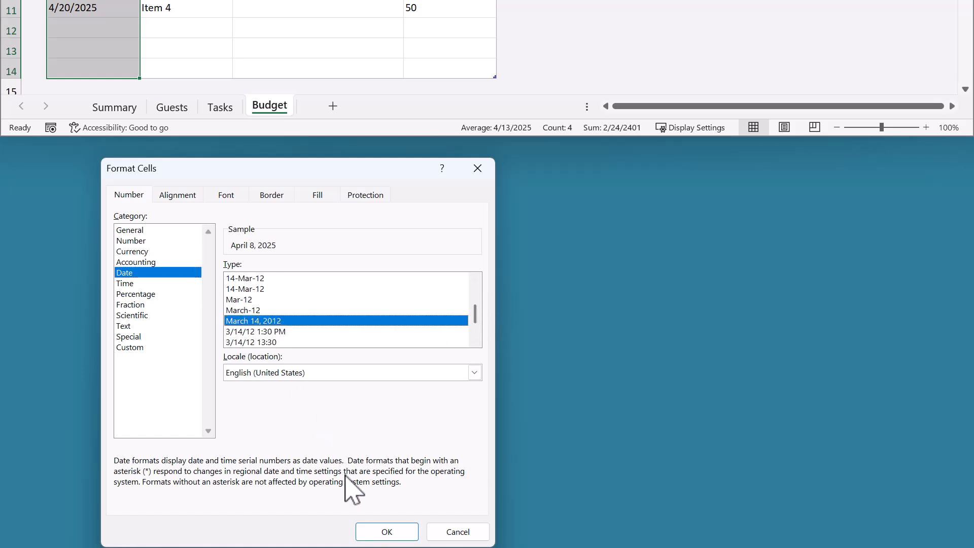
left_click(383, 531)
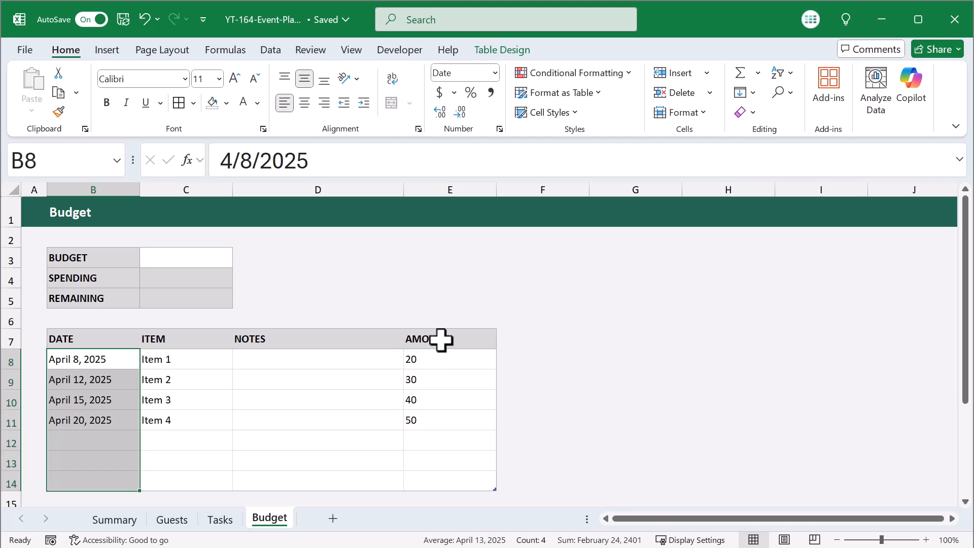
Right-align the whole of column E and apply the comma number style to it
left_click(438, 182)
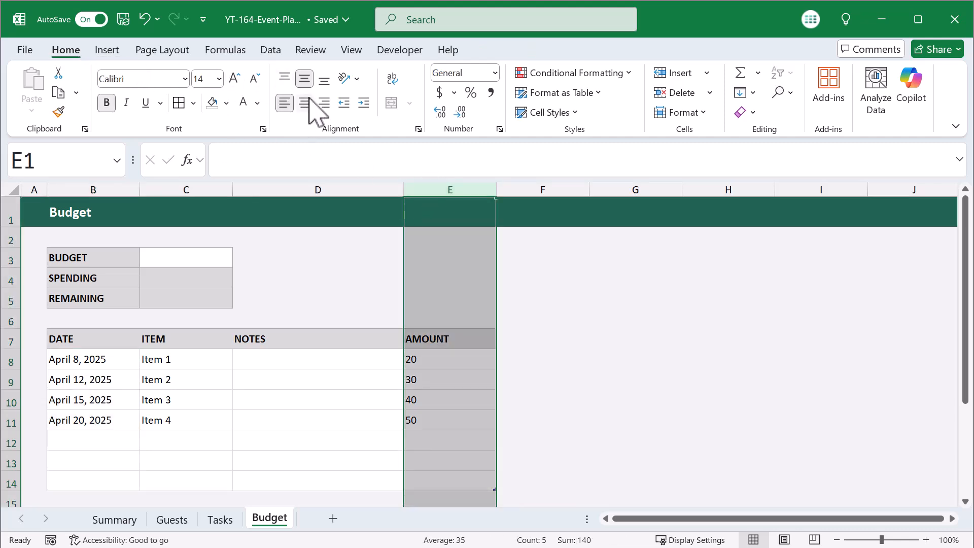
left_click(325, 104)
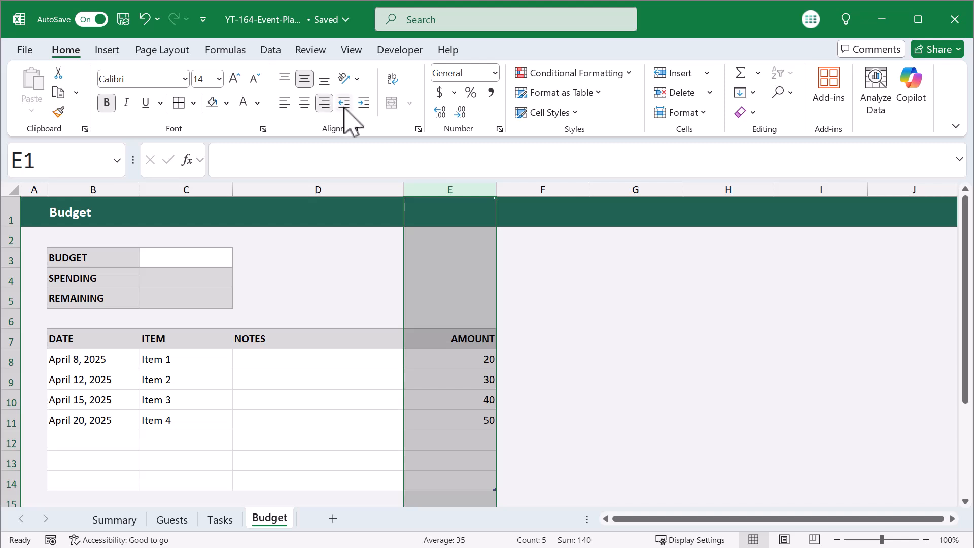
left_click(490, 92)
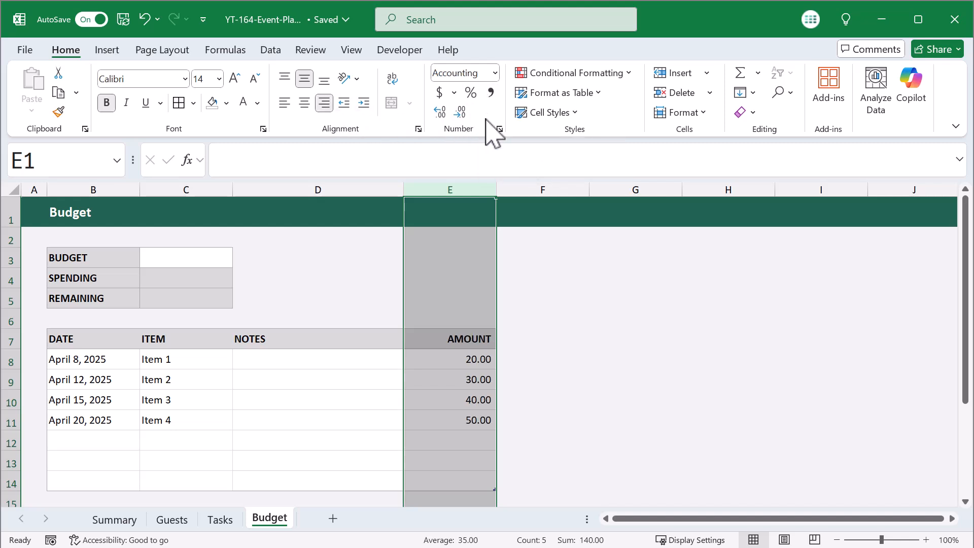
left_click(348, 262)
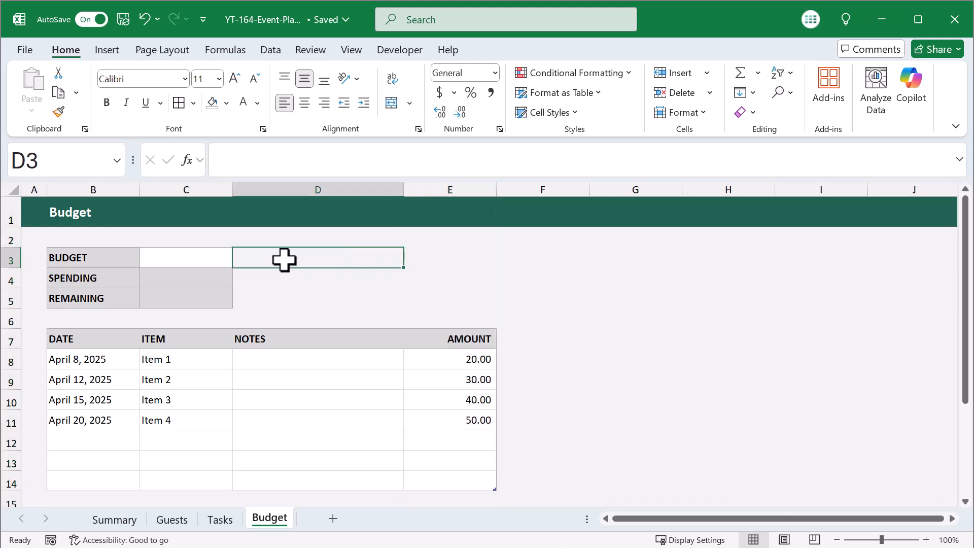
Right-align the BUDGET, SPENDING and REMAINING value cells C3:C5 and give them the comma number style
left_click_drag(201, 258, 202, 292)
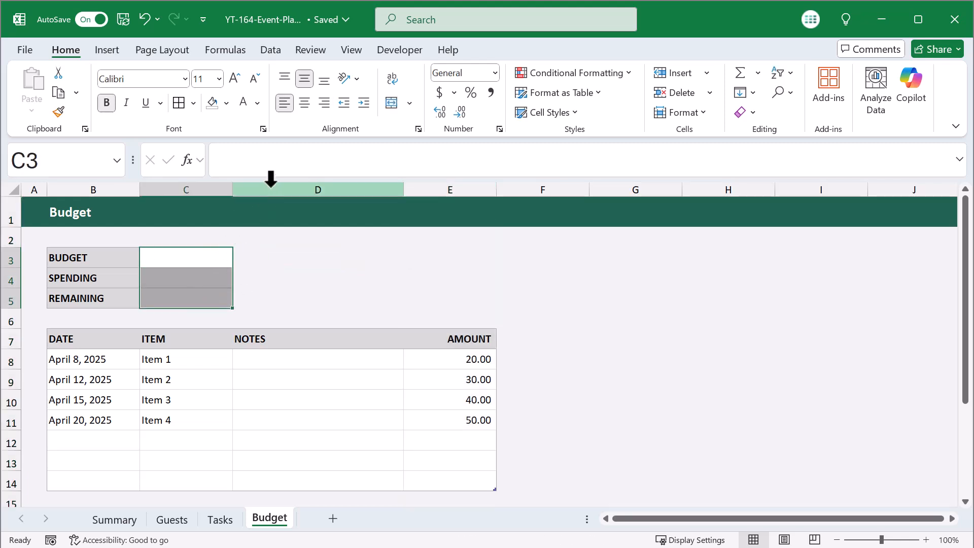
left_click(325, 103)
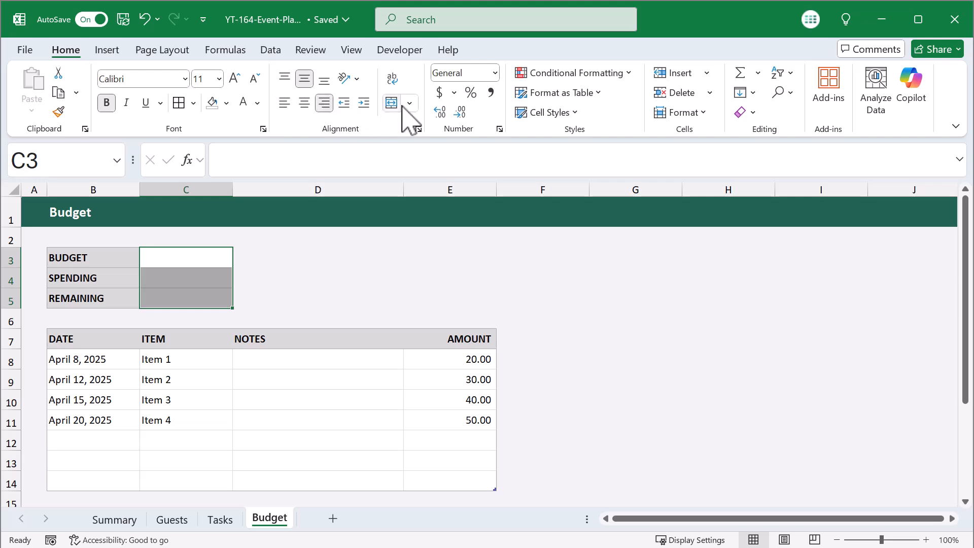
left_click(490, 94)
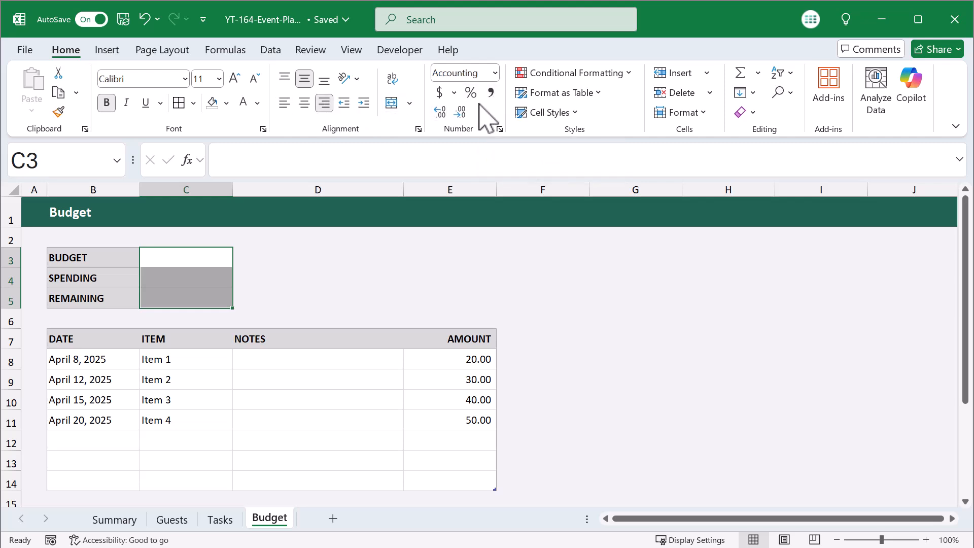
Enter 500 as the BUDGET amount in cell C3
left_click(196, 257)
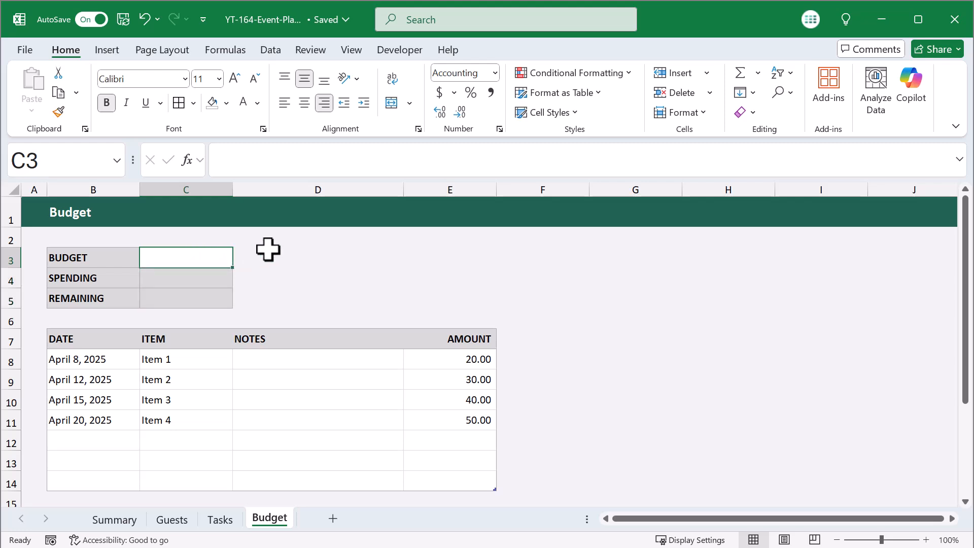
type("500")
key("Return")
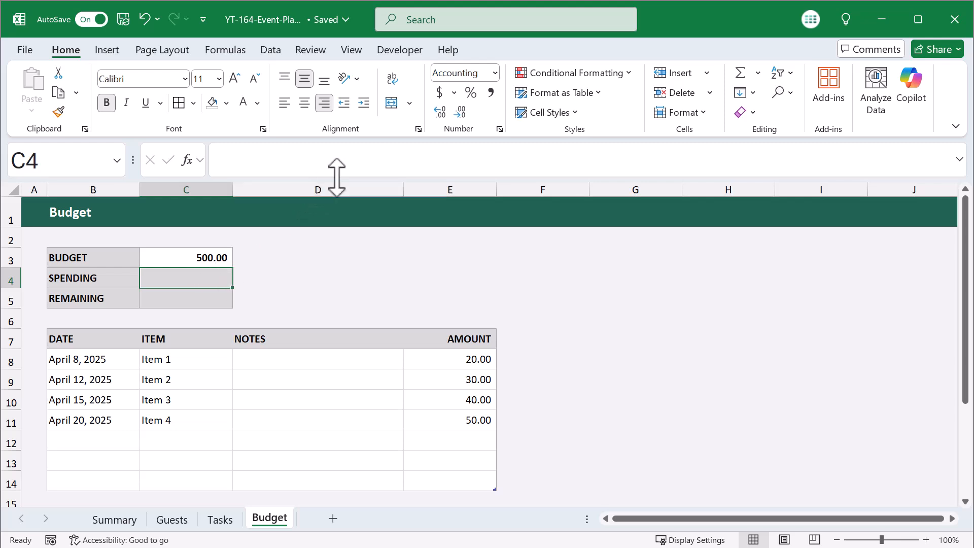
Enter =SUM(Budget[AMOUNT]) in cell C4 to total the SPENDING from the Budget table's AMOUNT column
left_click(348, 161)
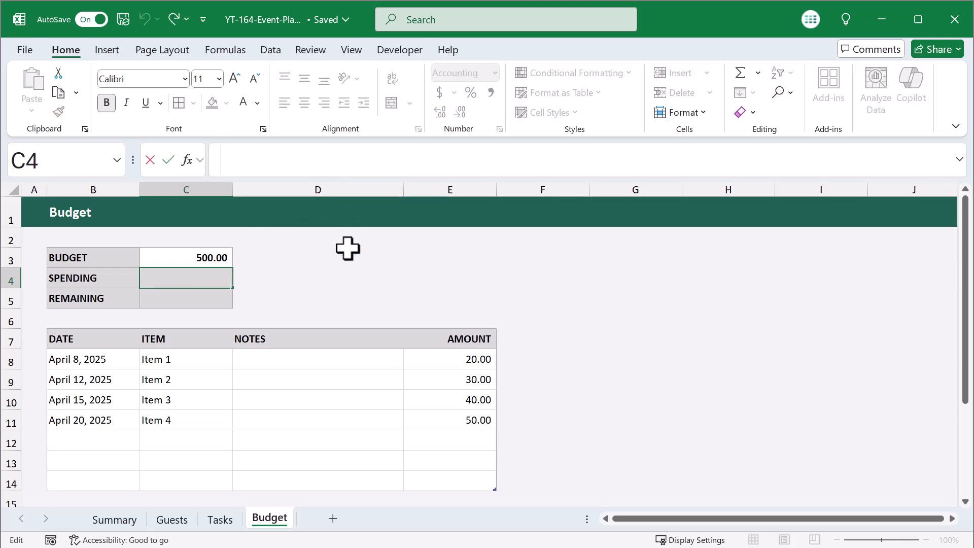
type("=sum")
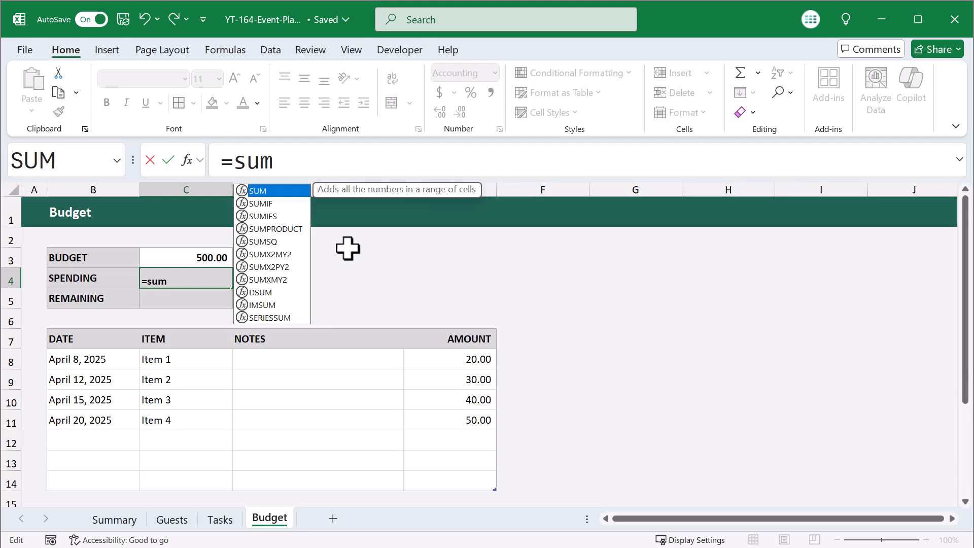
key("Tab")
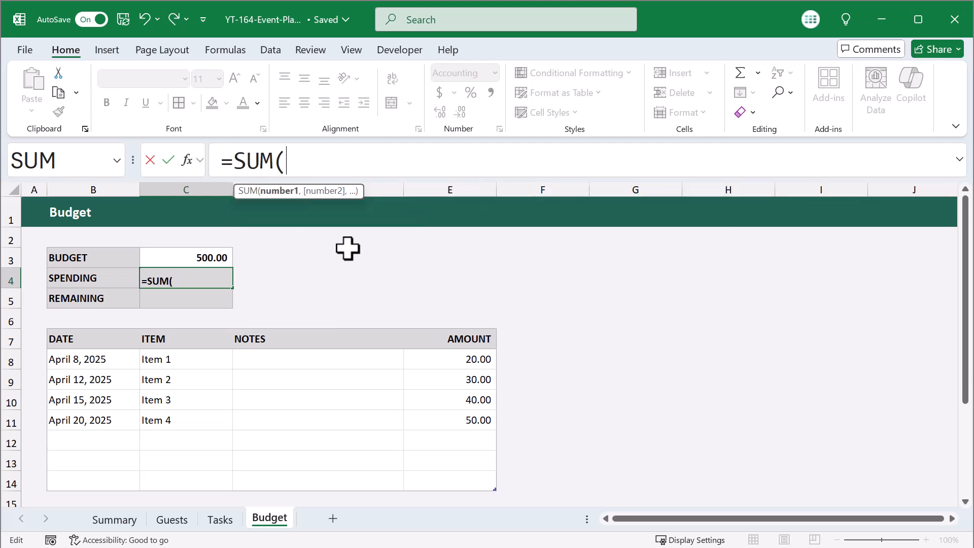
left_click(427, 321)
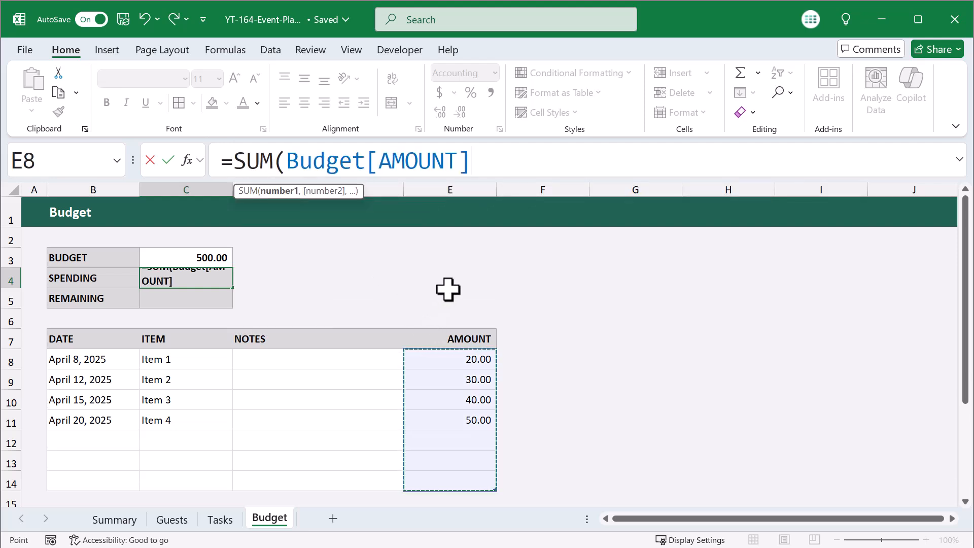
type(")")
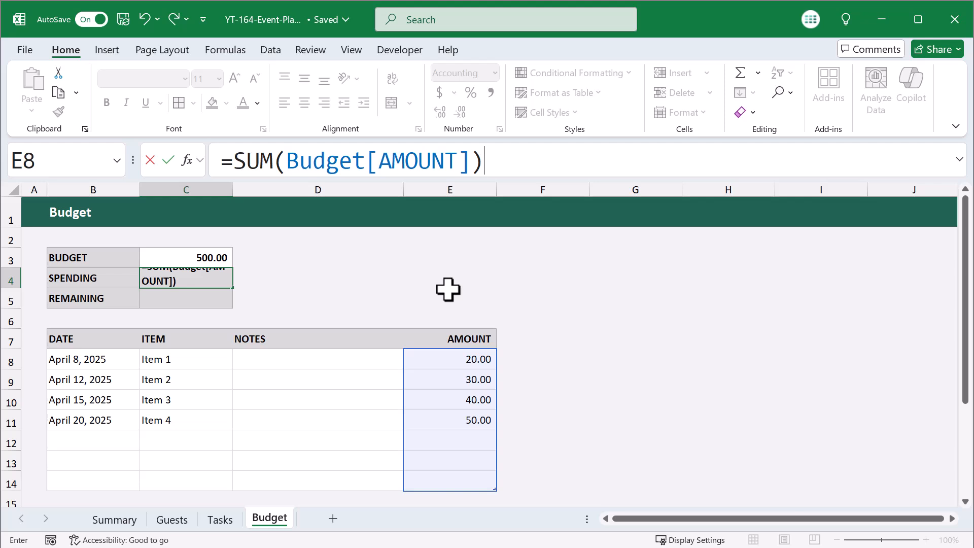
key("Return")
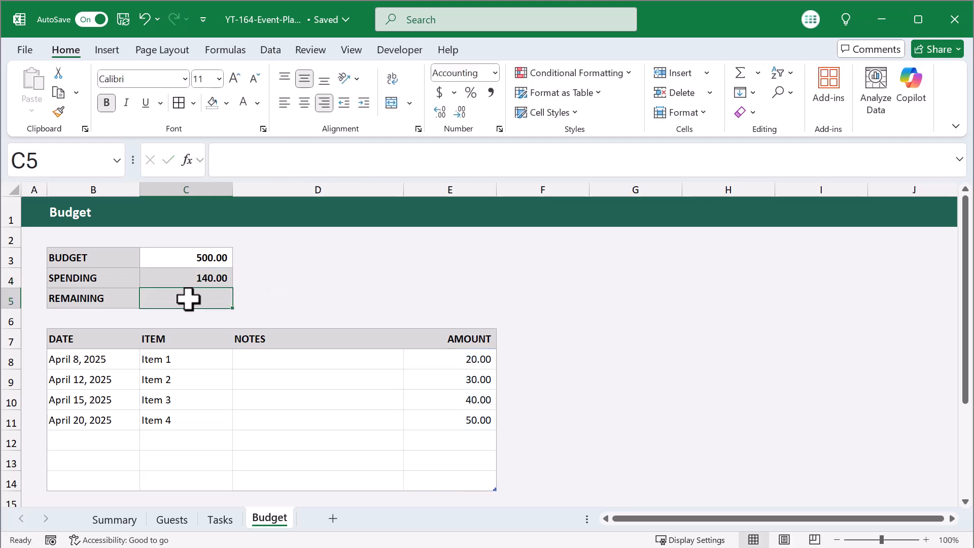
Calculate the REMAINING amount in cell C5 with the formula =C3-C4
left_click(415, 162)
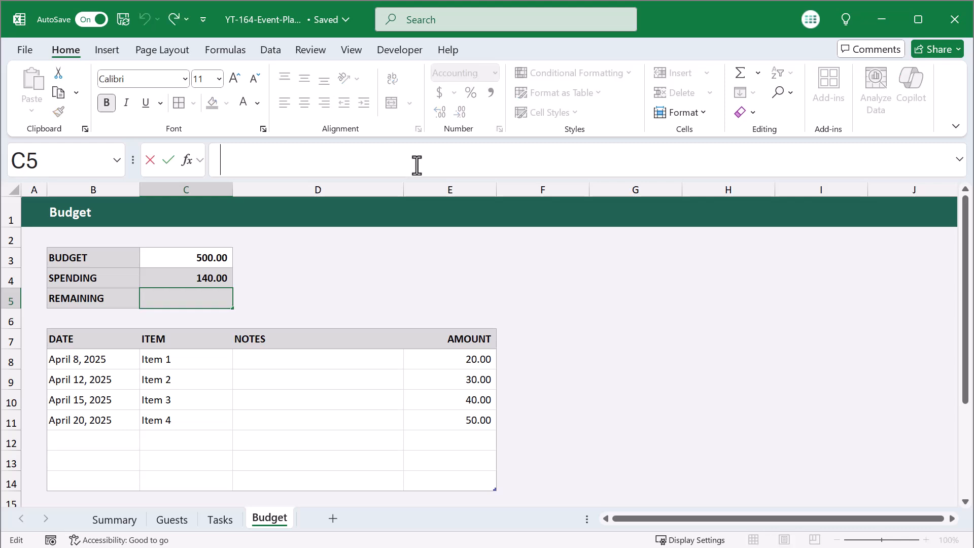
type("=")
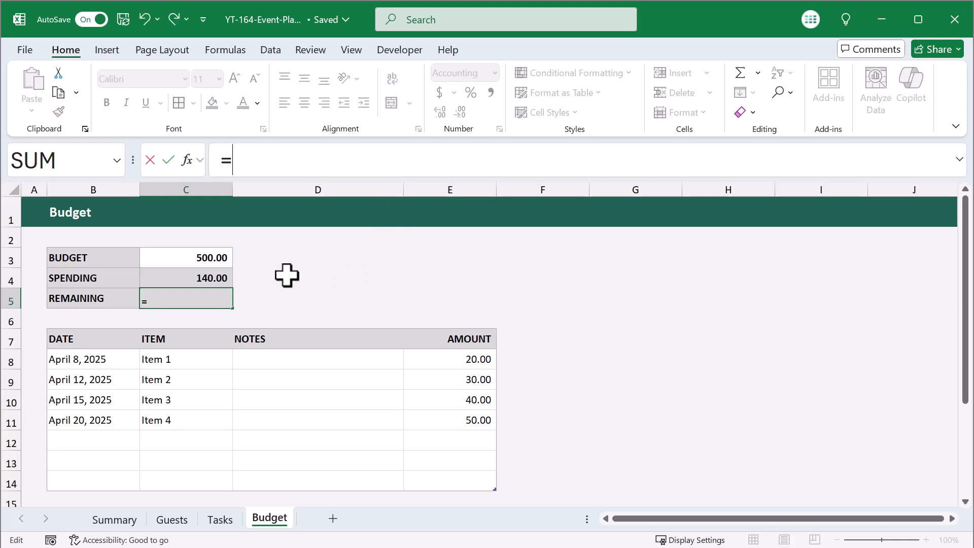
left_click(224, 257)
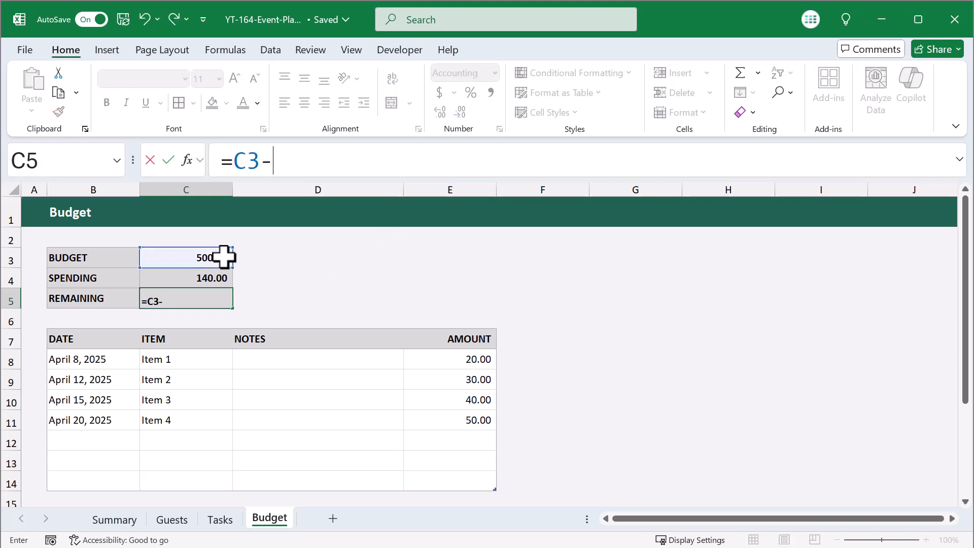
type("-")
left_click(213, 277)
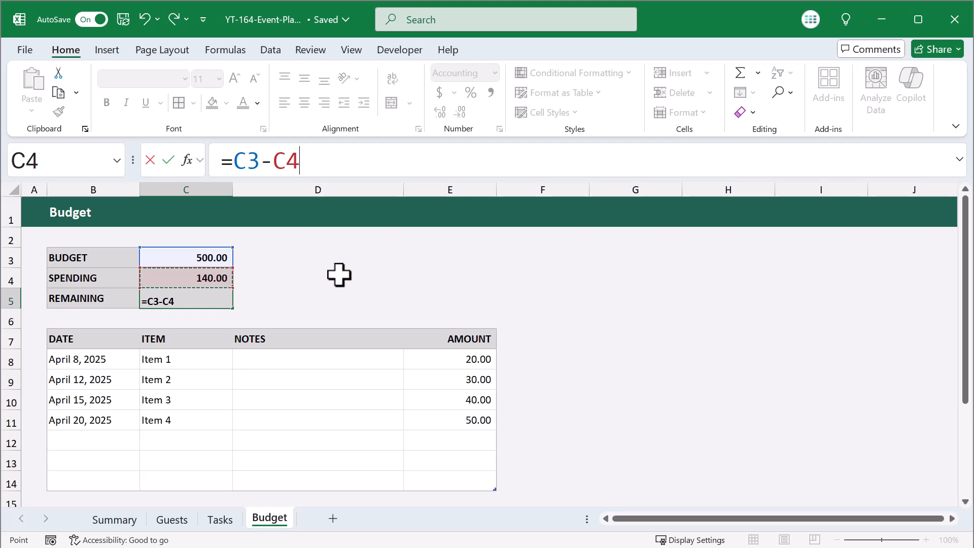
key("Return")
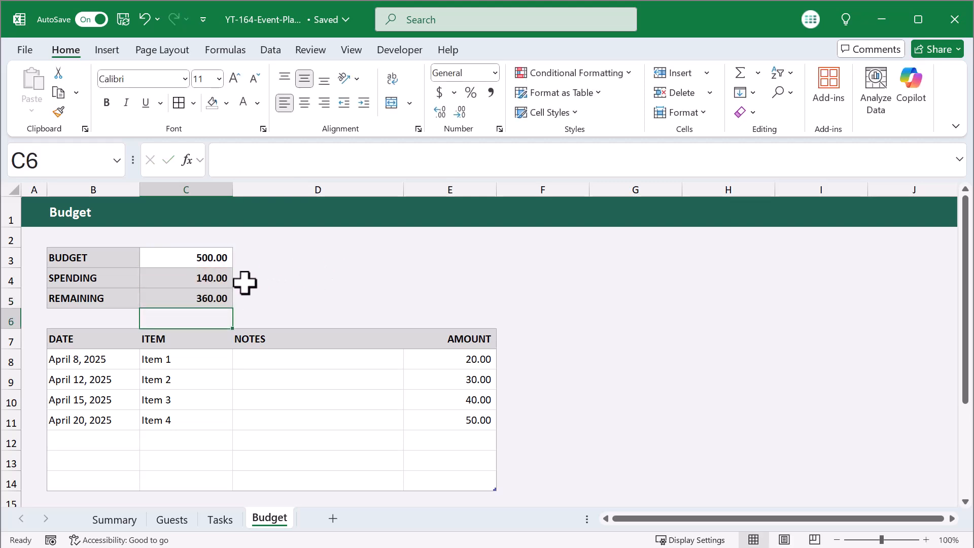
Color the SPENDING value in C4 dark red and the REMAINING value in C5 Blue, Accent 5, Darker 25%
left_click(186, 277)
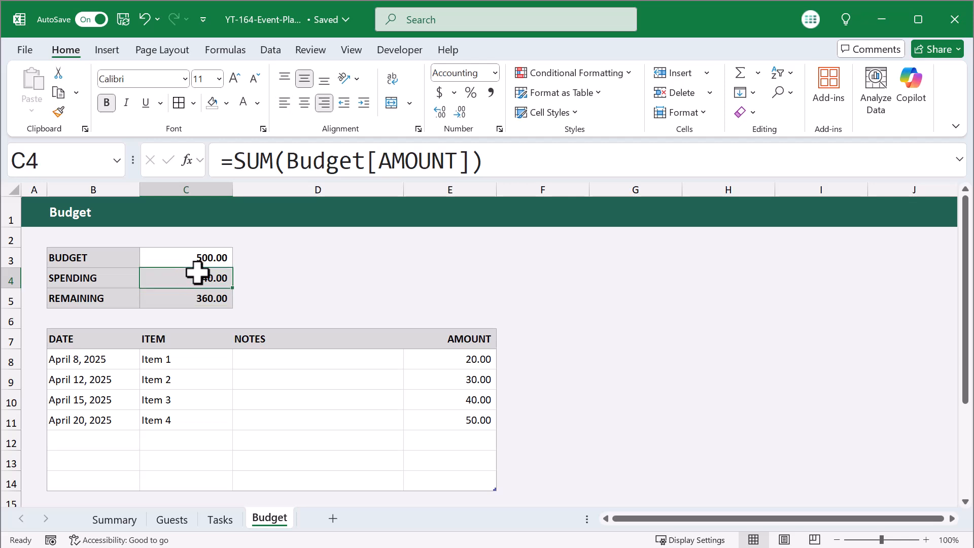
left_click(257, 100)
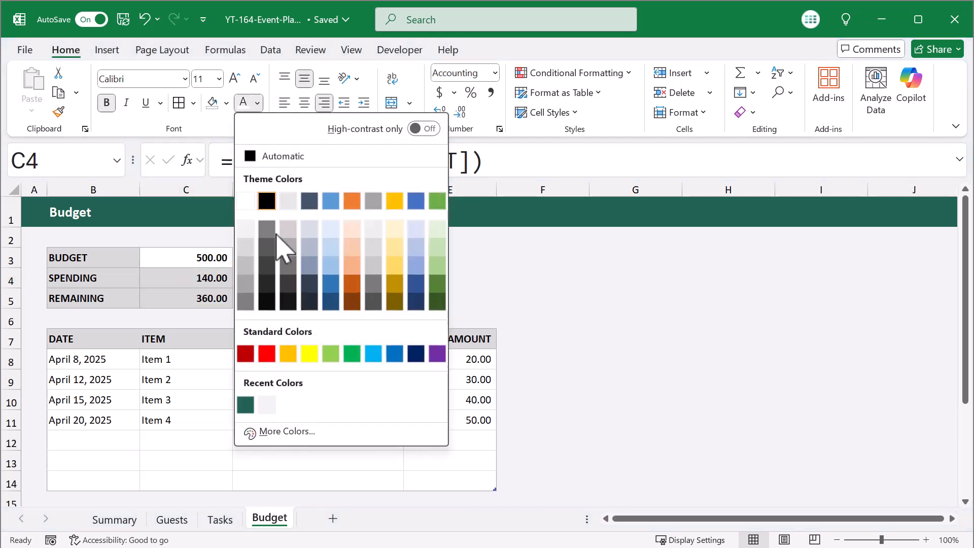
left_click(250, 355)
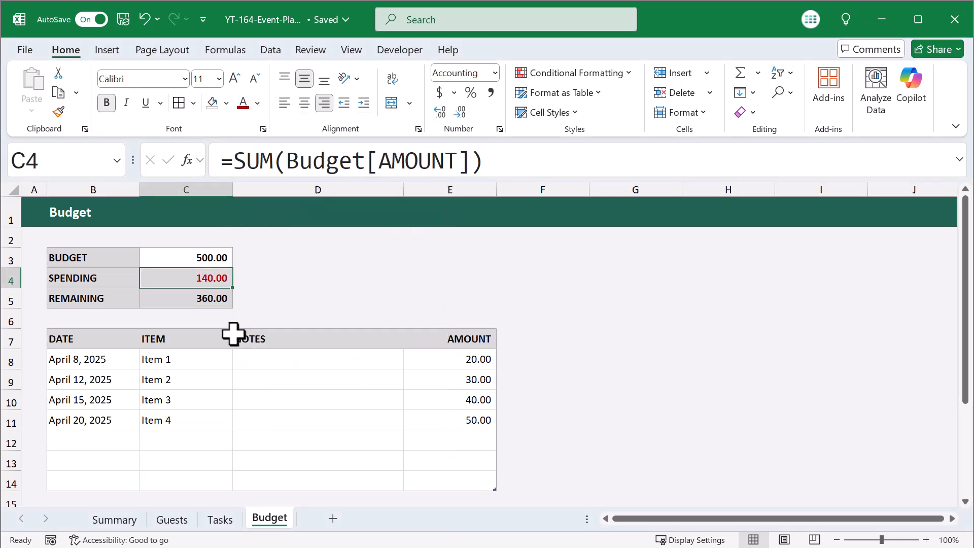
left_click(217, 299)
left_click(257, 103)
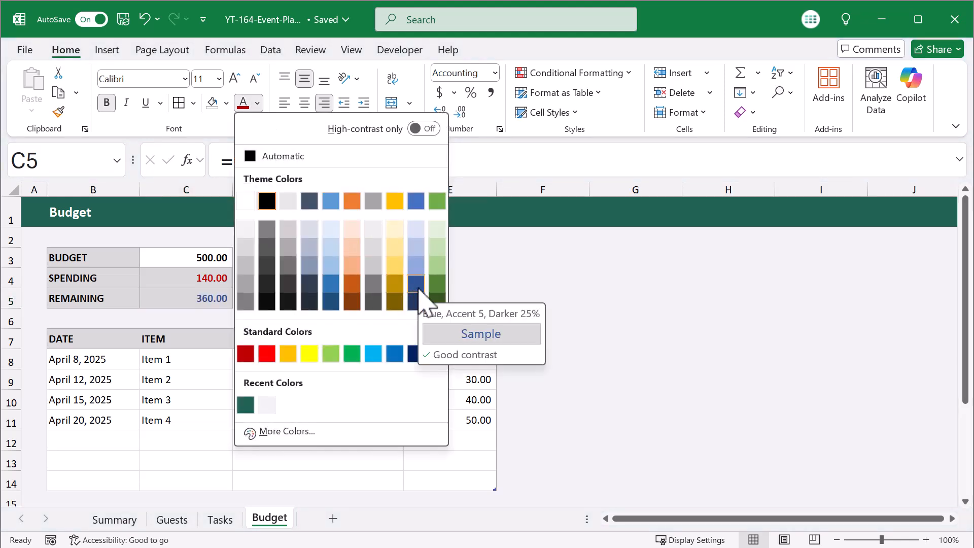
left_click(419, 289)
left_click(360, 277)
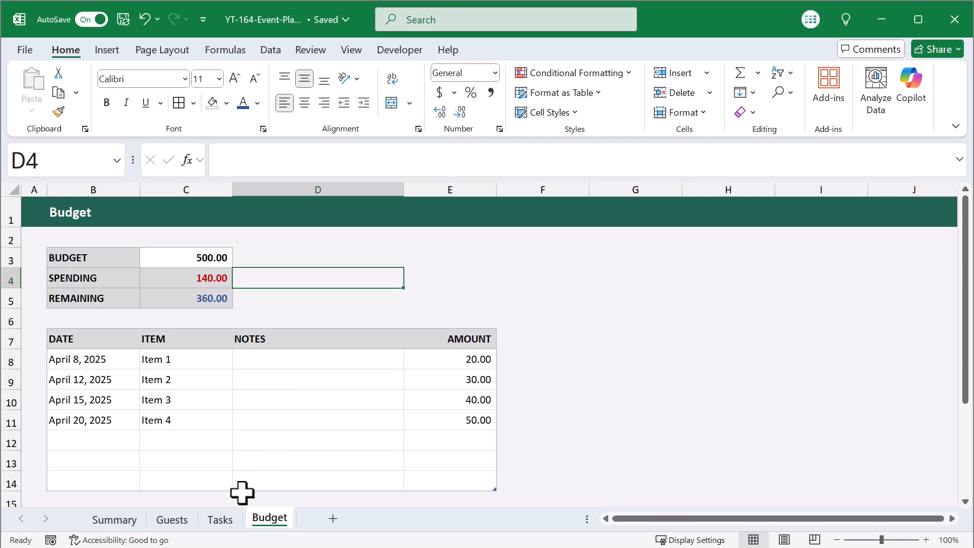
Switch to the Tasks sheet and widen column C through its column width setting
left_click(223, 519)
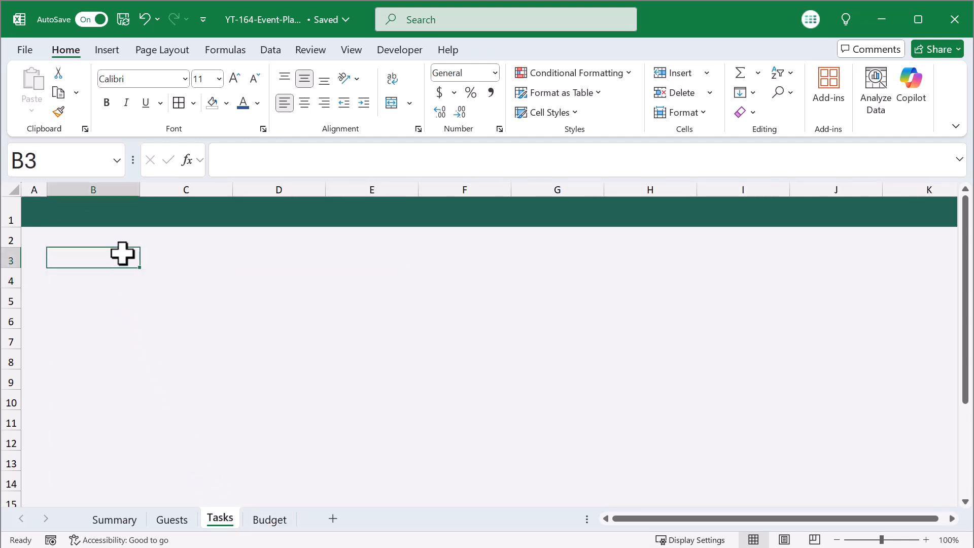
left_click(176, 184)
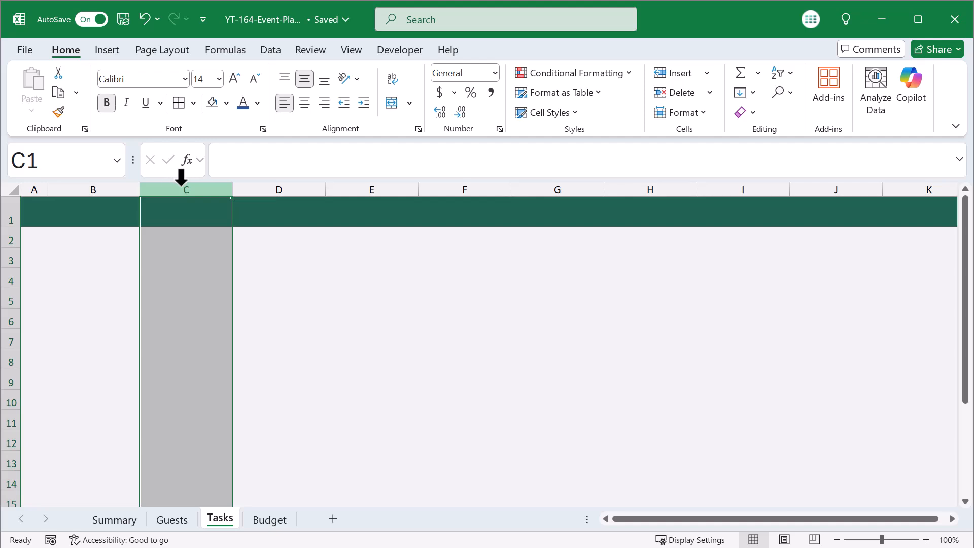
right_click(182, 186)
left_click(261, 426)
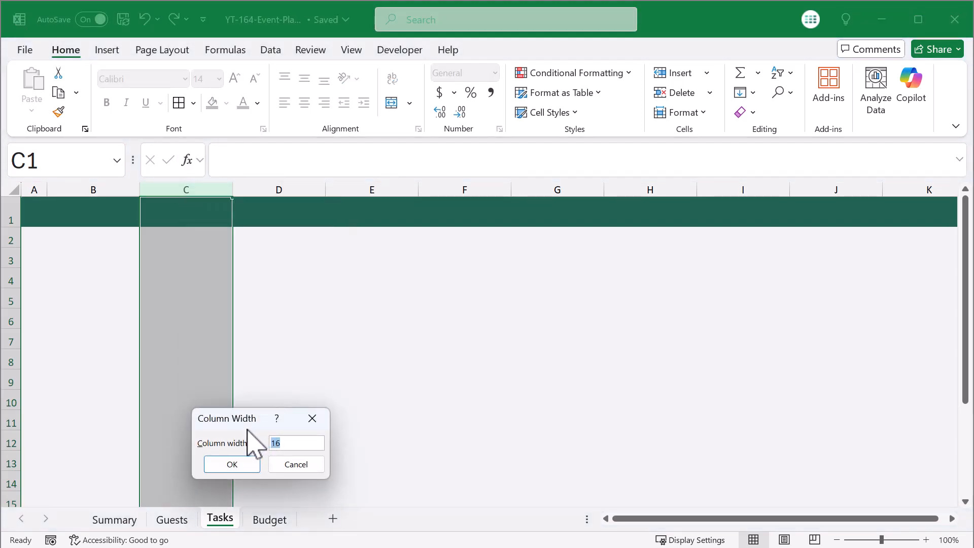
left_click(235, 464)
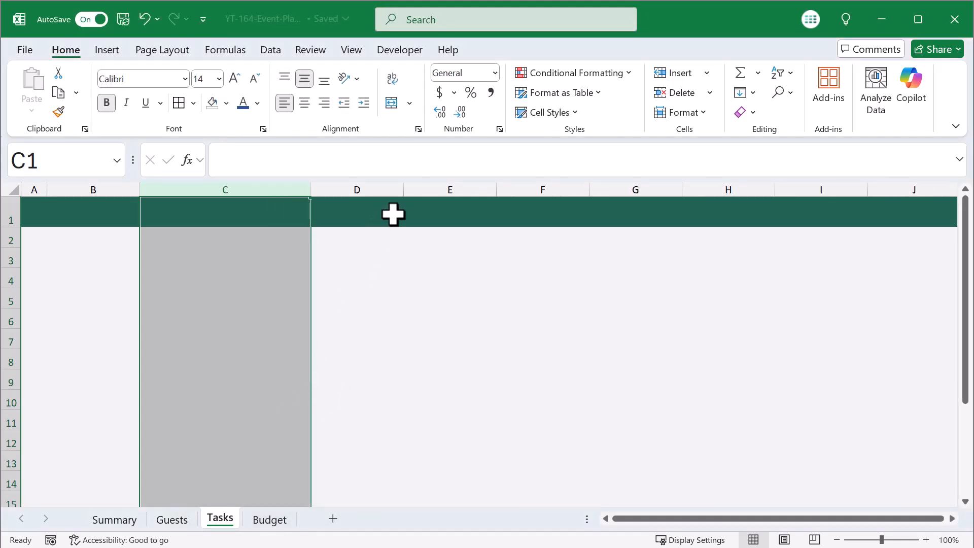
Set the width of column D on the Tasks sheet to 8 and center its contents horizontally
left_click(391, 183)
right_click(369, 183)
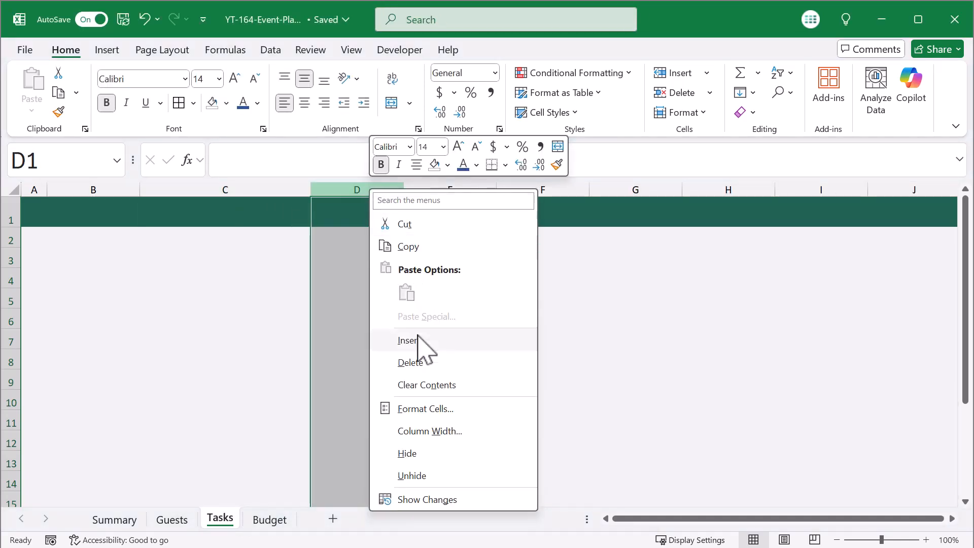
left_click(430, 429)
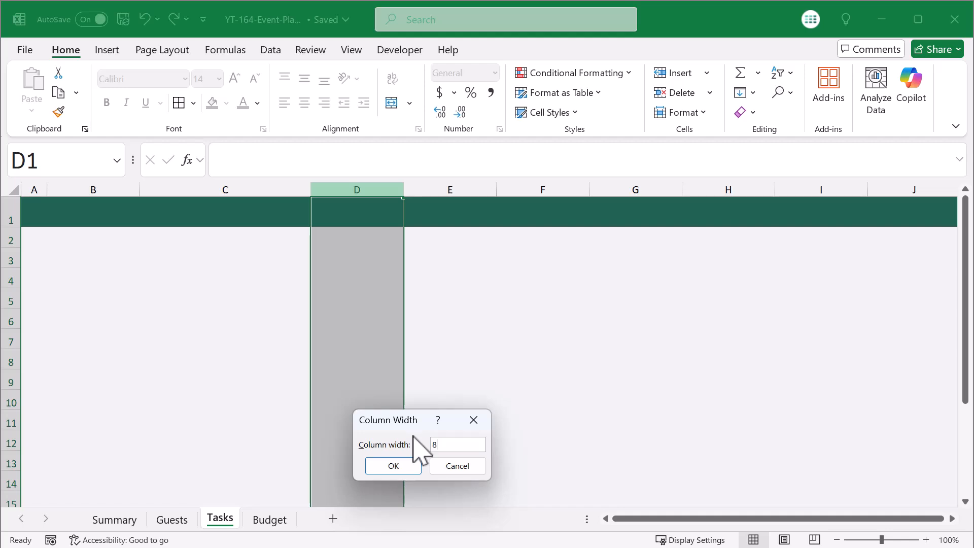
left_click(405, 466)
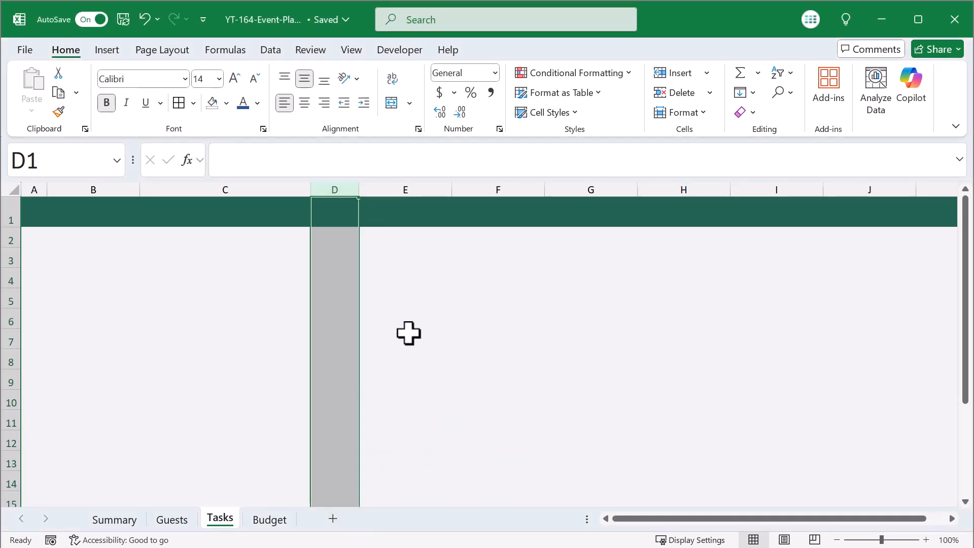
left_click(305, 107)
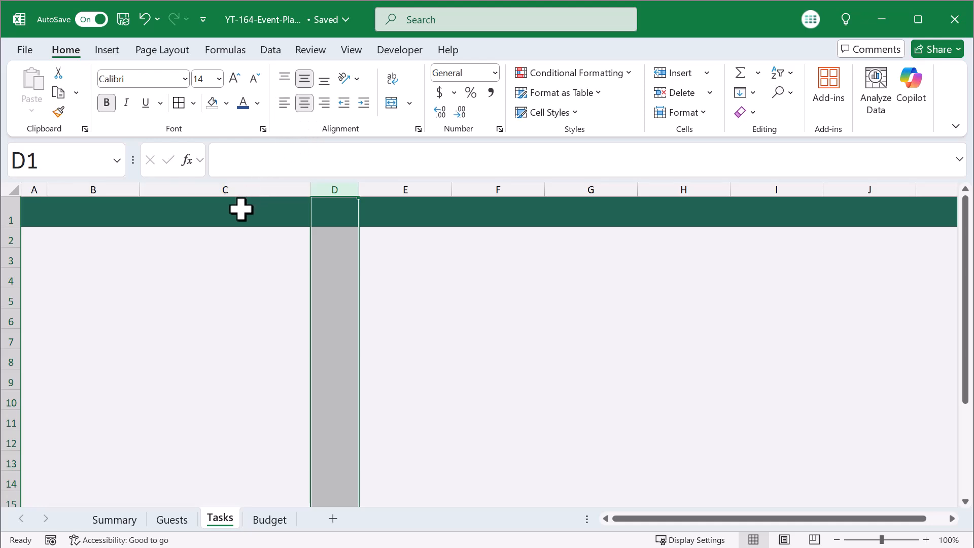
Enter the headers DATE, TASK and STATUS in cells B4 to D4 of the Tasks sheet
left_click(79, 273)
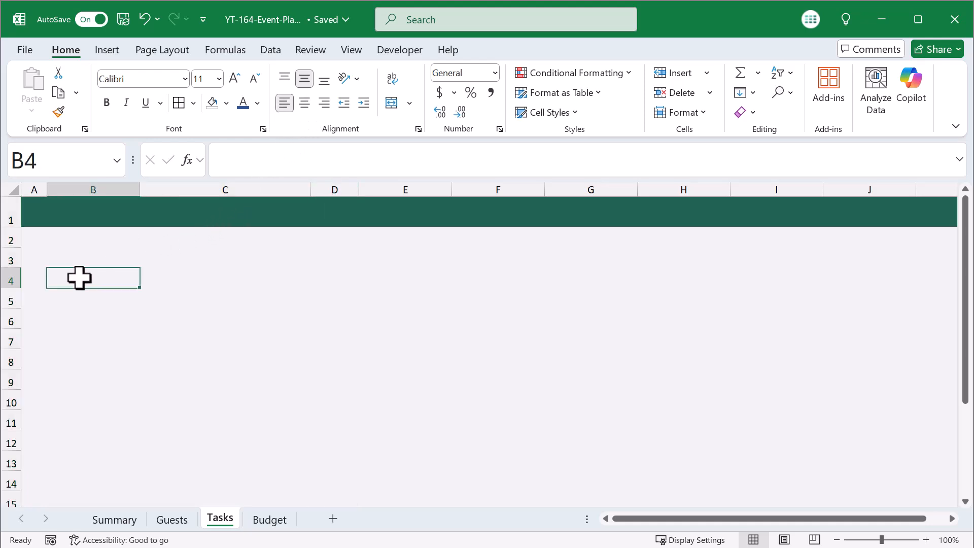
type("DATE")
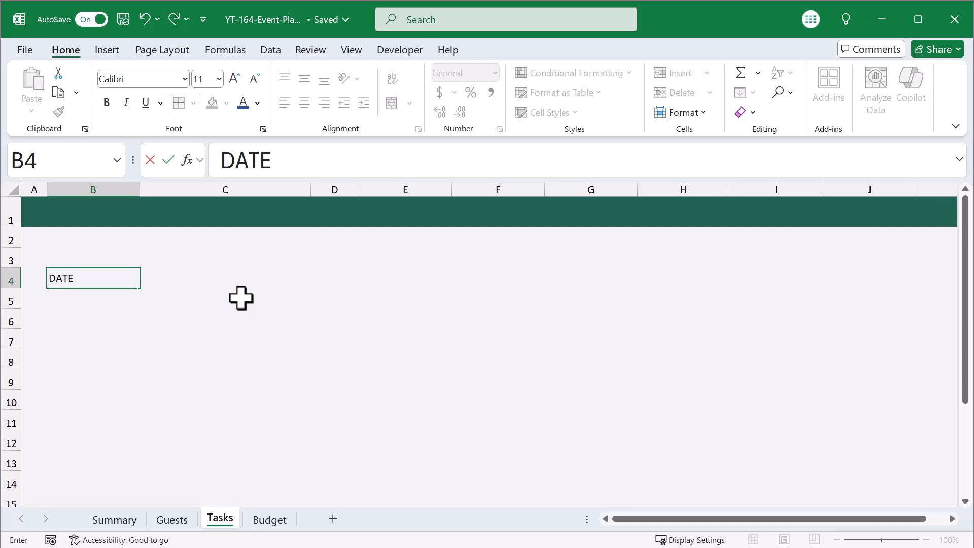
key("Tab")
type("TASK")
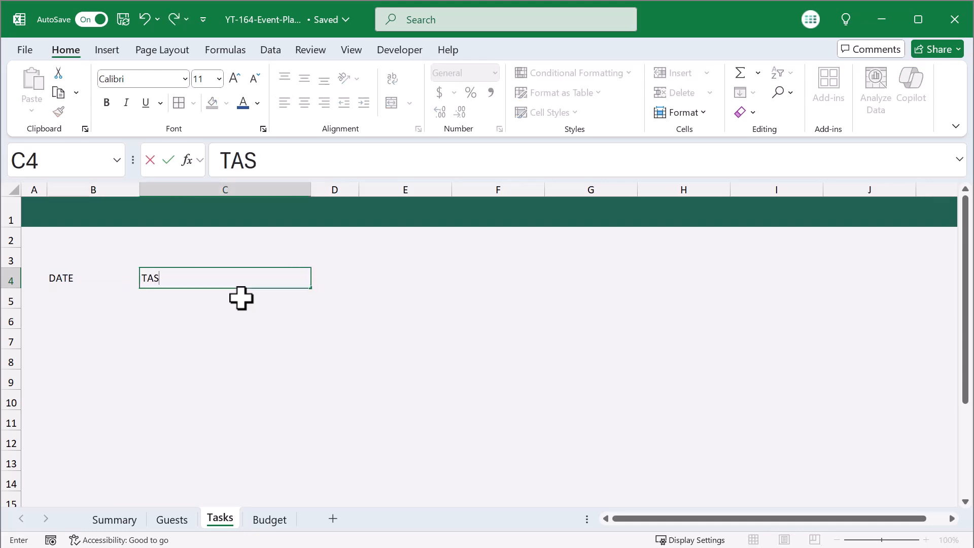
key("Tab")
type("STATUS")
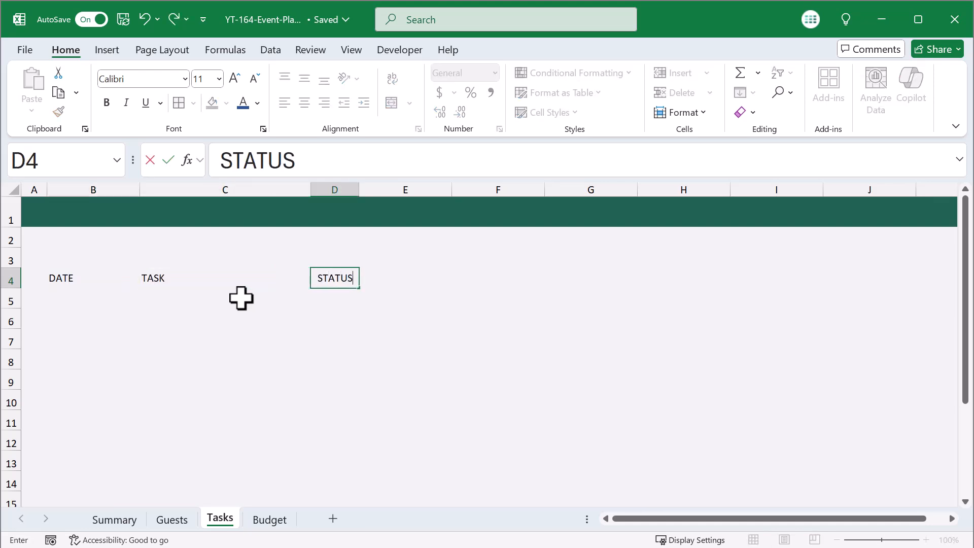
key("Return")
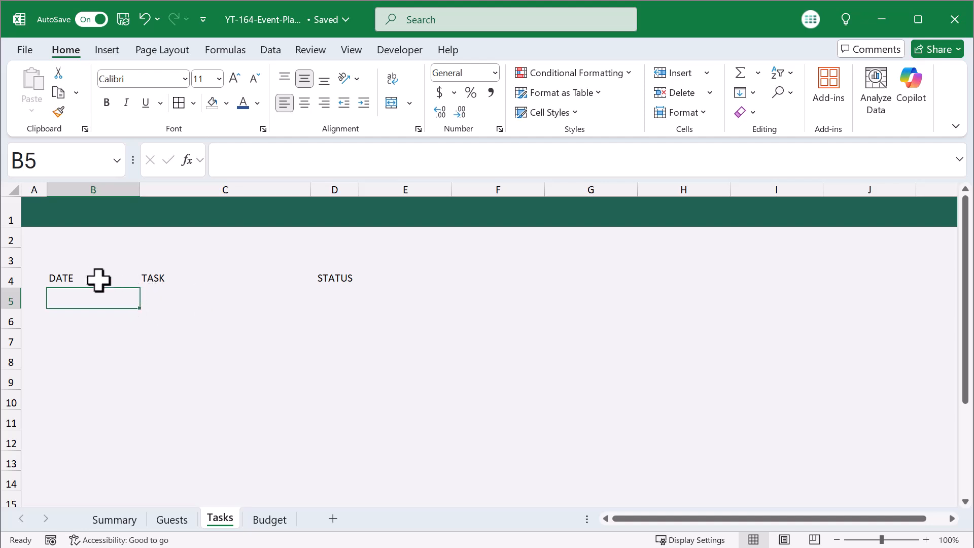
Convert the range B4:D12 on the Tasks sheet into a table that has headers
left_click_drag(93, 277, 313, 435)
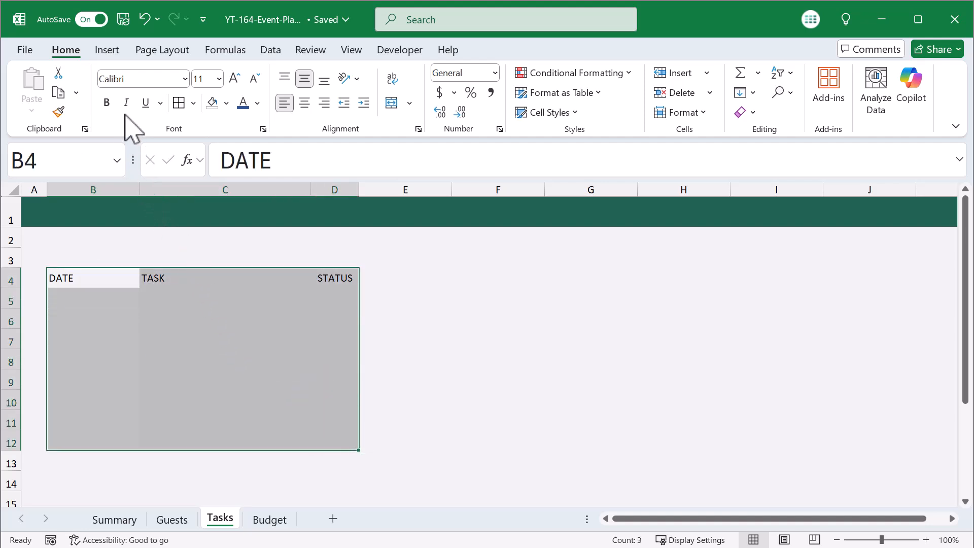
left_click(107, 49)
left_click(143, 82)
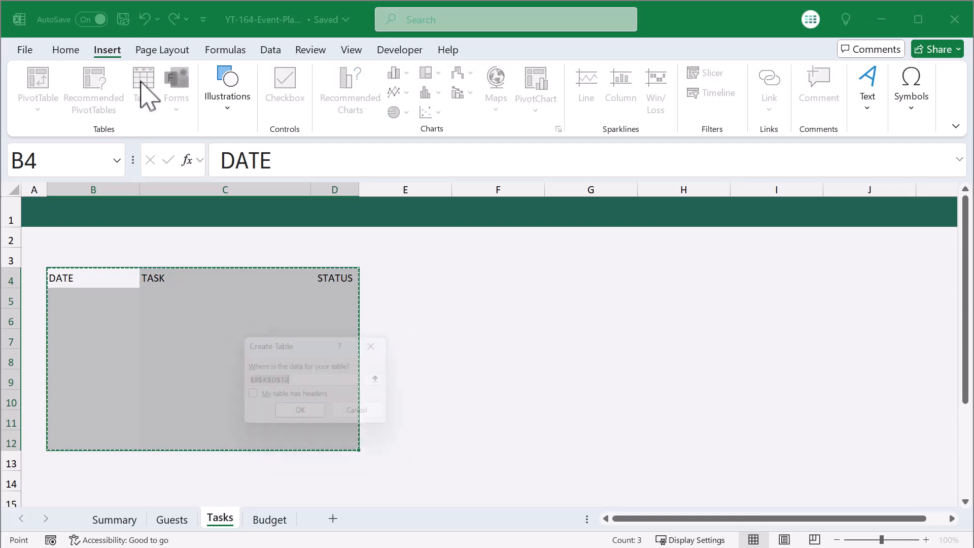
left_click(251, 399)
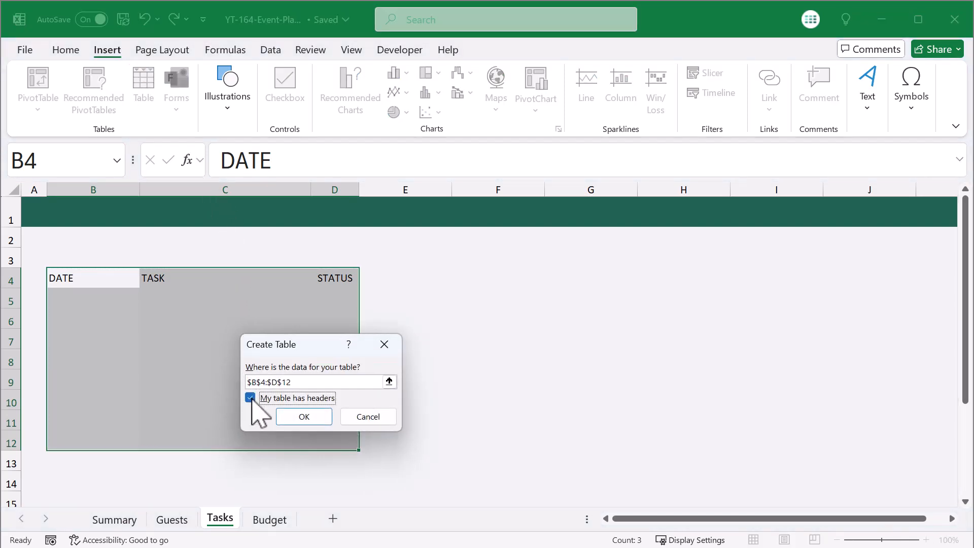
left_click(294, 419)
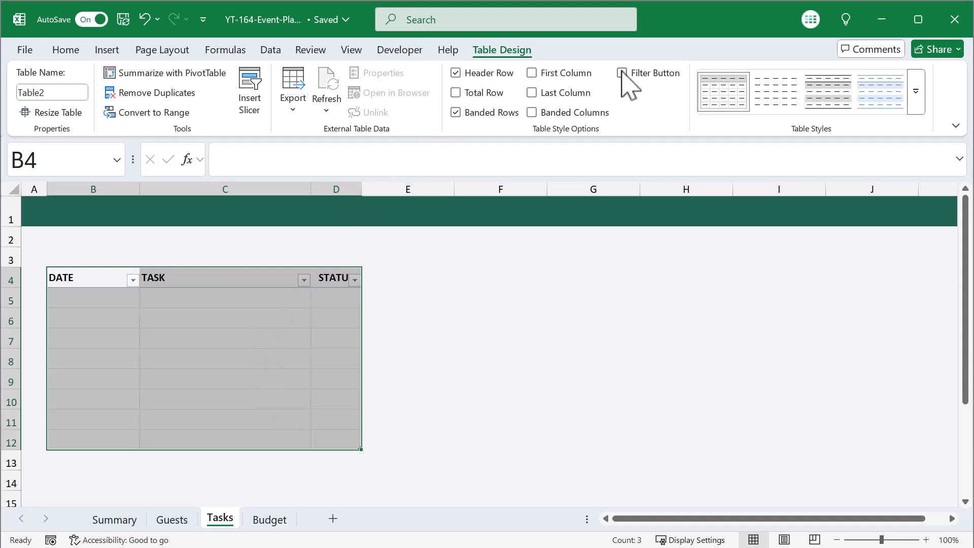
Turn off the new table's filter buttons and name the table Tasks
left_click(71, 92)
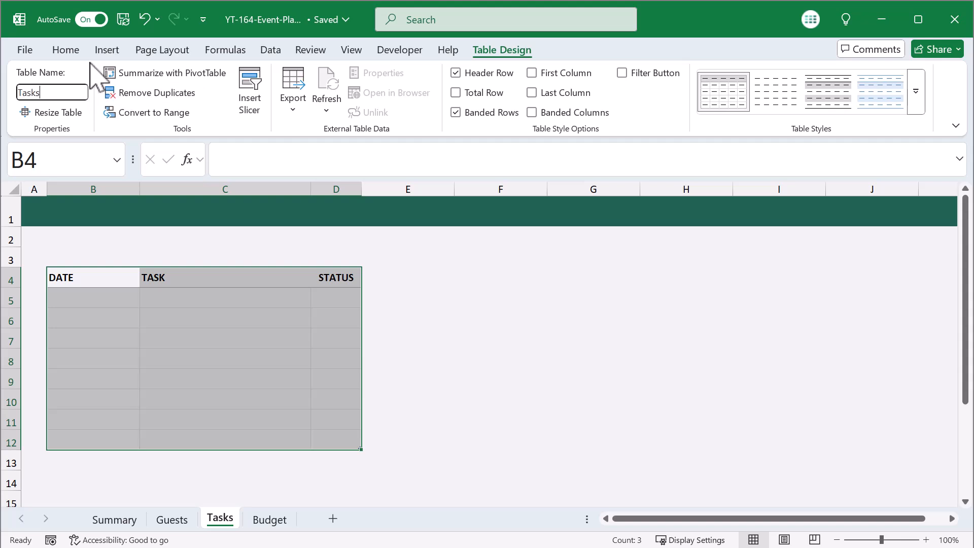
key("Return")
left_click(65, 50)
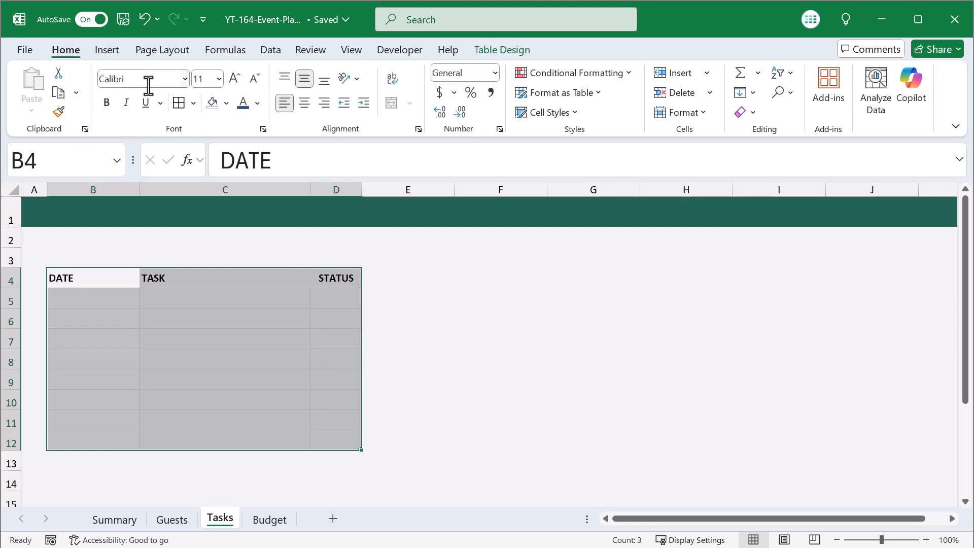
Remove the fill color from the Tasks table range B4:D12
left_click(226, 103)
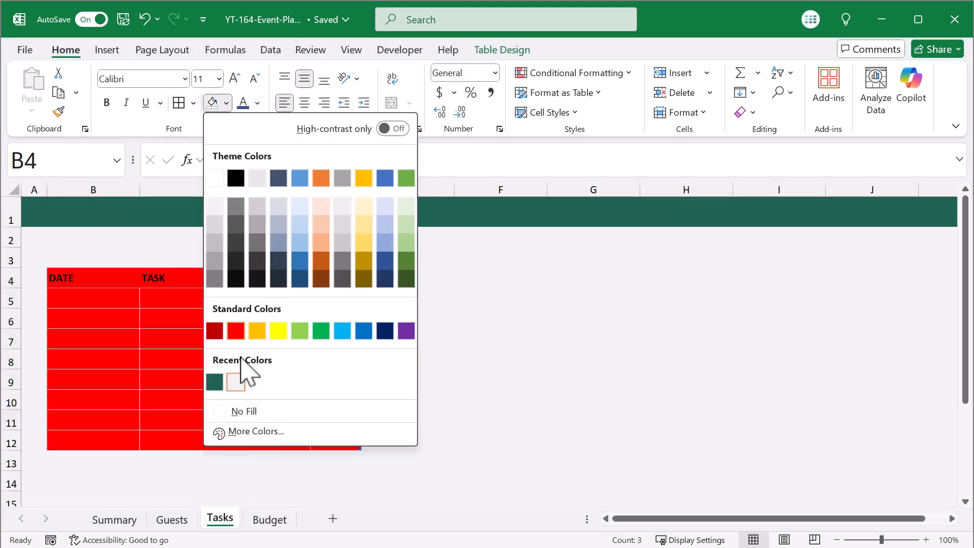
left_click(244, 411)
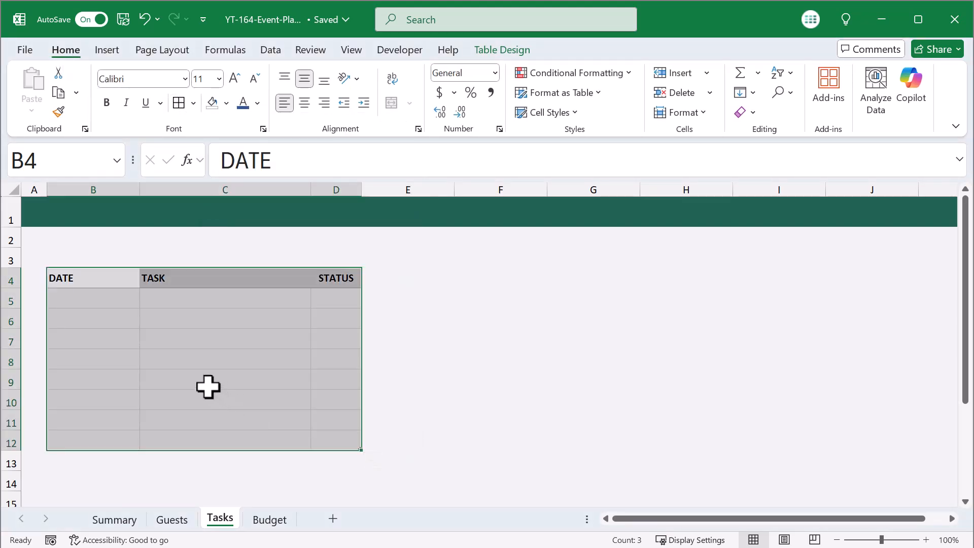
Fill B5:C11 with Task 1 to Task 7, dated 4/8/2025, 4/12/2025, 4/15/2025, 4/25/2025, 4/30/2025, 5/2/2025 and 5/15/2025
left_click(117, 303)
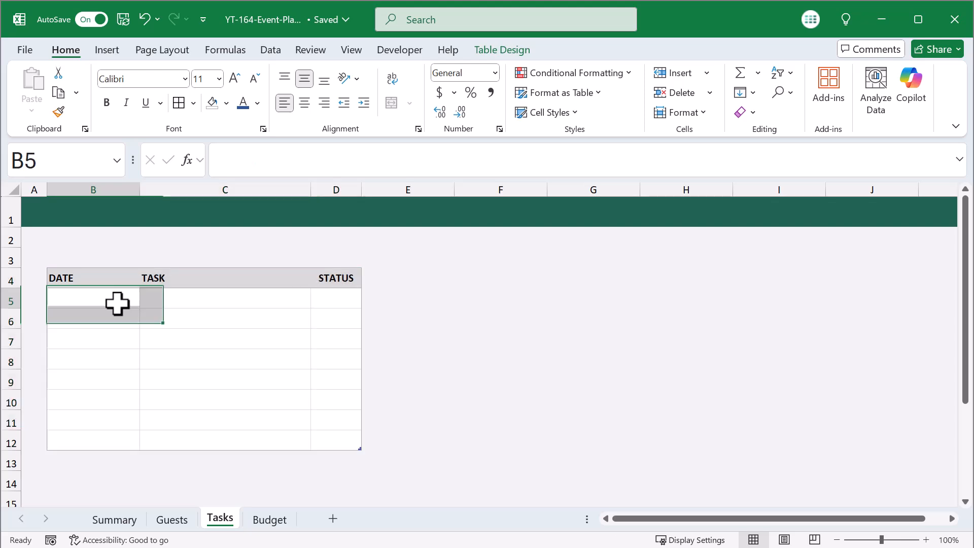
type("4/8/2025\tTask 1 4/12/2025\tTask 2 4/15/2025\tTask 3 4/25/2025\tTask 4 4/30/2025\tTask 5 5/2/2025\tTask 6 5/15/2025\tTask 7")
left_click(335, 338)
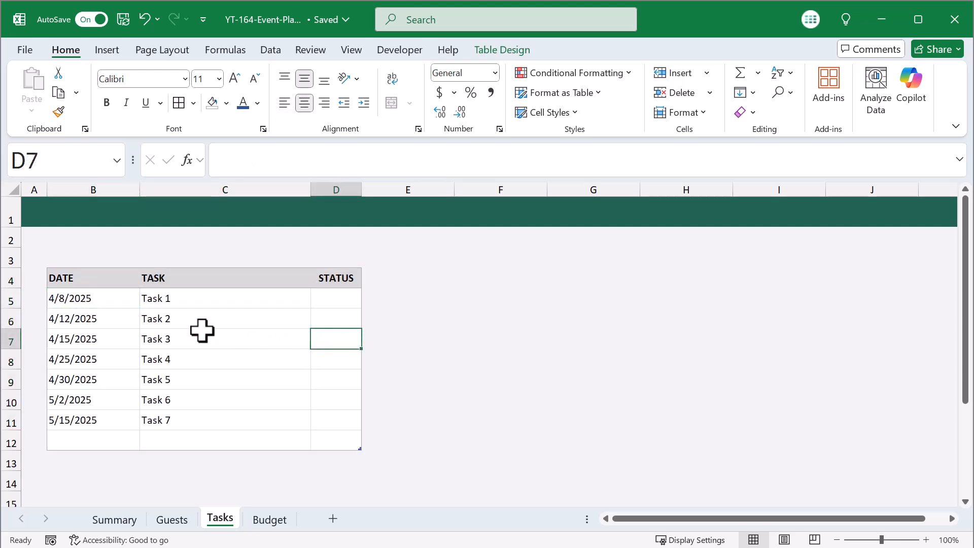
Format the DATE column cells B5 to B12 with the long date type "March 14, 2012"
left_click(108, 273)
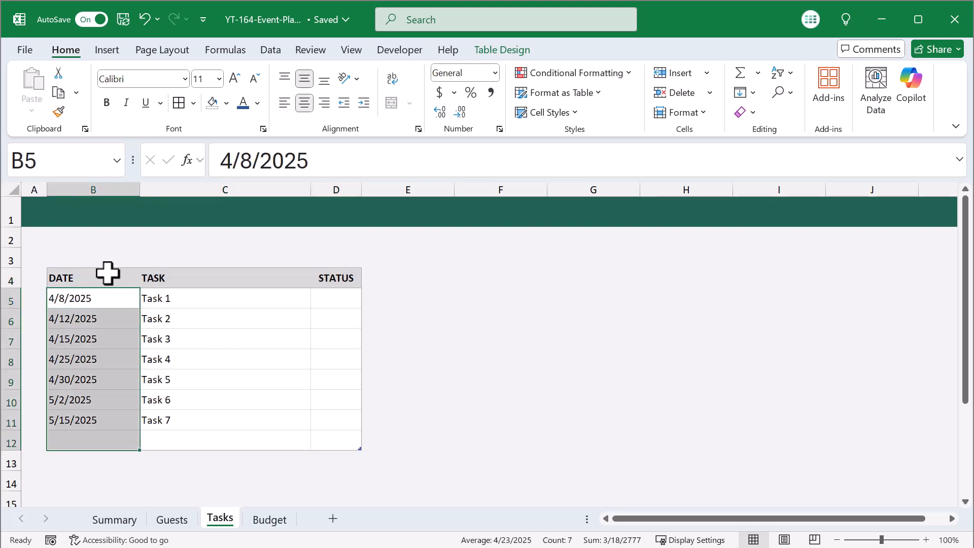
right_click(108, 304)
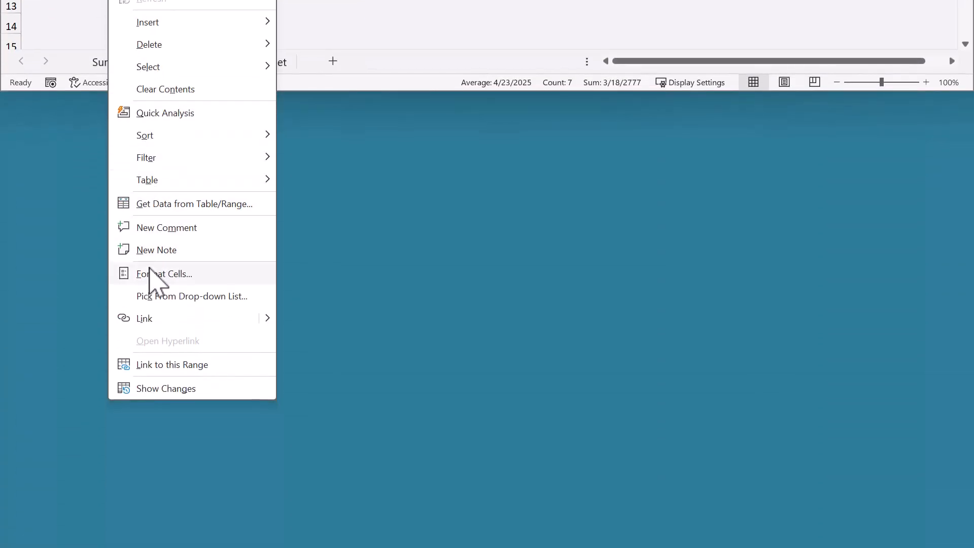
left_click(152, 272)
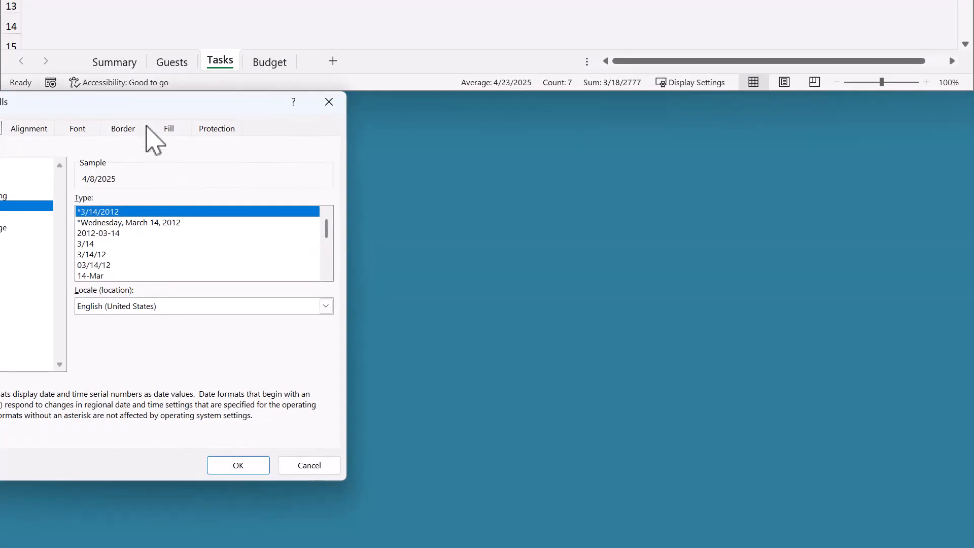
left_click_drag(144, 110, 330, 98)
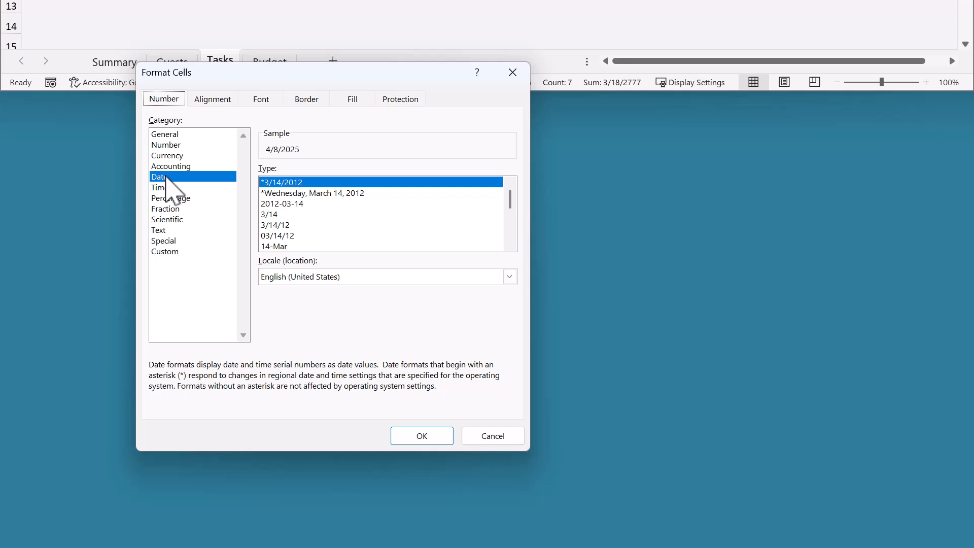
scroll(510, 245, "down", 2)
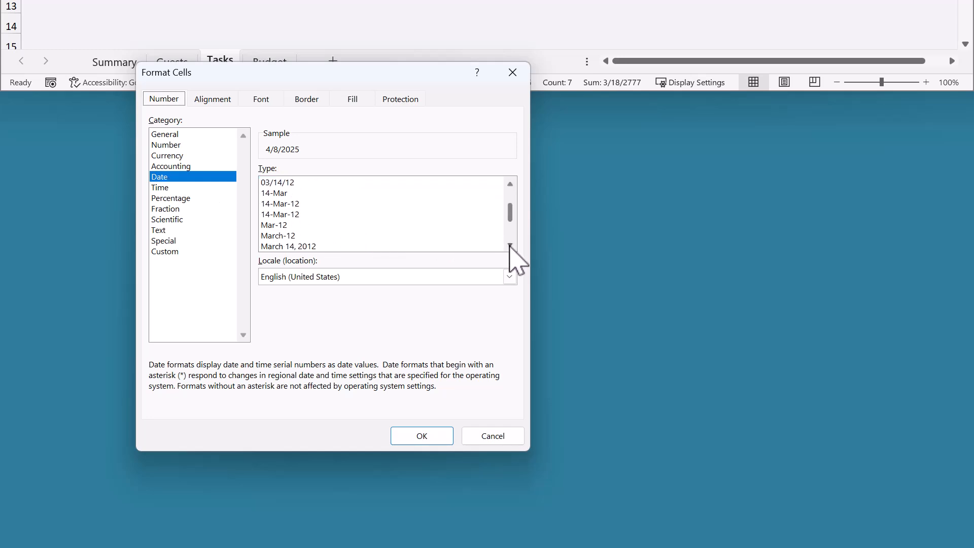
left_click(314, 236)
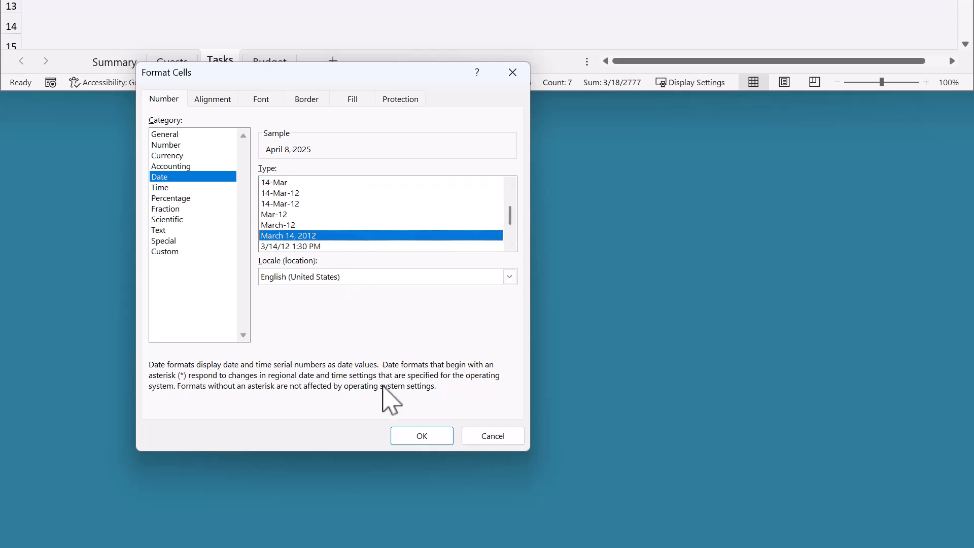
left_click(405, 439)
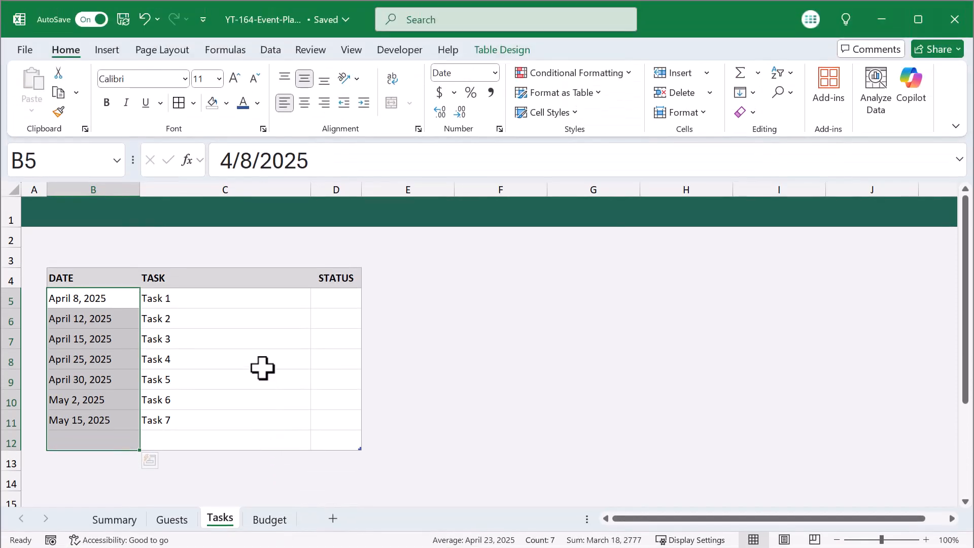
left_click(256, 324)
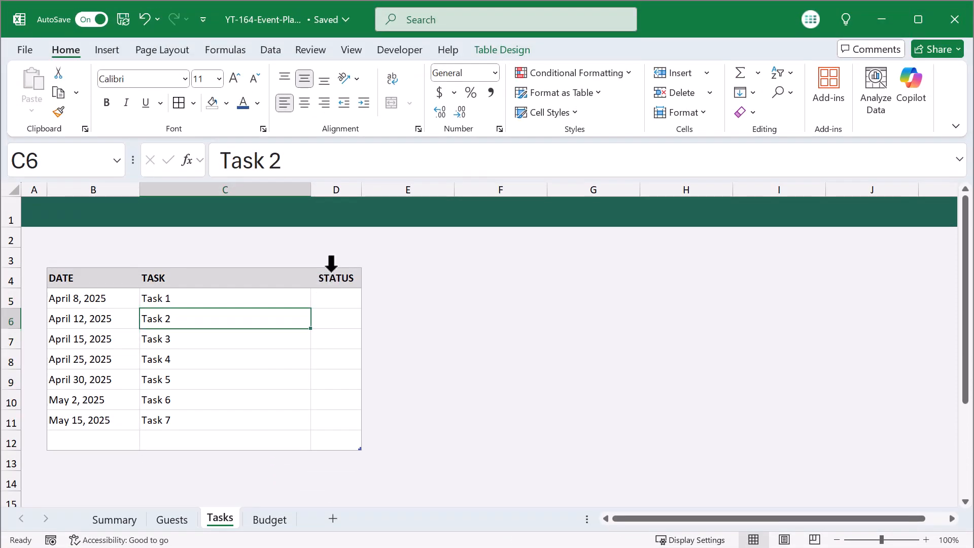
Try inserting checkboxes in the STATUS cells D5 to D12 and undo the insertion
left_click(331, 263)
left_click(113, 46)
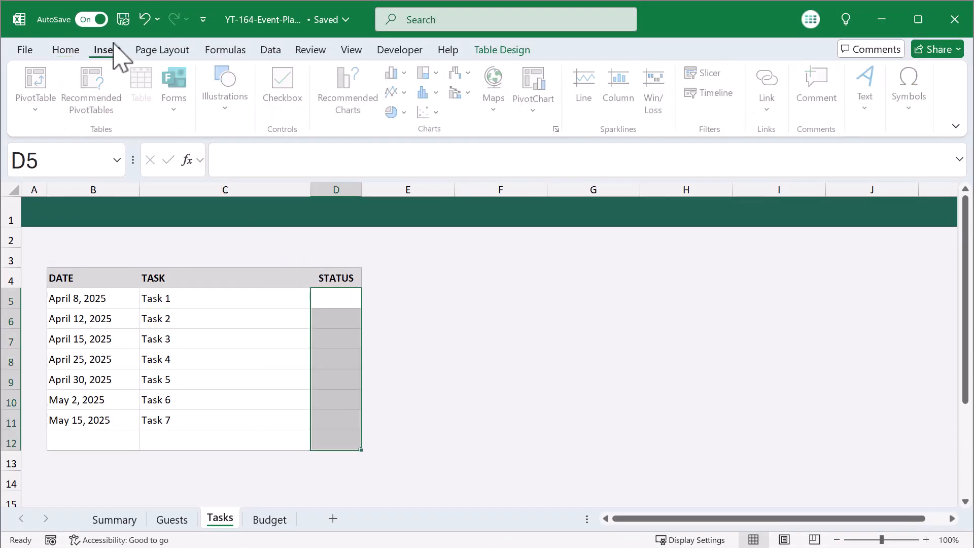
left_click(285, 89)
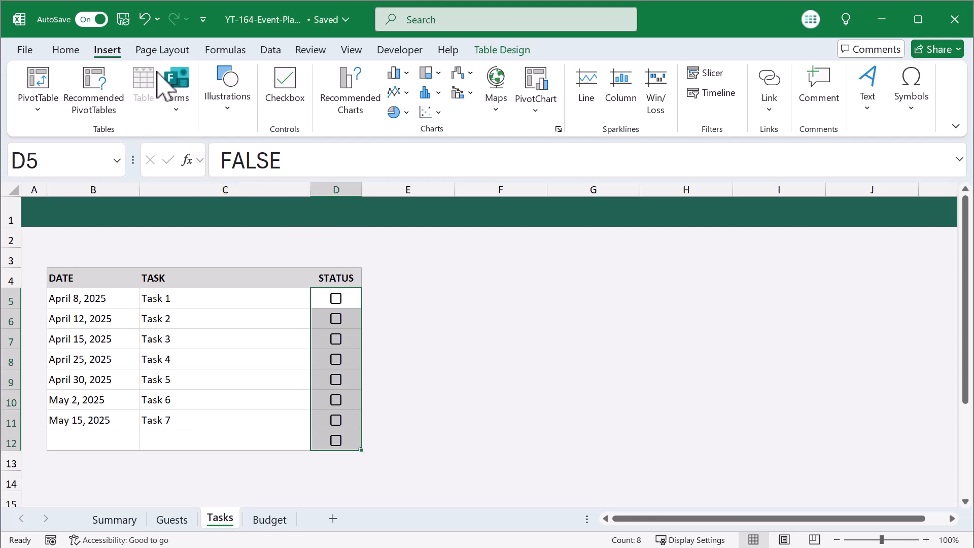
left_click(145, 21)
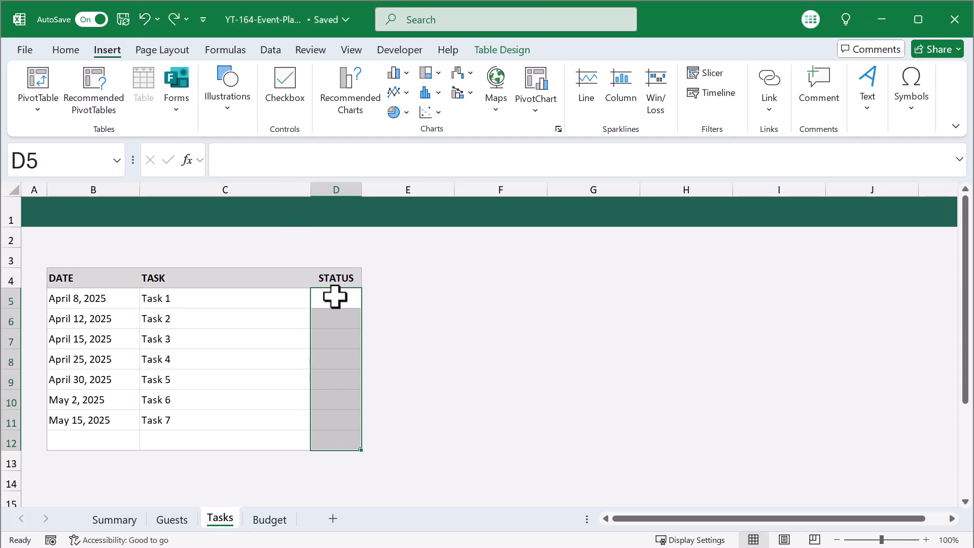
Mark the first three tasks with an x in STATUS cells D5 to D7
left_click(335, 296)
left_click(343, 317)
type("x")
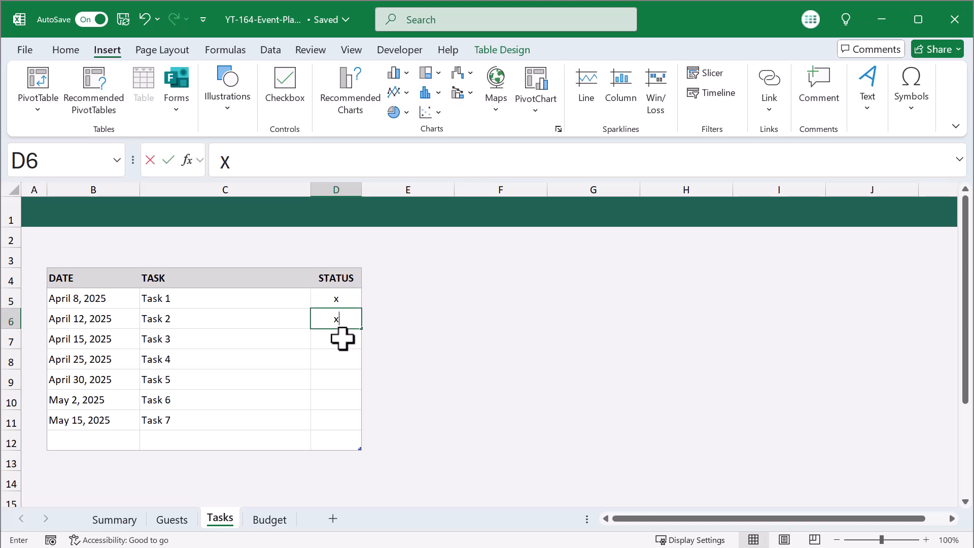
left_click(341, 336)
type("x")
left_click(343, 360)
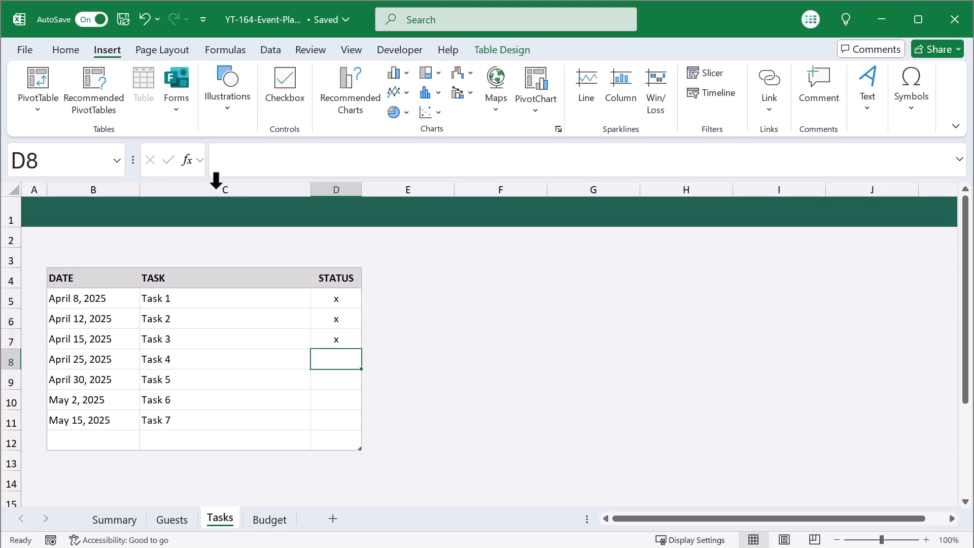
Insert checkboxes in the STATUS cells D5 to D12 and set their font color to dark gray (White, Darker 50%)
left_click(330, 267)
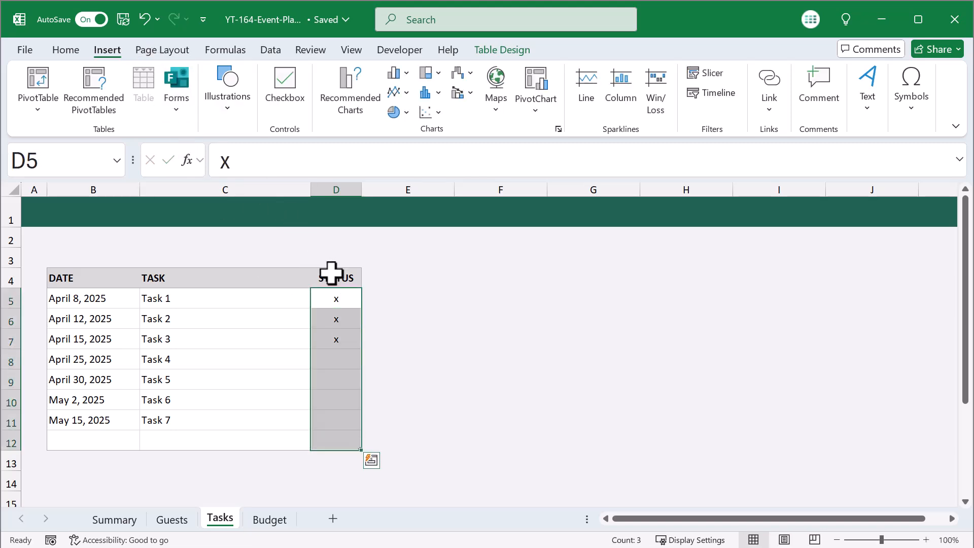
left_click(293, 100)
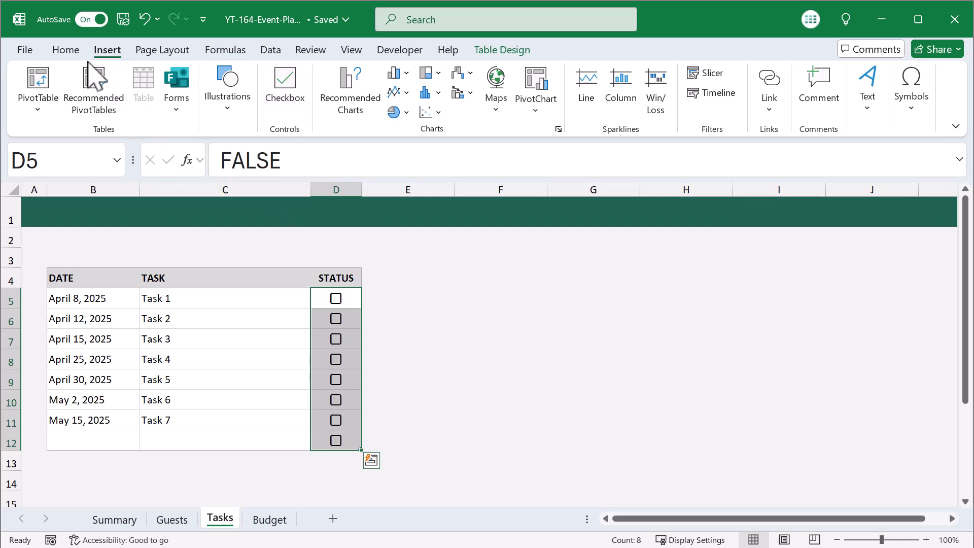
left_click(67, 50)
left_click(257, 103)
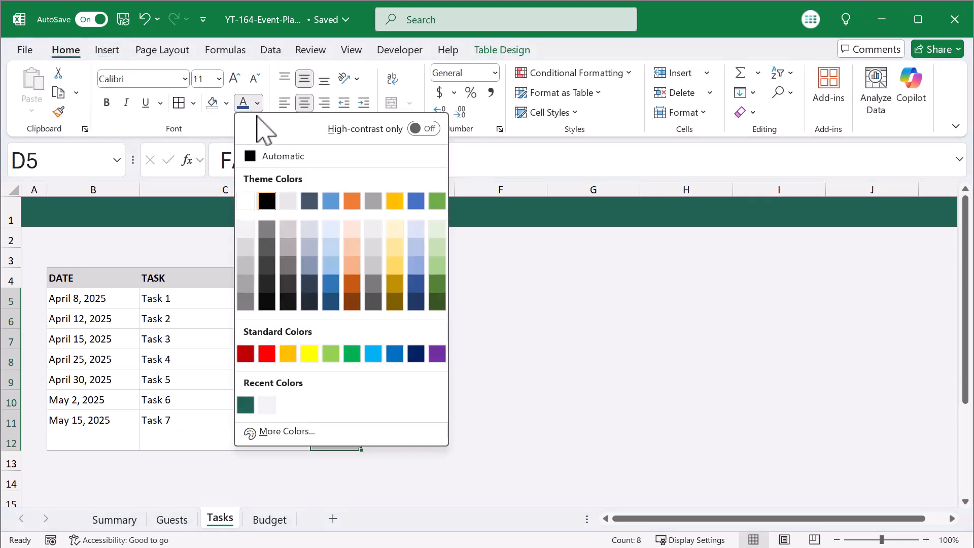
left_click(245, 301)
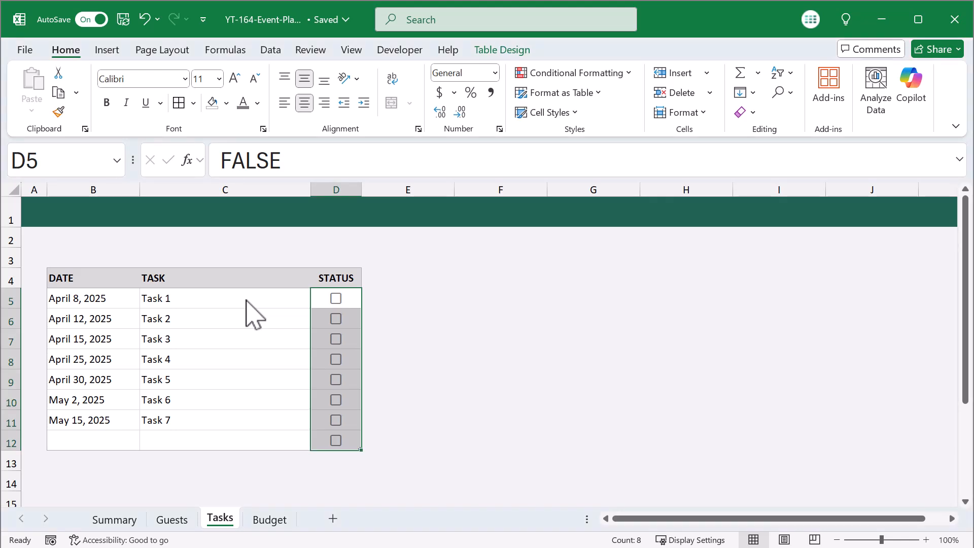
left_click(246, 304)
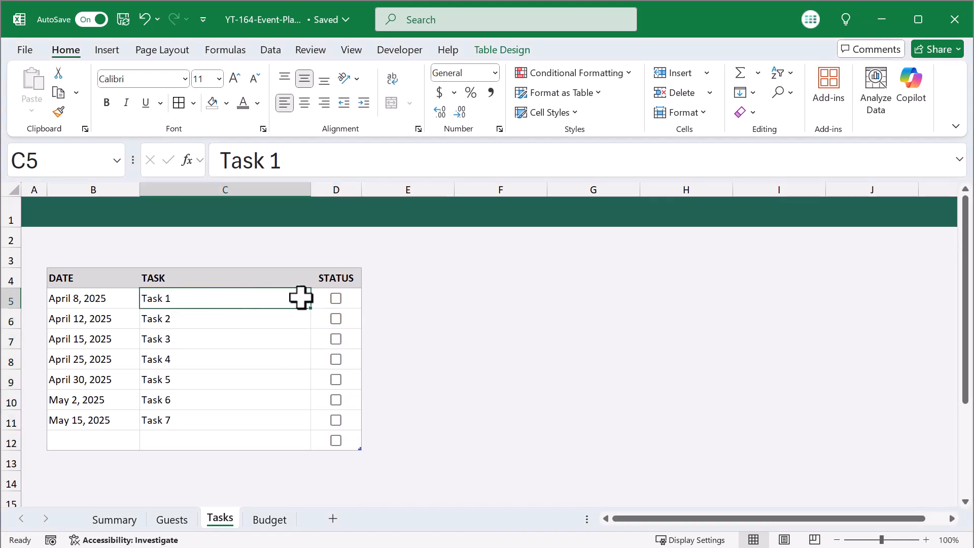
Tick the STATUS checkboxes for Task 1 through Task 4
left_click(336, 300)
left_click(336, 320)
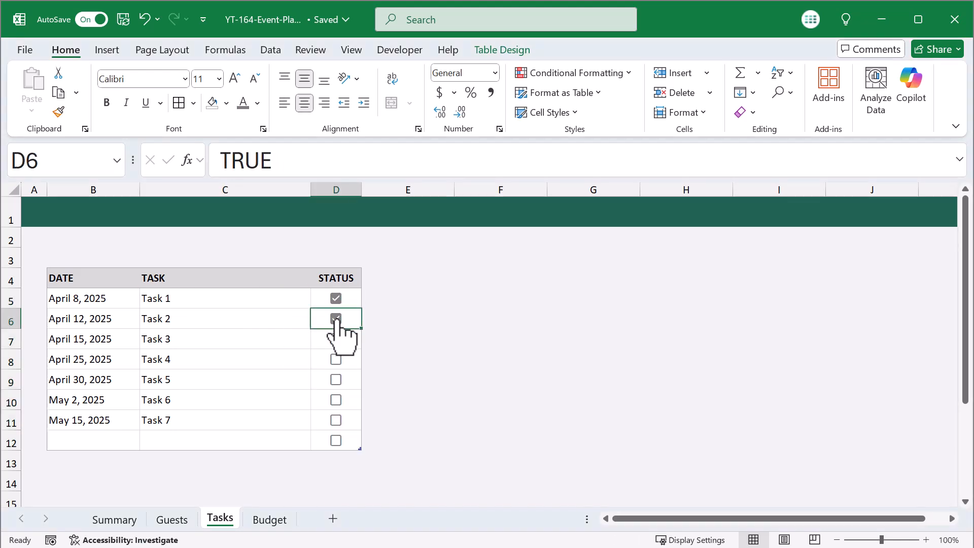
left_click(336, 340)
left_click(335, 360)
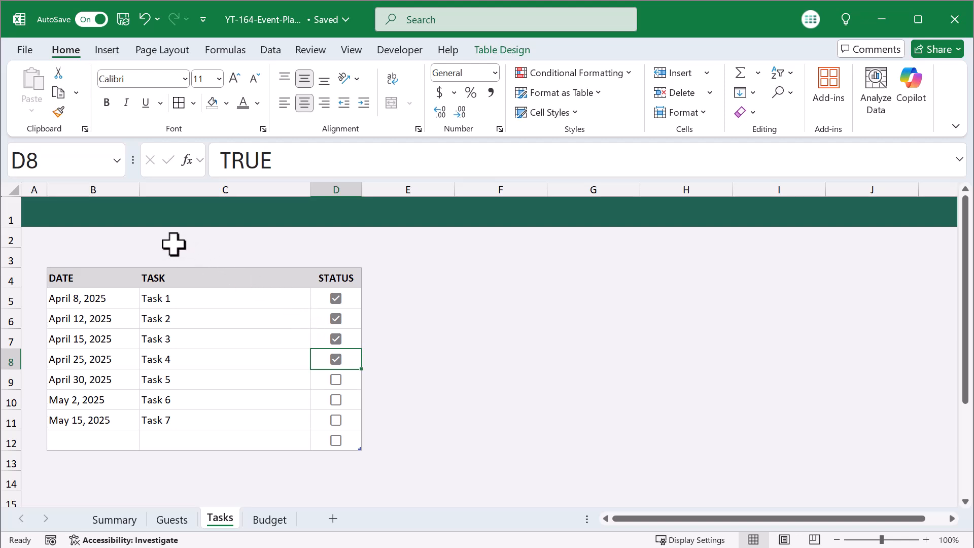
Merge and center cells B3 to D3 above the Tasks table headers
left_click(93, 259)
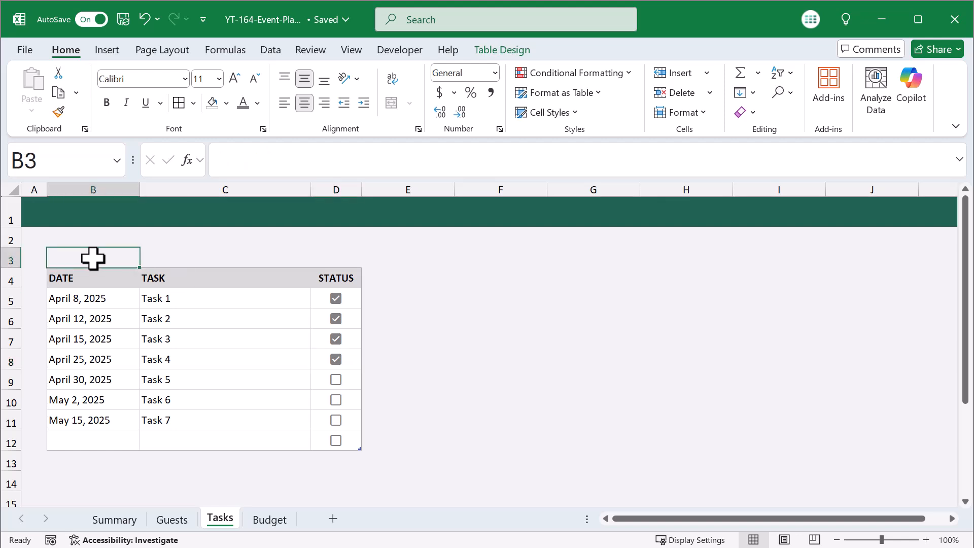
left_click_drag(93, 259, 334, 256)
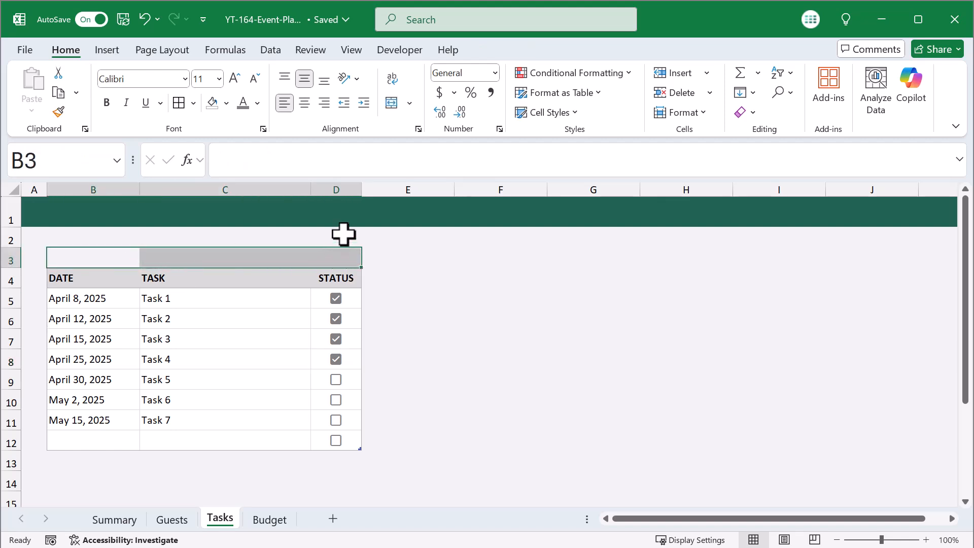
left_click(390, 105)
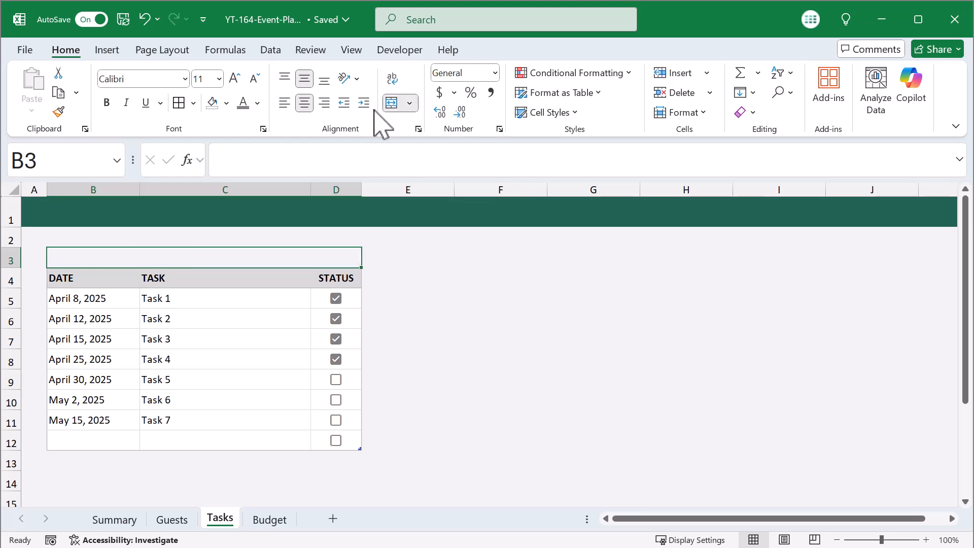
Apply all borders and a white fill to the merged cell B3
left_click(194, 104)
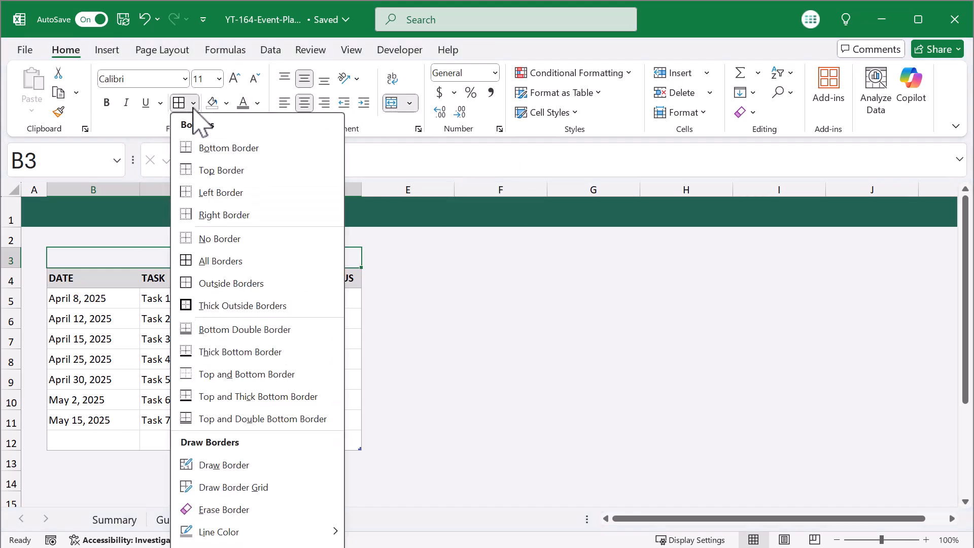
left_click(223, 261)
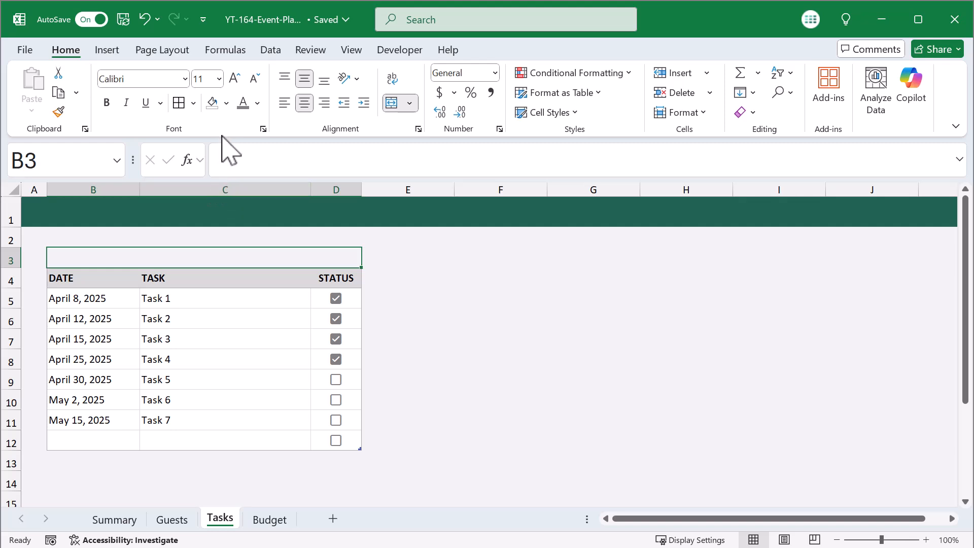
left_click(226, 103)
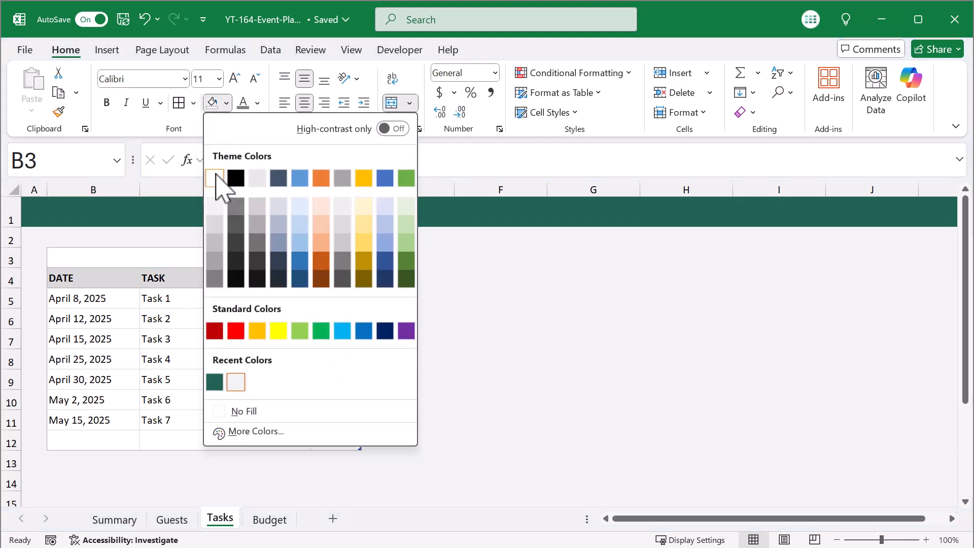
left_click(214, 178)
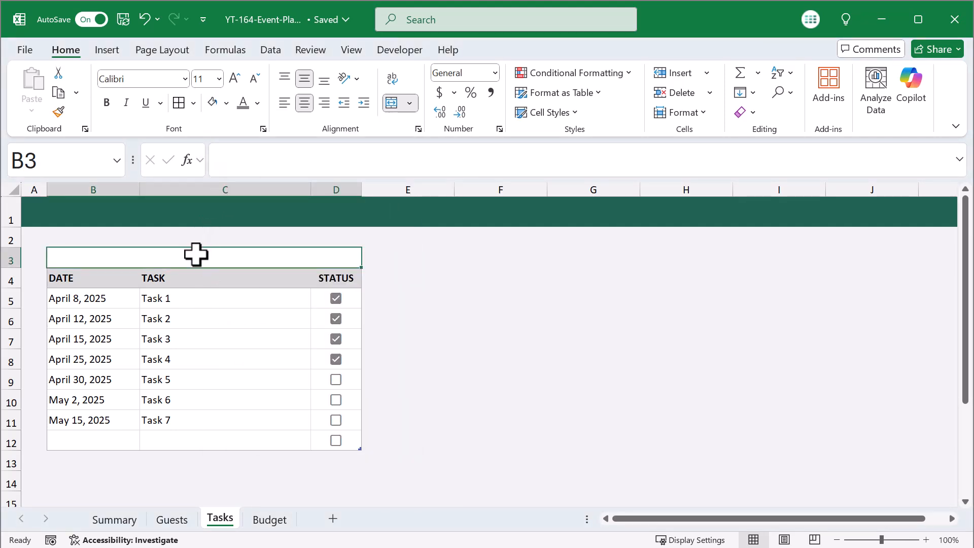
Enter the formula =IFERROR(COUNTIF(Tasks[STATUS],TRUE)/COUNTA(Tasks[TASK]),0) in merged cell B3
left_click(280, 167)
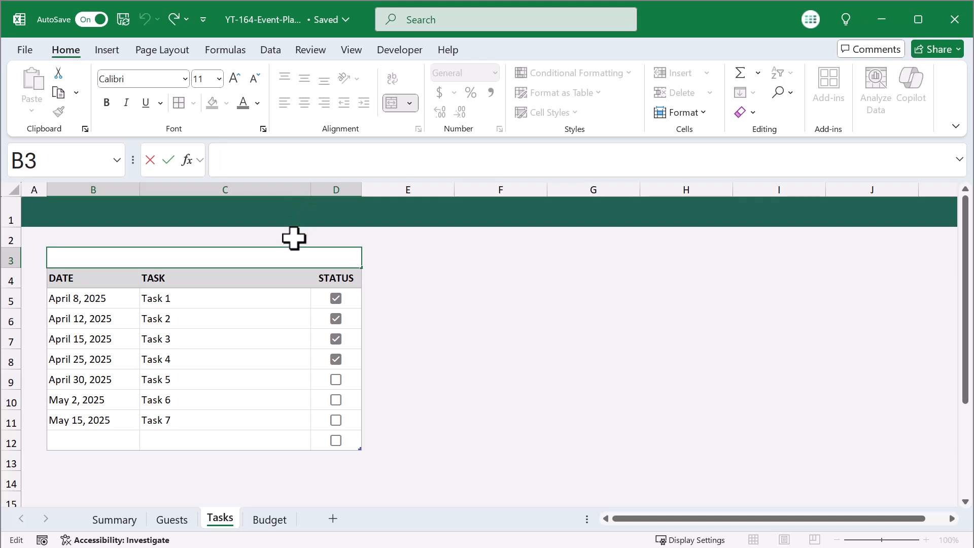
type("=")
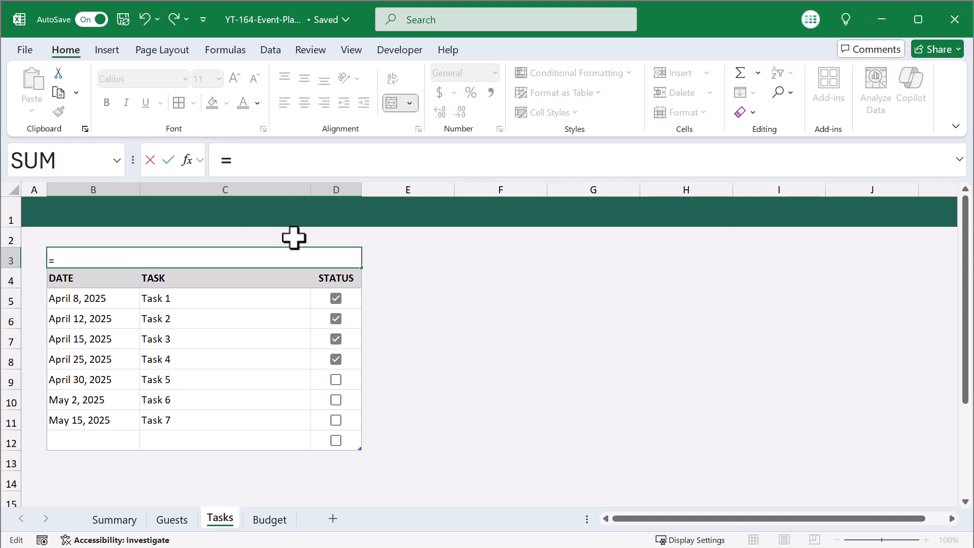
type("ifer")
key("Tab")
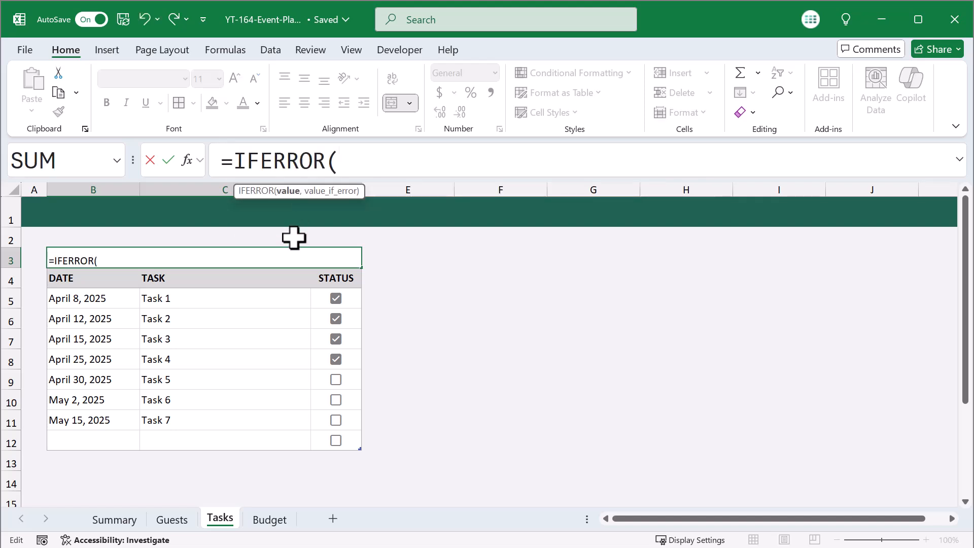
type("counti")
key("Tab")
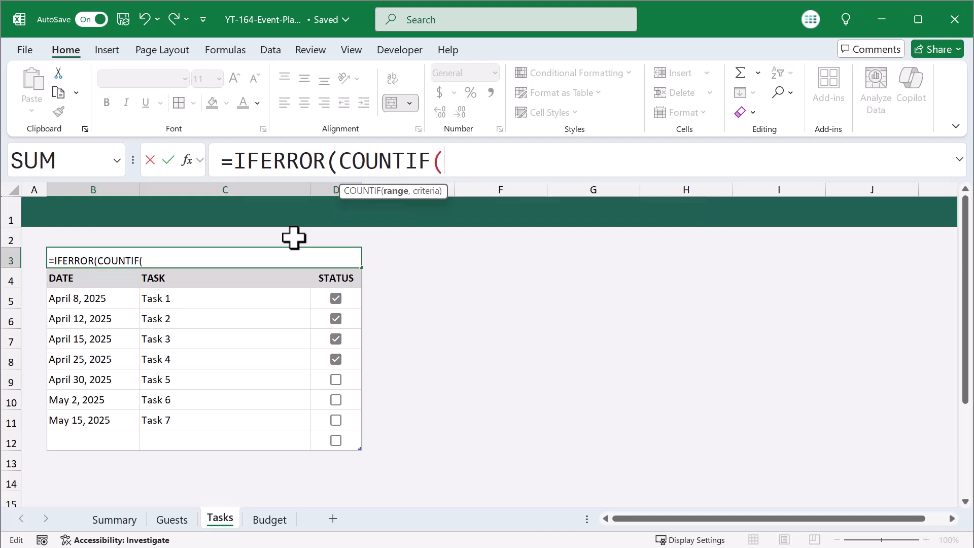
left_click(322, 269)
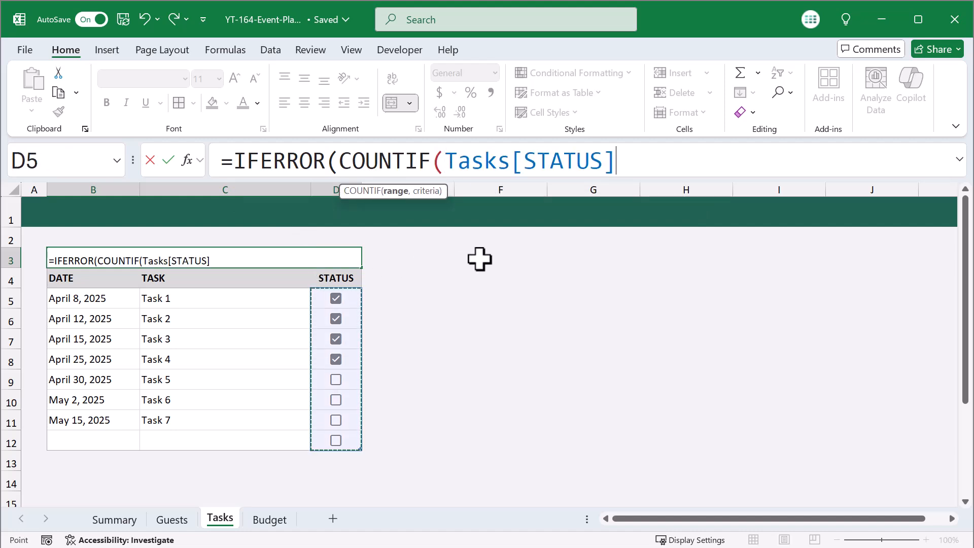
type(",tr")
key("Tab")
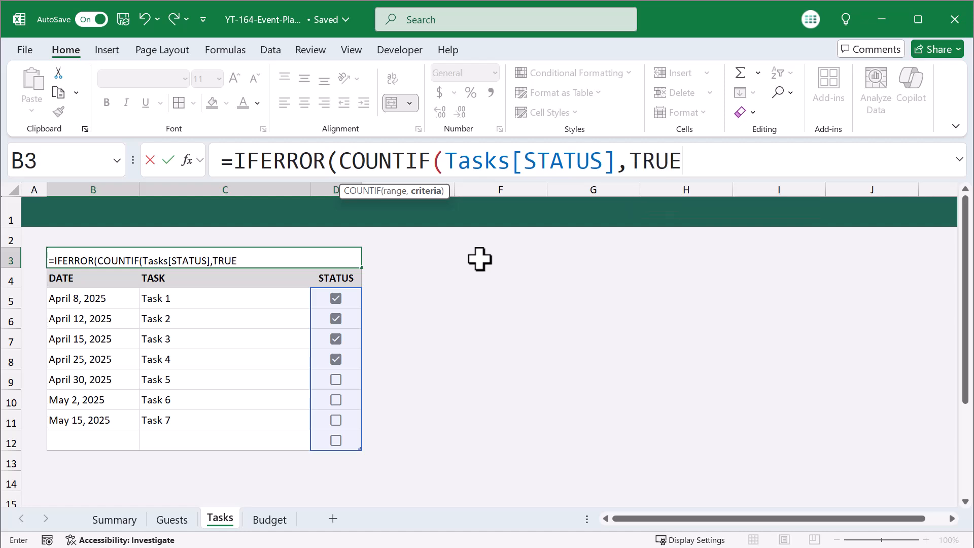
type(")")
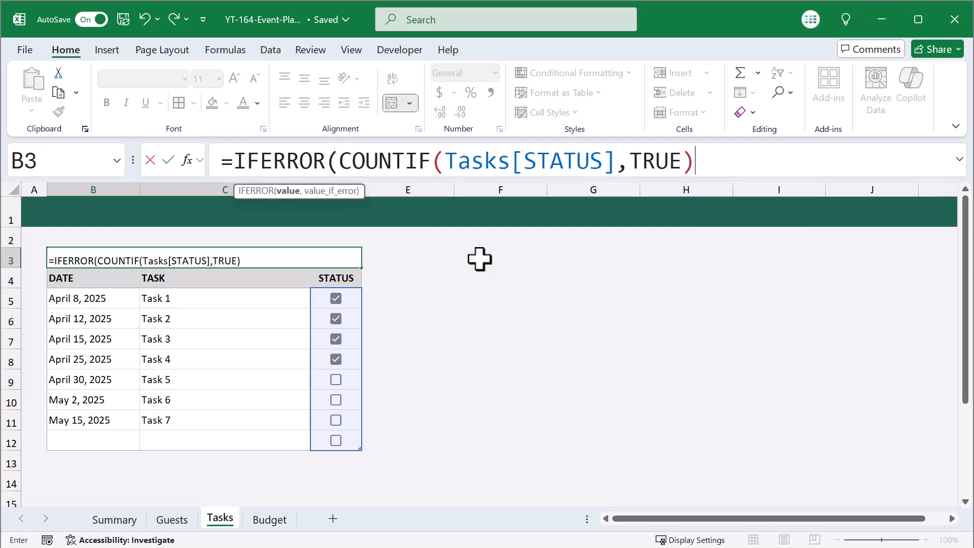
type("/counta")
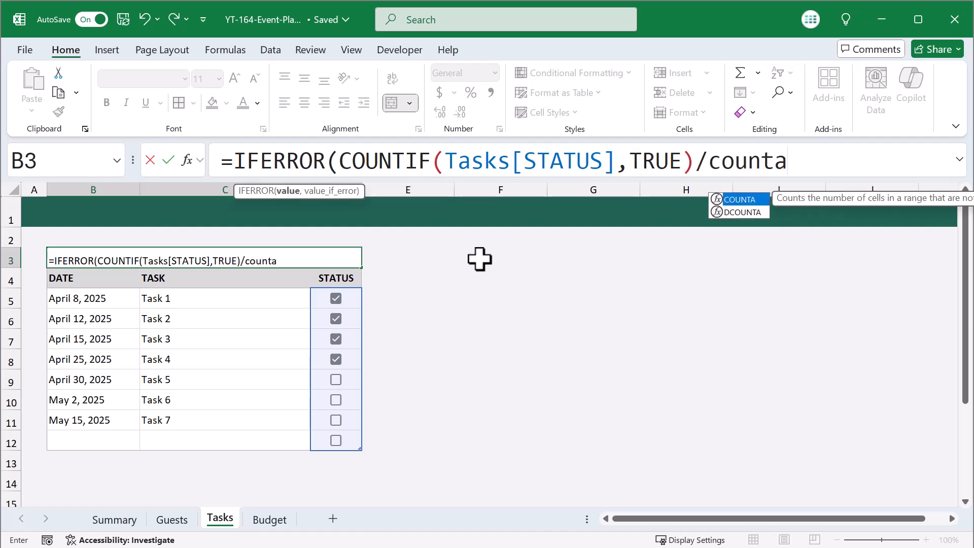
key("Tab")
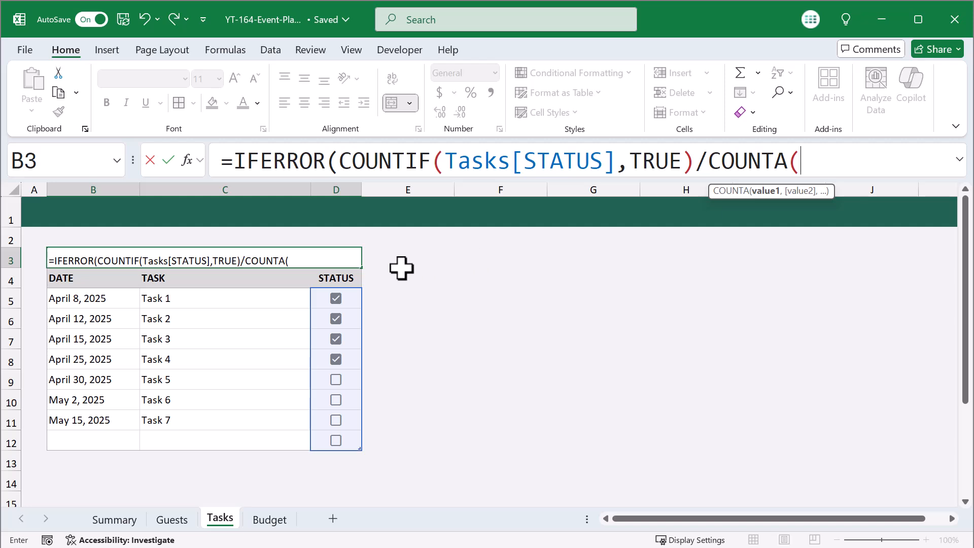
left_click(247, 271)
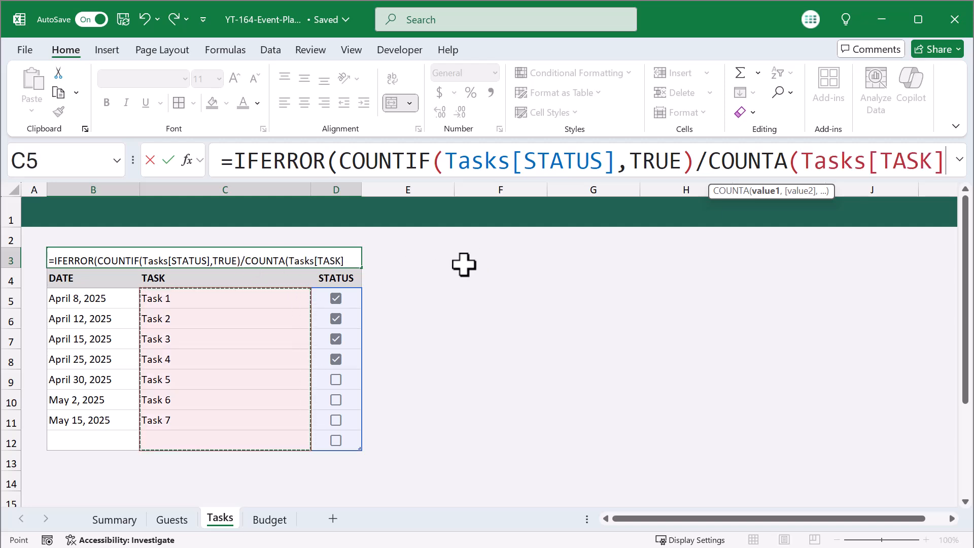
type(")")
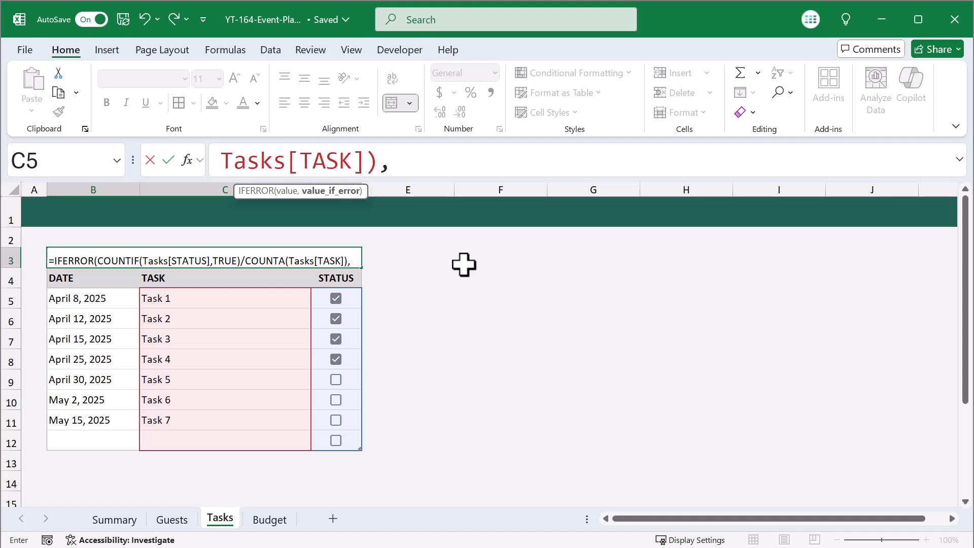
type(",0)")
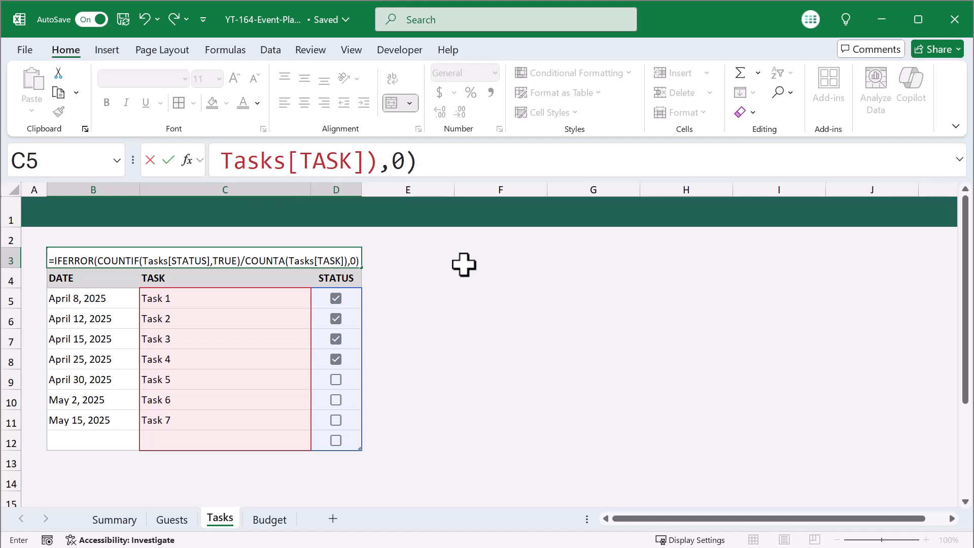
key("Return")
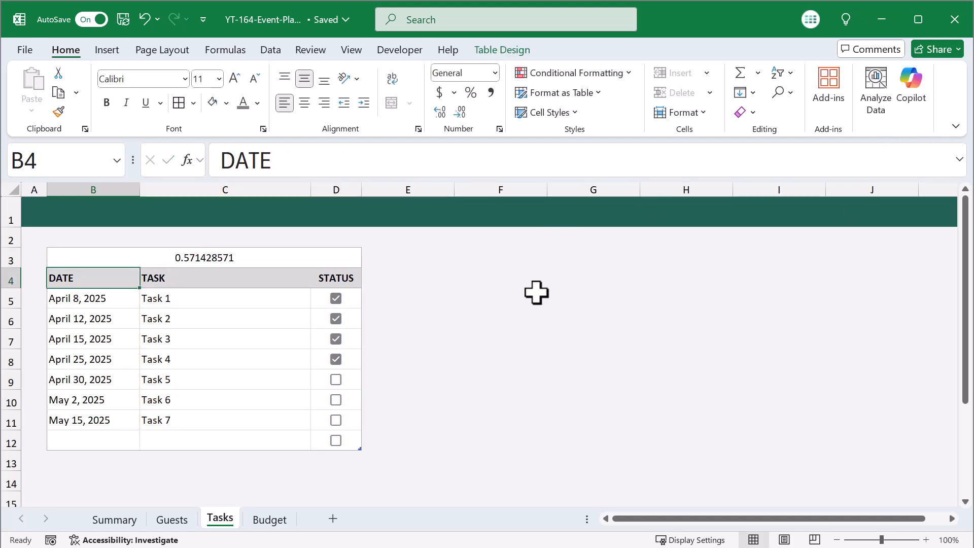
Examine the full progress formula in cell B3 in an expanded formula bar, and collapse the bar again
left_click(353, 263)
left_click(959, 158)
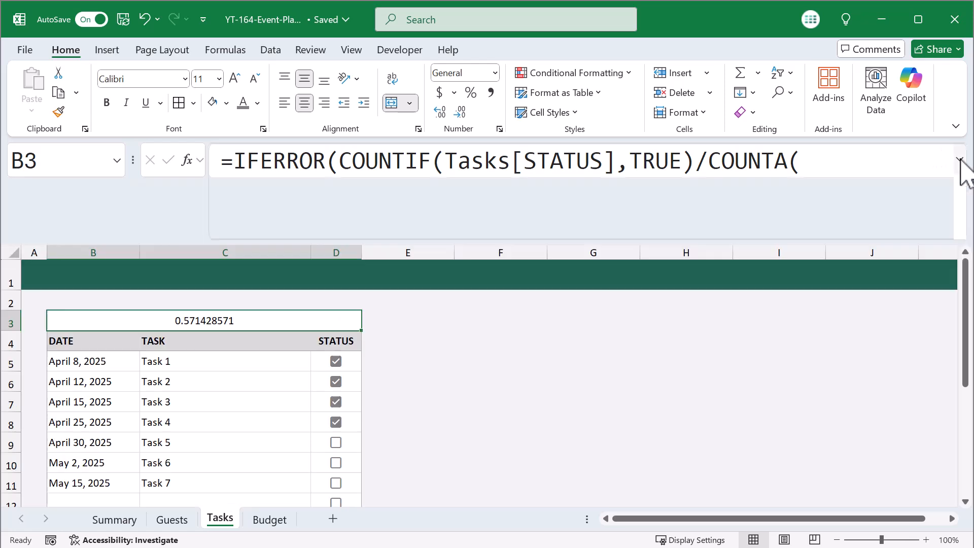
left_click(671, 206)
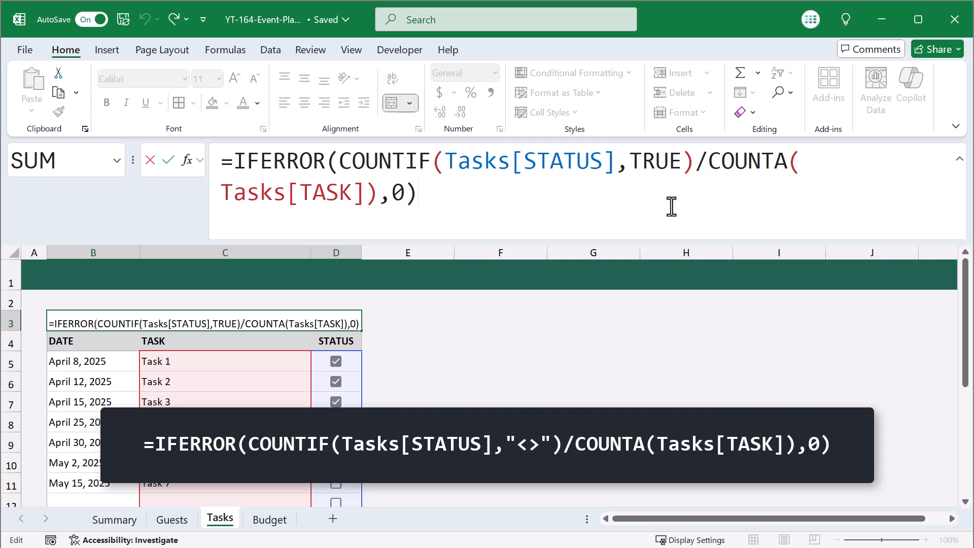
key("Return")
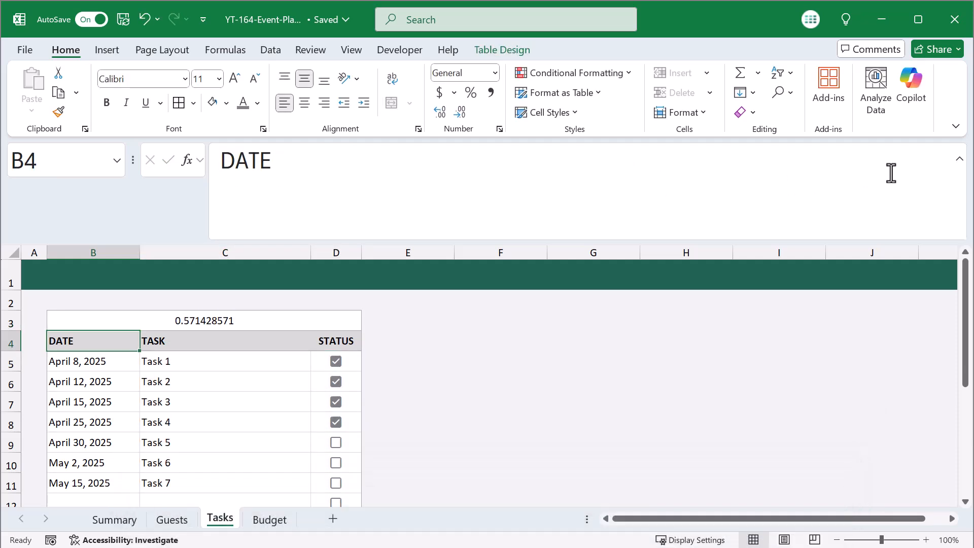
left_click(960, 160)
Set up a custom data bar rule for cell B3 that shows the bar only, with Number minimum 0 and Number maximum 1
left_click(310, 258)
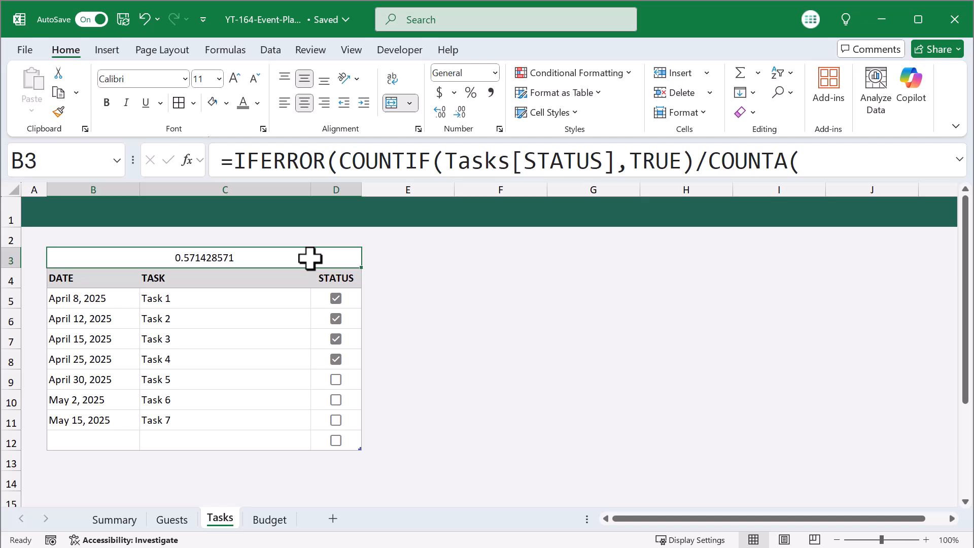
left_click(575, 74)
mouse_move(606, 172)
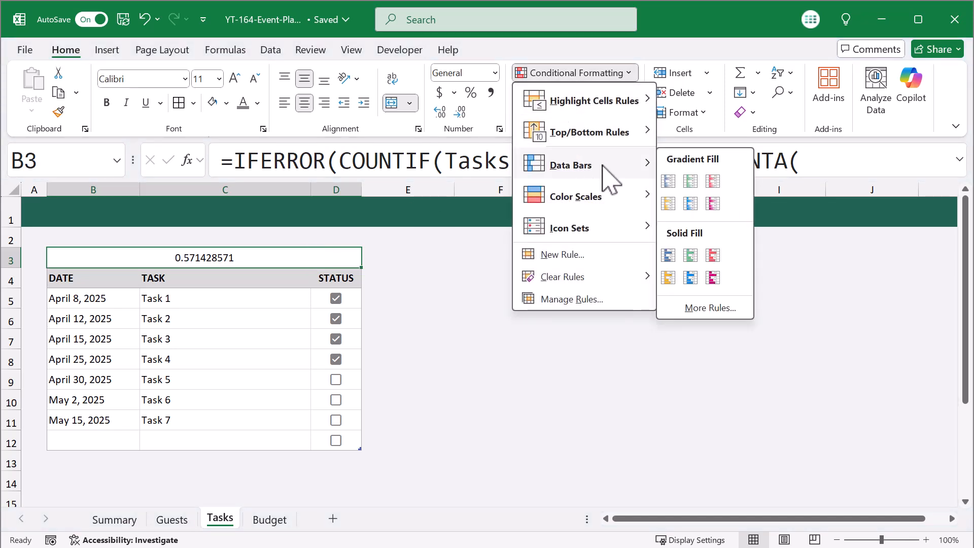
left_click(700, 308)
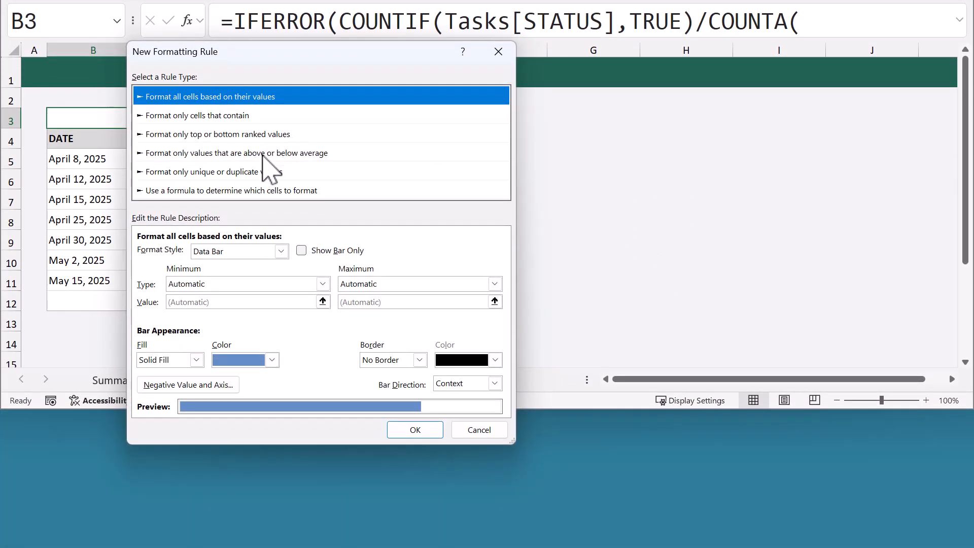
left_click(301, 250)
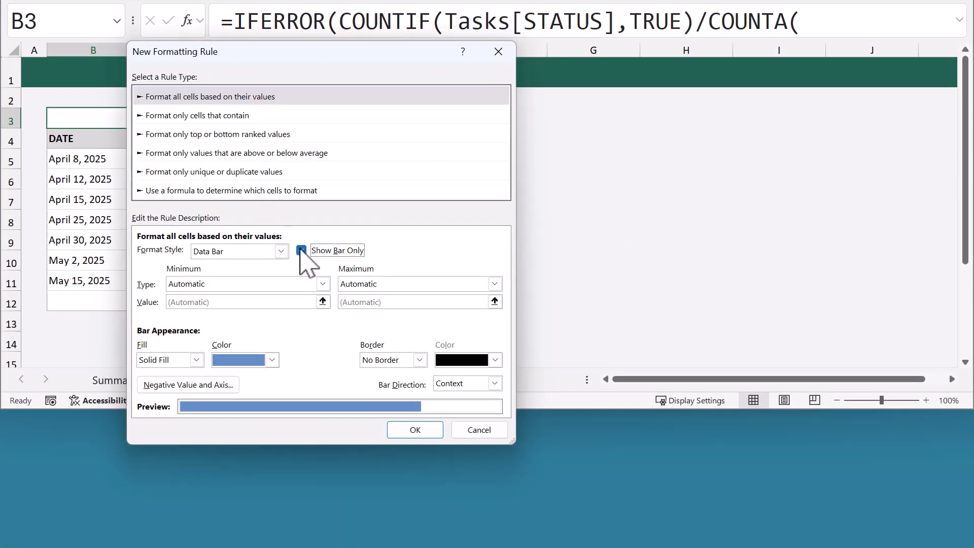
left_click(304, 282)
left_click(280, 307)
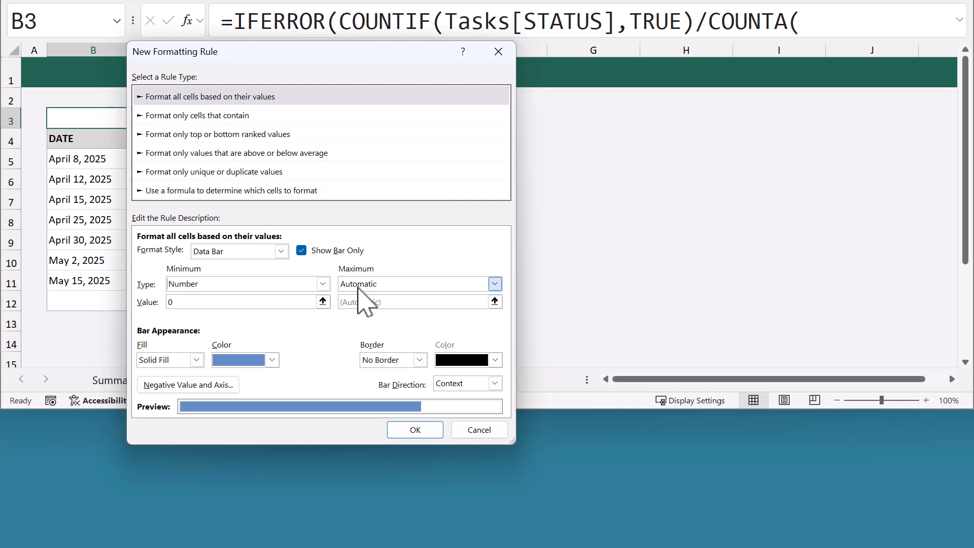
left_click(357, 286)
left_click(361, 311)
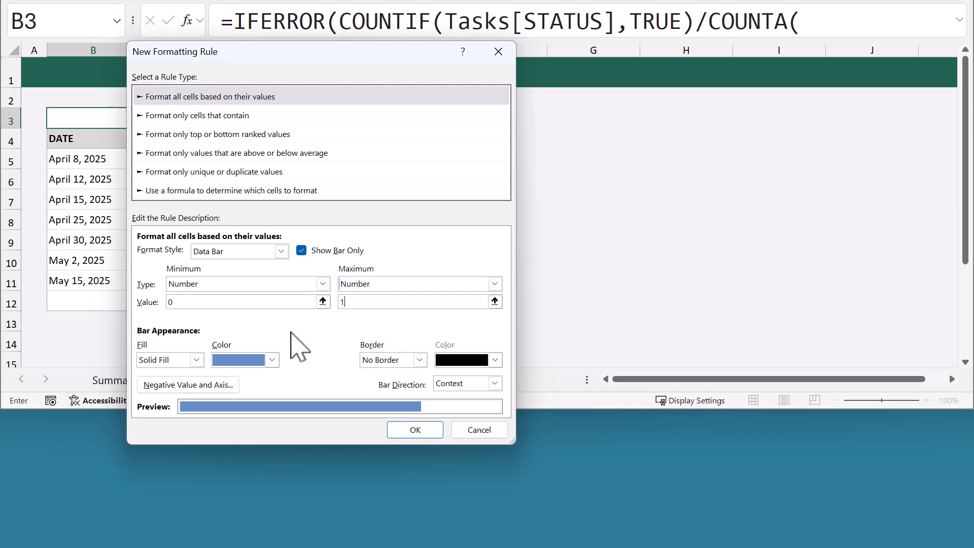
Give the data bar a gradient fill in hex color 31937A and apply the rule to cell B3
left_click(196, 360)
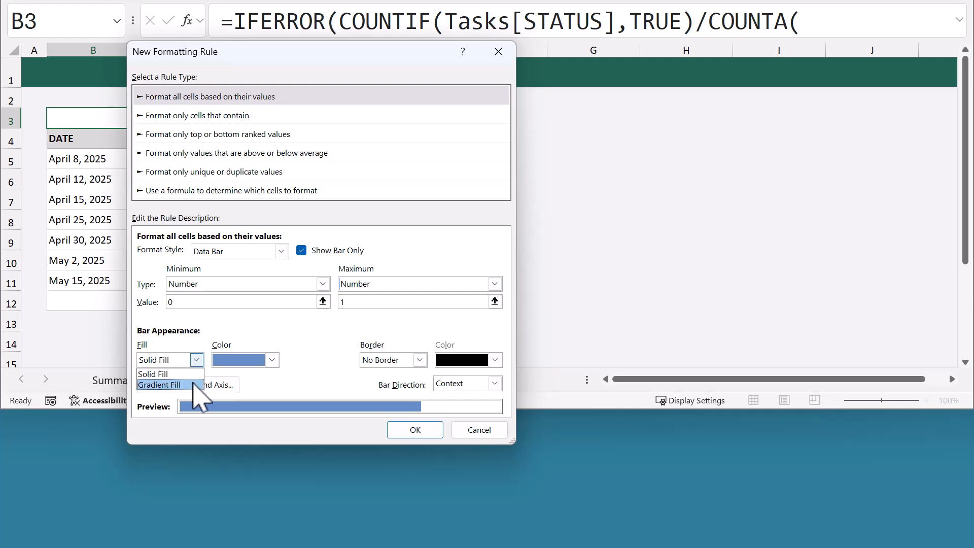
left_click(193, 384)
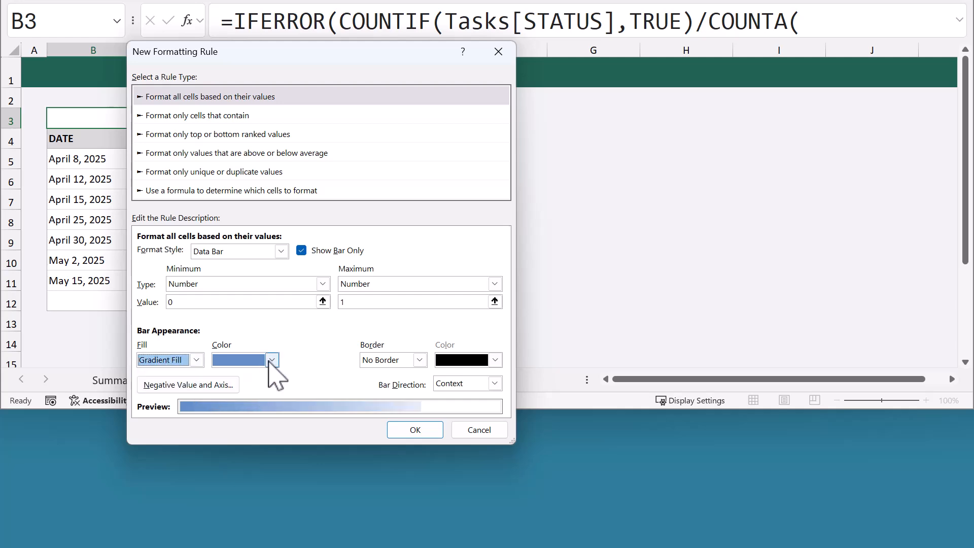
left_click(272, 360)
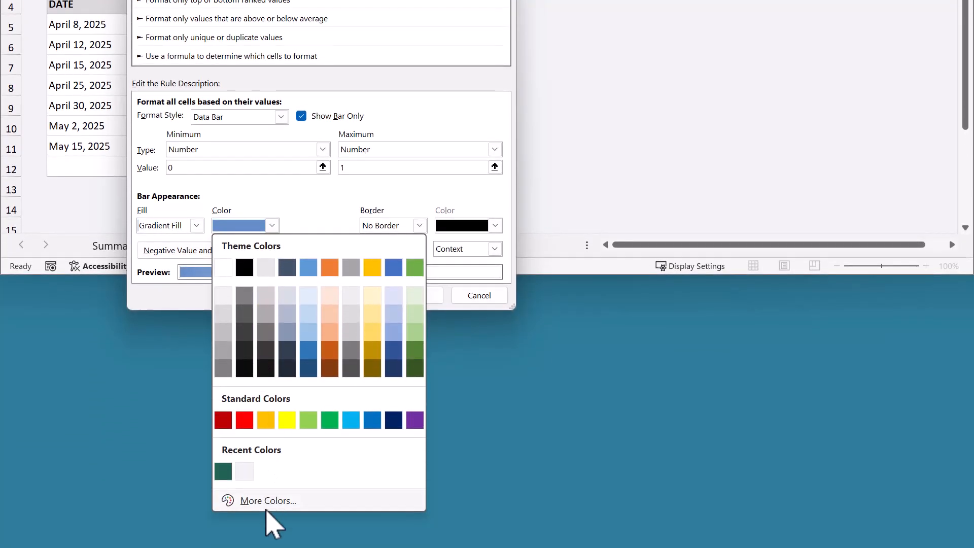
left_click(268, 506)
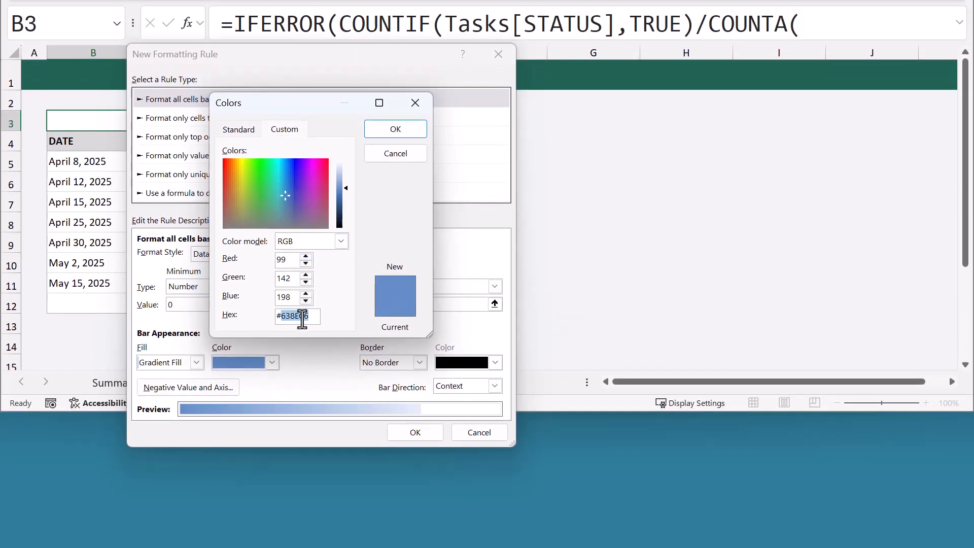
type("31")
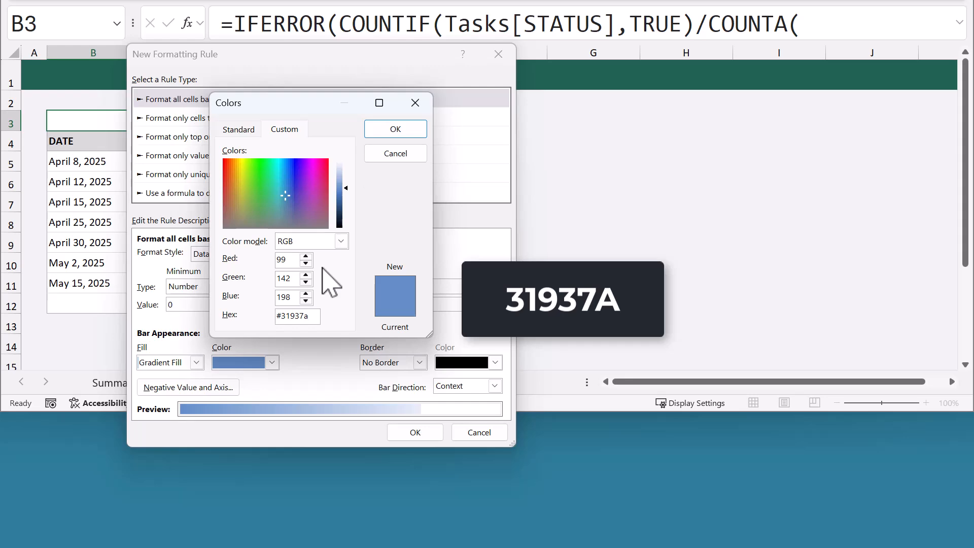
type("937a")
left_click(395, 130)
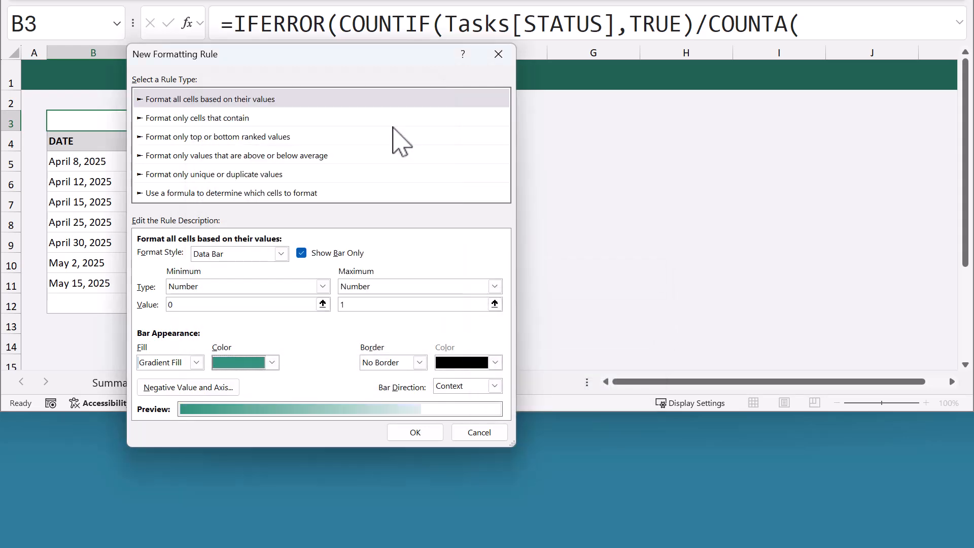
left_click(422, 434)
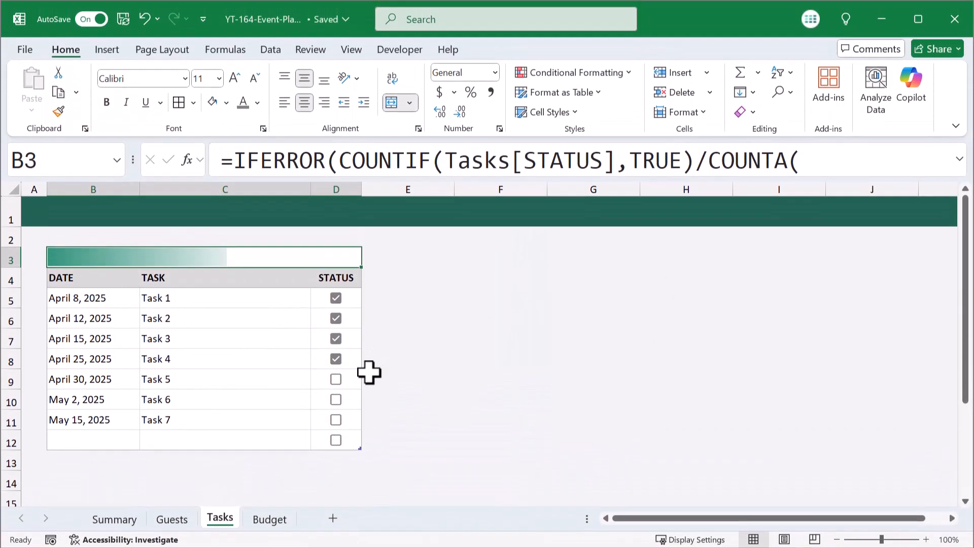
Test the progress bar by ticking Task 5's STATUS checkbox and clearing it again
left_click(368, 375)
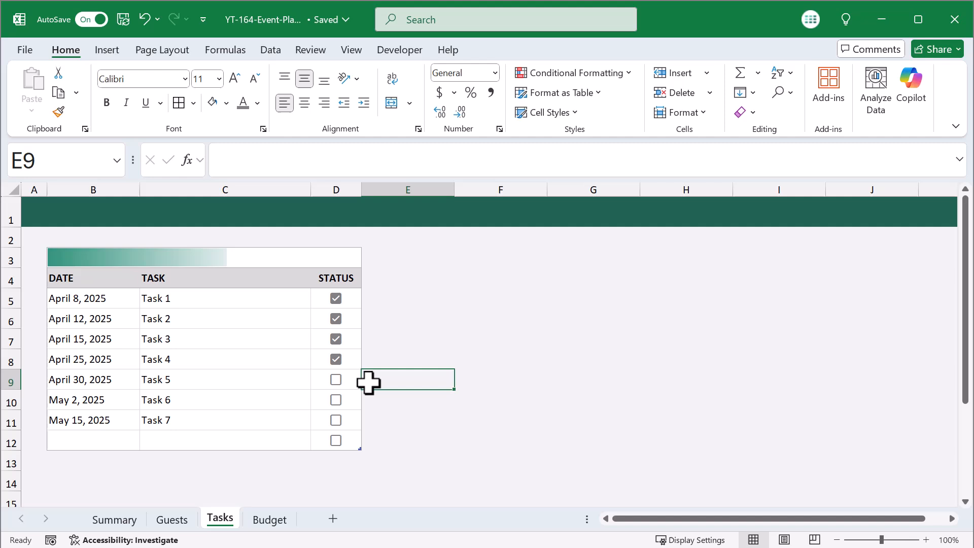
left_click(338, 381)
left_click(338, 381)
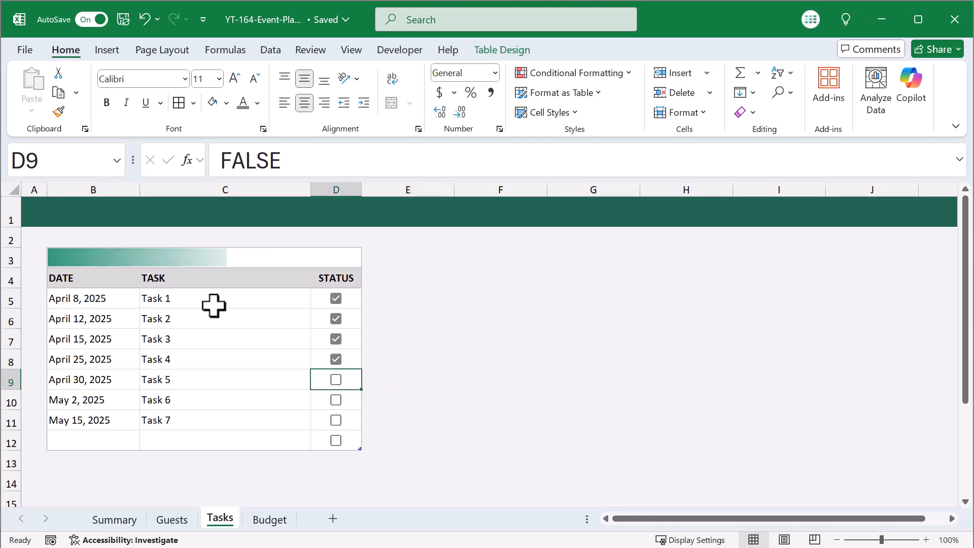
Enter the title Tasks in cell B1 of the header band
left_click(106, 210)
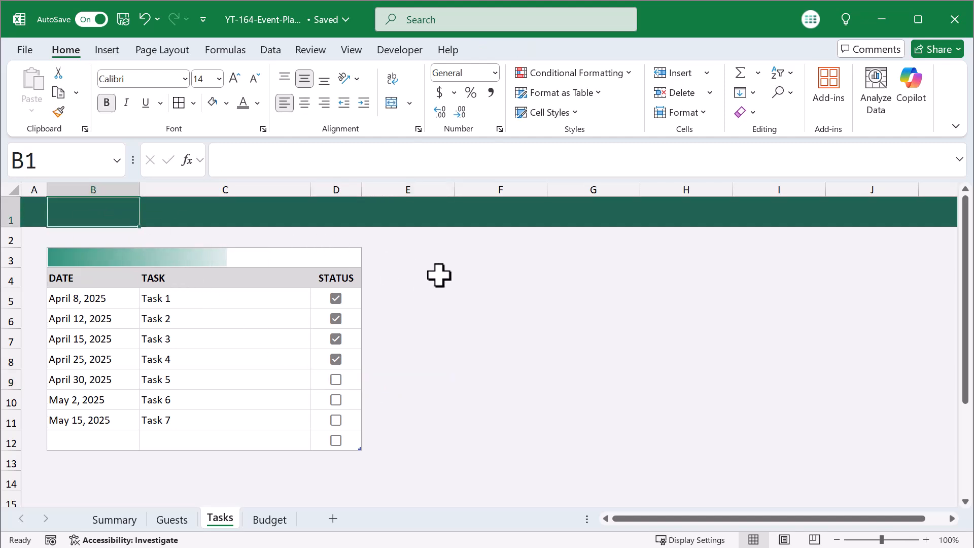
type("T")
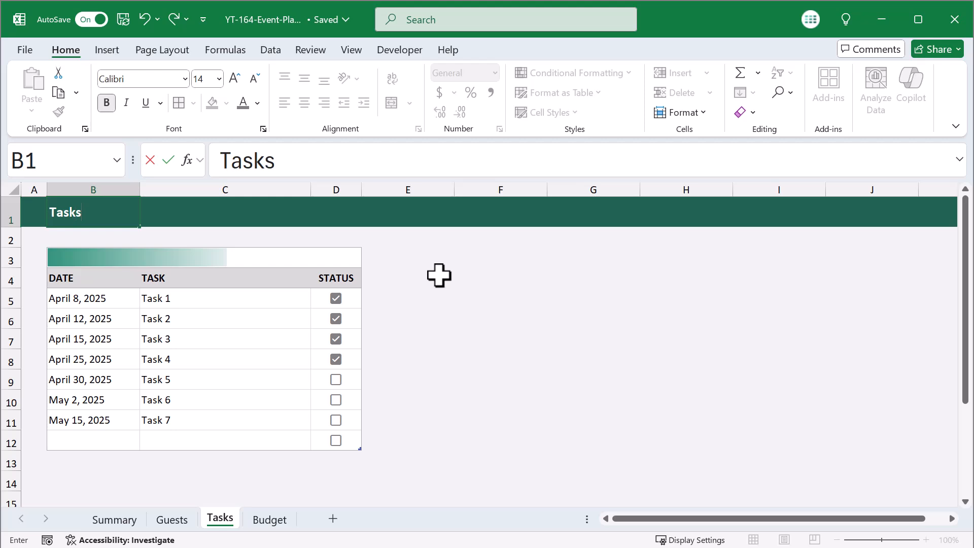
type("asks")
key("Return")
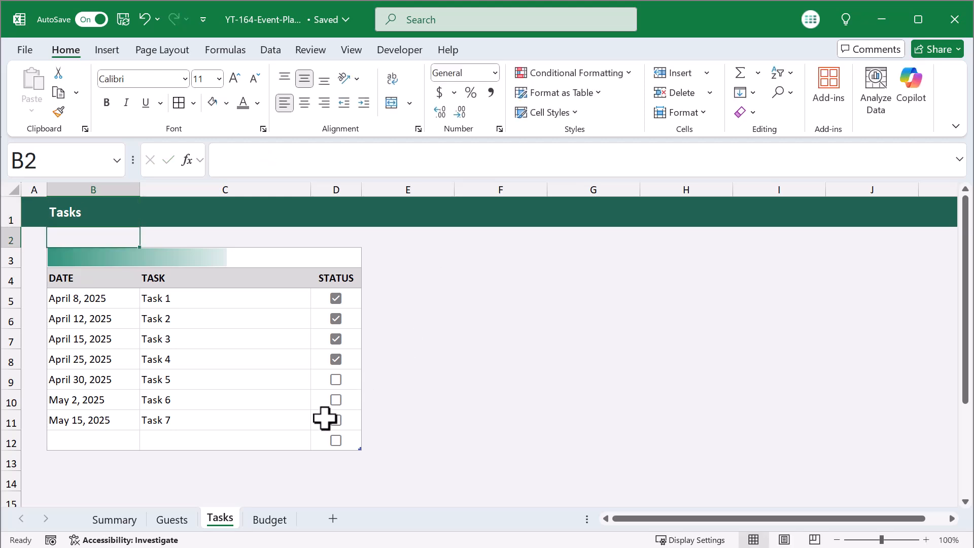
On the Guests sheet, enter the column headings NAME, QTY, NOTES and STATUS in cells B8 to E8
left_click(177, 518)
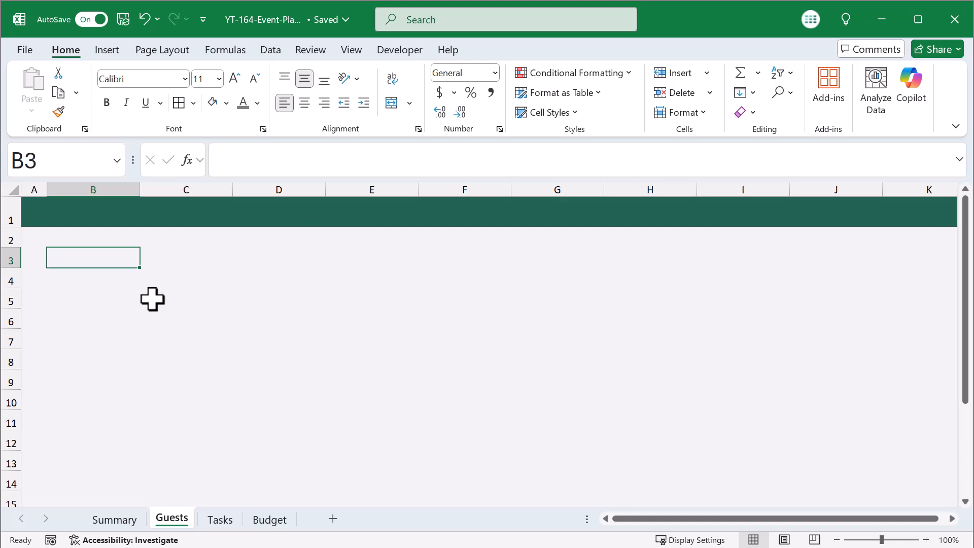
left_click(78, 359)
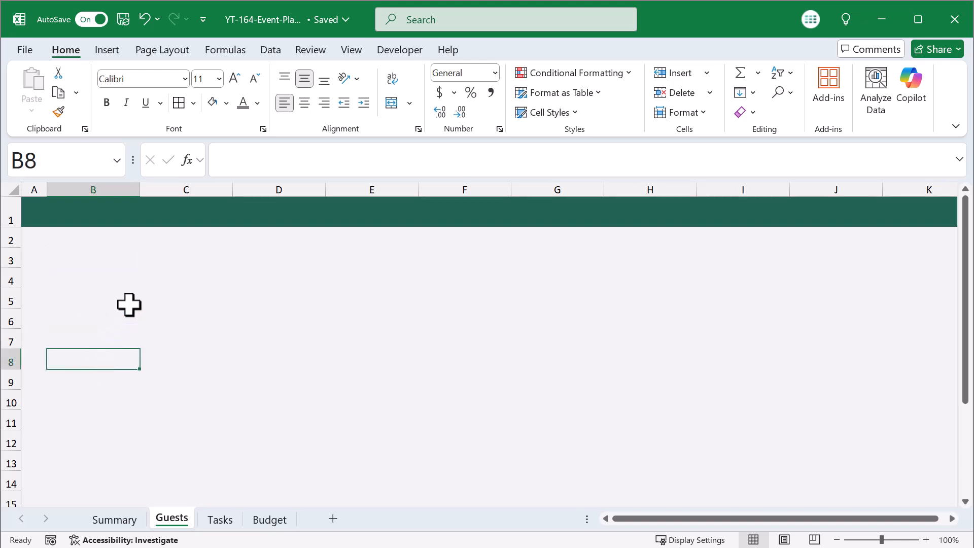
type("NAME")
key("Tab")
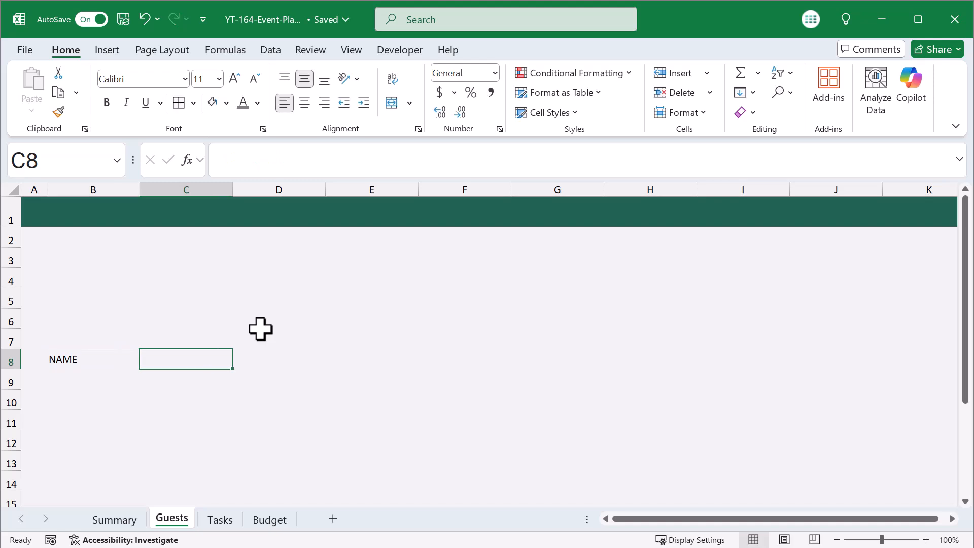
type("QTY")
key("Tab")
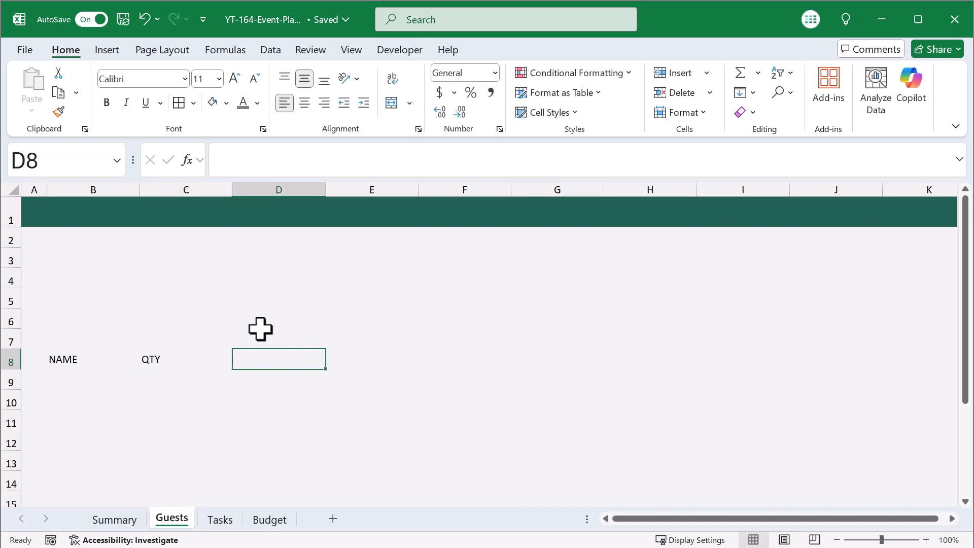
type("NOTES")
key("Tab")
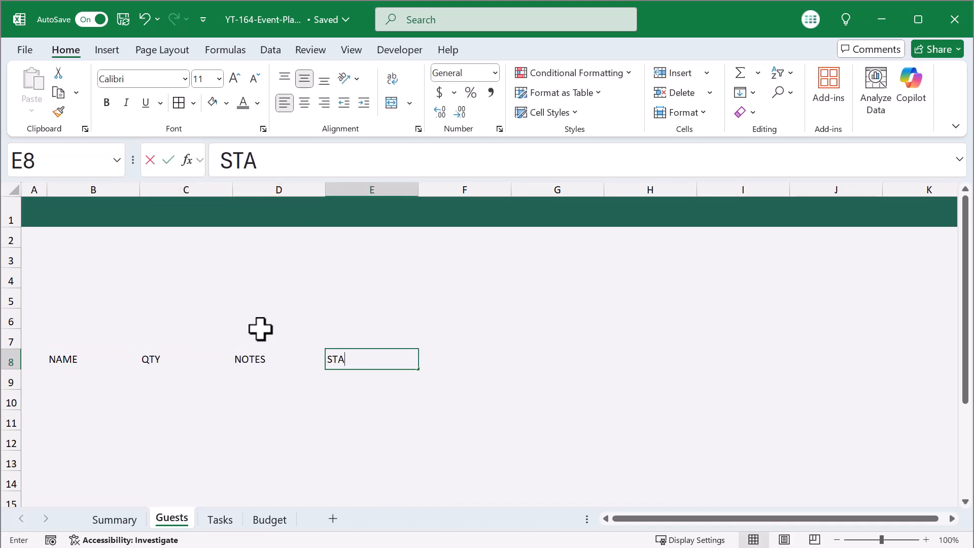
key("Return")
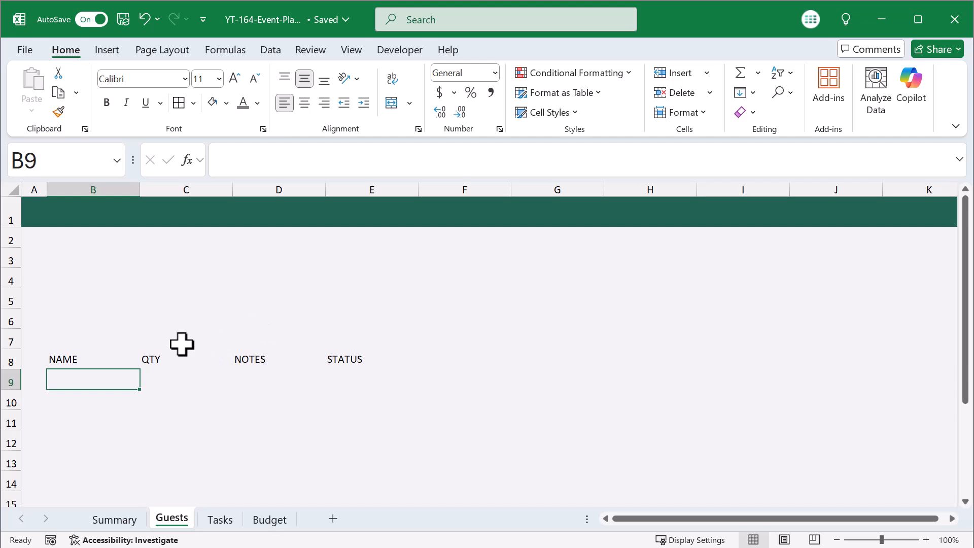
Create a table from range B8:E16 on the Guests sheet, using its first row as headers
left_click_drag(98, 358, 337, 470)
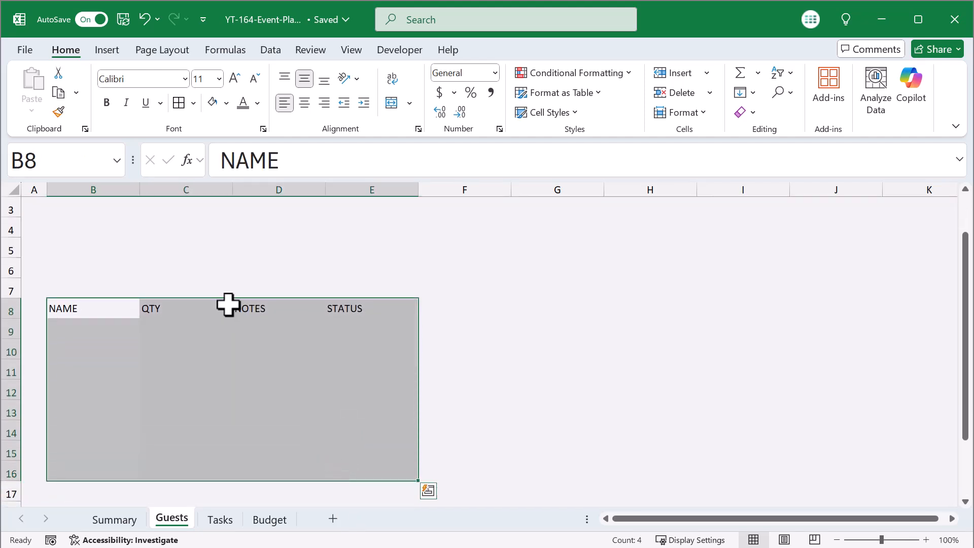
left_click(107, 50)
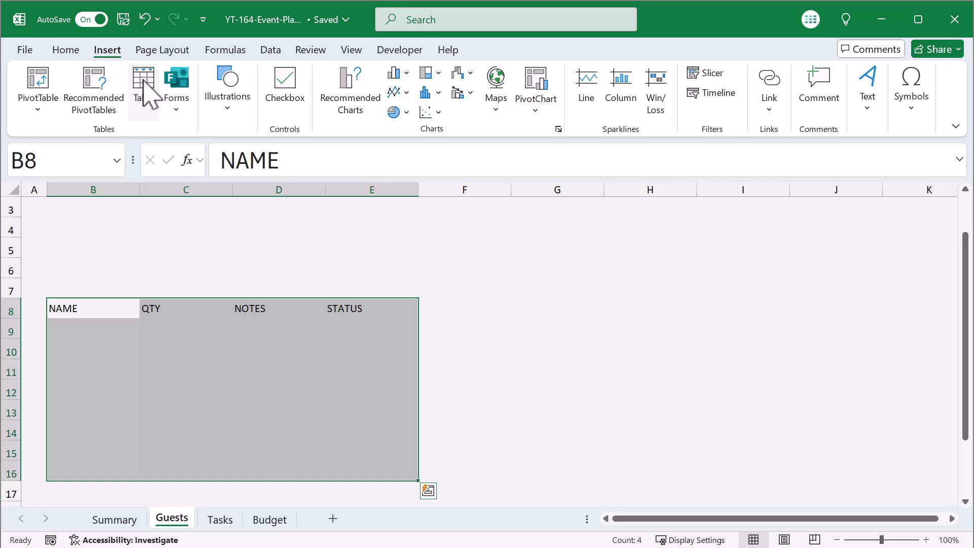
left_click(145, 91)
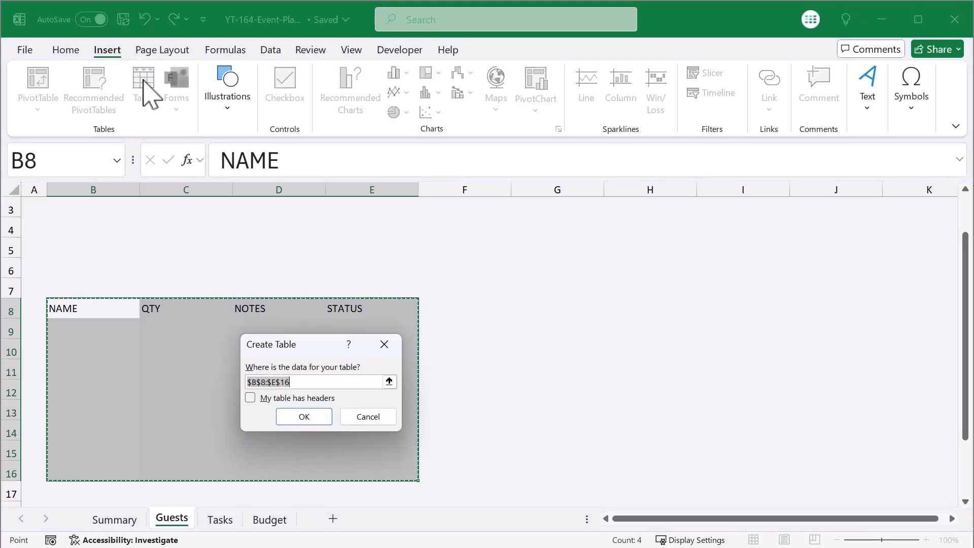
left_click(251, 397)
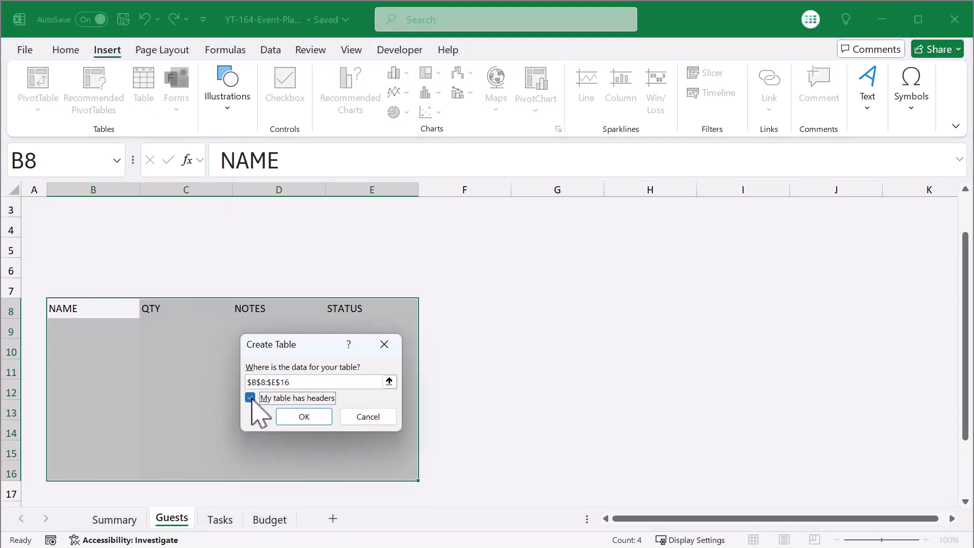
Create a table with headers from the range B8:E16 and name it Guests
left_click(301, 417)
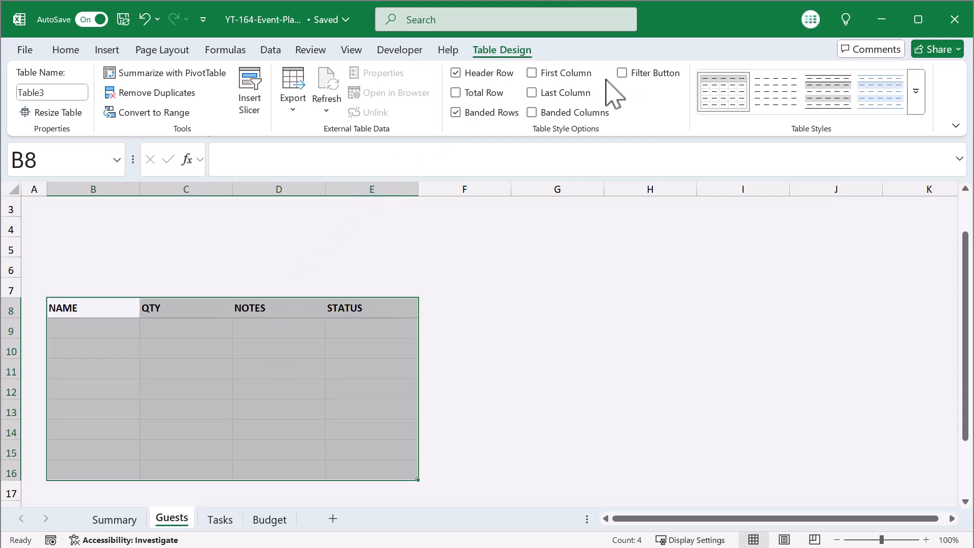
left_click(52, 92)
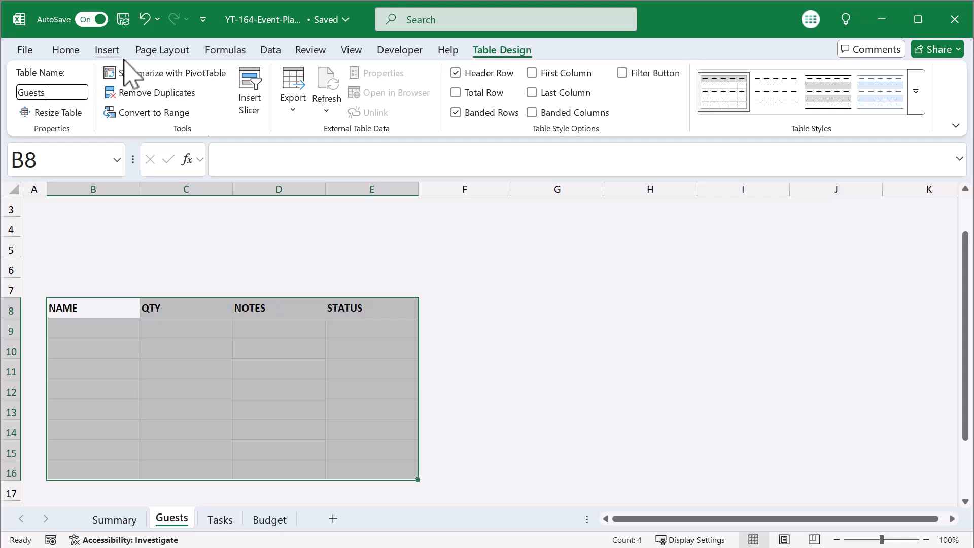
key("Return")
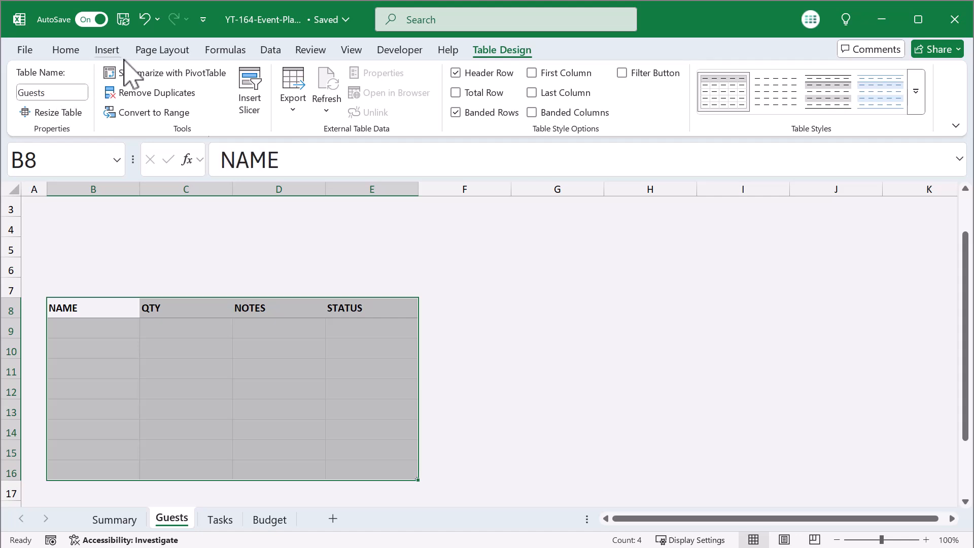
Remove the cell fill from the Guests table and enter Name 1 to Name 5 with quantities 1, 2, 3, 1 and 3
left_click(69, 47)
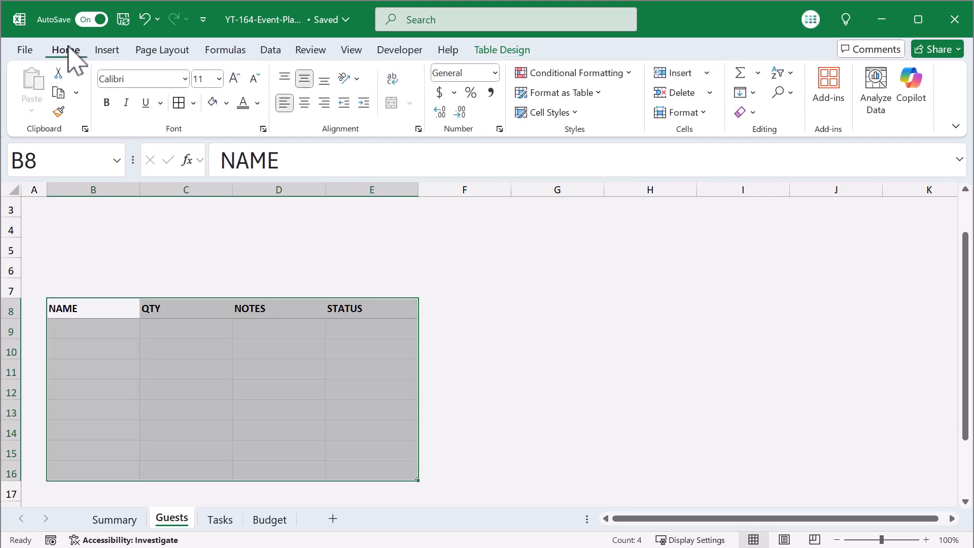
left_click(226, 103)
left_click(242, 410)
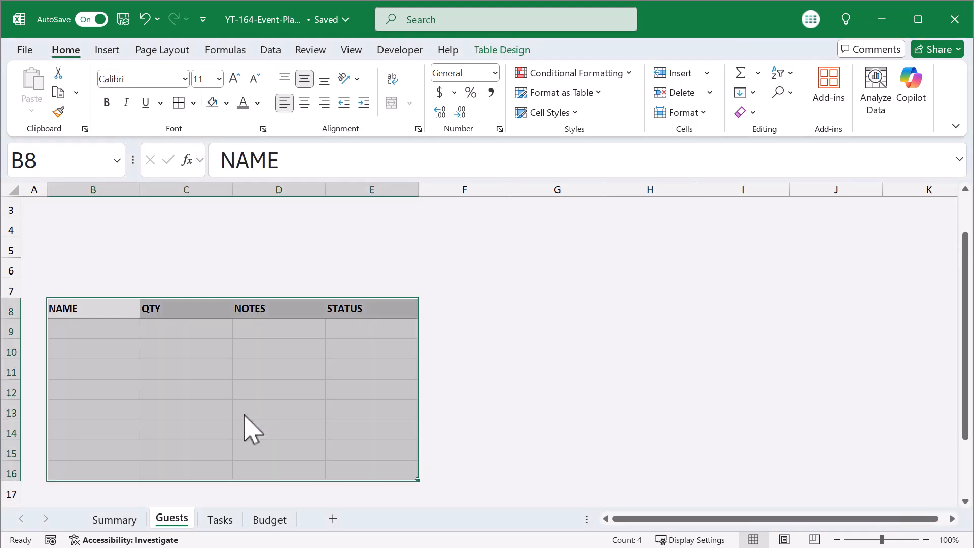
left_click(124, 330)
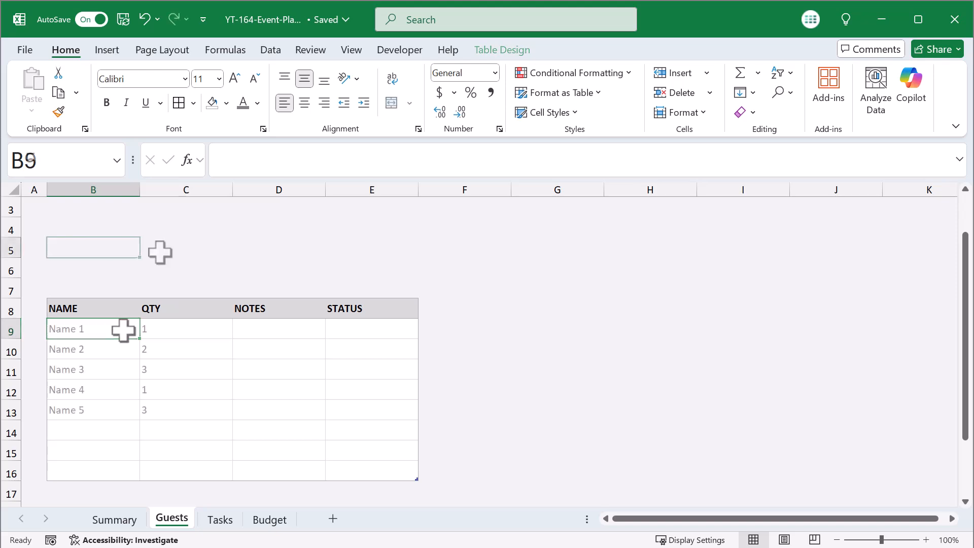
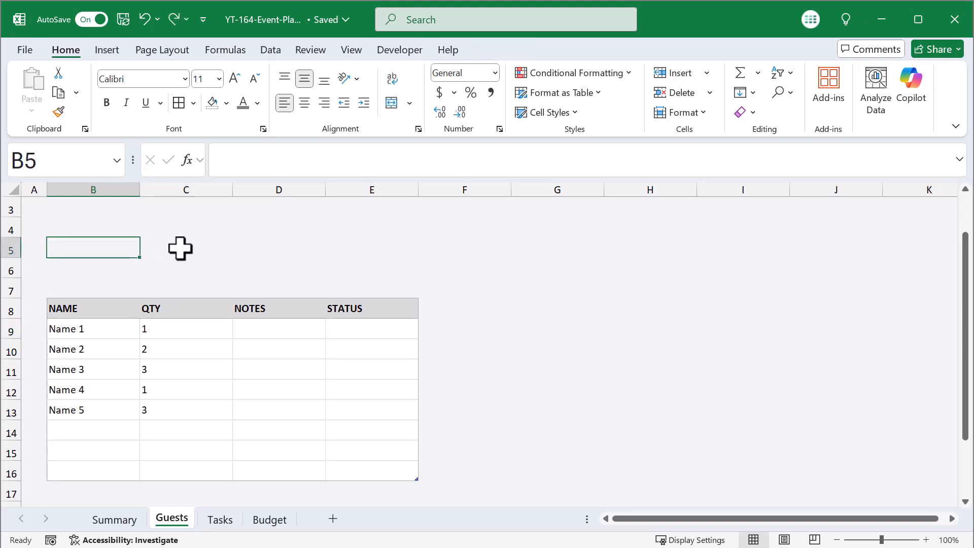
Set the width of the QTY column (column C) to 6
left_click(209, 191)
right_click(205, 187)
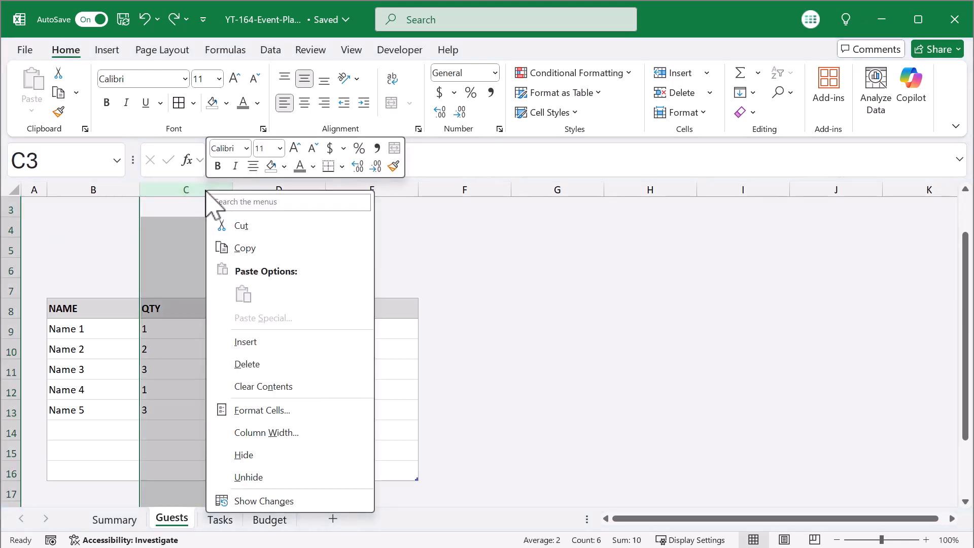
left_click(261, 430)
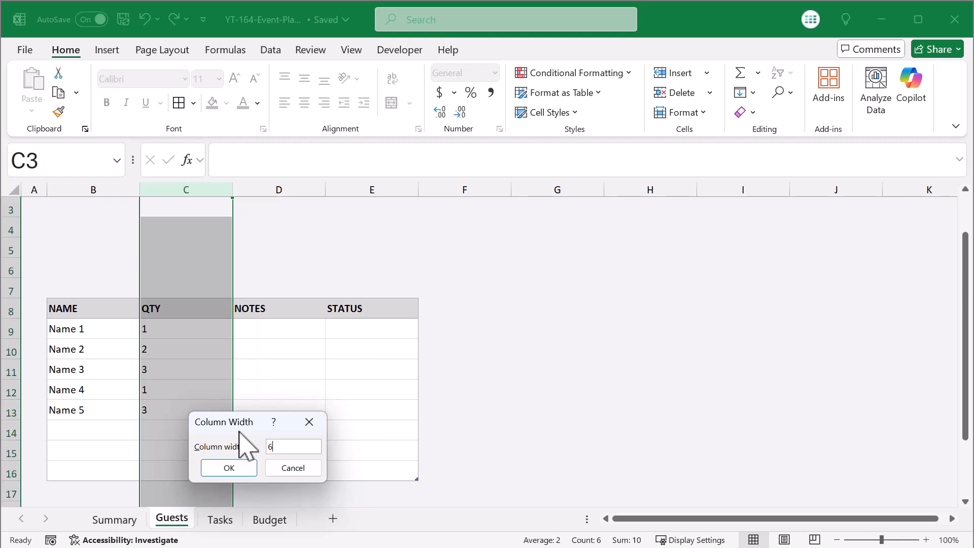
left_click(229, 468)
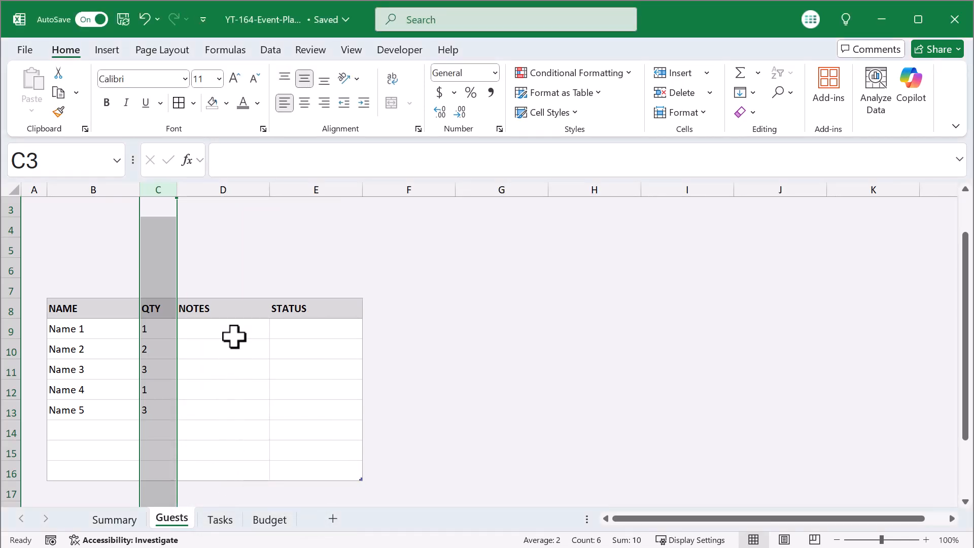
Set the width of the NOTES column (column D) to 24
left_click(249, 183)
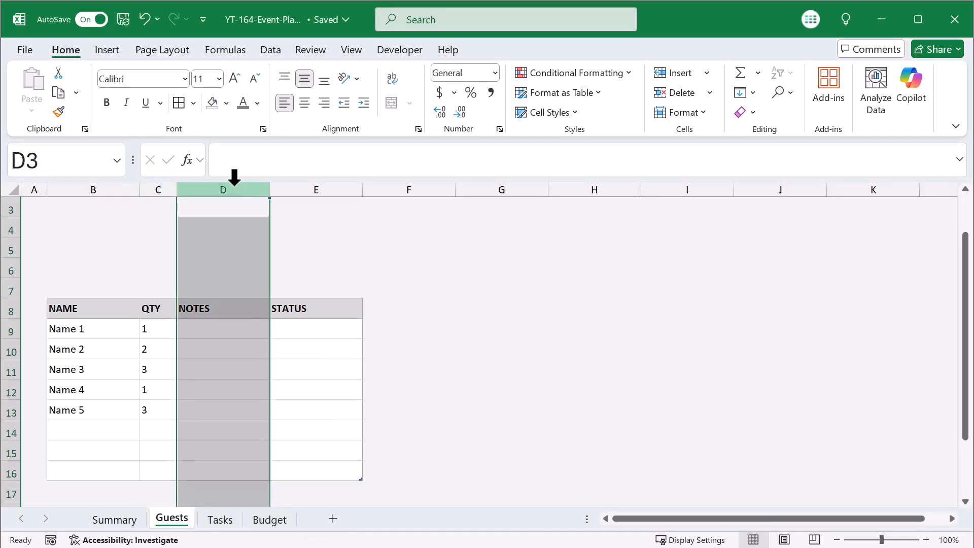
right_click(233, 177)
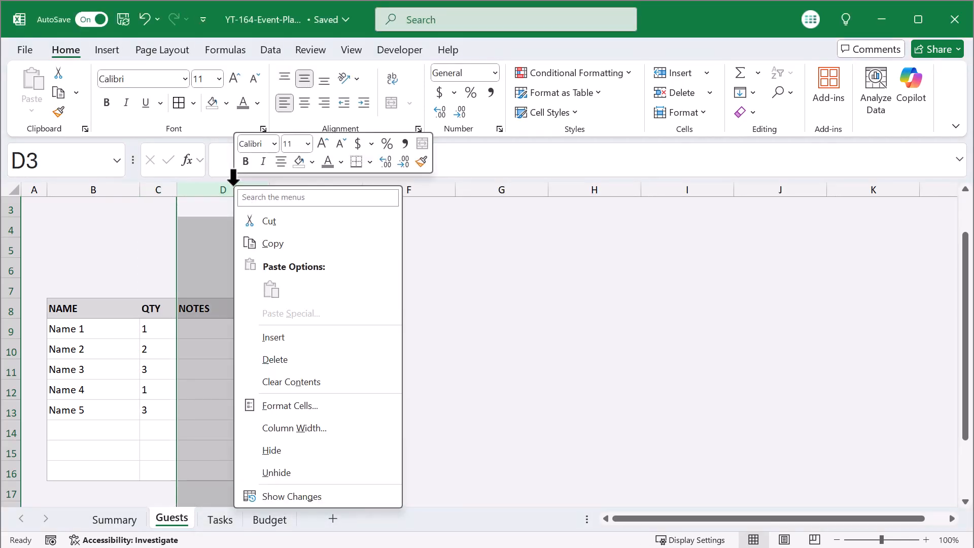
left_click(296, 427)
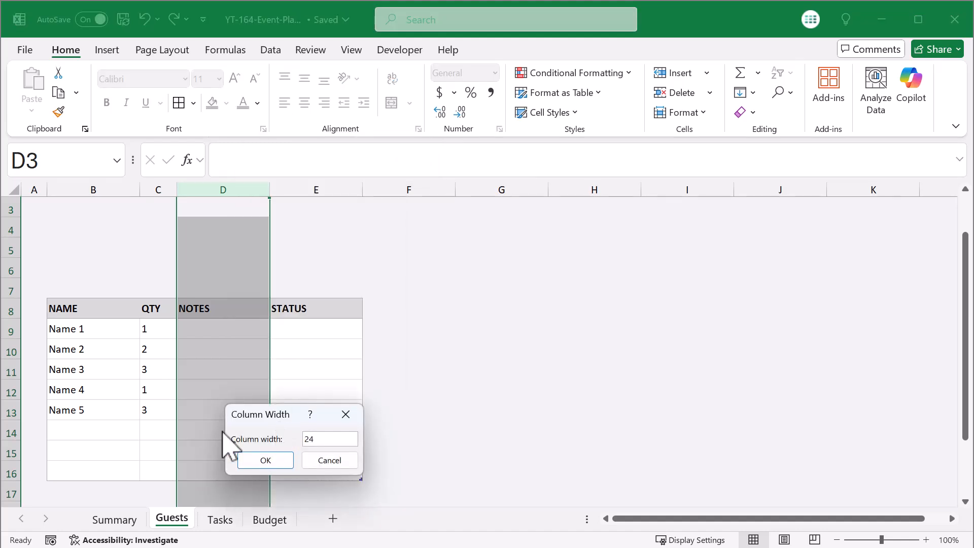
left_click(259, 460)
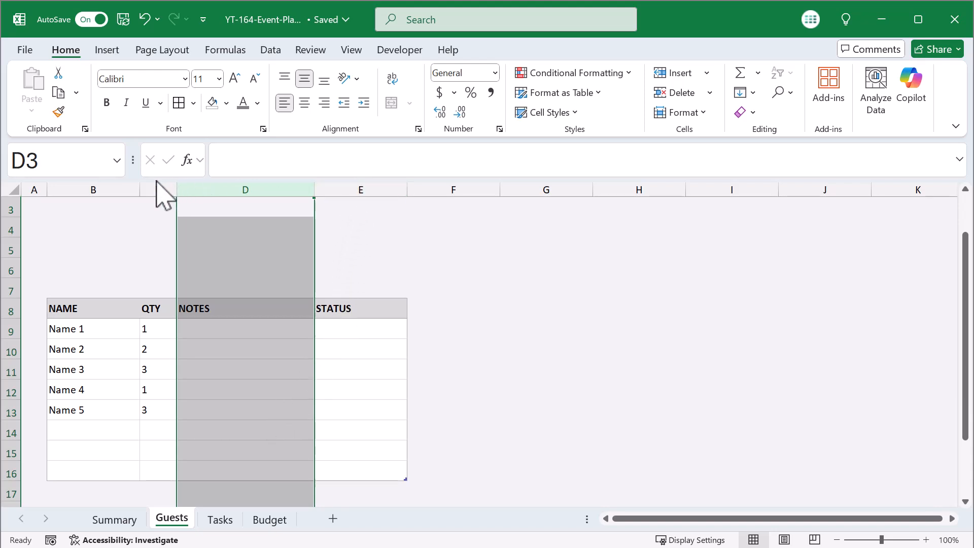
Center the contents of columns C through E horizontally
left_click_drag(161, 187, 356, 182)
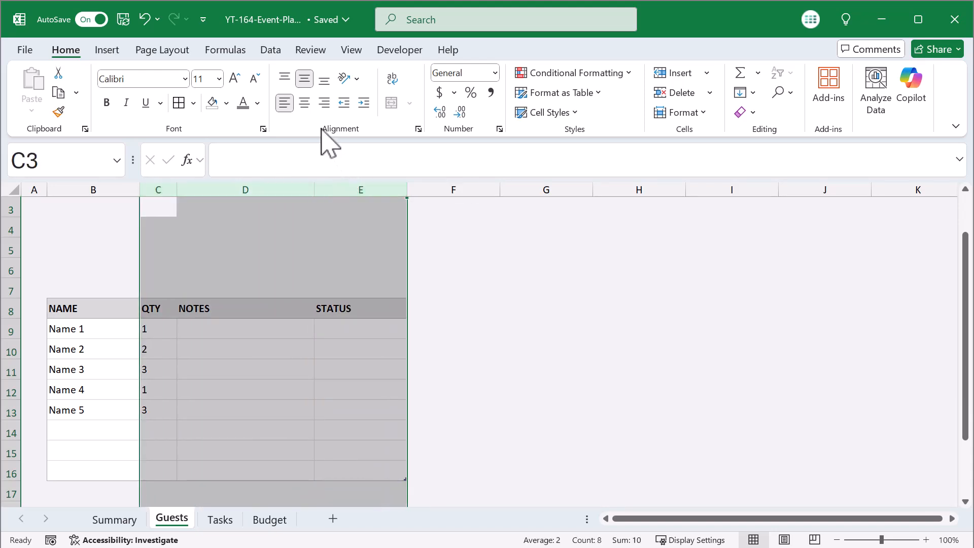
left_click(305, 103)
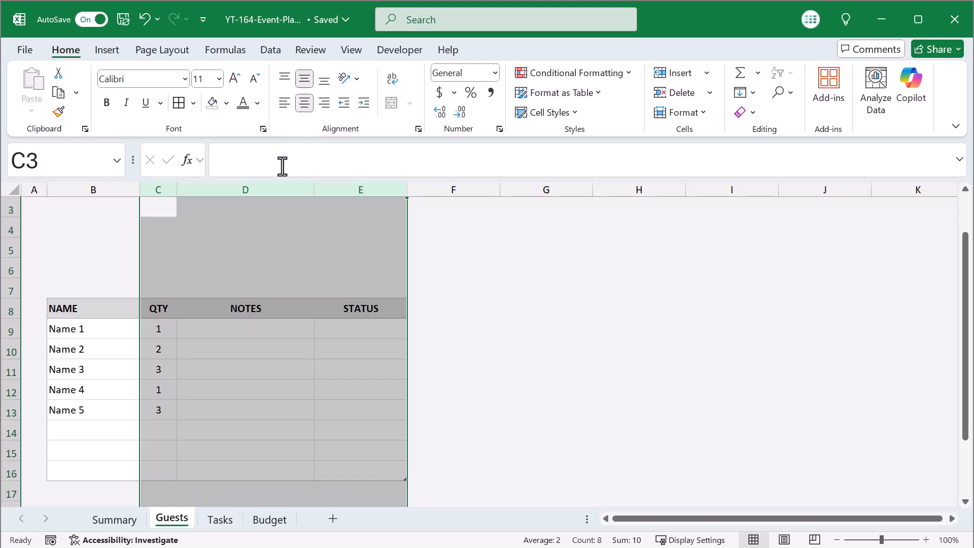
left_click(216, 244)
Format cells B3:B6 above the table with outside borders, bold text and a light gray fill
scroll(118, 272, "up", 1)
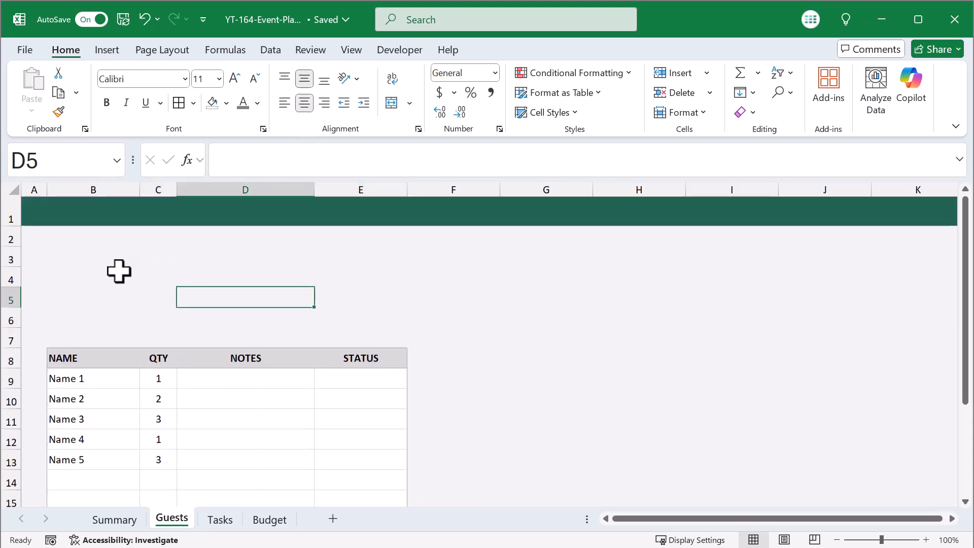
left_click_drag(93, 263, 130, 315)
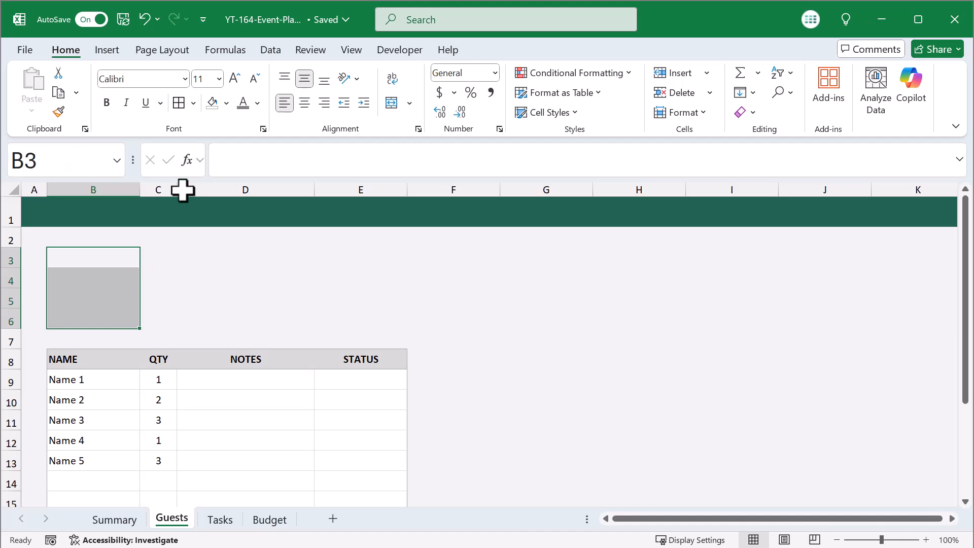
left_click(193, 103)
left_click(227, 287)
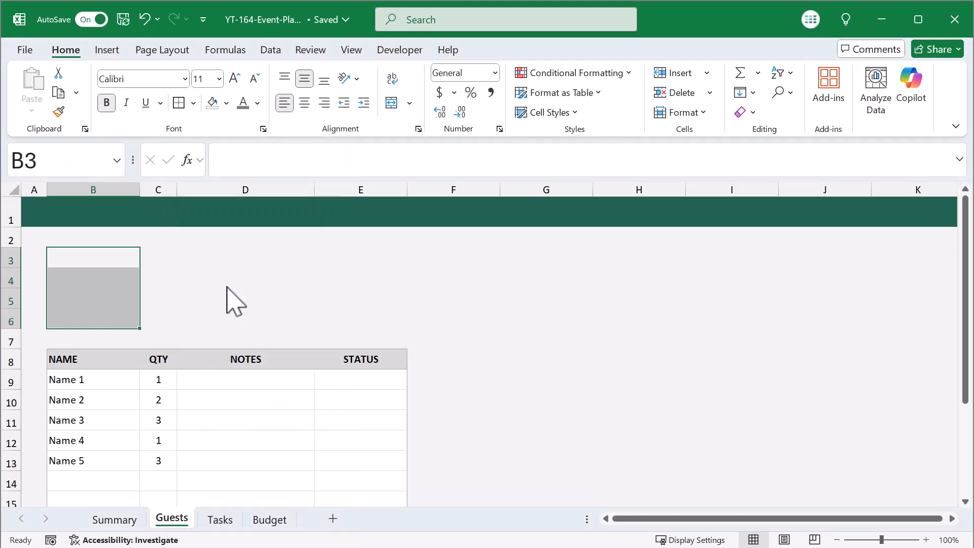
left_click(227, 103)
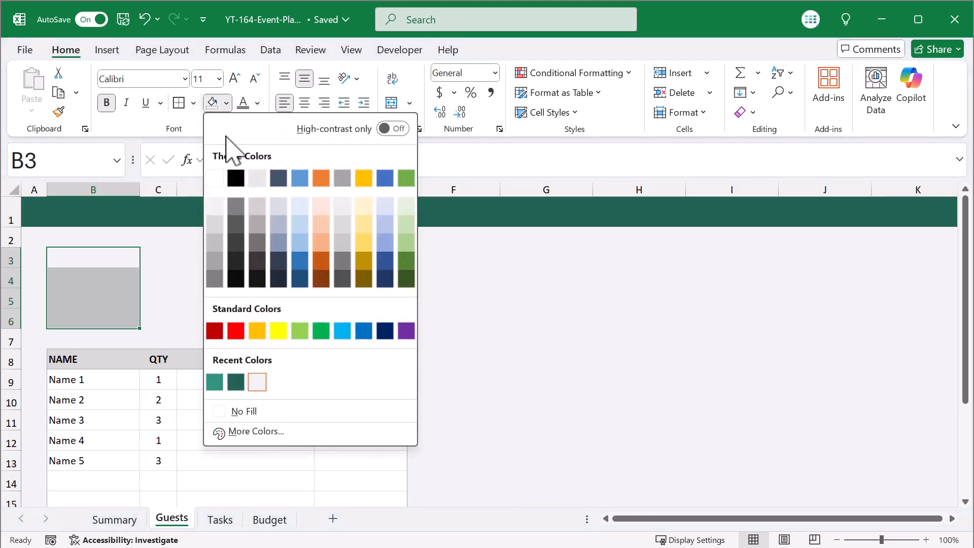
left_click(216, 228)
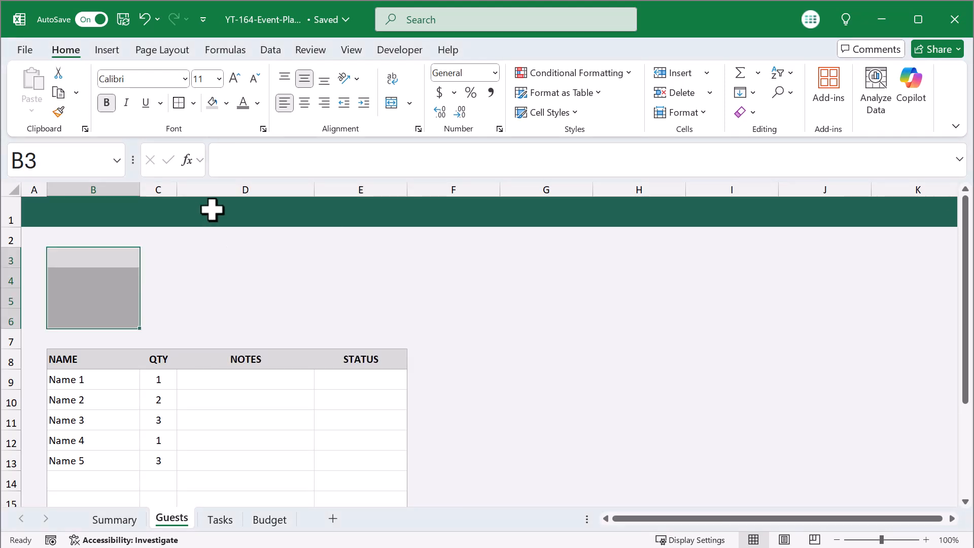
Give the adjoining range C3:D6 outside borders and a white fill
left_click_drag(163, 258, 218, 319)
left_click(193, 103)
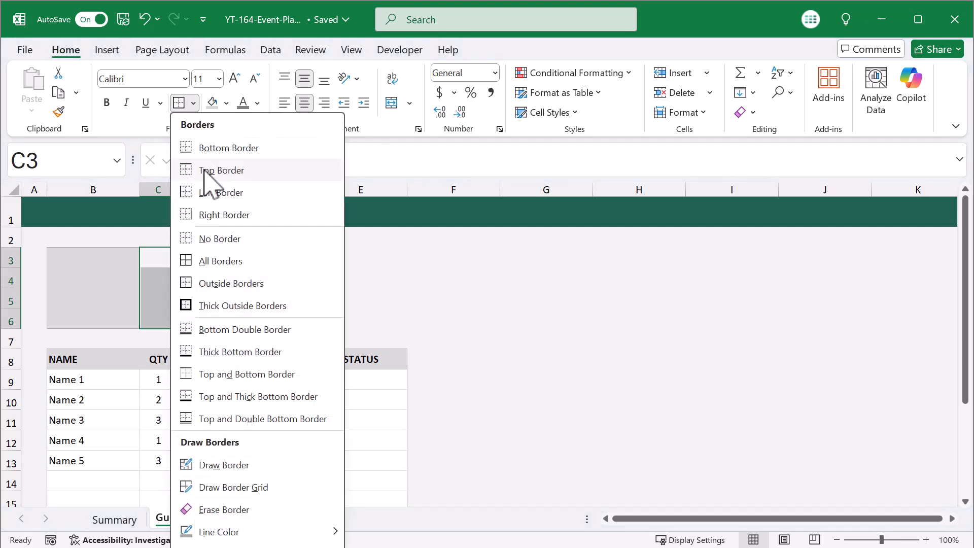
left_click(218, 282)
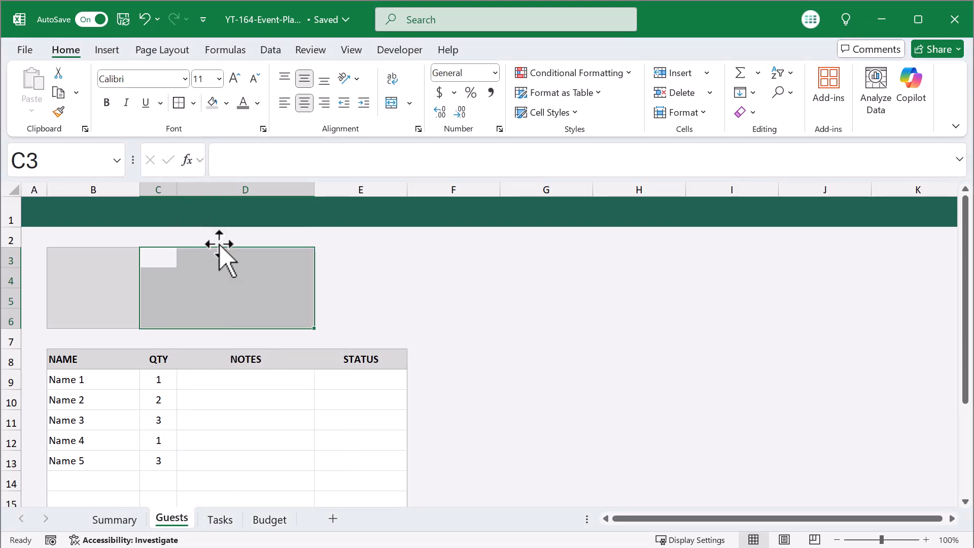
left_click(226, 103)
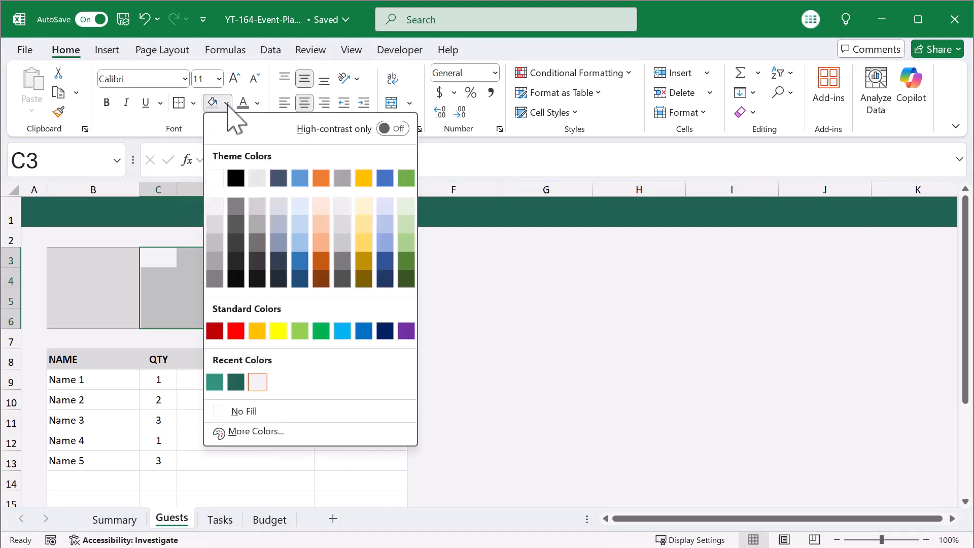
left_click(215, 180)
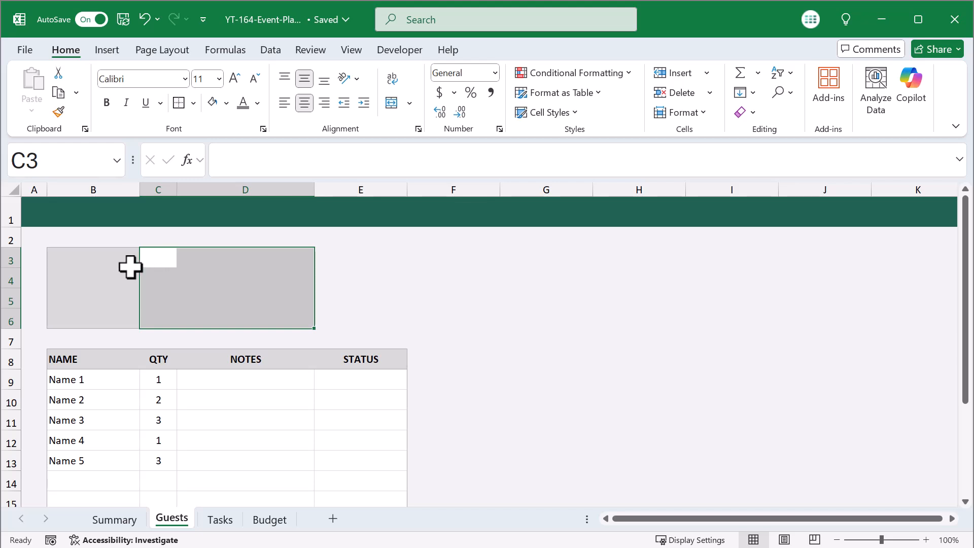
Enter the status labels YES, NO, MAYBE and NO RESPONSE in cells B3 to B6
left_click(110, 263)
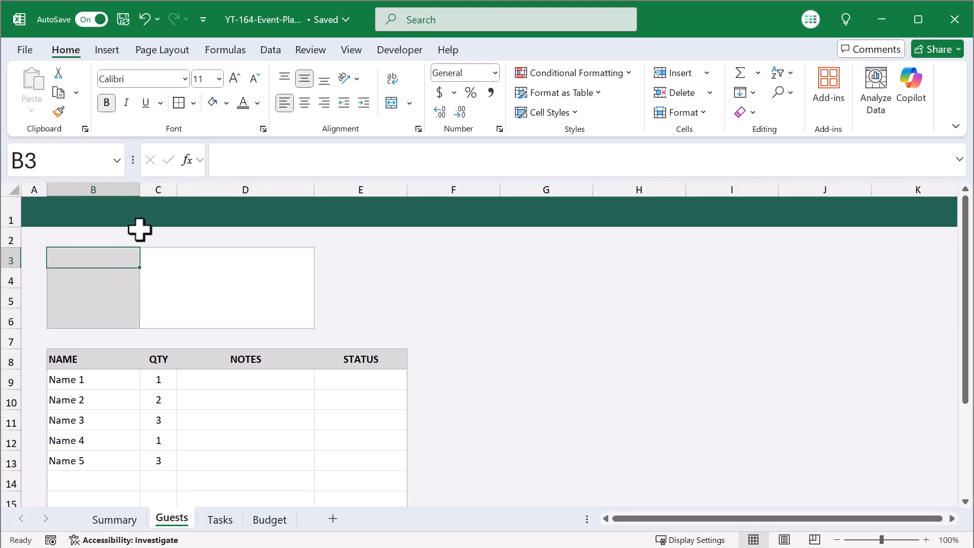
type("YES")
key("Return")
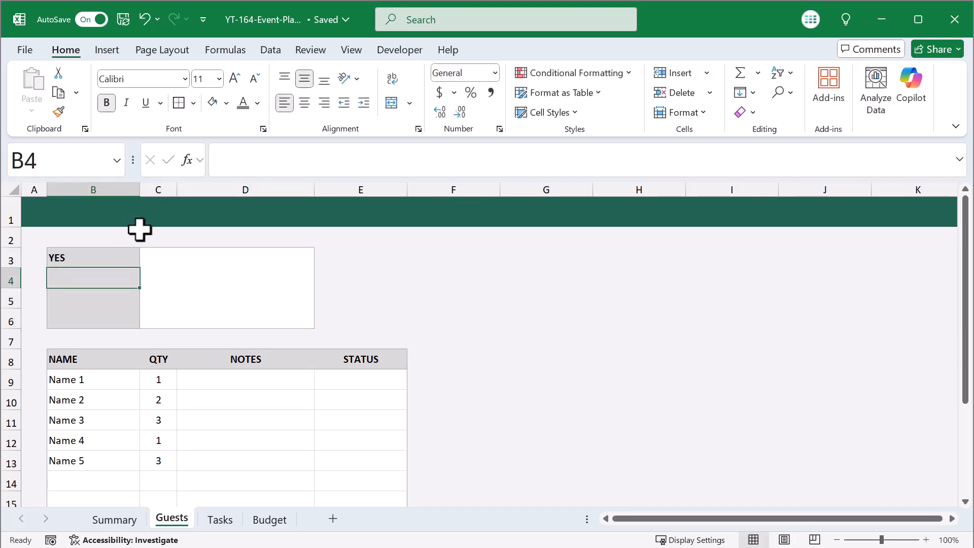
type("NO")
key("Return")
type("MAYBE")
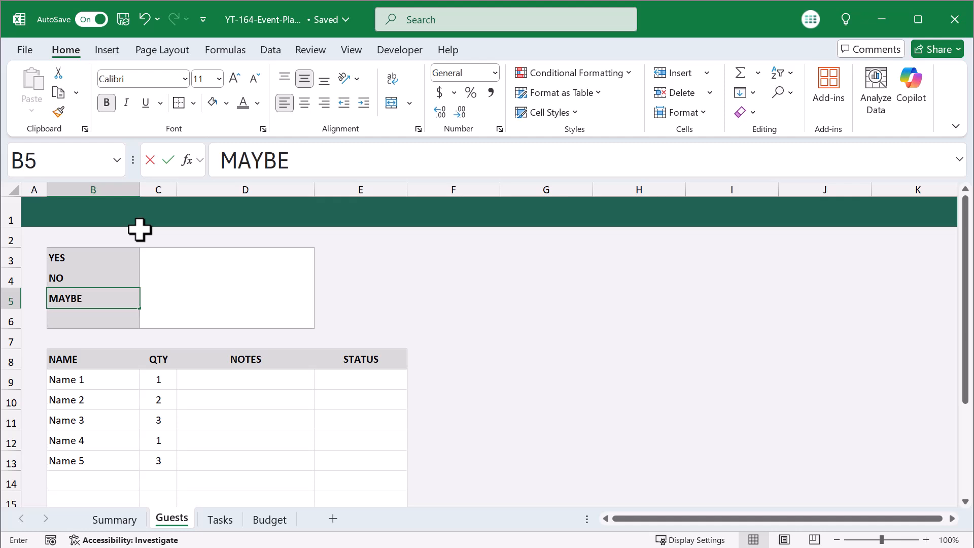
key("Return")
type("NO RESPONSE")
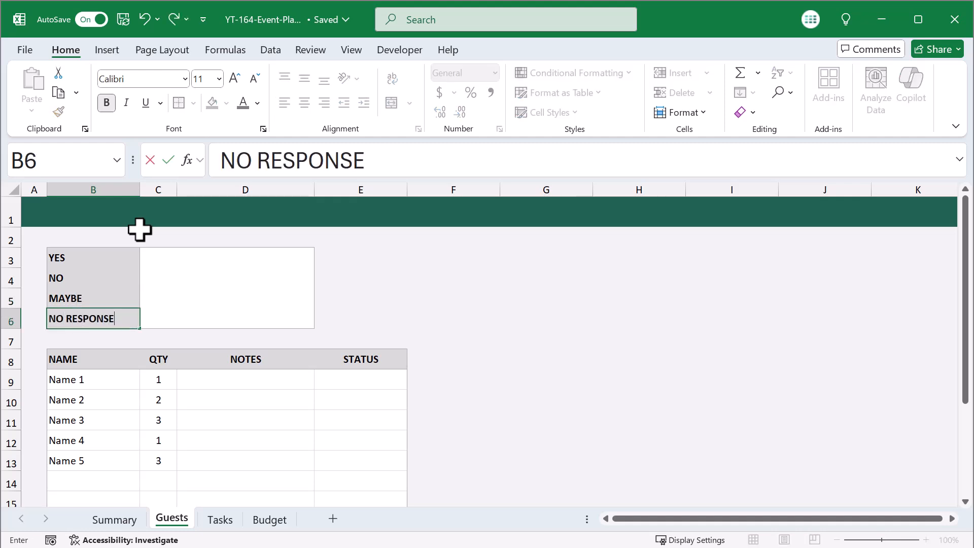
key("Return")
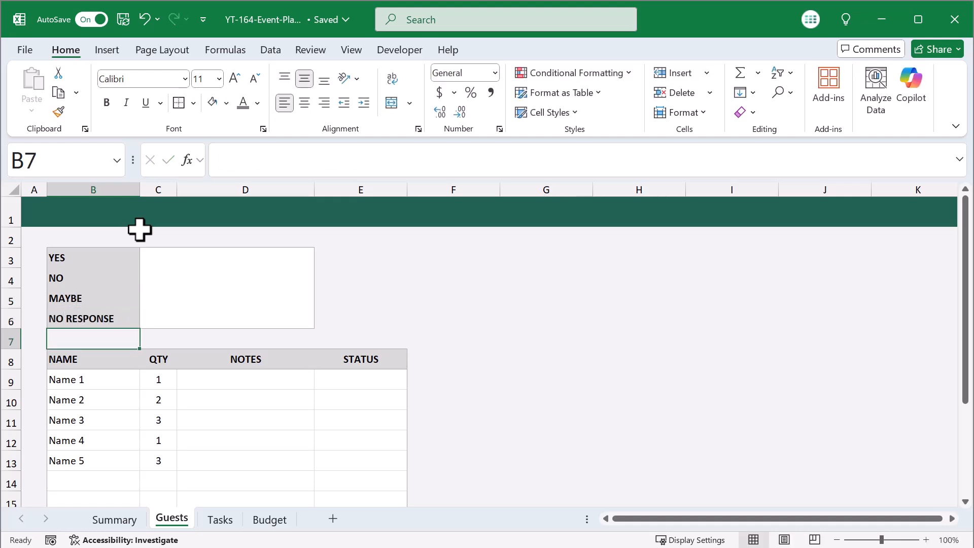
Try replacing the NO RESPONSE label in B6 with ???, and undo the replacement
left_click(115, 254)
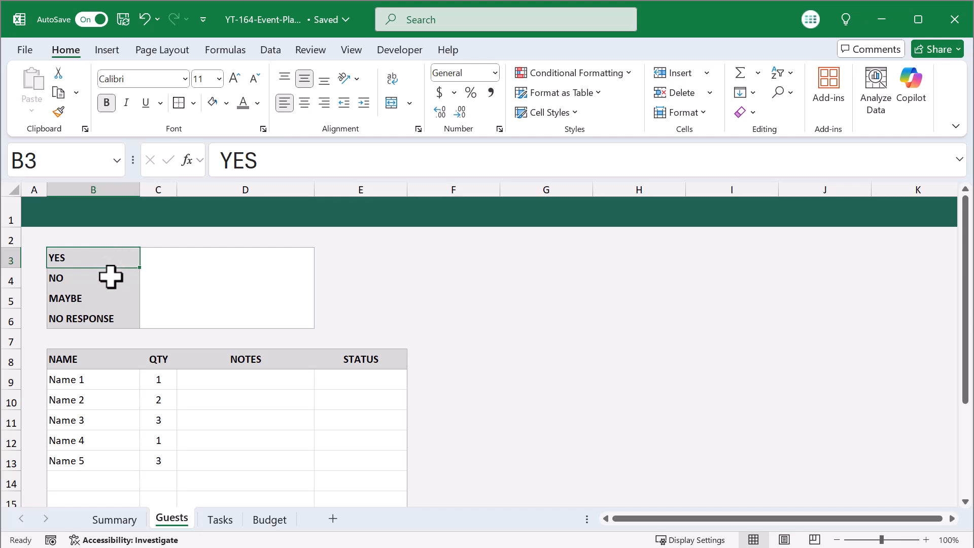
left_click(110, 296)
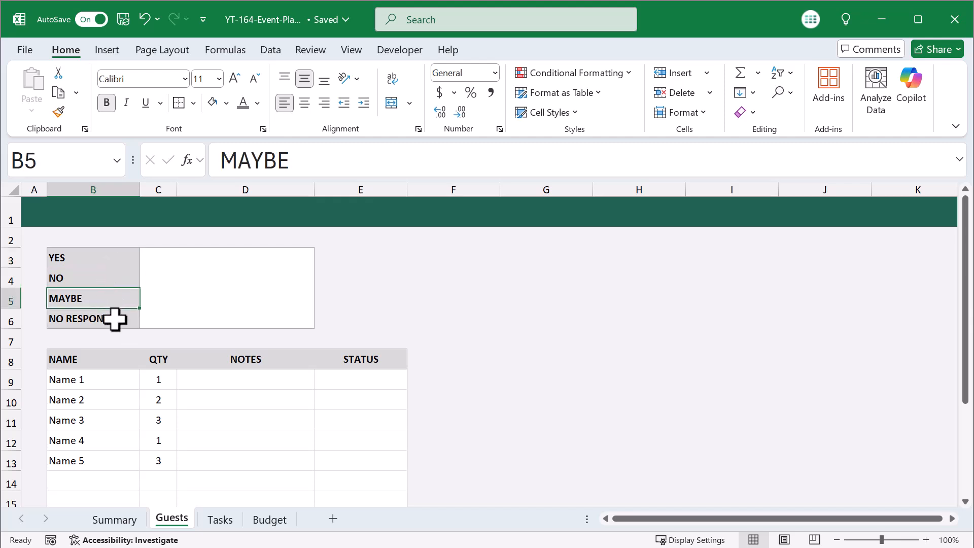
left_click(114, 318)
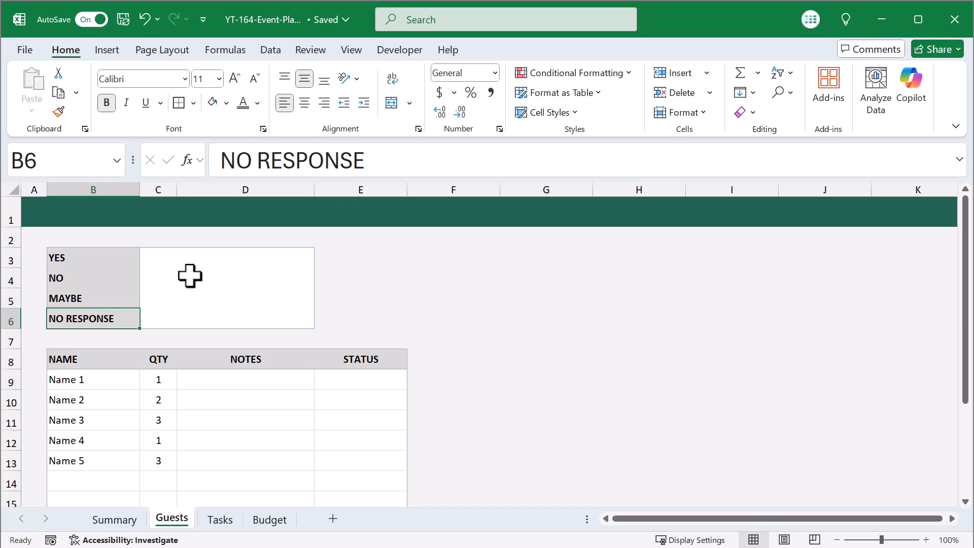
type("???")
key("Return")
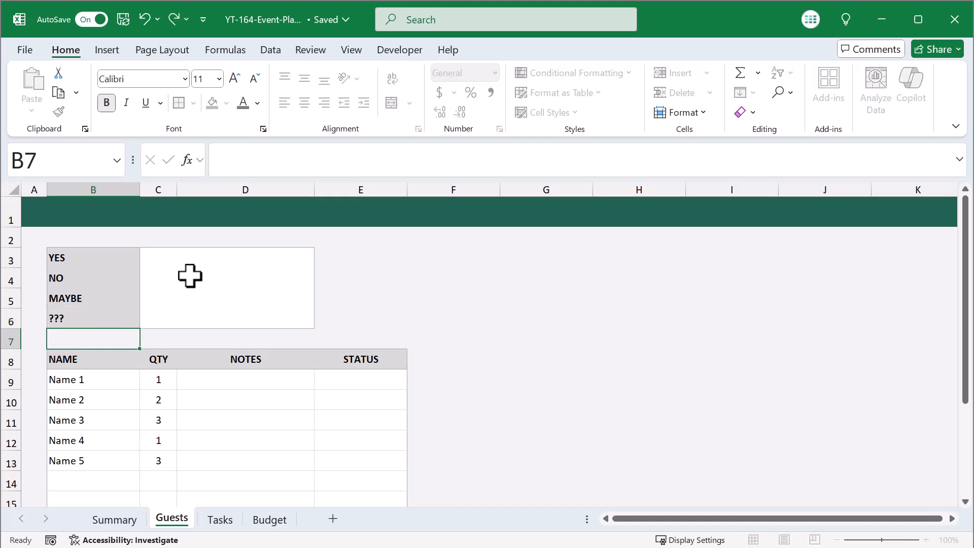
key("ctrl+z")
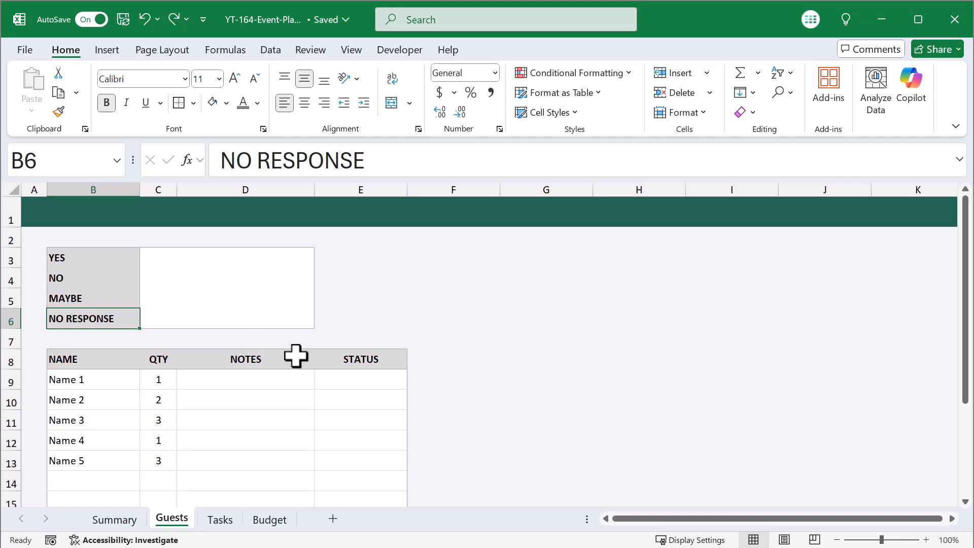
Add list data validation to the guest table's STATUS column, using cells B3:B6 as the source
left_click(334, 354)
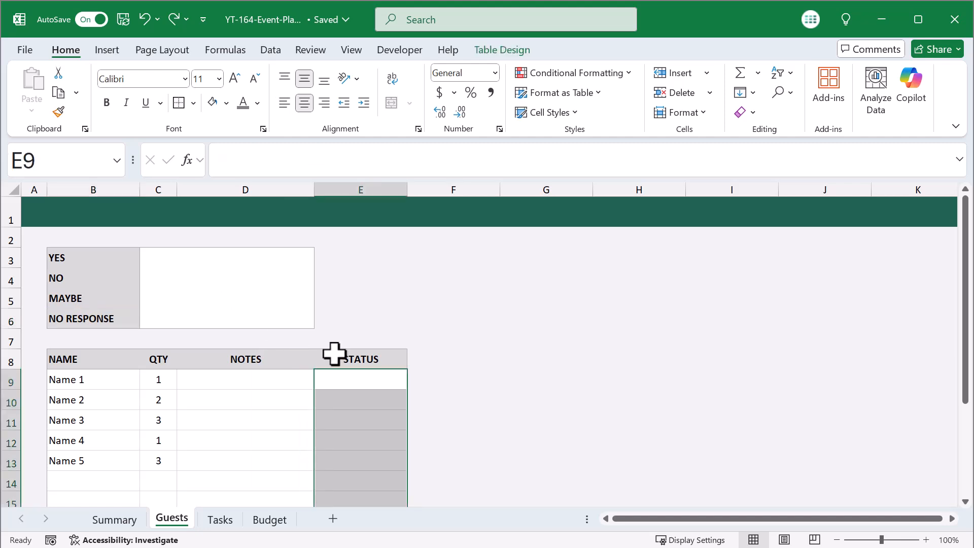
left_click(270, 50)
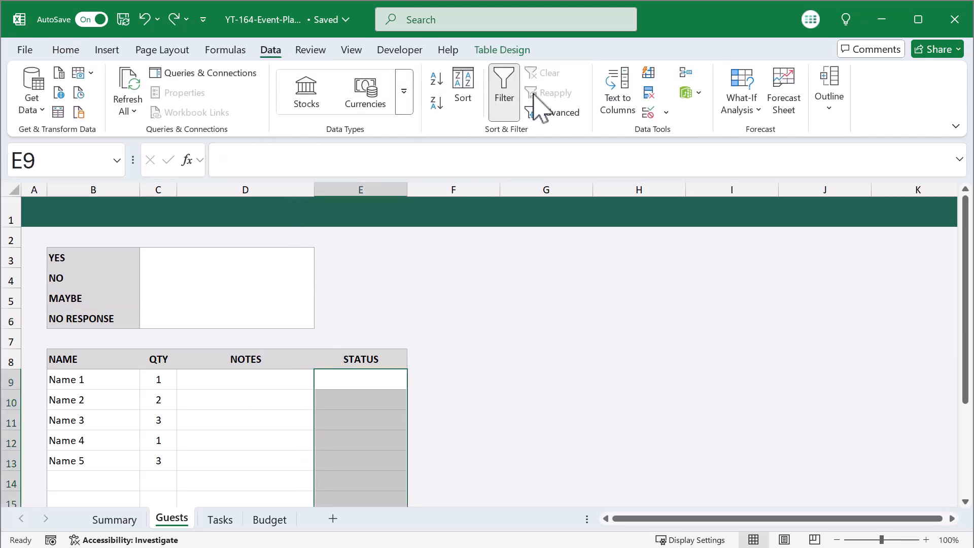
left_click(649, 112)
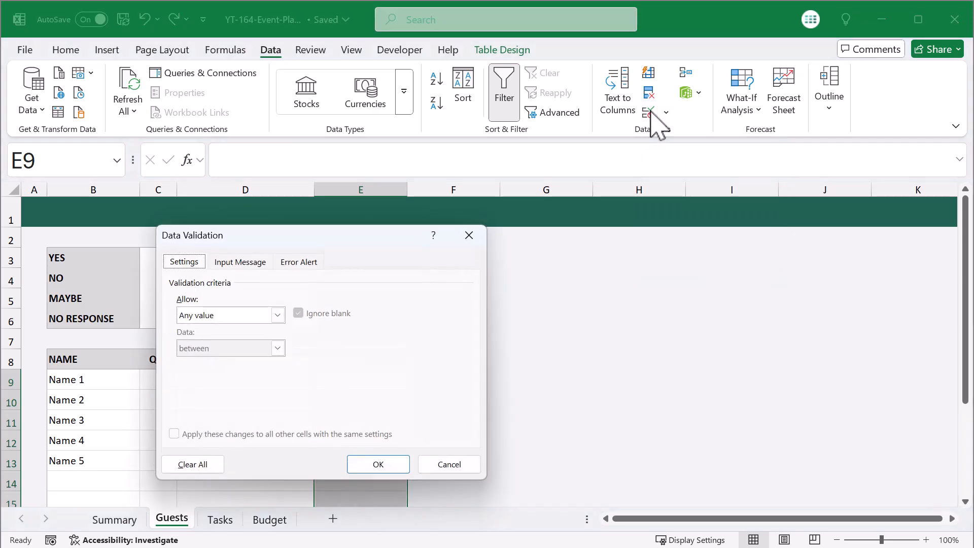
left_click(249, 314)
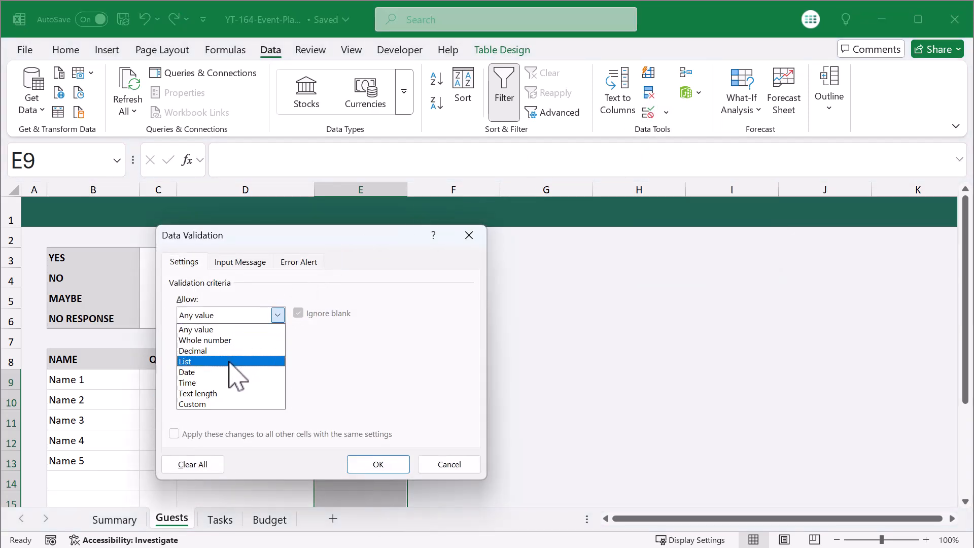
left_click(229, 362)
left_click(217, 382)
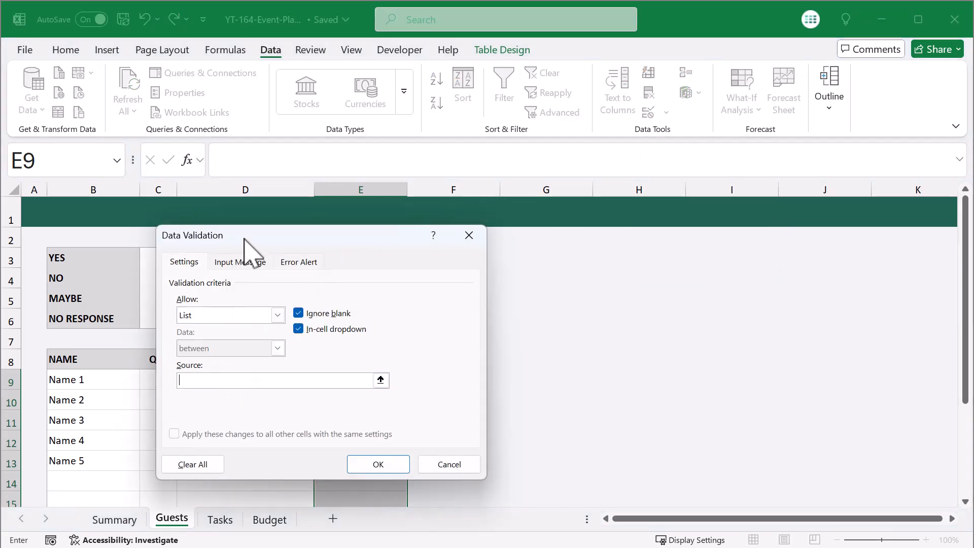
left_click_drag(246, 238, 439, 232)
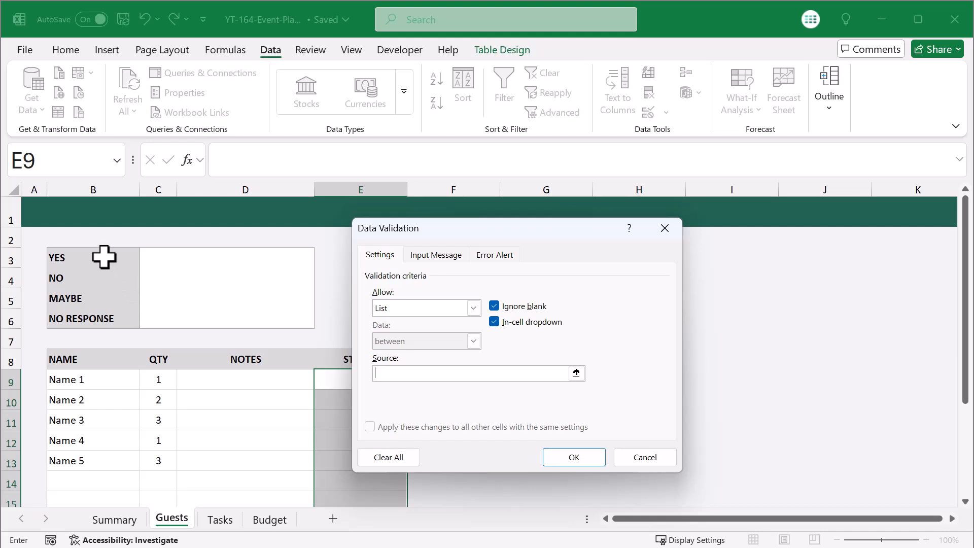
left_click_drag(102, 257, 103, 321)
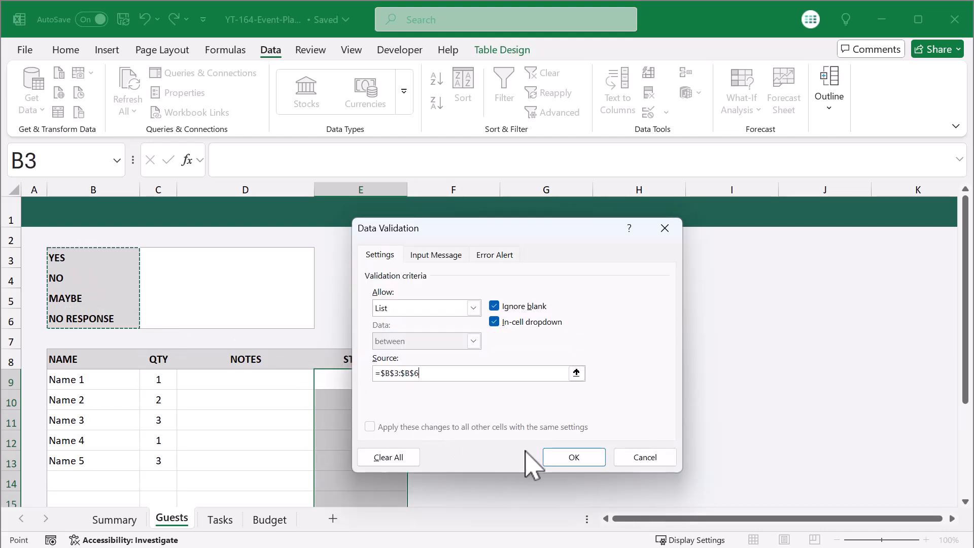
left_click(555, 456)
left_click(413, 395)
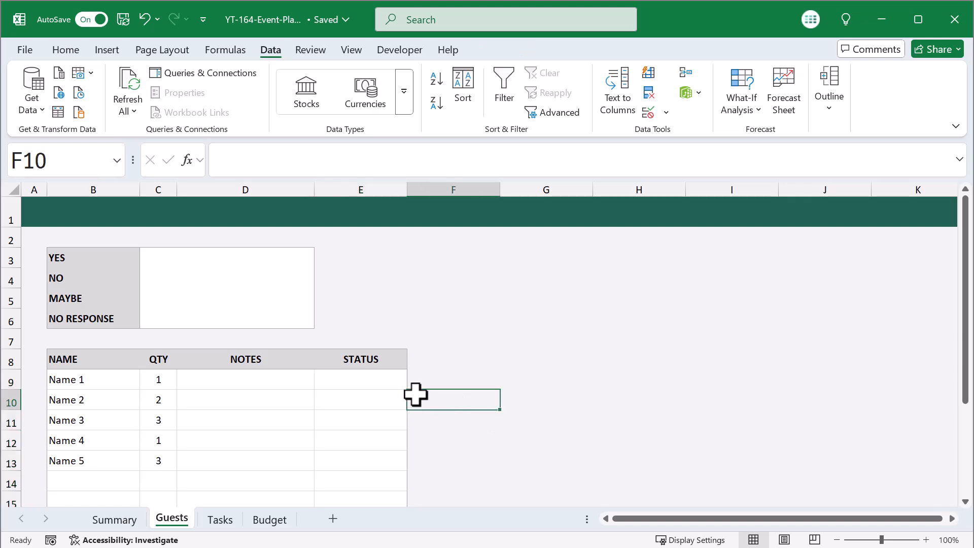
Choose YES as the status for Name 1 and NO for Name 2 in the guest table
left_click(396, 377)
left_click(413, 382)
left_click(385, 396)
left_click(396, 398)
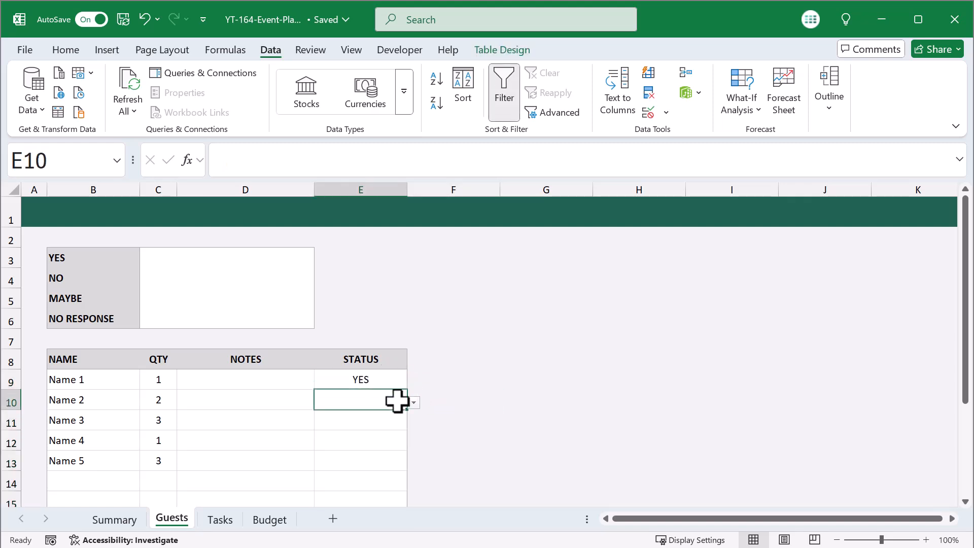
left_click(413, 402)
left_click(376, 430)
Set the status of Name 3 to MAYBE, Name 4 to NO RESPONSE and Name 5 to YES
left_click(395, 419)
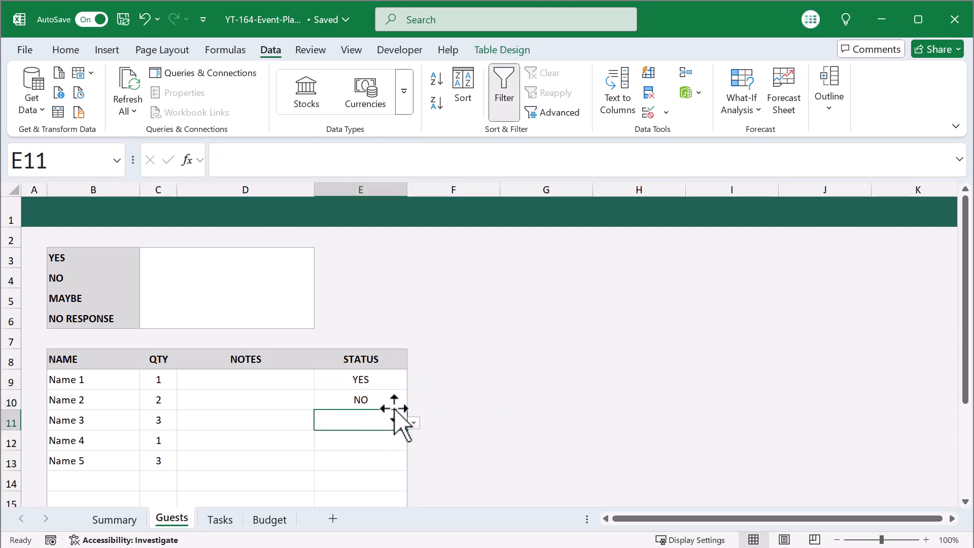
type("m")
key("Return")
type("r")
key("Return")
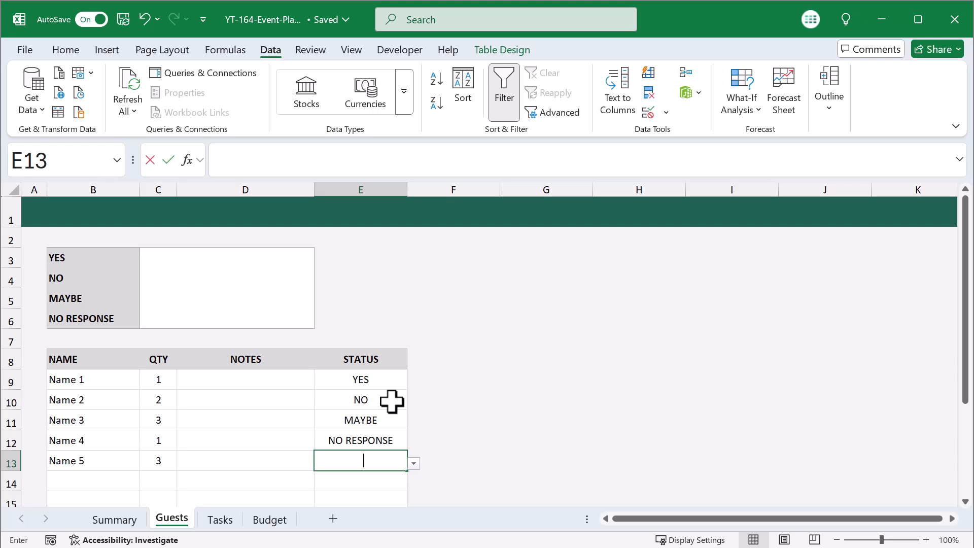
type("y")
key("Return")
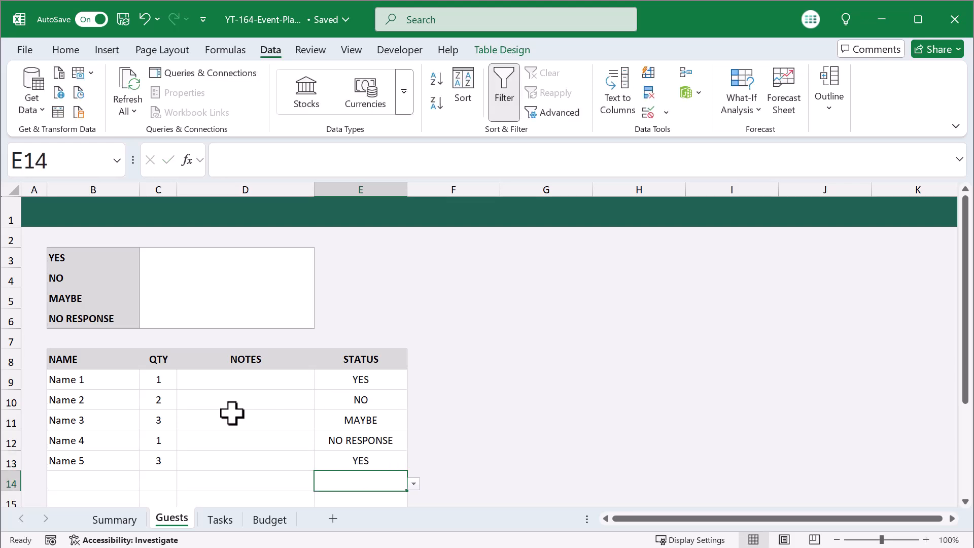
Enter =SUMIF(Guests[STATUS],B3,Guests[QTY]) in cell C3 to total the guests who answered YES
left_click(169, 263)
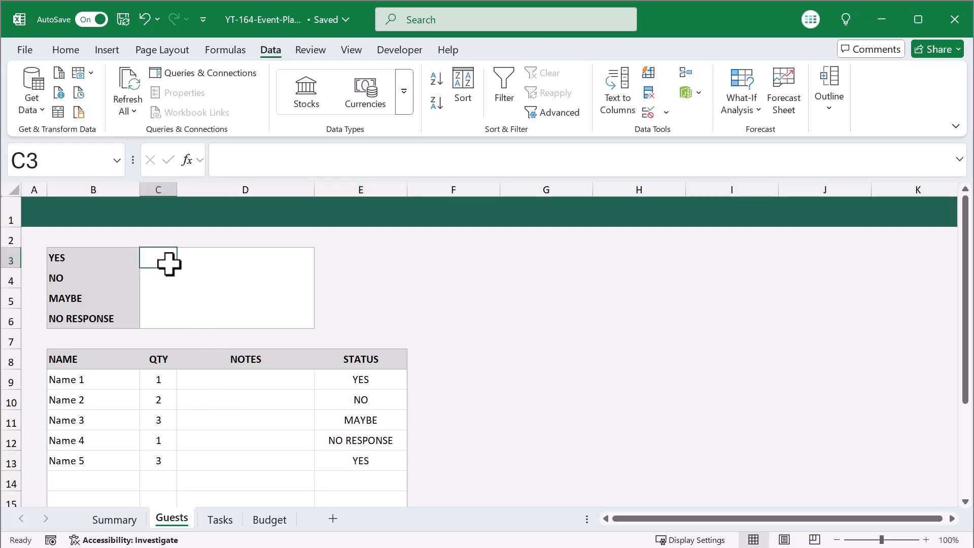
left_click(514, 150)
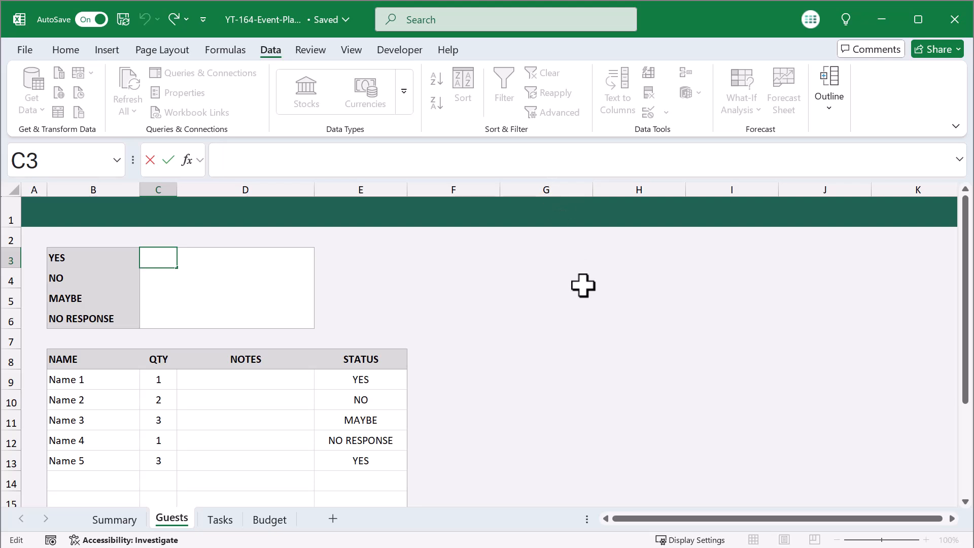
type("=")
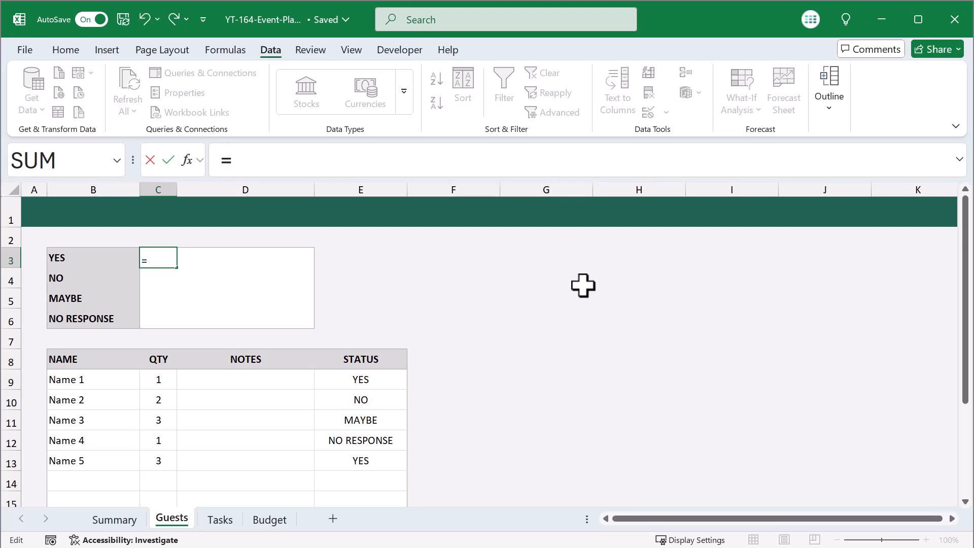
type("sumif")
key("Tab")
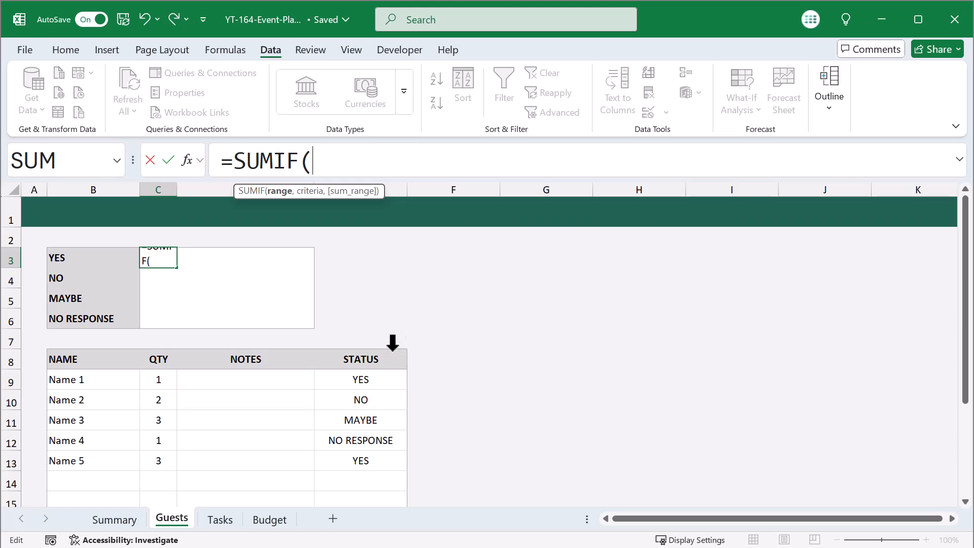
left_click(391, 350)
type(",")
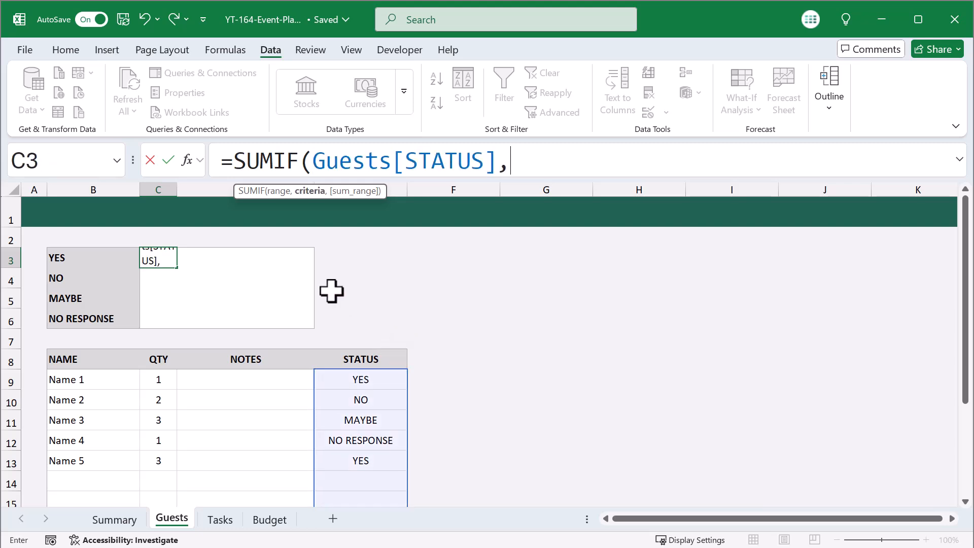
left_click(96, 258)
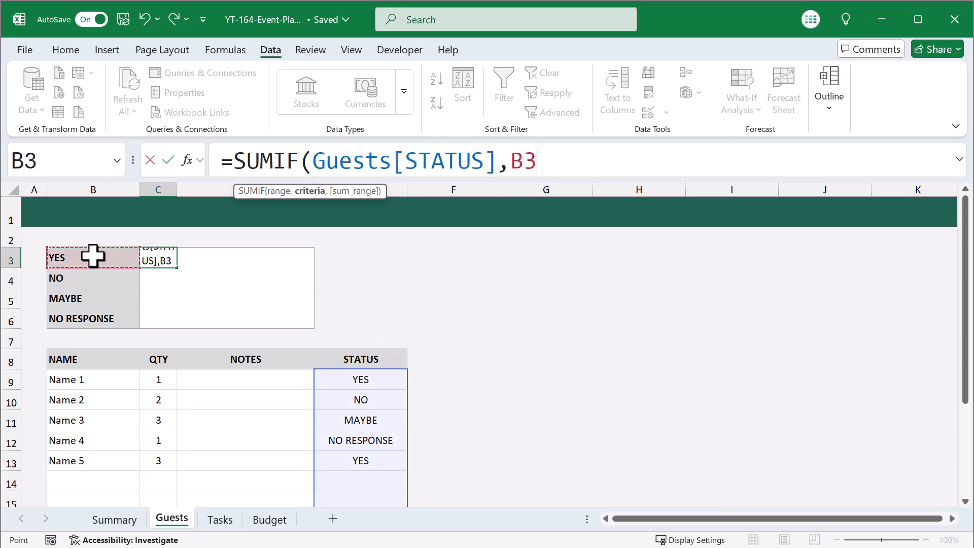
type(",")
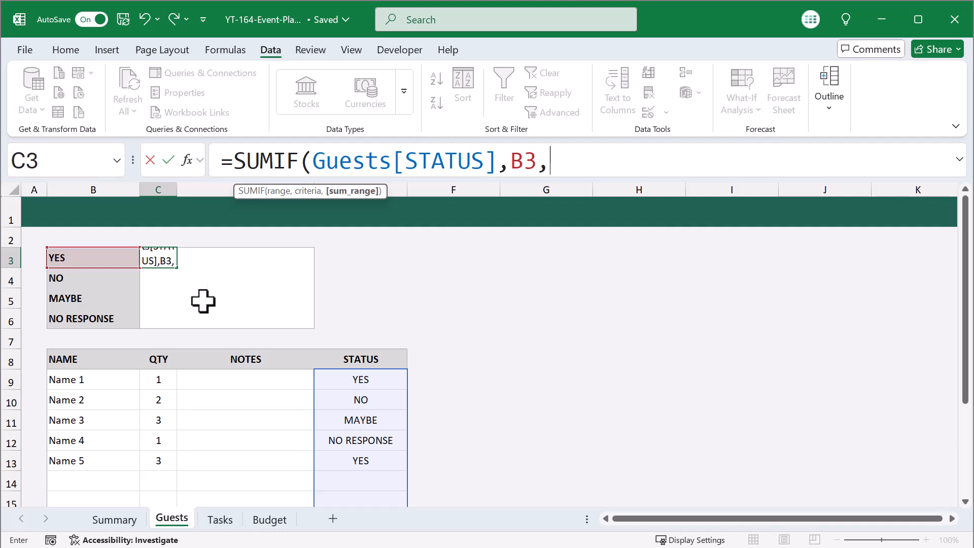
left_click(163, 343)
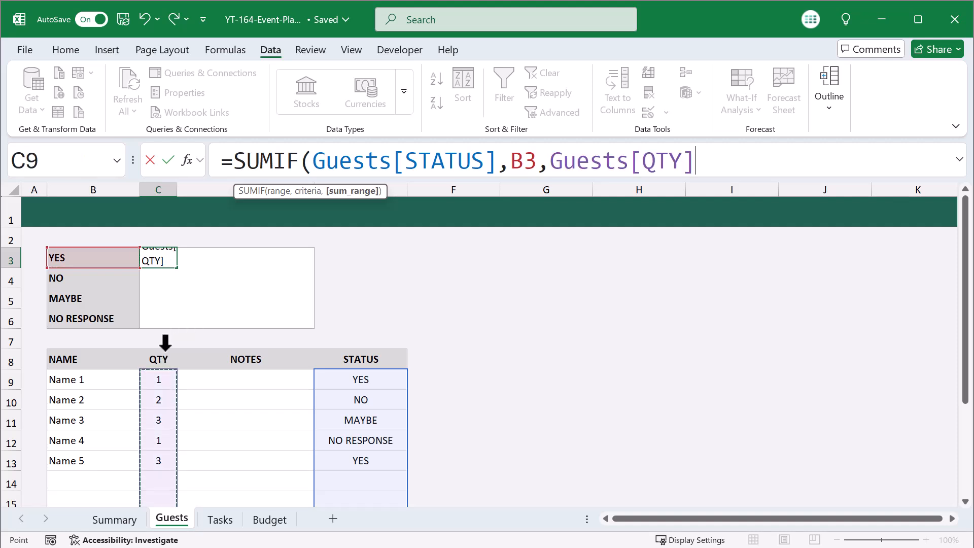
type(")")
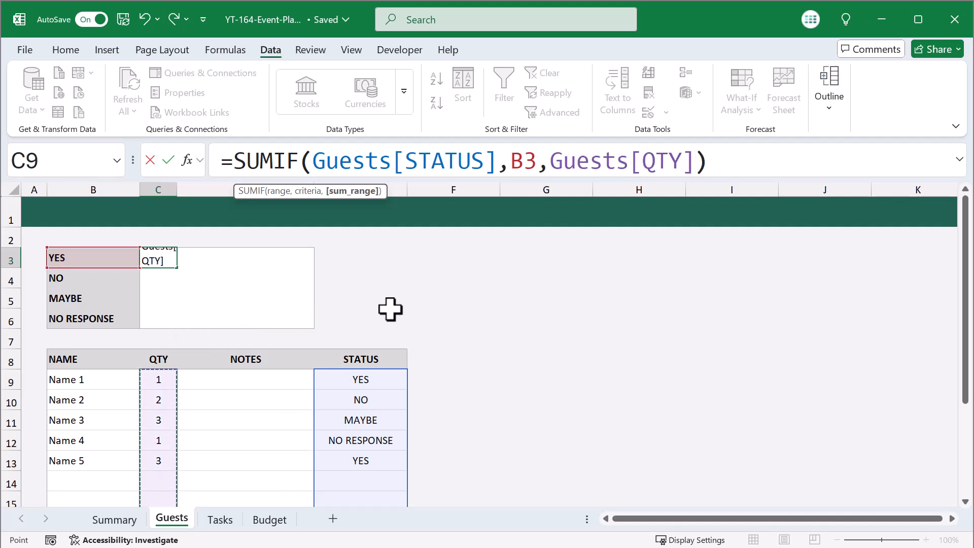
key("Return")
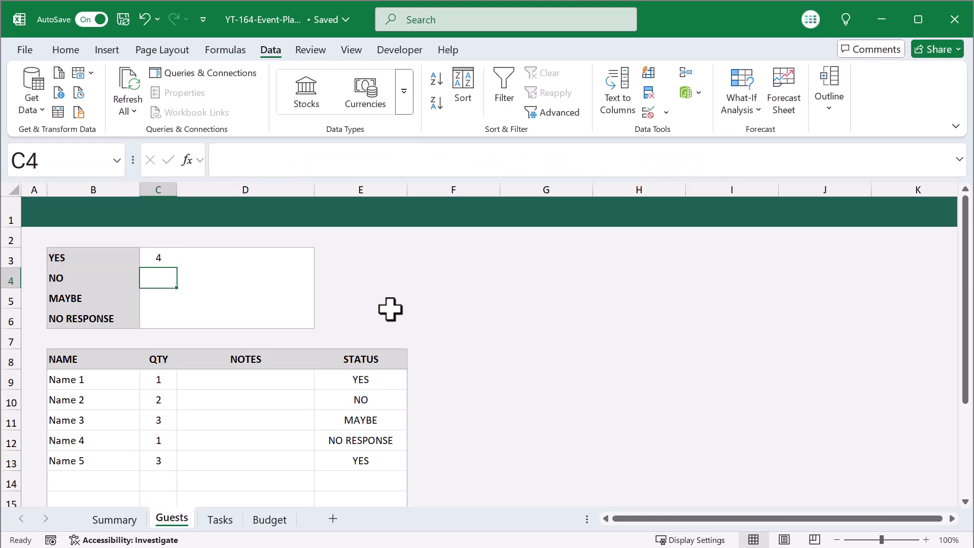
Fill the SUMIF formula from C3 down to C6 without formatting
left_click(153, 261)
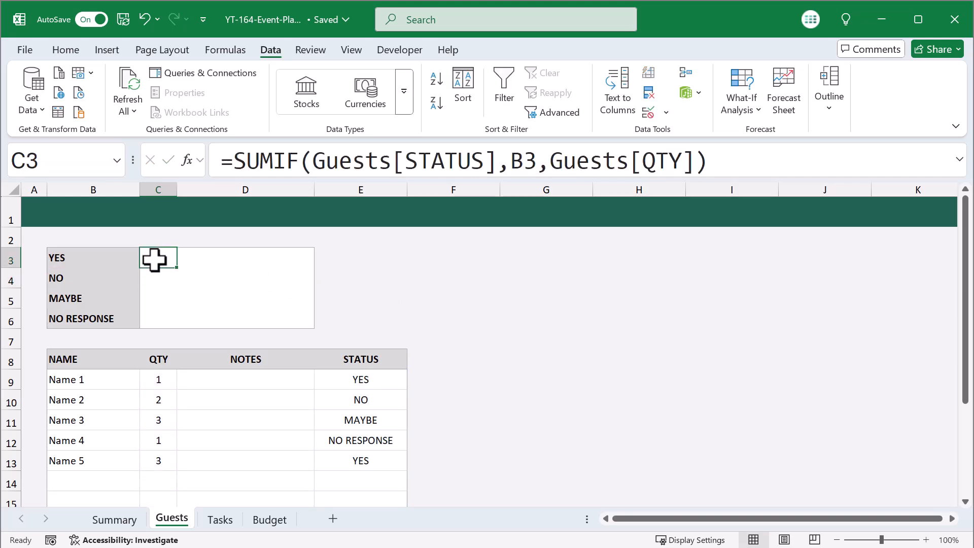
right_click(178, 267)
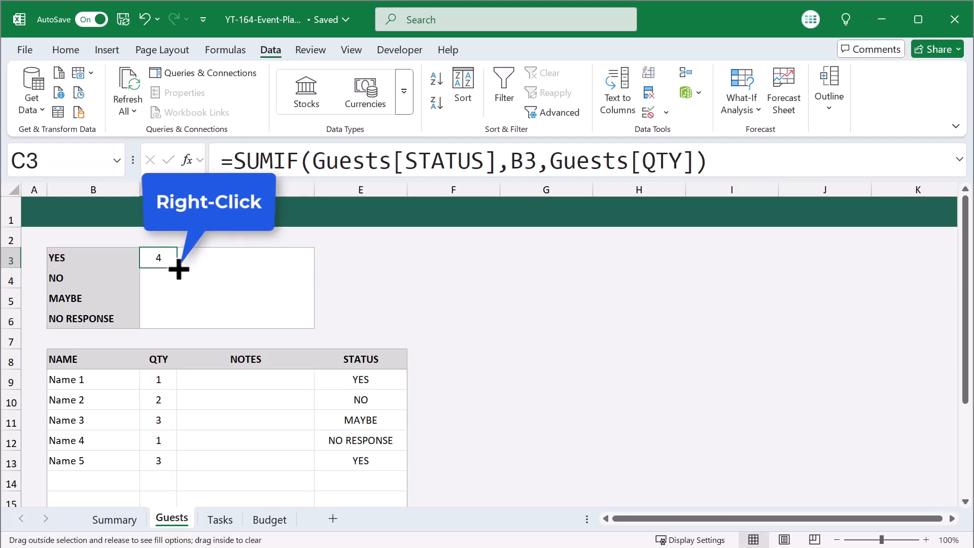
left_click_drag(176, 275, 173, 319)
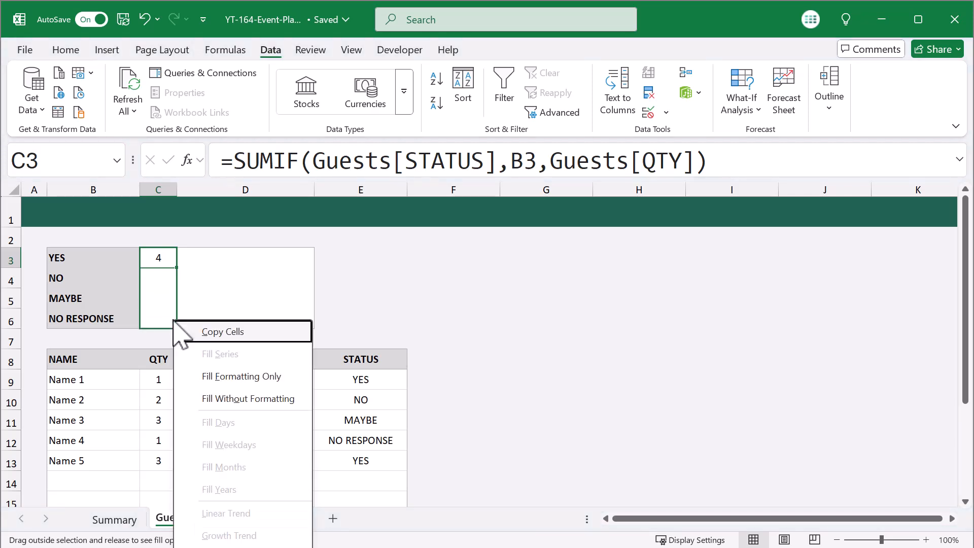
left_click(218, 399)
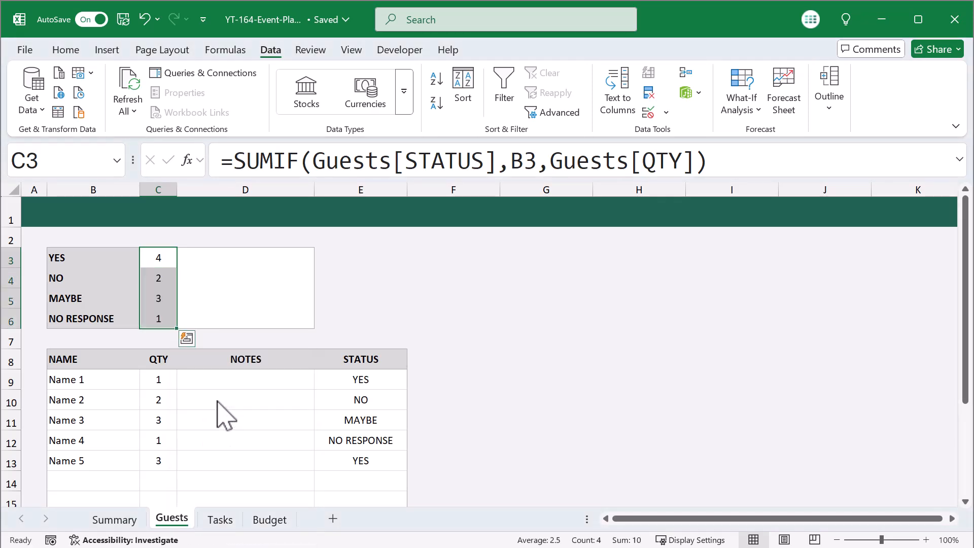
Begin a share formula in cell D3 with =IF(C3=0,0,C3/SUM(
left_click(224, 262)
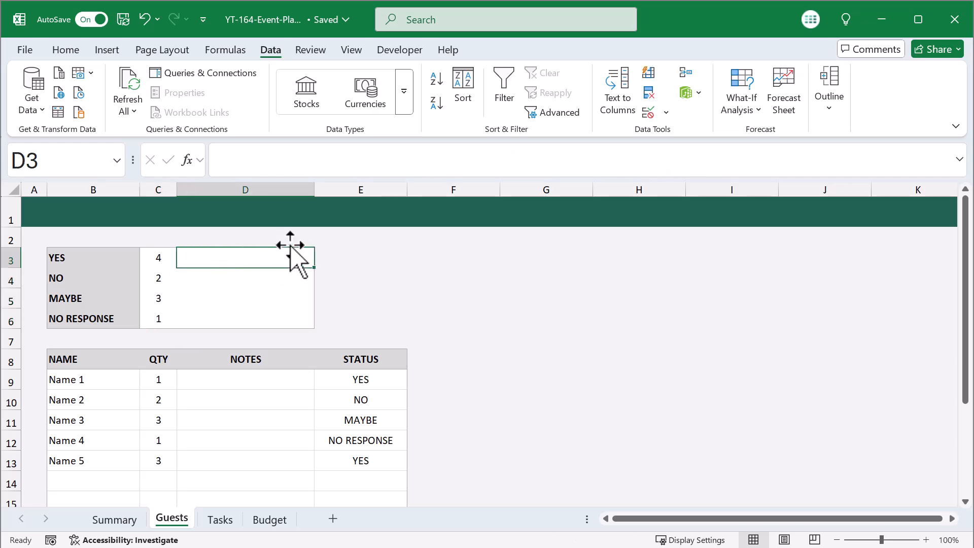
left_click(386, 167)
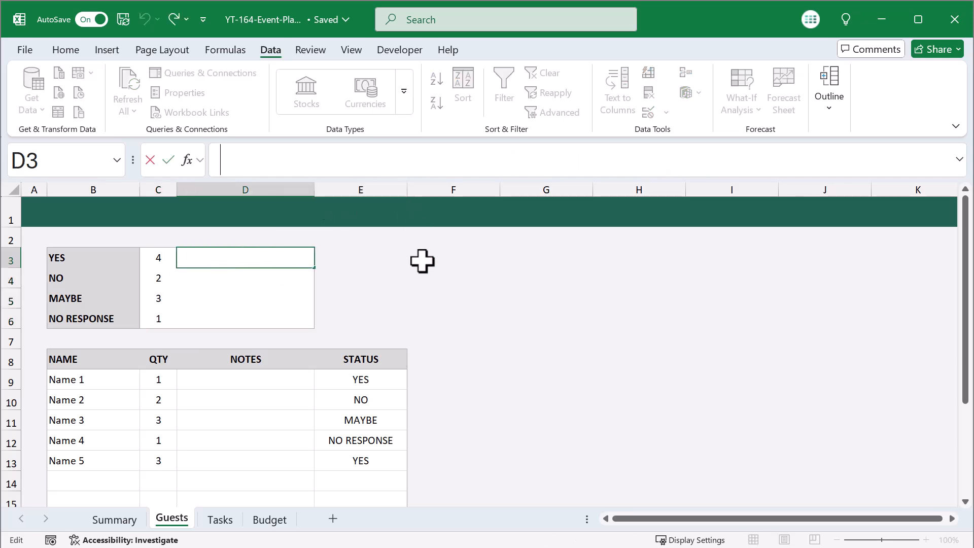
type("=")
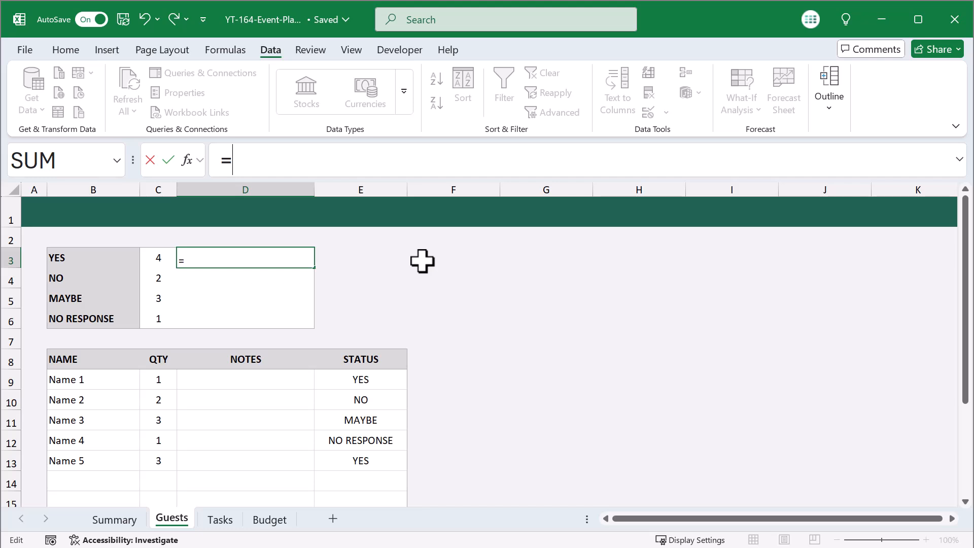
type("ife")
key("BackSpace")
type("(")
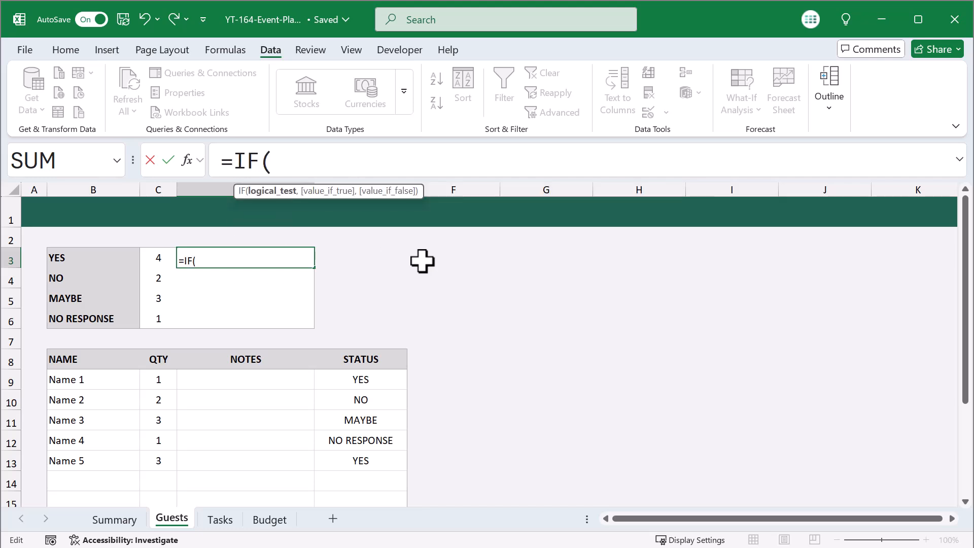
type("C3")
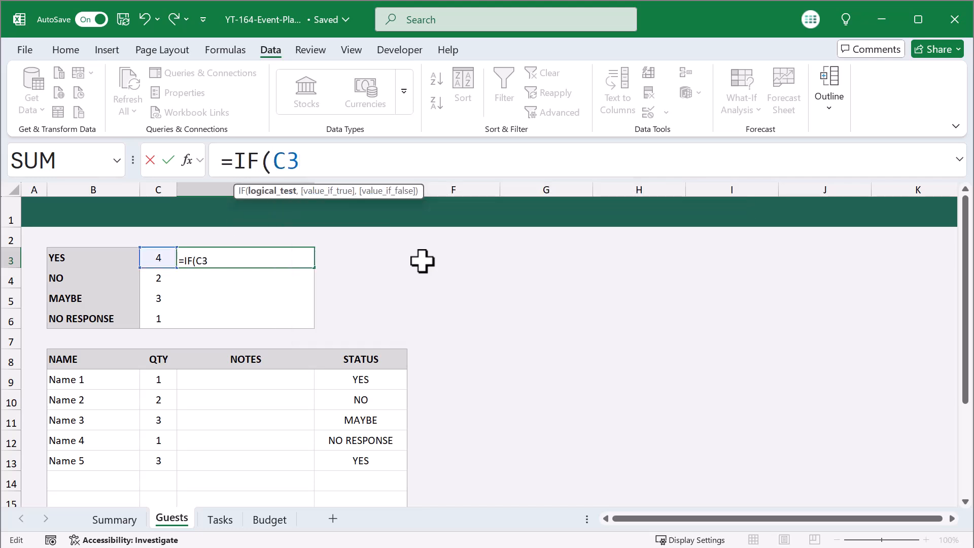
type("=0,")
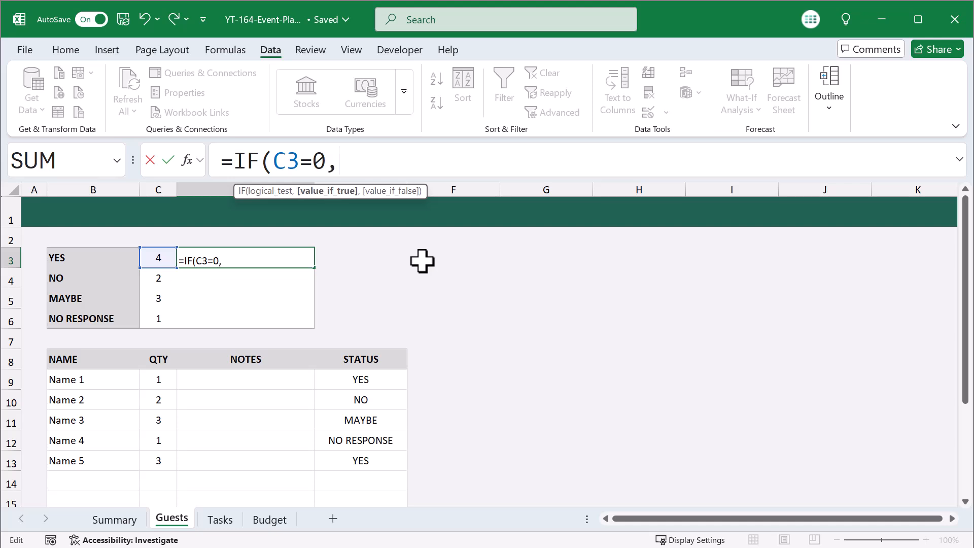
type("0,C3")
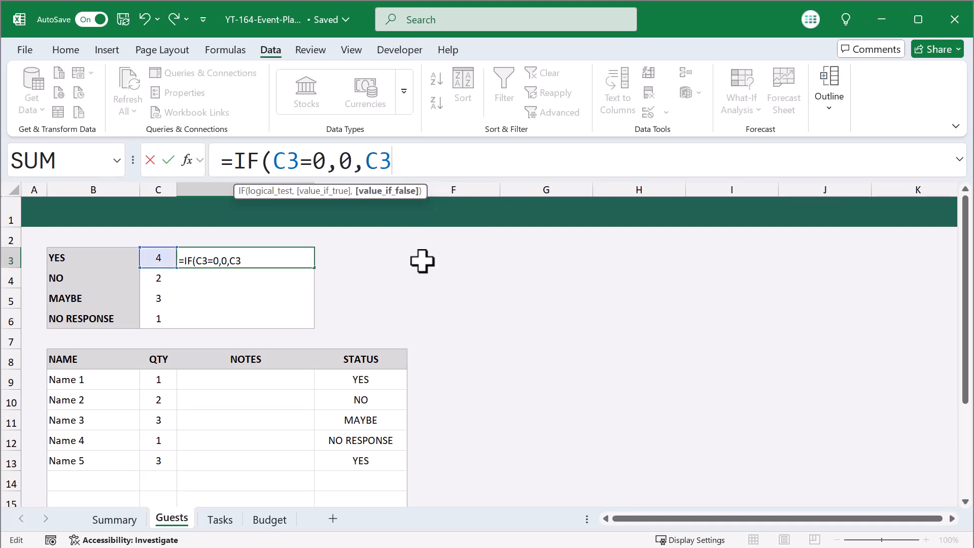
type("/sum(")
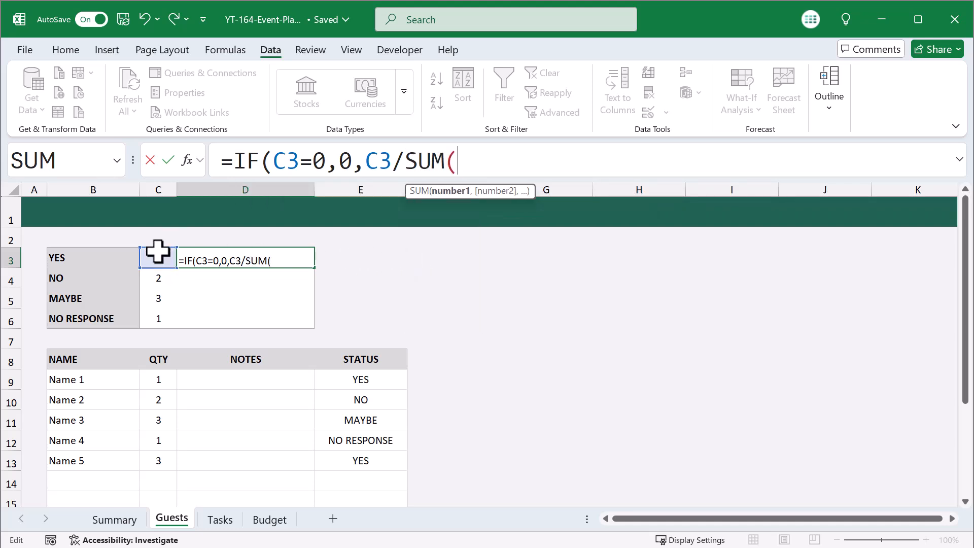
Complete the D3 formula with the absolute sum range $C$3:$C$6, giving =IF(C3=0,0,C3/SUM($C$3:$C$6))
left_click_drag(159, 257, 159, 319)
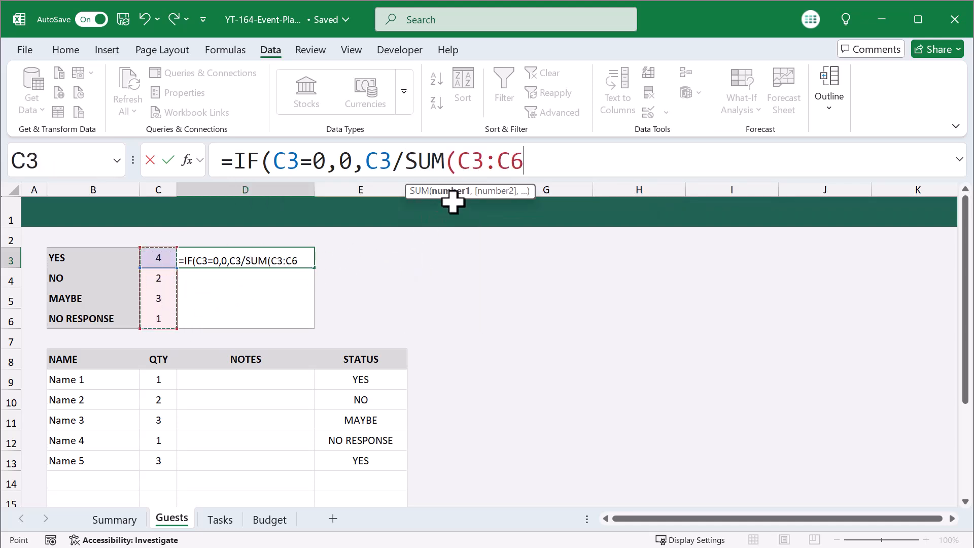
left_click(461, 160)
type("$")
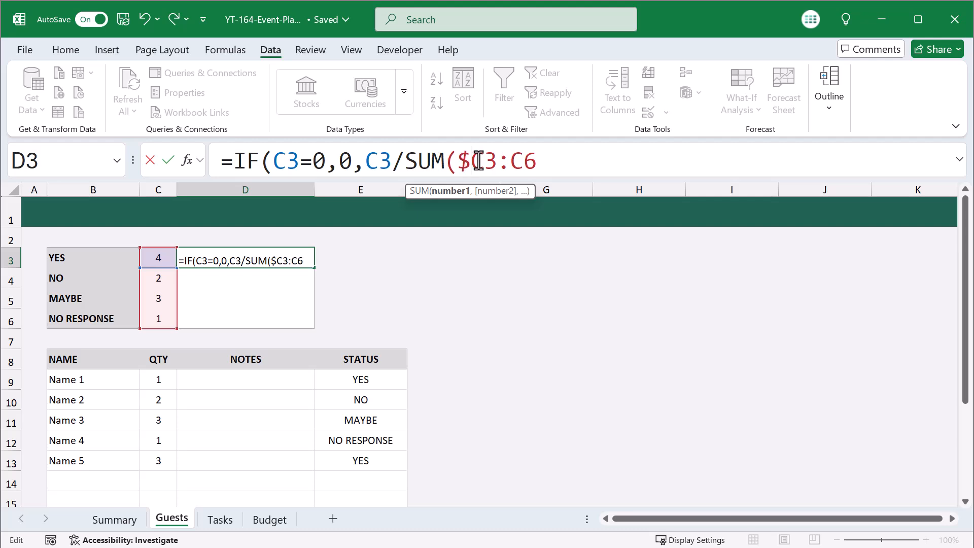
key("Right")
type("$")
left_click(529, 161)
type("$")
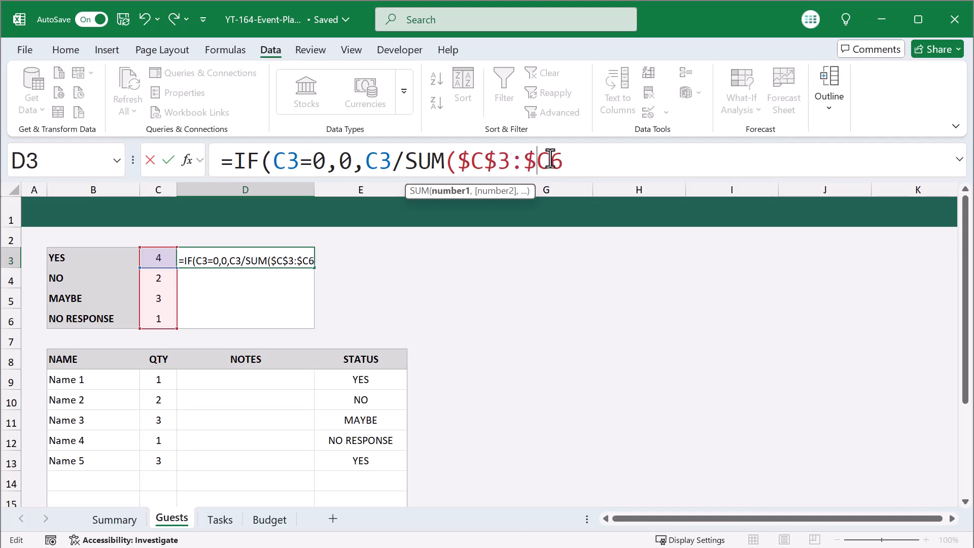
key("Right")
type("$6)")
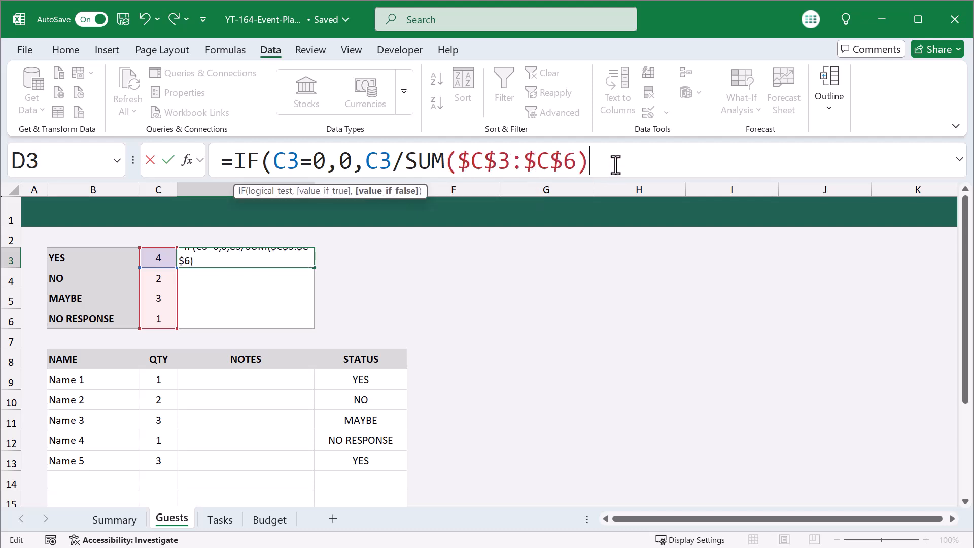
type(")")
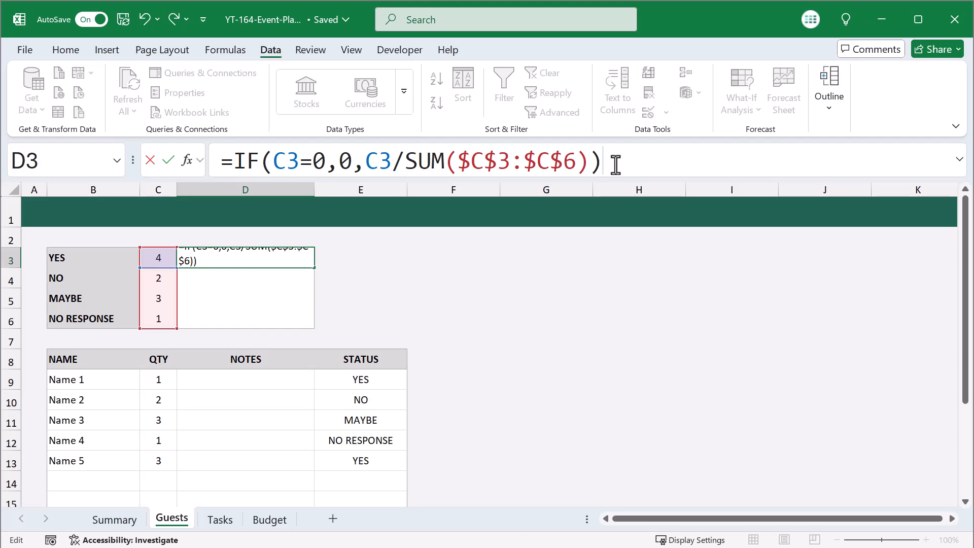
key("Return")
Fill the share formula from D3 down to D6 without formatting
left_click(297, 258)
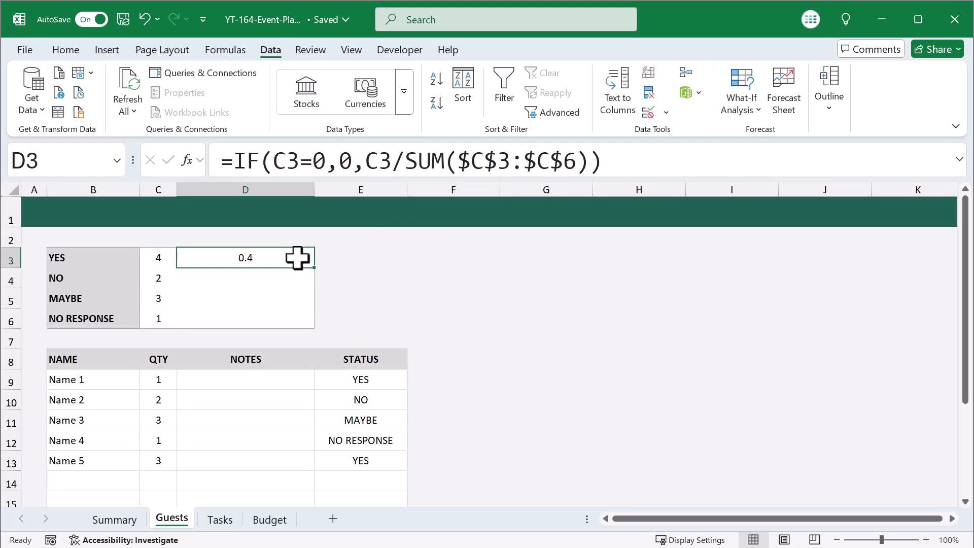
right_click(316, 269)
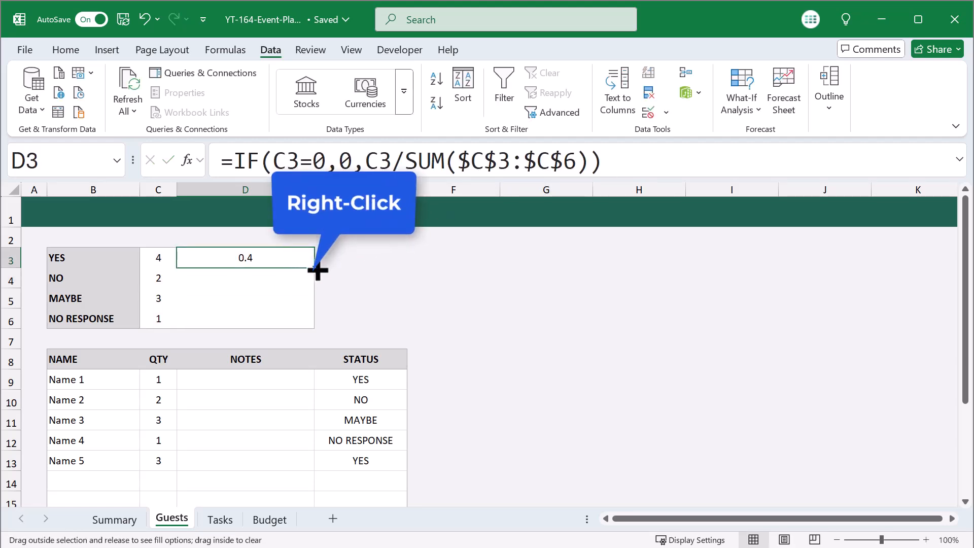
left_click_drag(315, 274, 316, 321)
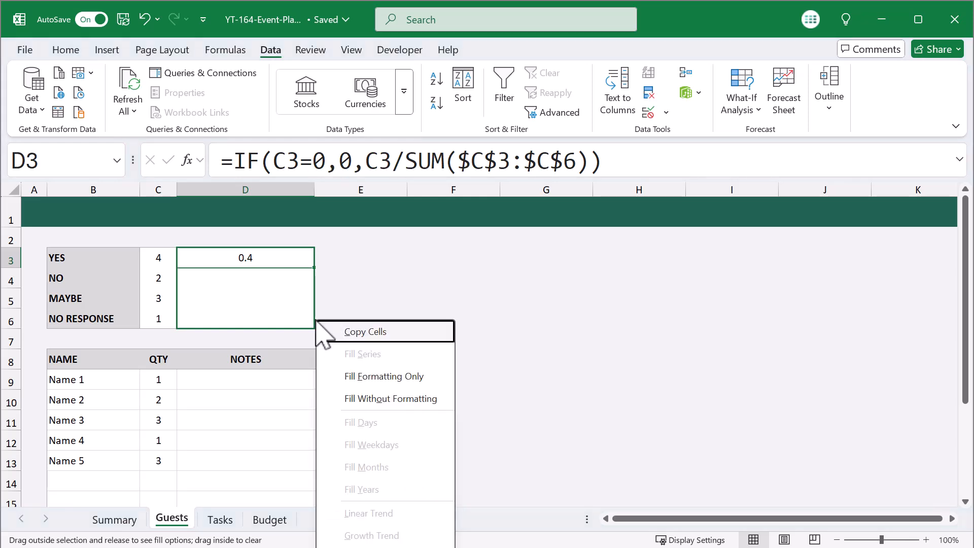
left_click(364, 400)
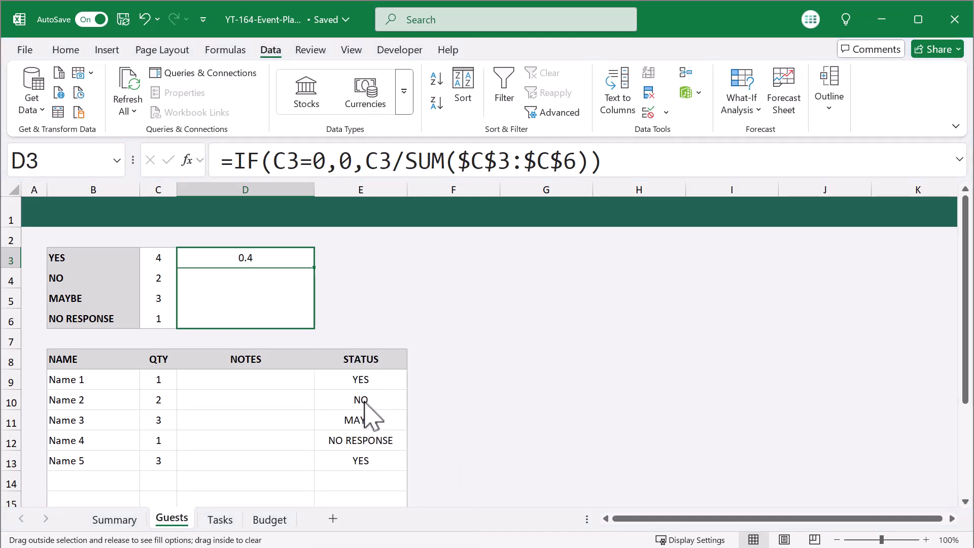
left_click(425, 261)
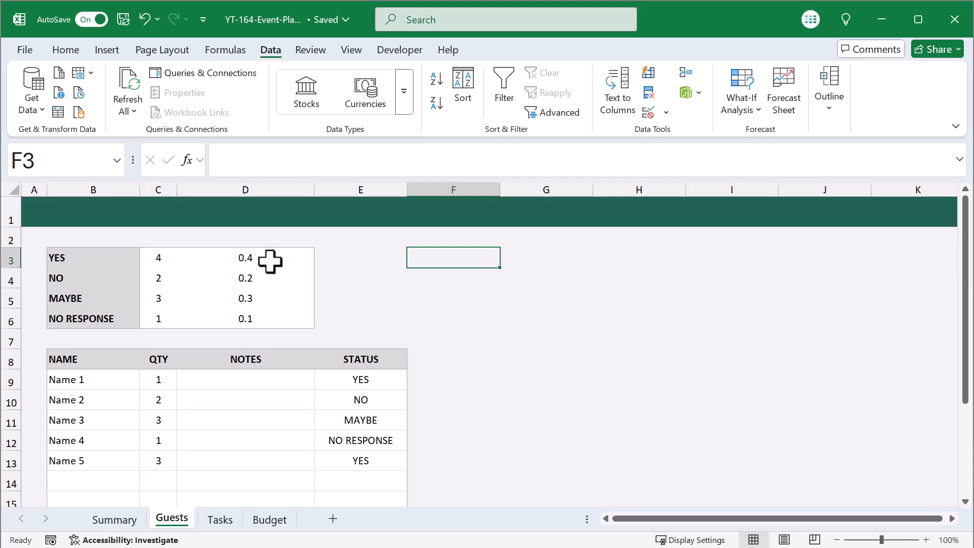
Start a custom data bar conditional formatting rule for D3:D6 that shows the bar only
left_click_drag(270, 261, 282, 316)
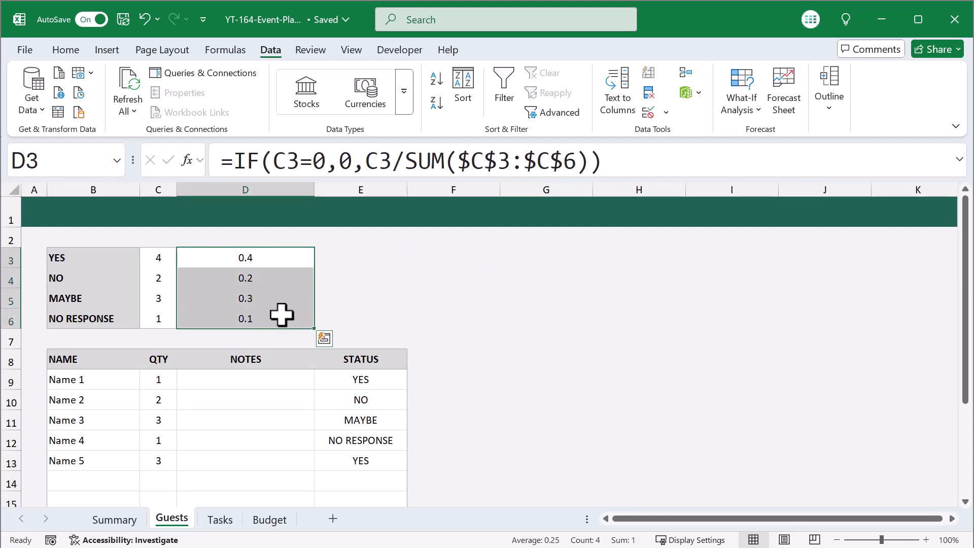
left_click(66, 50)
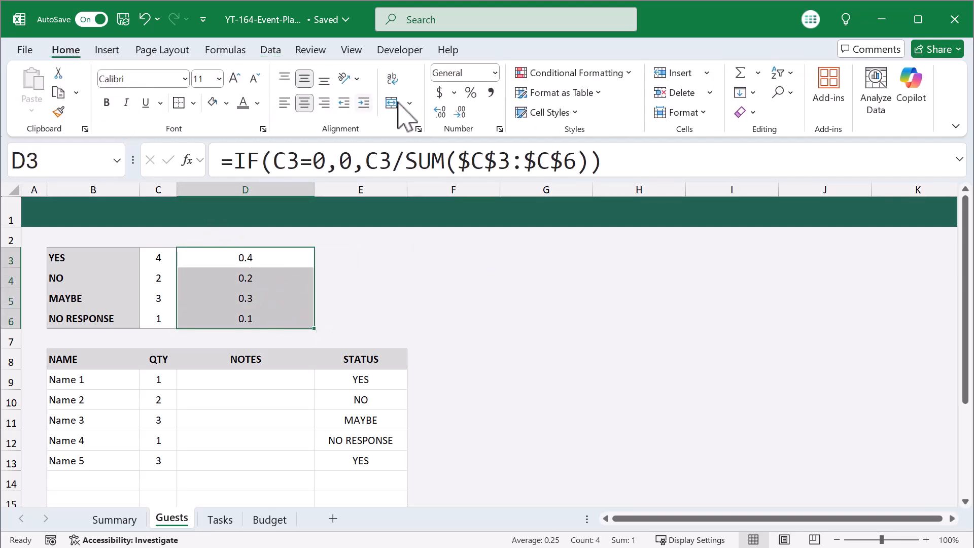
left_click(541, 74)
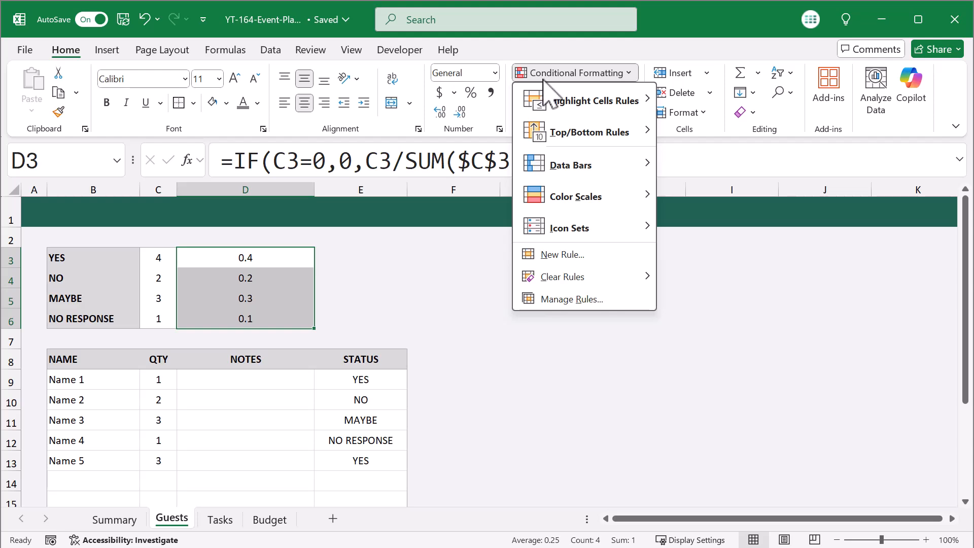
mouse_move(618, 177)
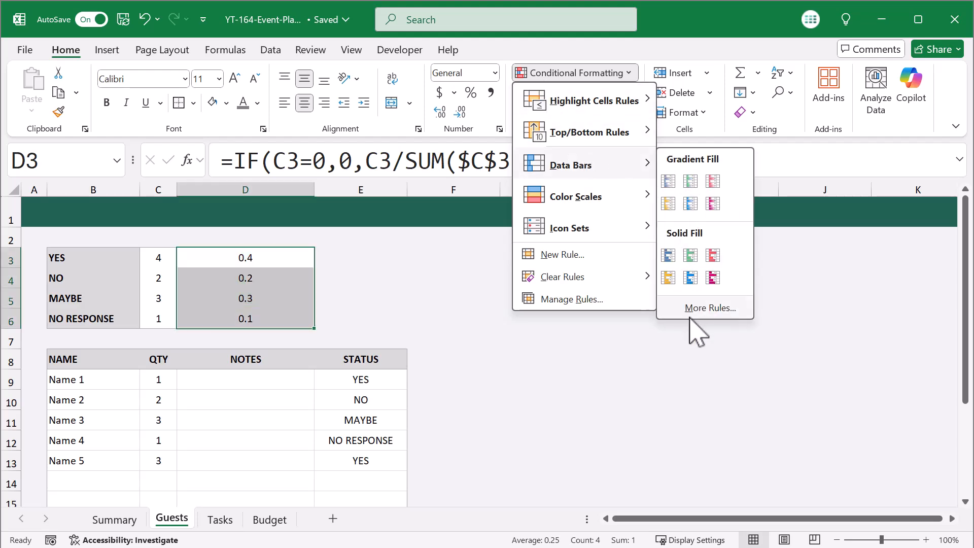
left_click(709, 307)
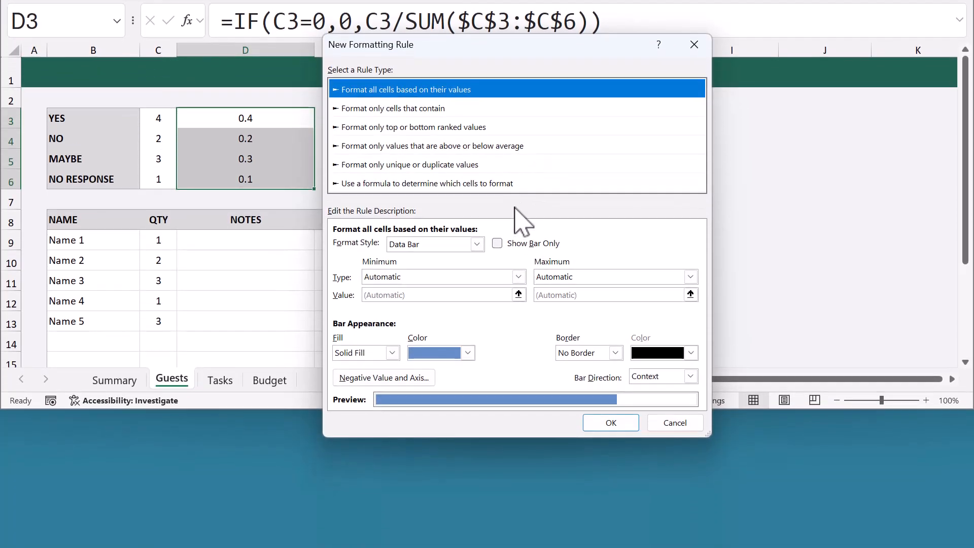
left_click(497, 244)
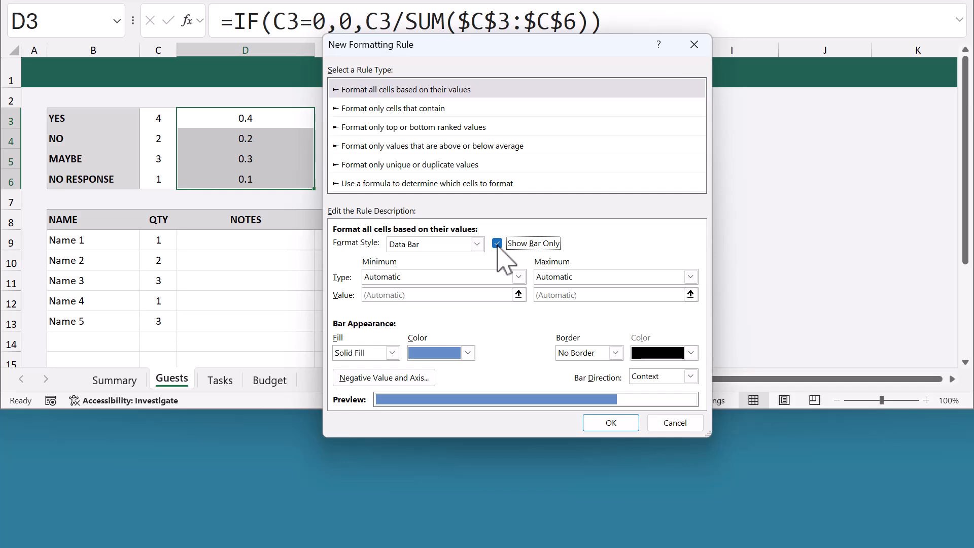
Set the data bar rule's minimum to Number 0 and its maximum to Number 1
left_click(477, 277)
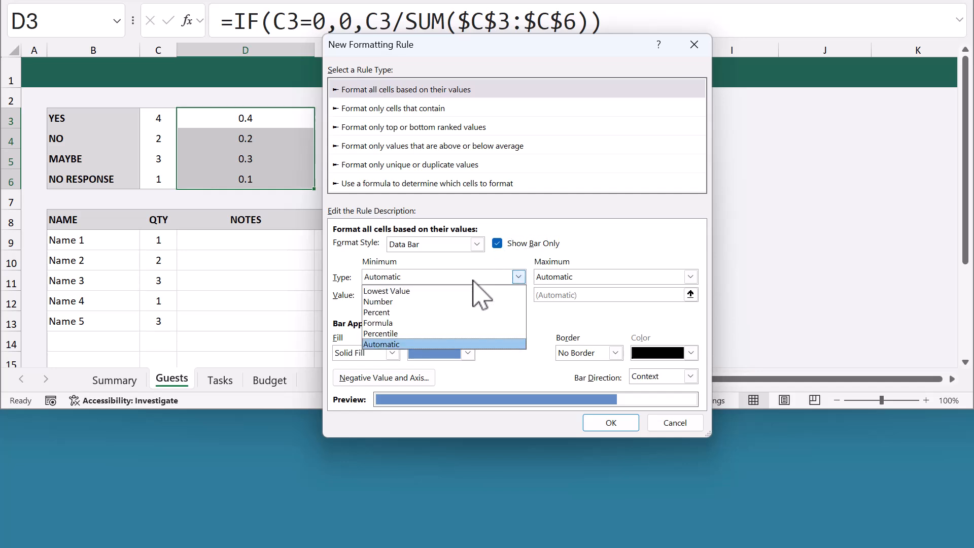
left_click(469, 304)
left_click(561, 278)
left_click(561, 300)
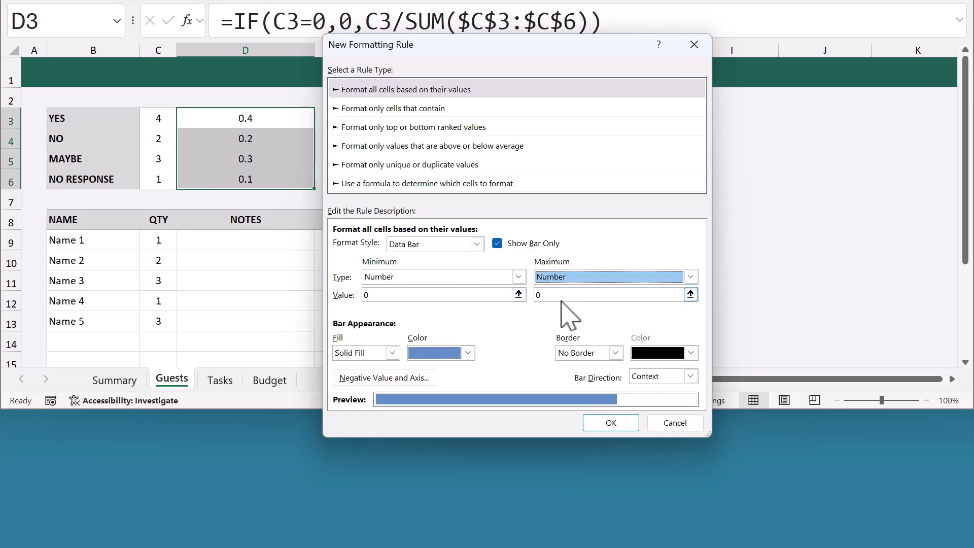
left_click(560, 300)
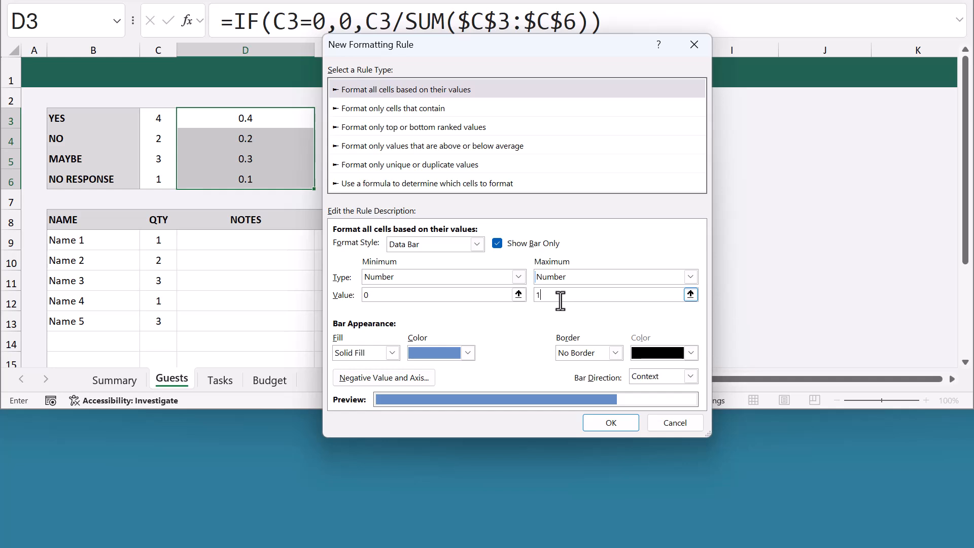
Give the data bars a gradient fill in the recently used lighter green and apply the rule
left_click(392, 353)
left_click(385, 379)
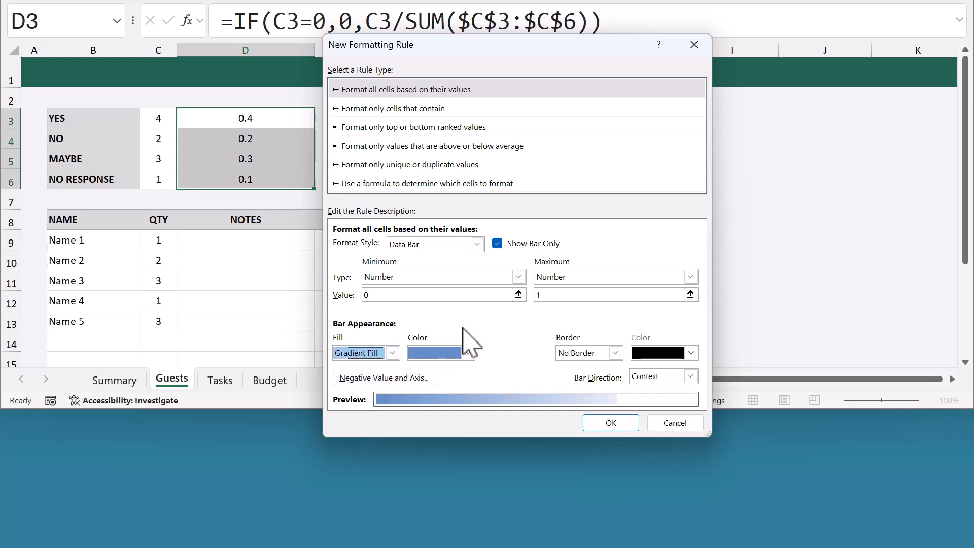
left_click(466, 354)
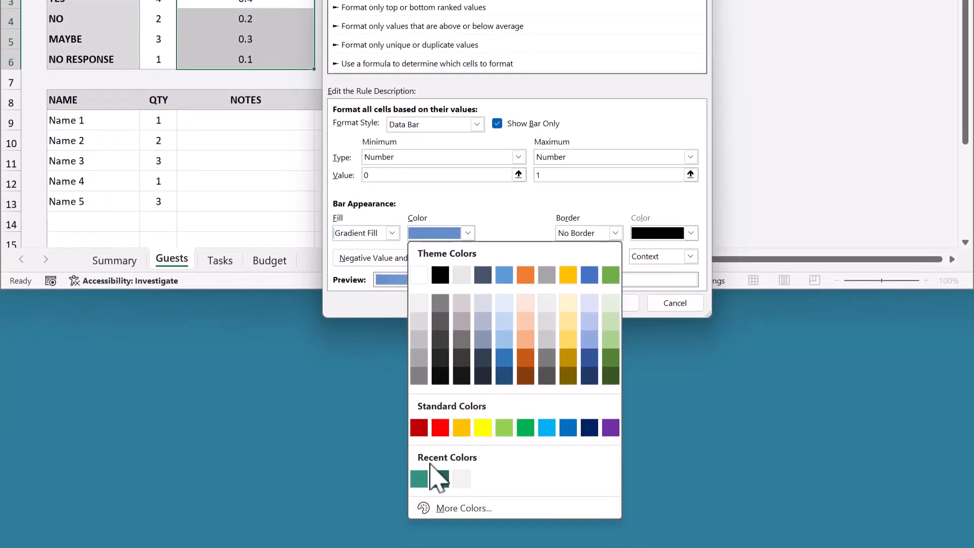
left_click(419, 478)
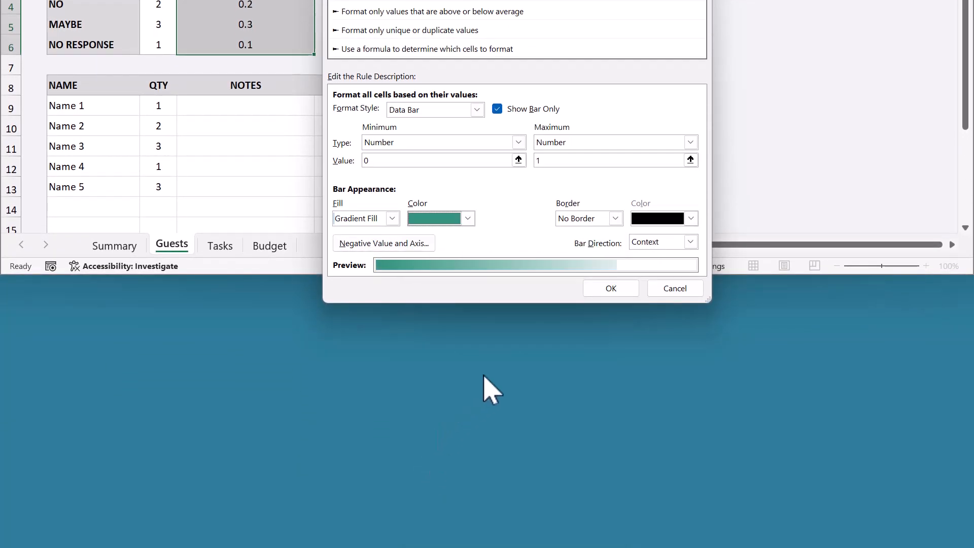
left_click(609, 290)
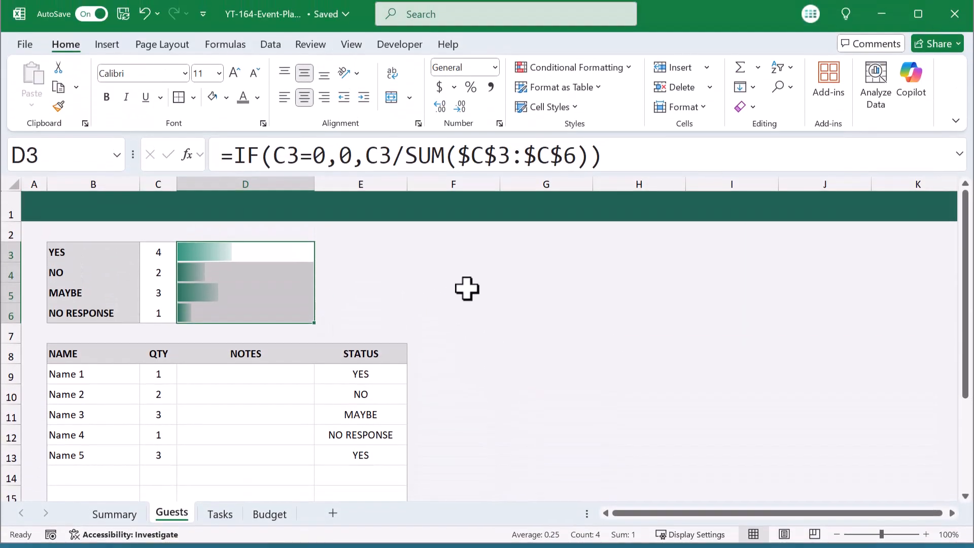
left_click(474, 268)
Enter the heading formula ="Guests ("&SUM(Guests[QTY])&")" in B1 of the Guests sheet
left_click(102, 207)
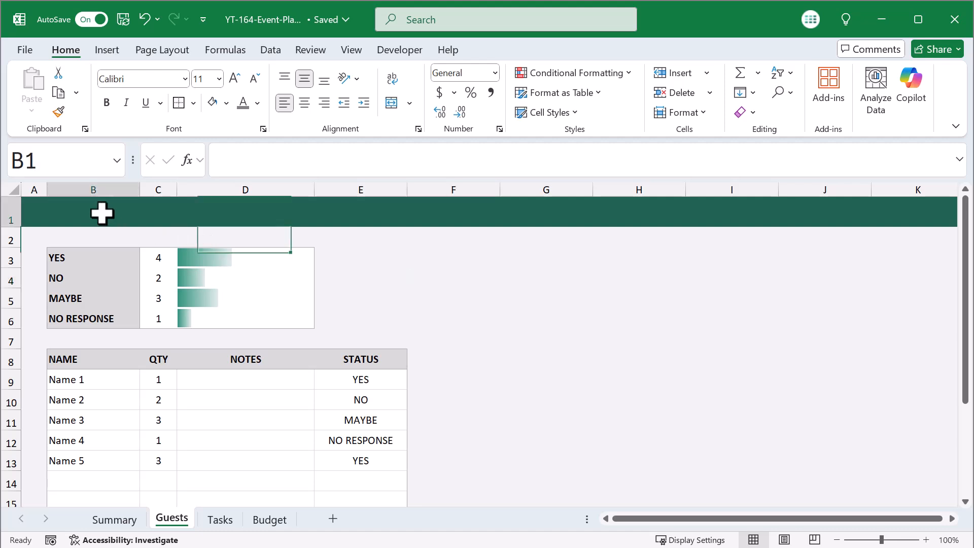
left_click(332, 157)
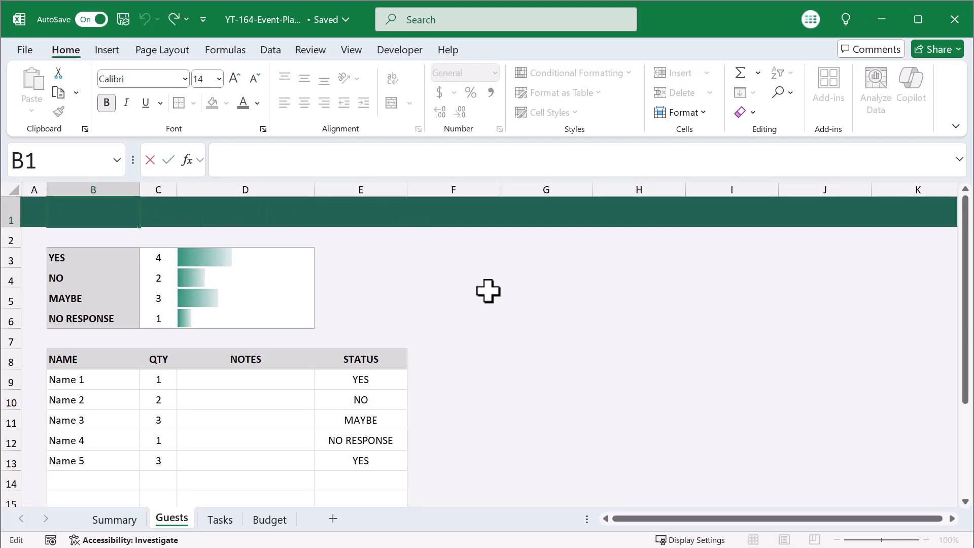
type("=\"Guests (\"&")
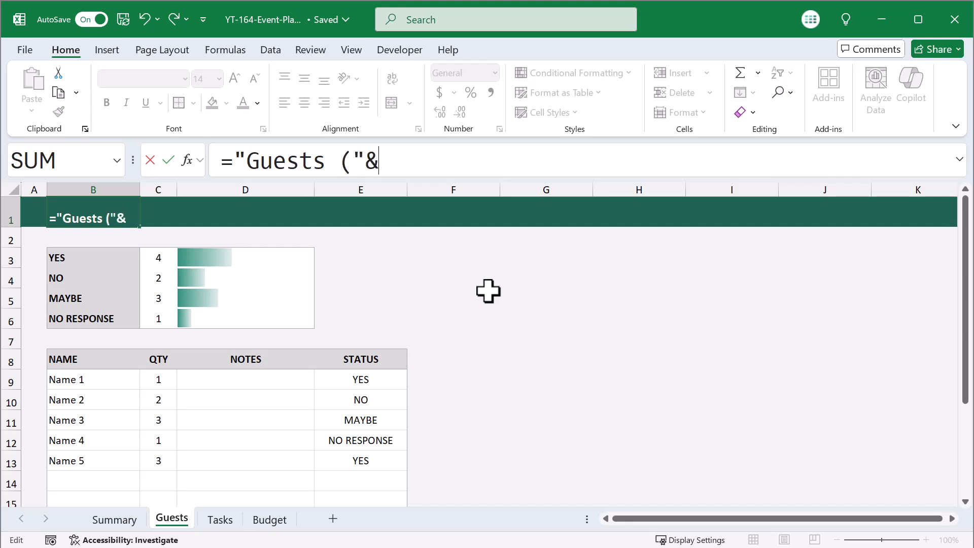
type("SUm")
key("Tab")
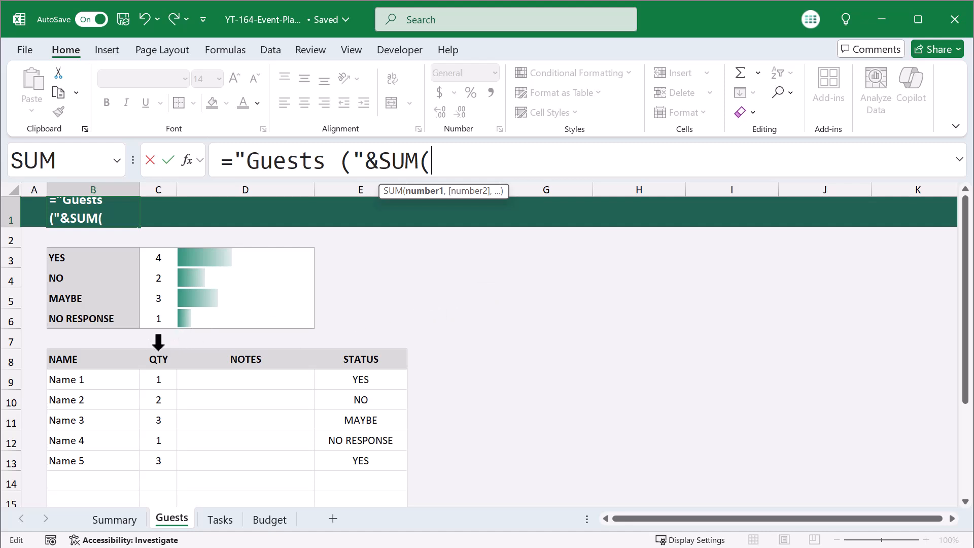
left_click(158, 351)
type(")&\"")
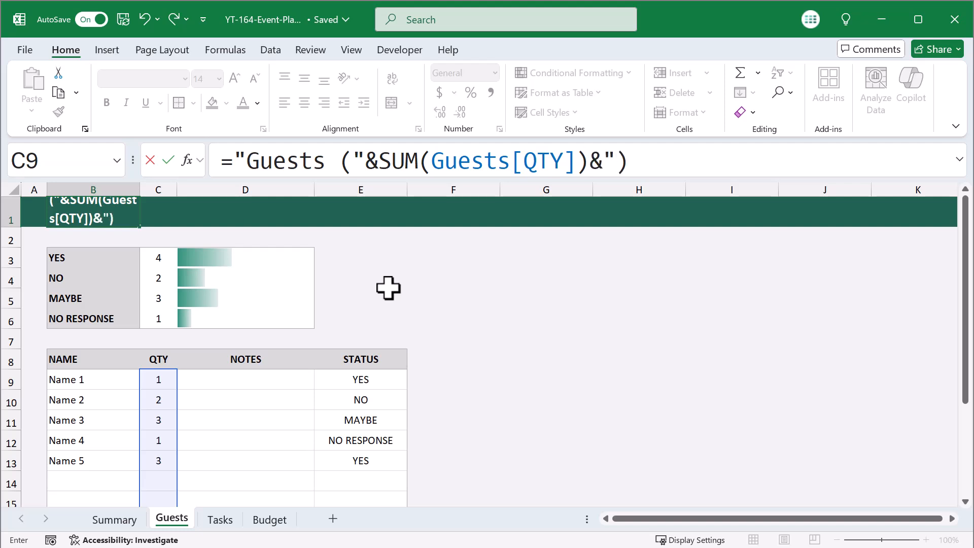
key("Return")
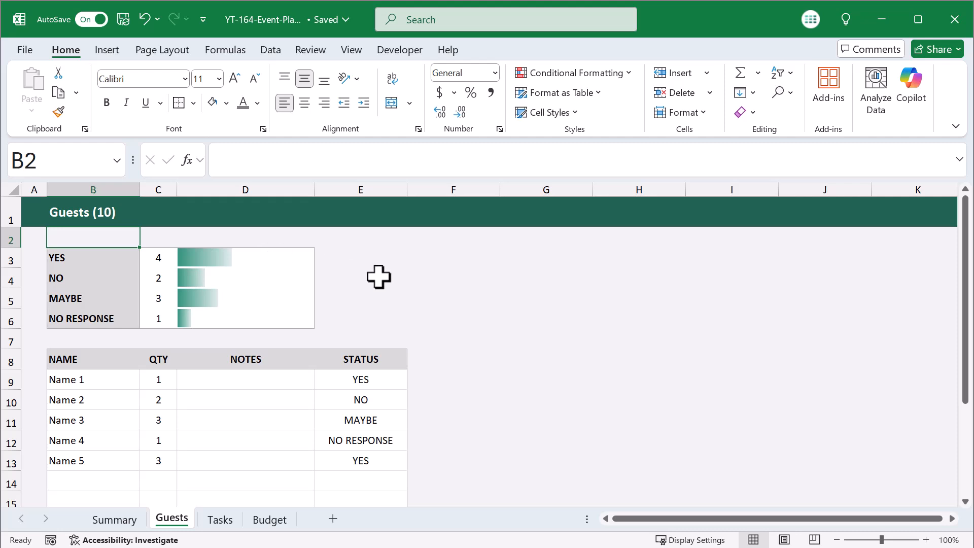
scroll(415, 284, "down", 1)
scroll(415, 284, "up", 1)
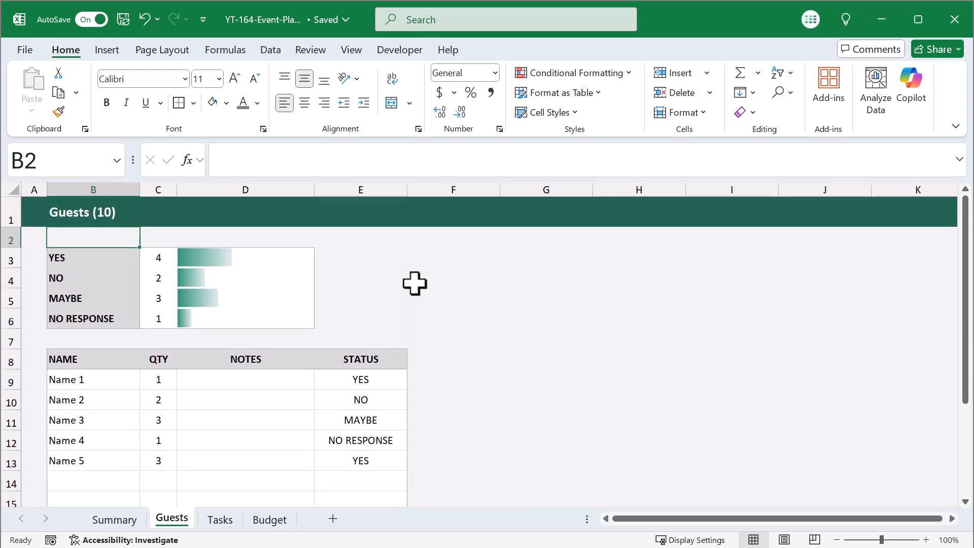
Enter the heading "Summary" in B1 of the Summary sheet
left_click(135, 518)
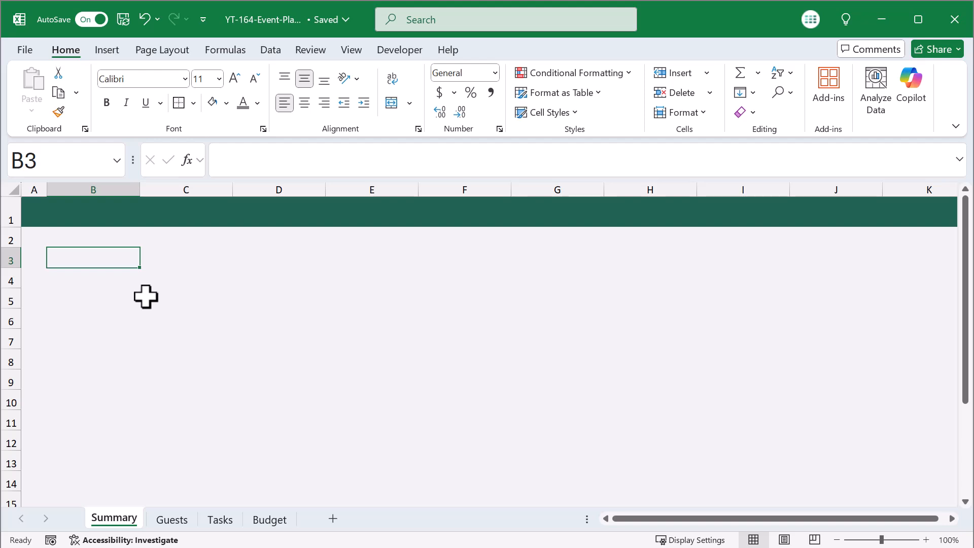
left_click(114, 214)
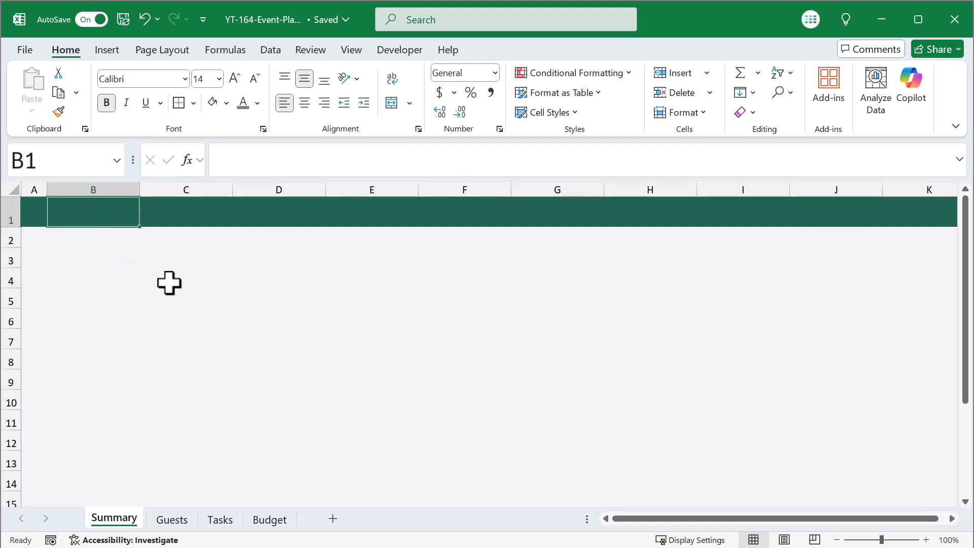
type("Summary")
key("Return")
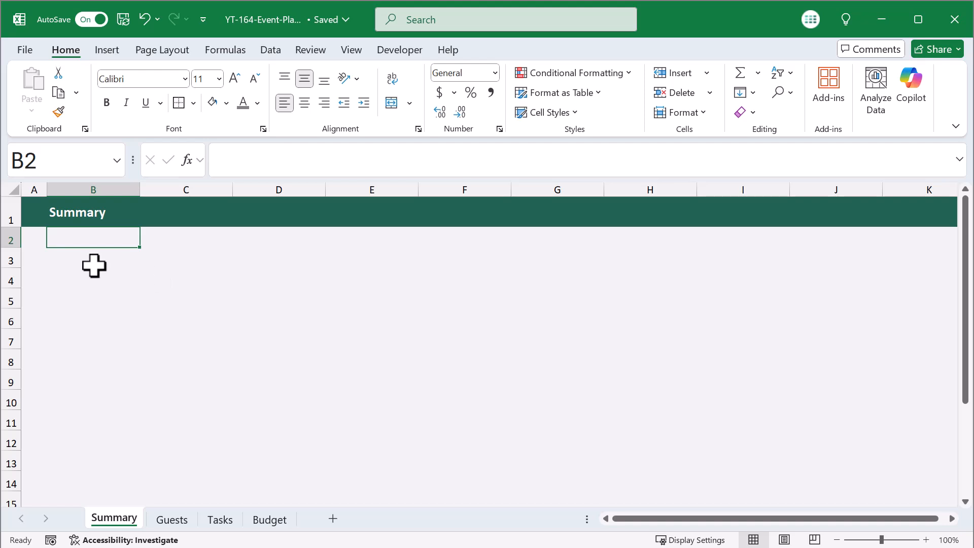
Format B3:C4 on the Summary sheet as bold with all borders and a light grey fill
left_click_drag(89, 263, 154, 272)
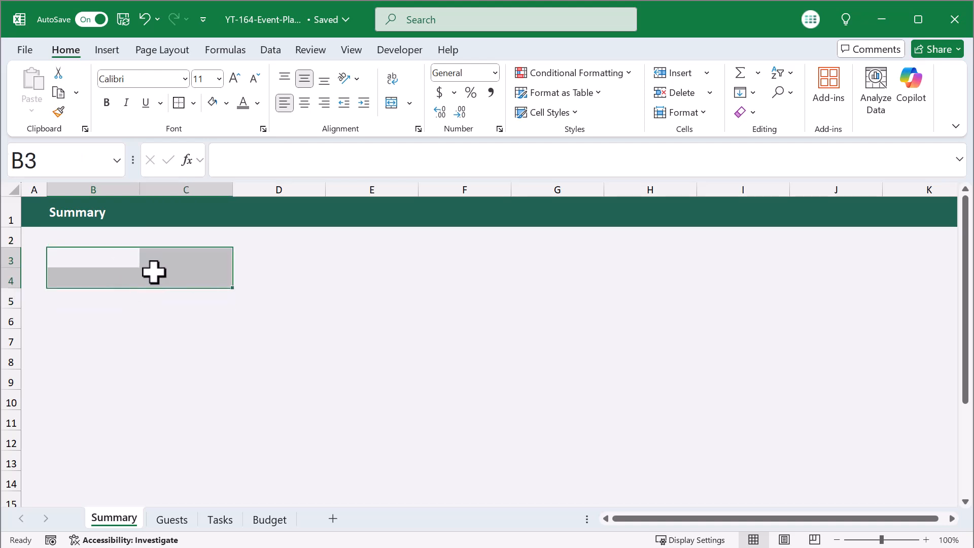
left_click(106, 103)
left_click(193, 103)
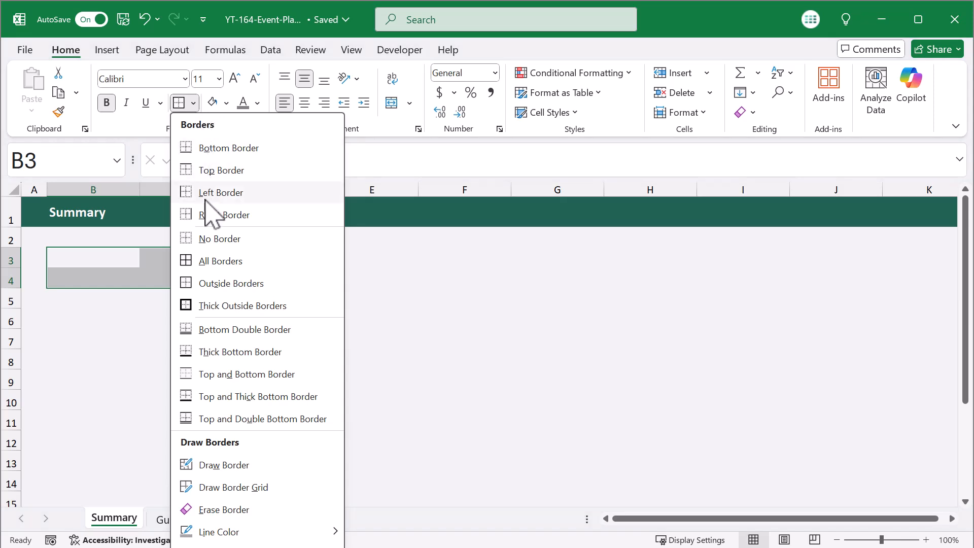
left_click(212, 261)
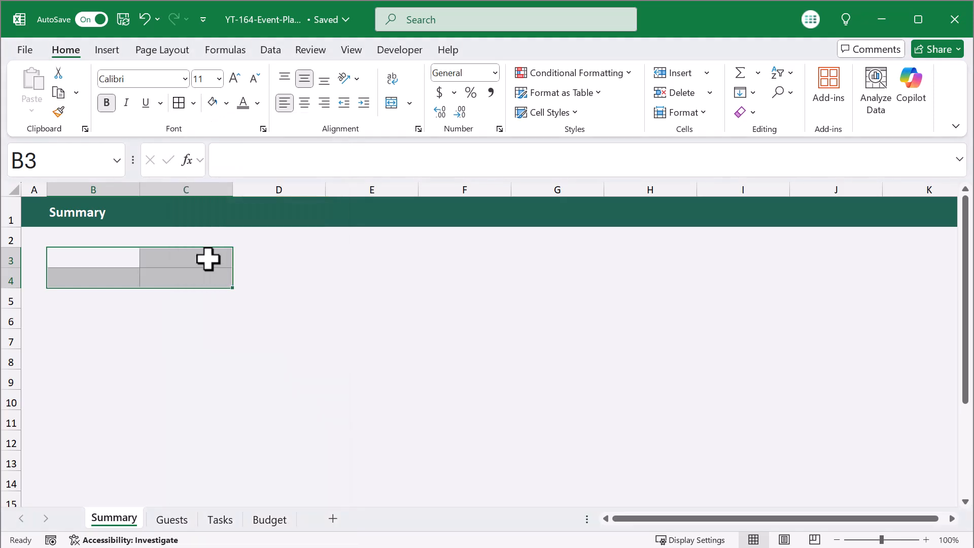
left_click(226, 103)
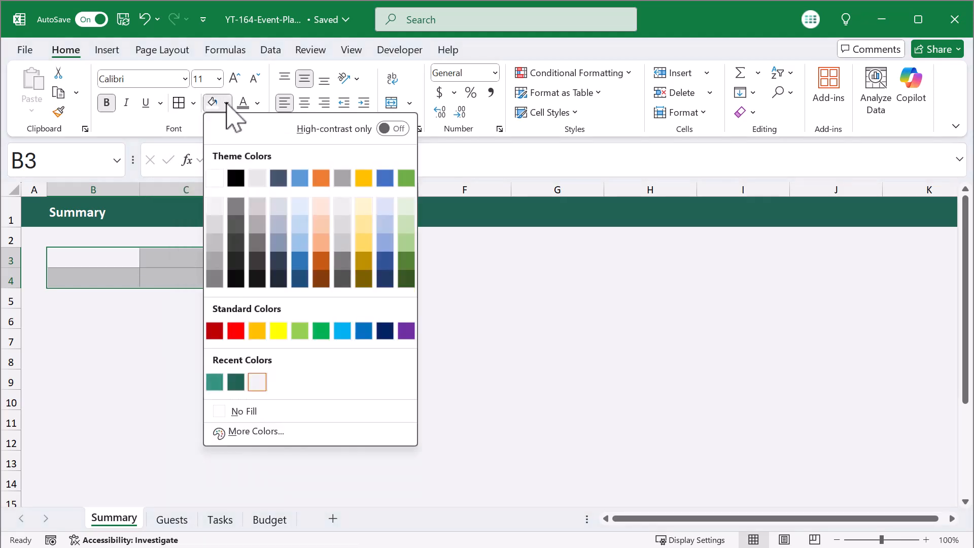
left_click(215, 223)
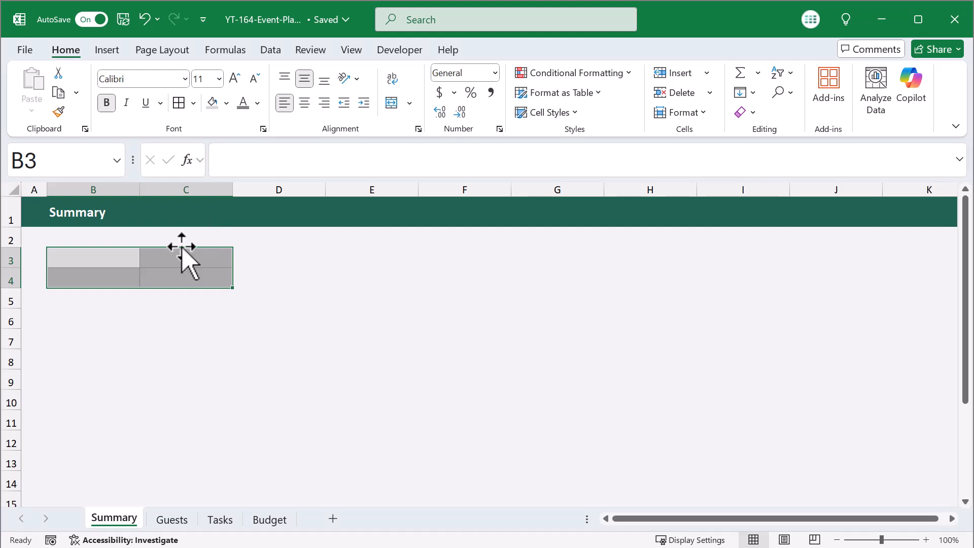
Copy the formatting of B3:C4 to E3:F4 and to B6:C8 with Format Painter
left_click(61, 111)
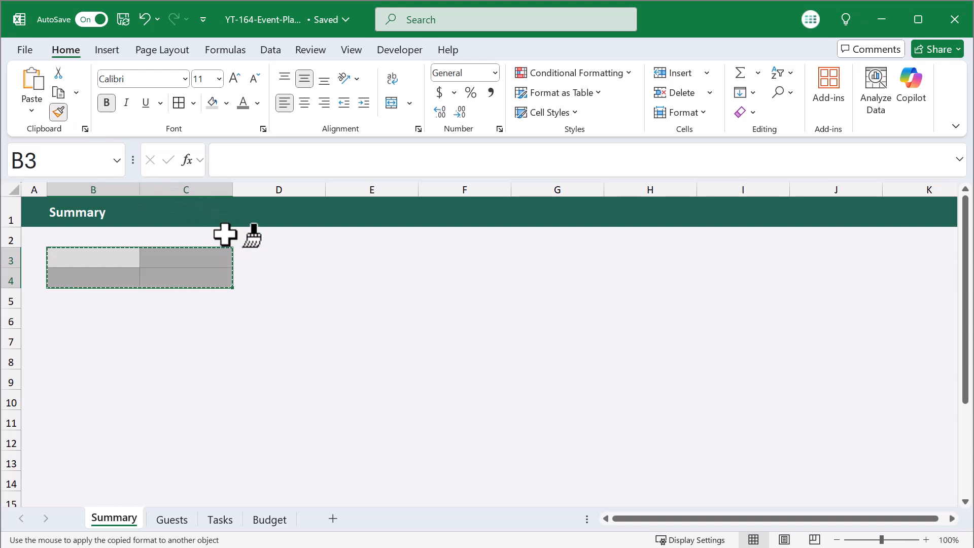
left_click(348, 258)
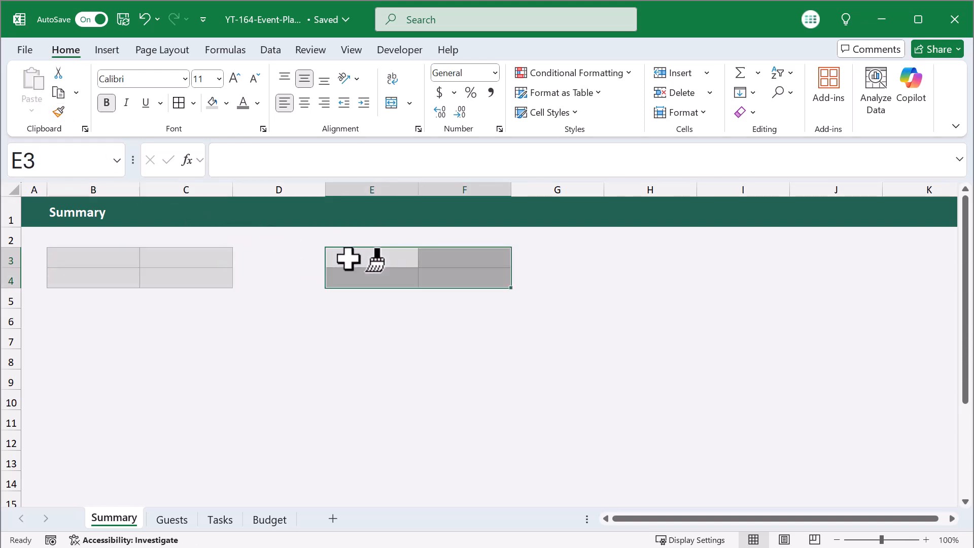
left_click_drag(109, 254, 170, 269)
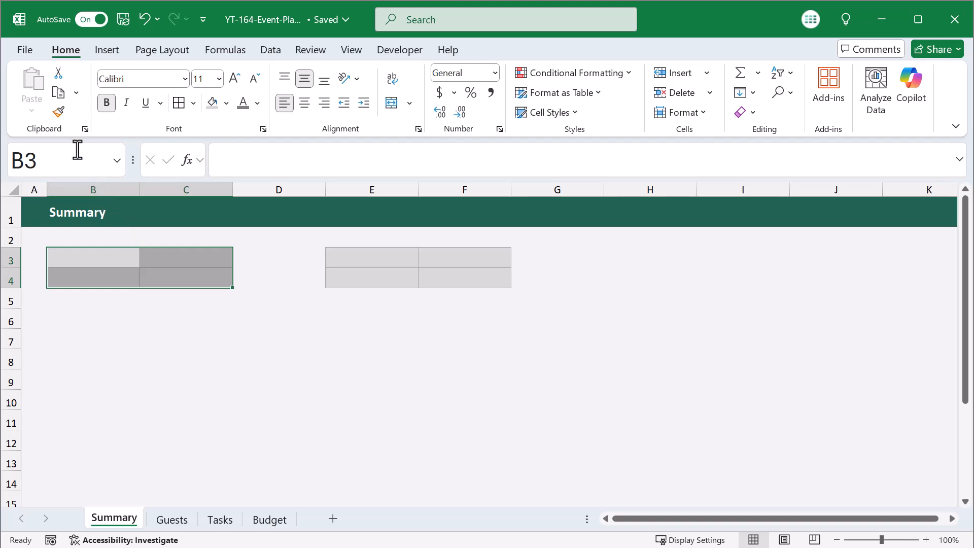
left_click(60, 115)
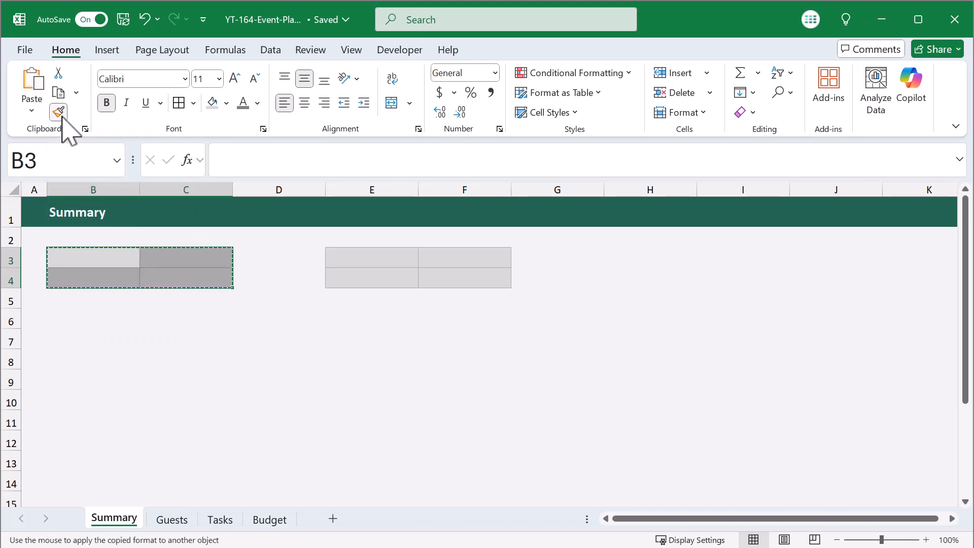
mouse_move(76, 318)
left_mouse_down()
mouse_move(167, 322)
mouse_move(164, 373)
mouse_move(166, 359)
left_mouse_up()
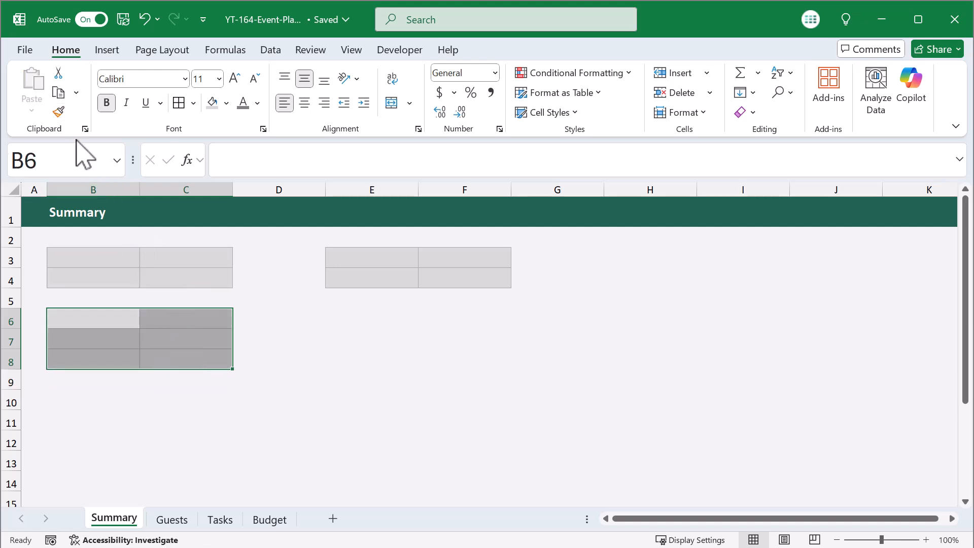
Copy the formatting of B6:C8 to E6:F8 with Format Painter
left_click(59, 112)
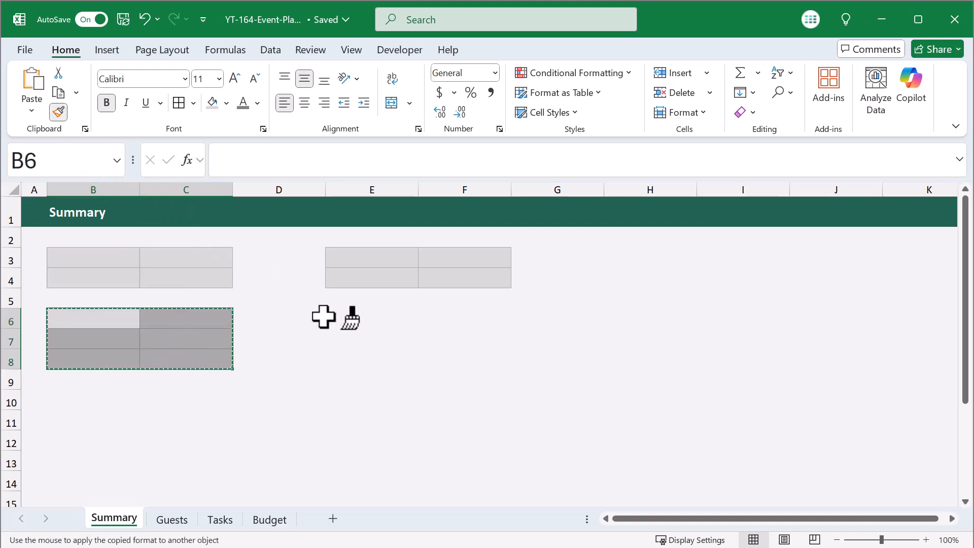
mouse_move(346, 325)
left_mouse_down()
mouse_move(457, 341)
mouse_move(450, 373)
mouse_move(448, 363)
left_mouse_up()
left_click(285, 332)
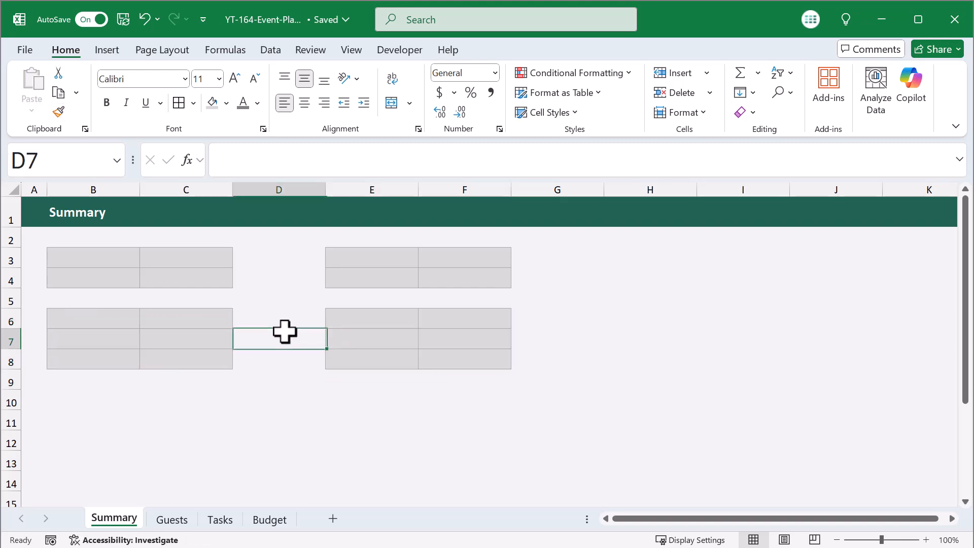
Fill cell C3 with white
left_click(170, 257)
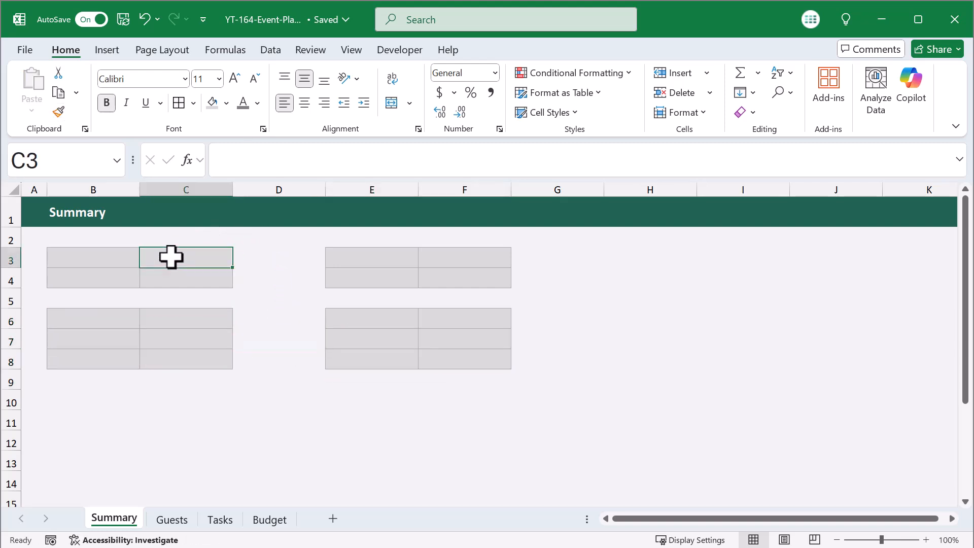
left_click(226, 103)
left_click(216, 180)
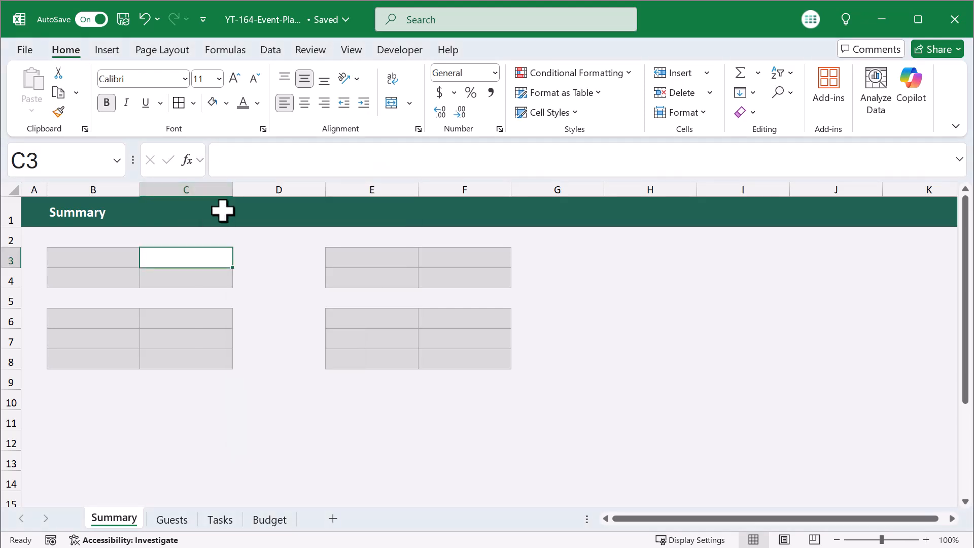
Set the width of column D to 6
left_click(270, 188)
right_click(270, 181)
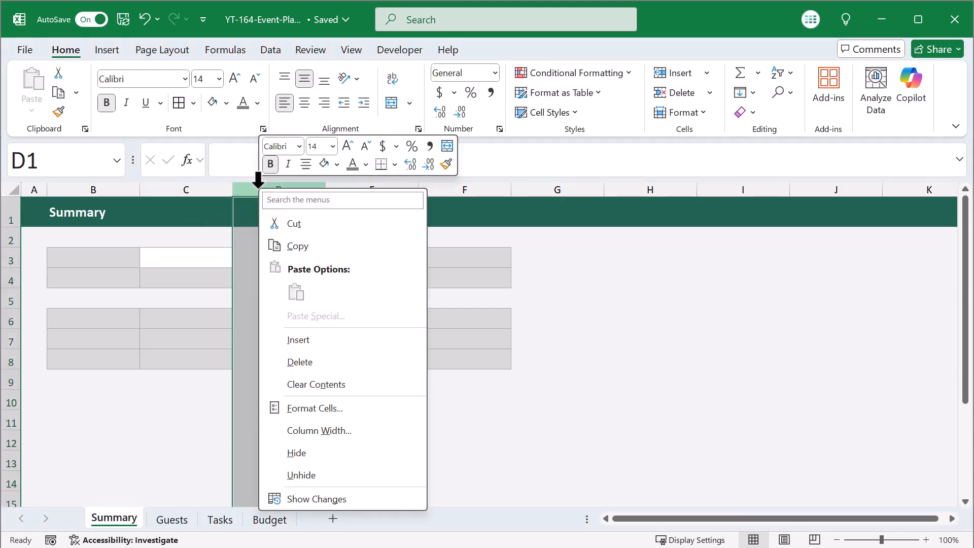
left_click(335, 429)
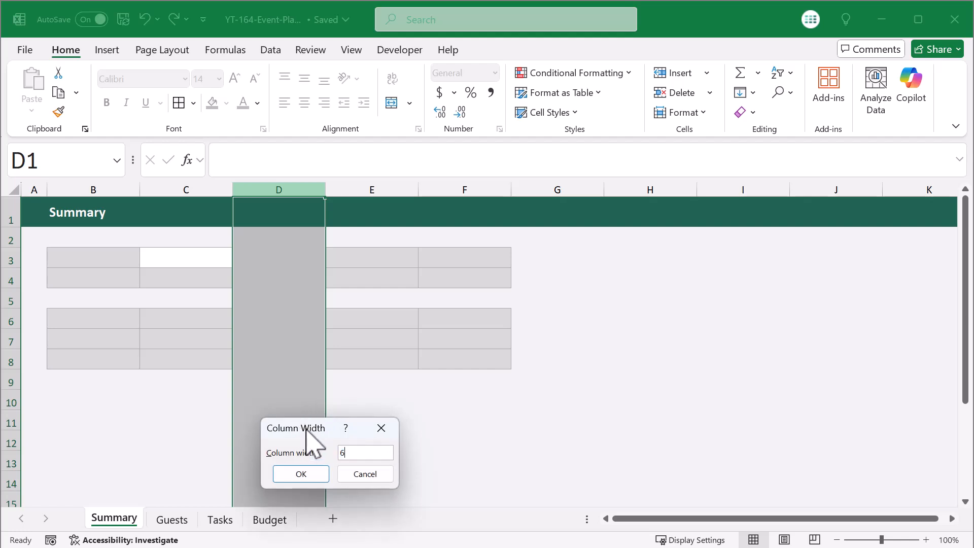
type("6")
left_click(320, 473)
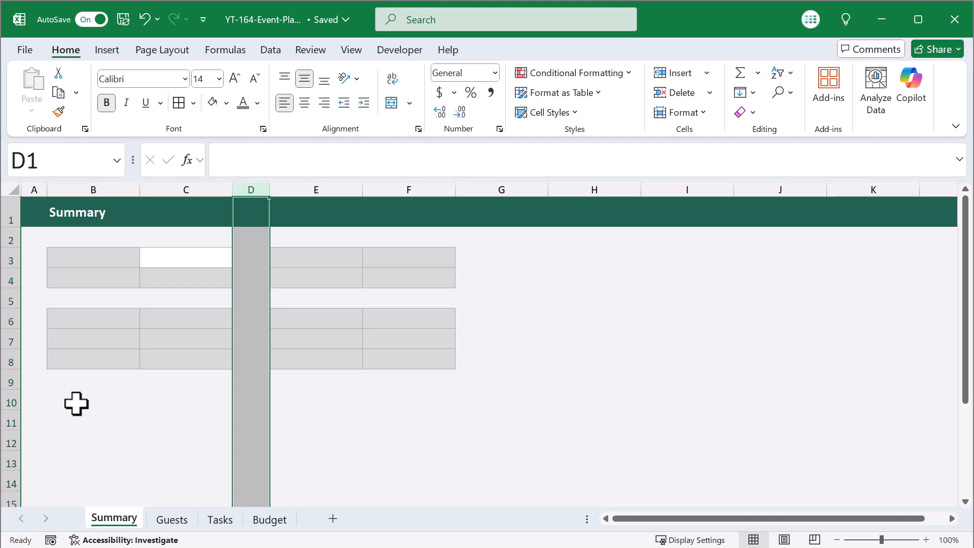
Format B10:F10 as bold with all borders and a white fill
left_click_drag(76, 403, 368, 406)
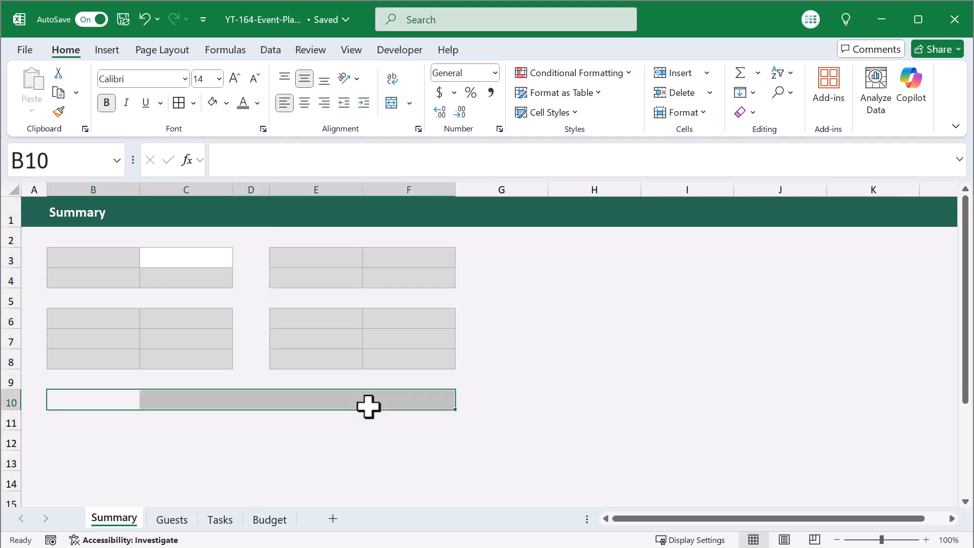
left_click(106, 103)
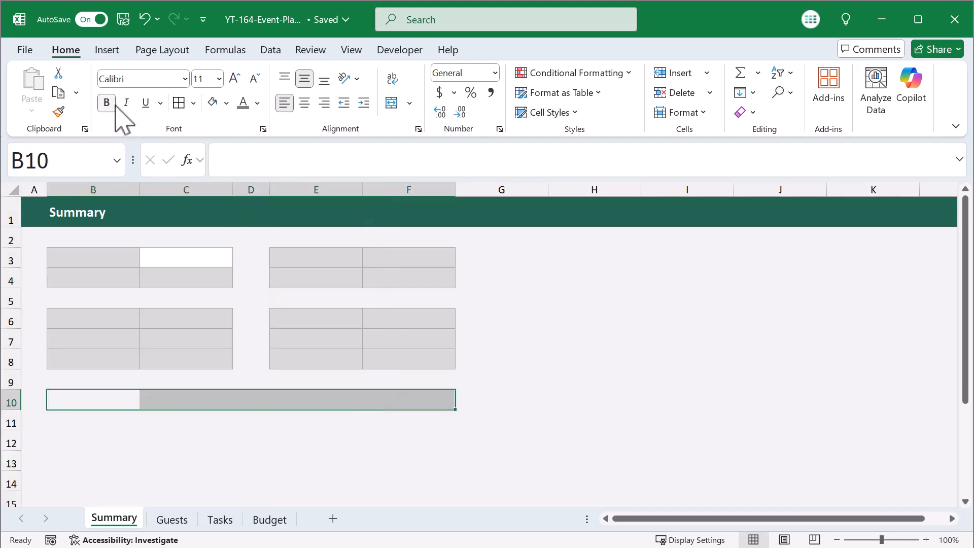
left_click(193, 103)
left_click(217, 260)
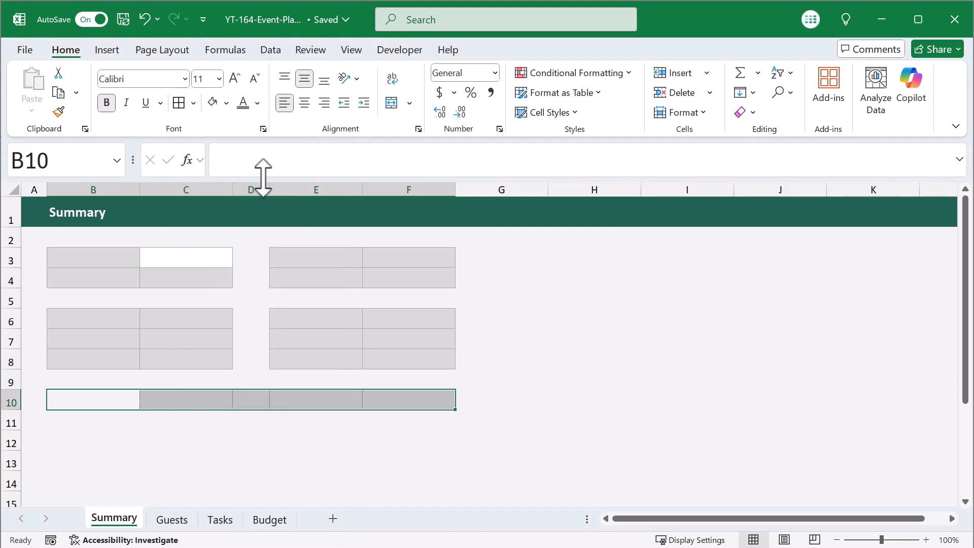
left_click(227, 102)
left_click(216, 175)
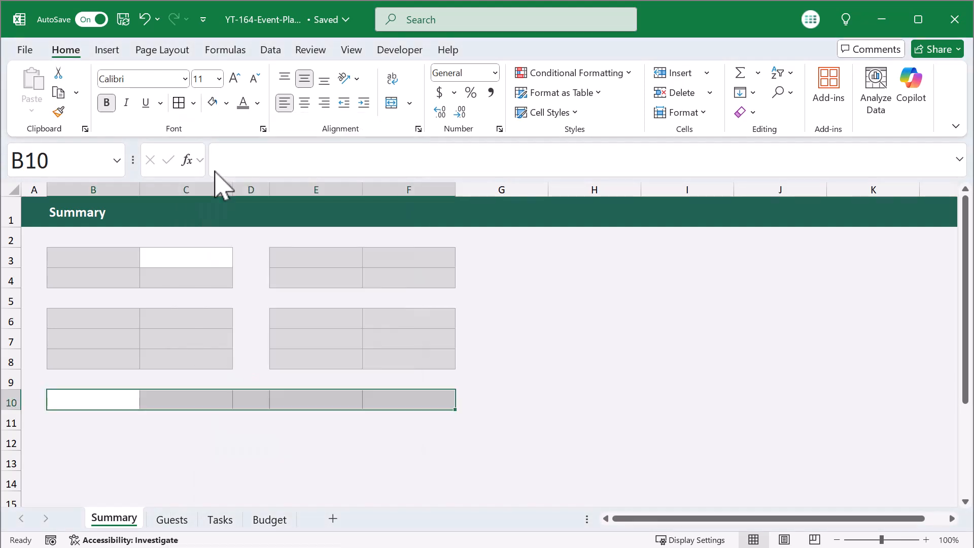
Merge B10:F10 into one left-aligned cell and fill it down through row 17
left_click(393, 103)
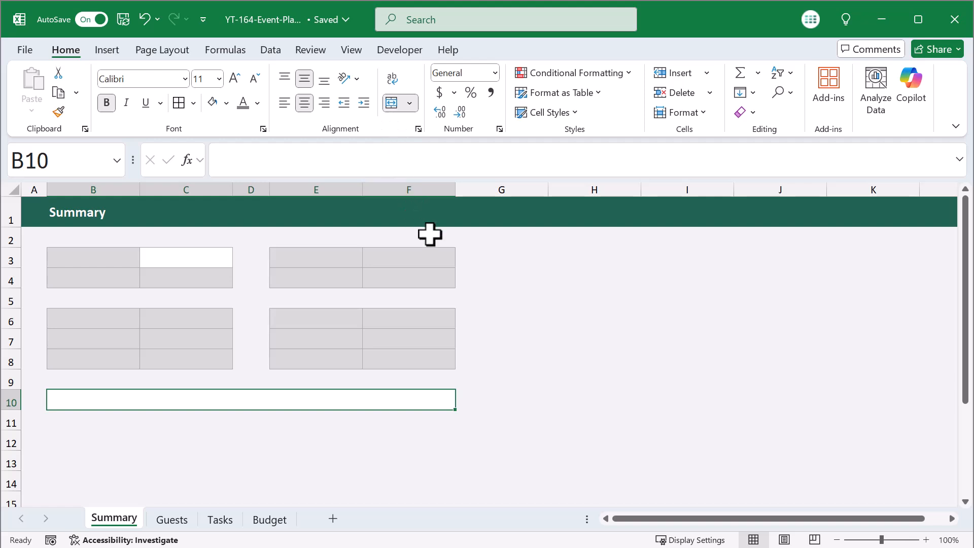
scroll(496, 284, "down", 1)
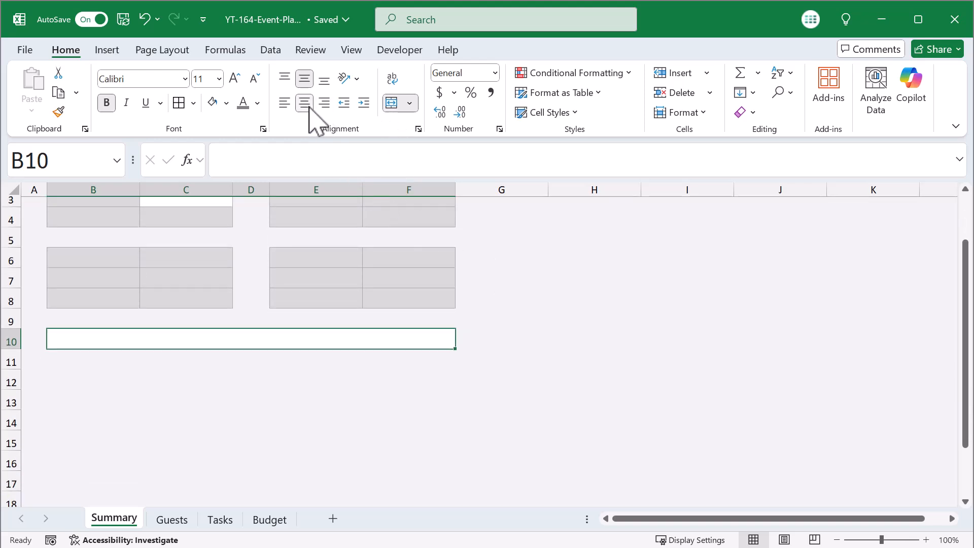
left_click(284, 103)
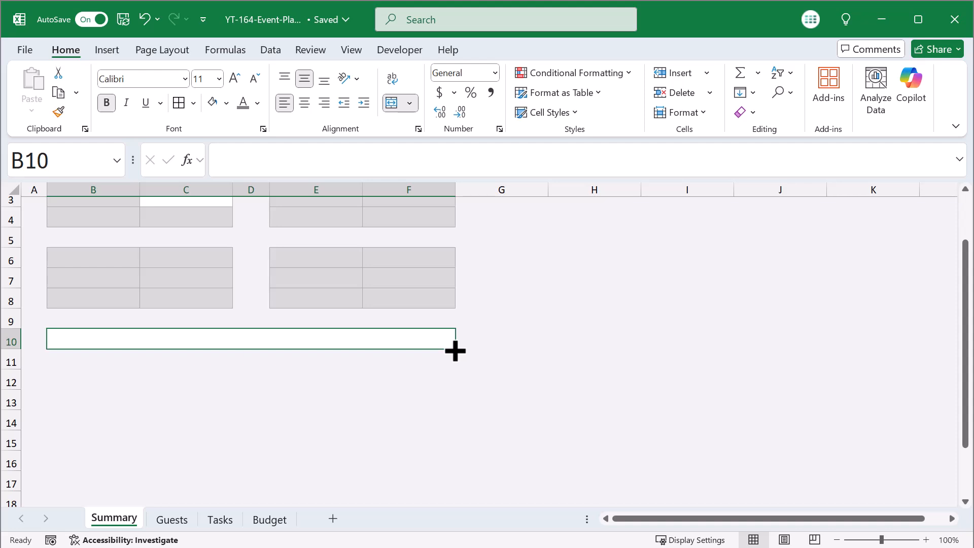
left_click_drag(455, 350, 447, 487)
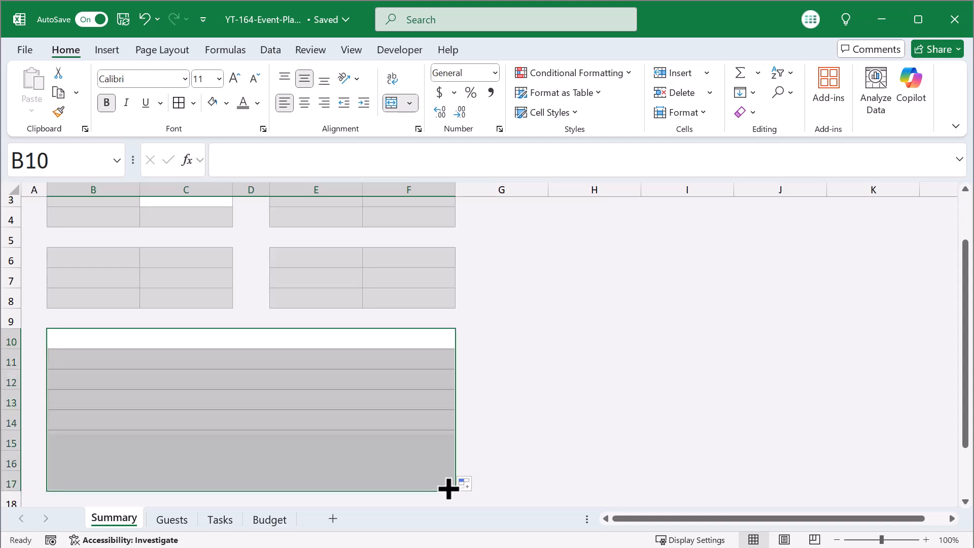
Fill the merged cell B10:F10 with the light gray used in the blocks above and enter the heading NOTES
left_click(347, 339)
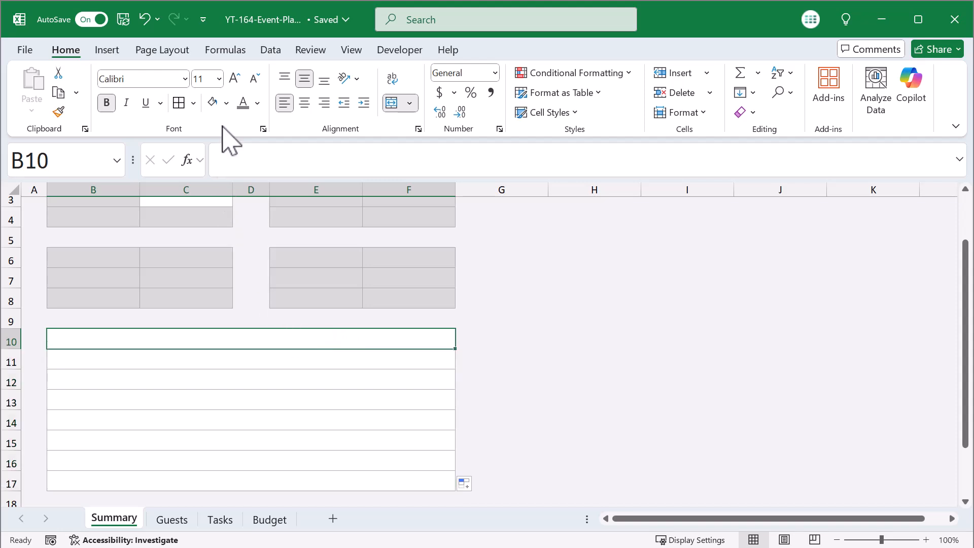
left_click(226, 103)
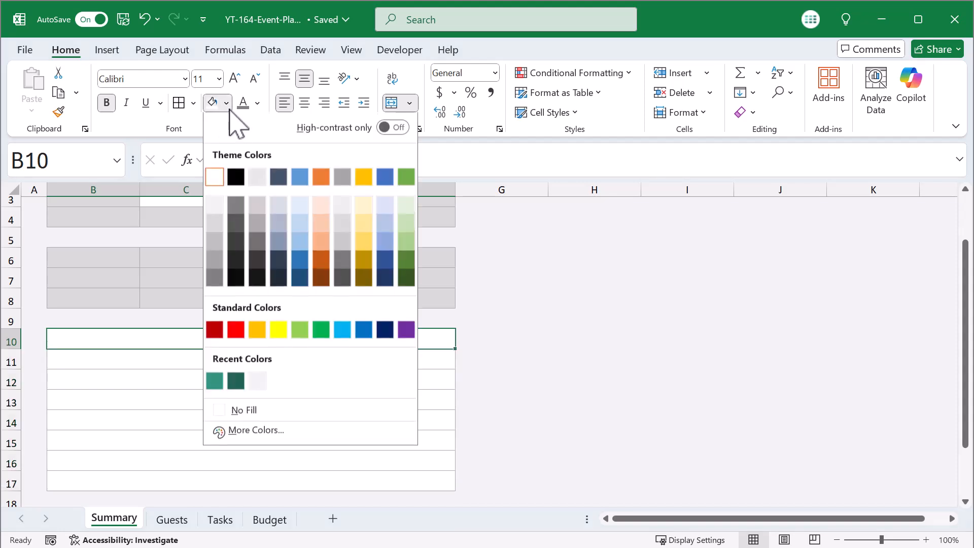
left_click(217, 227)
type("NOTES")
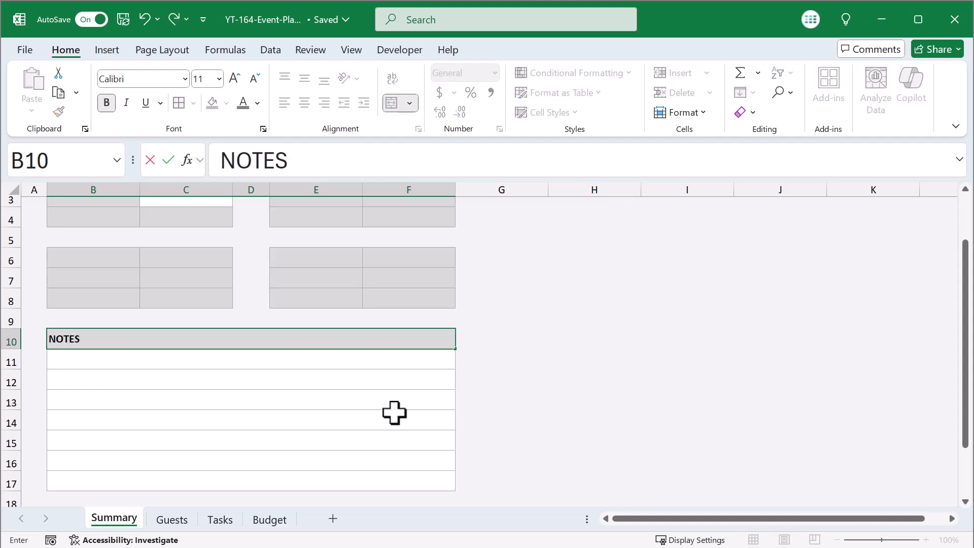
key("Return")
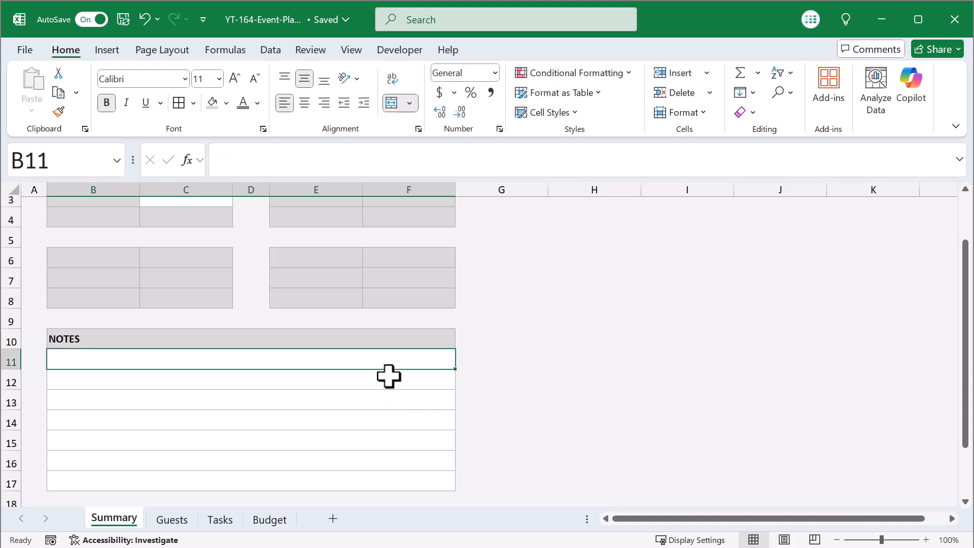
Recolor the inside borders of the notes rows B11:F17 to a lighter gray
left_click_drag(391, 357, 386, 474)
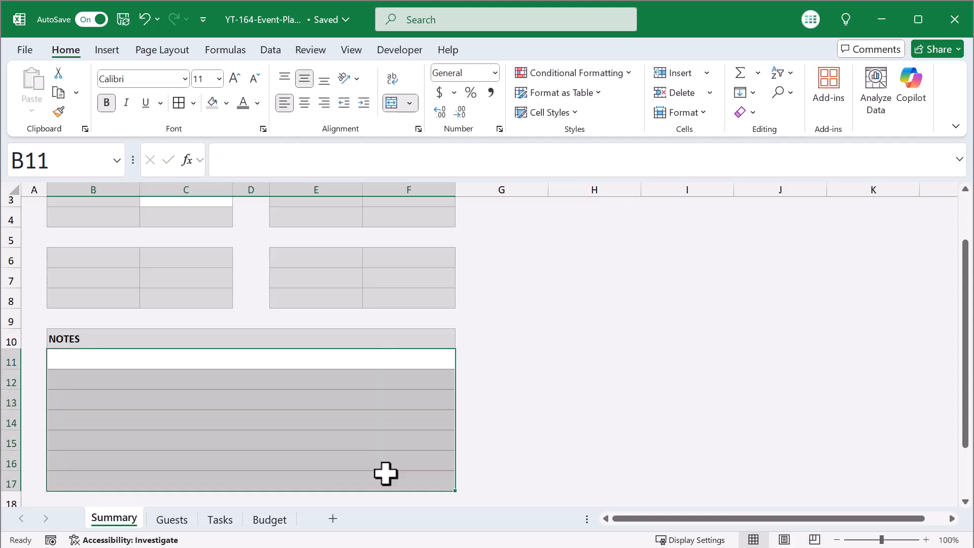
right_click(251, 366)
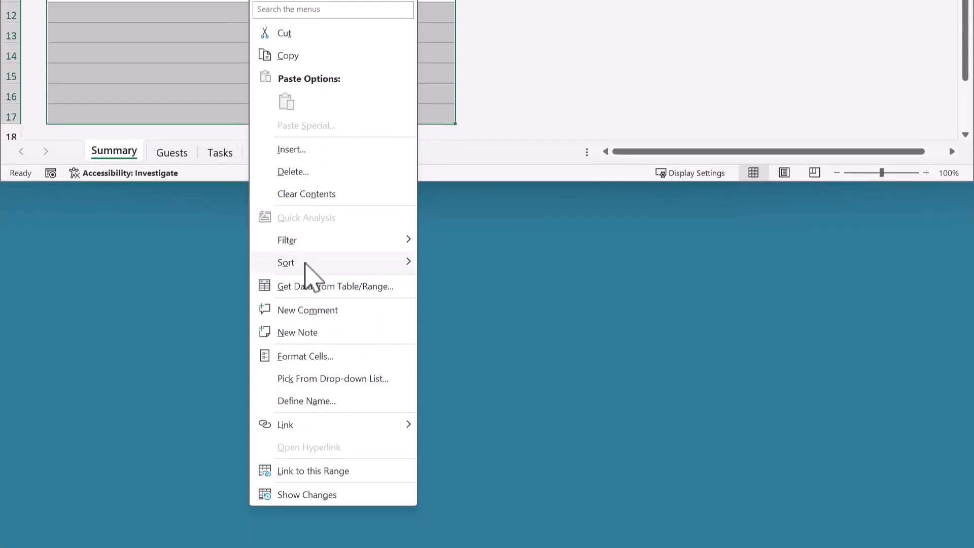
left_click(307, 358)
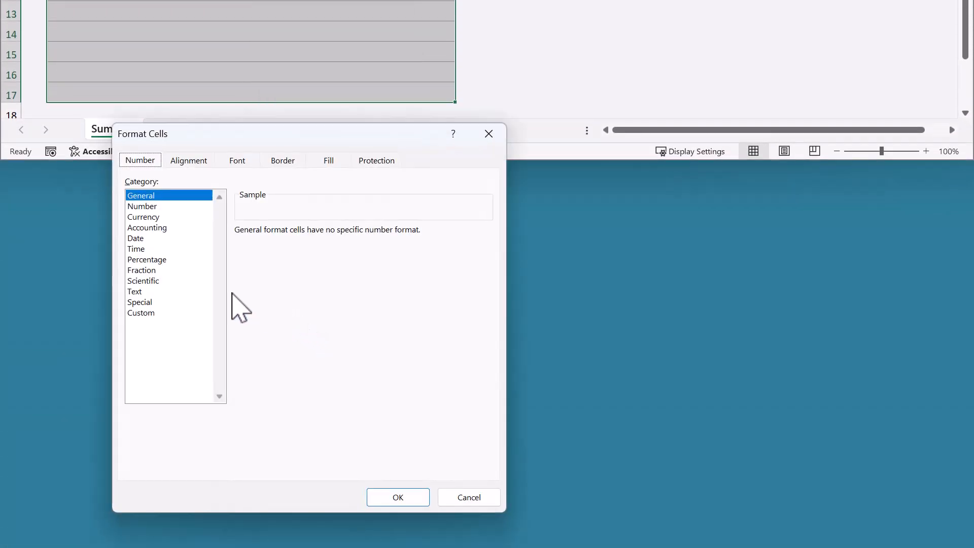
left_click(283, 160)
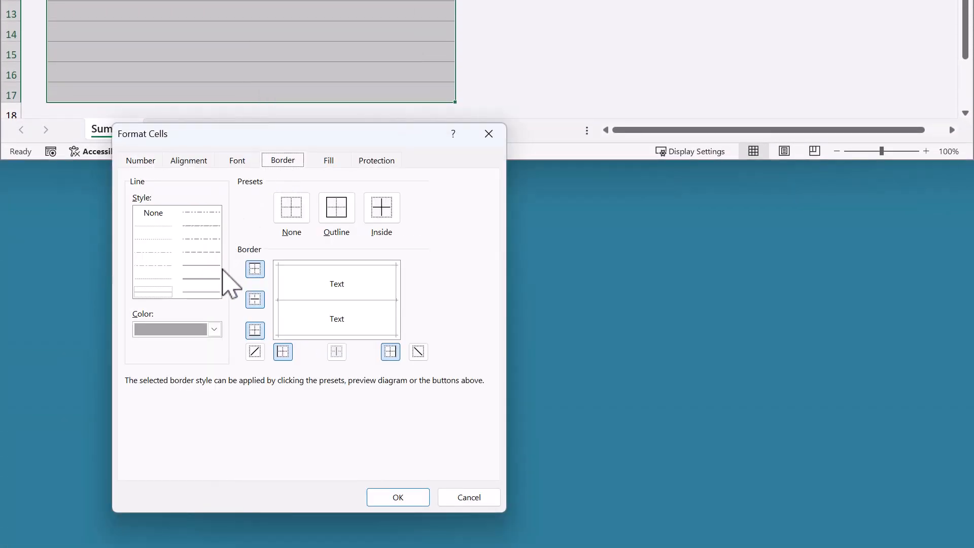
left_click(214, 329)
left_click(147, 441)
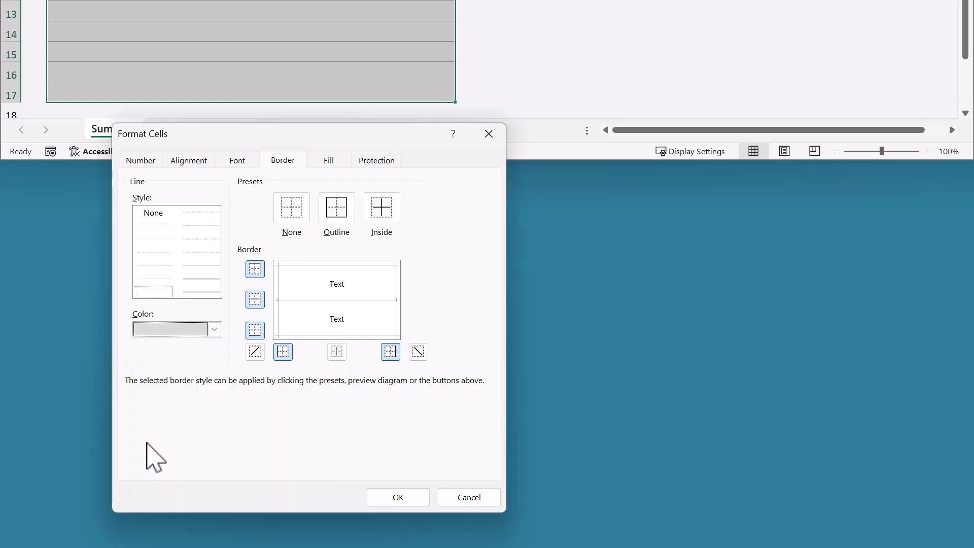
left_click(382, 213)
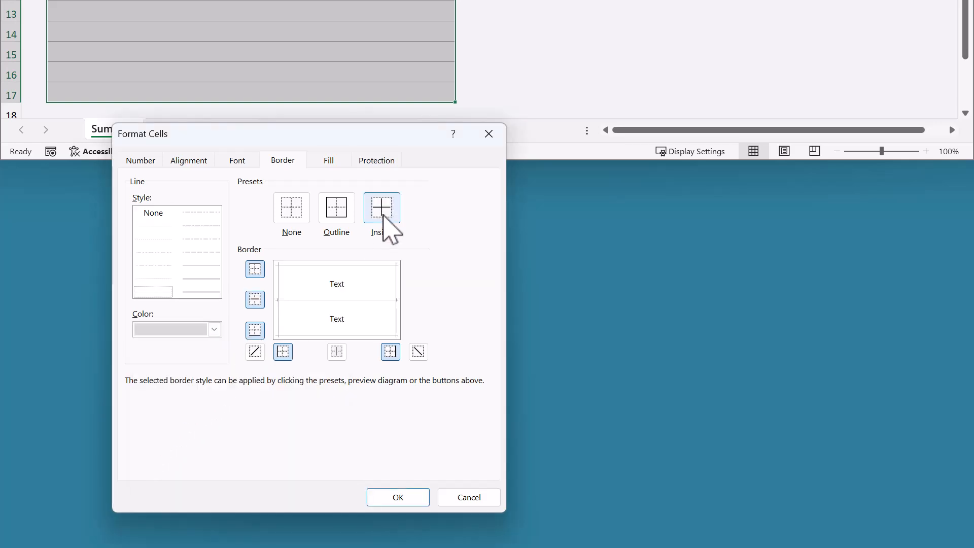
left_click(396, 500)
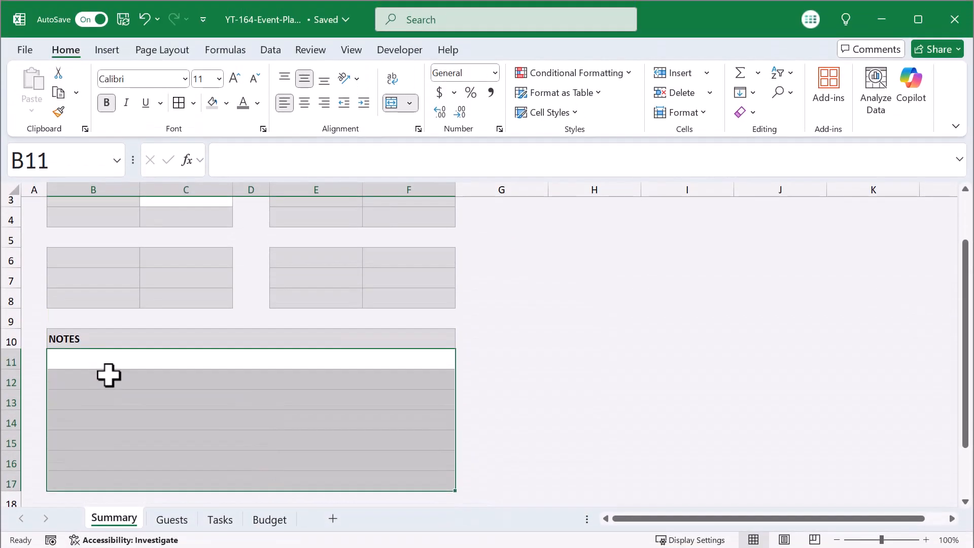
left_click(109, 375)
Center the contents of columns C and F horizontally
scroll(113, 393, "up", 1)
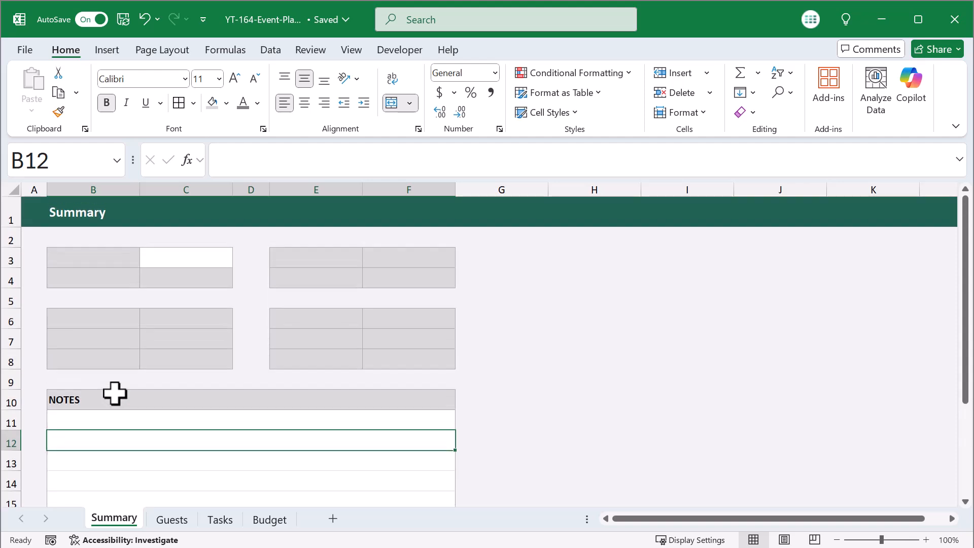
left_click(198, 190)
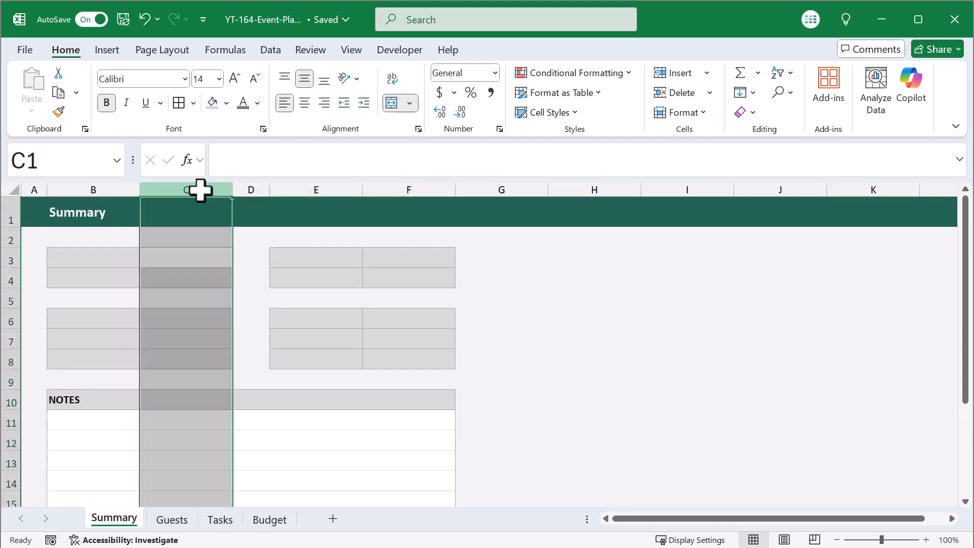
left_click(305, 107)
left_click(385, 189)
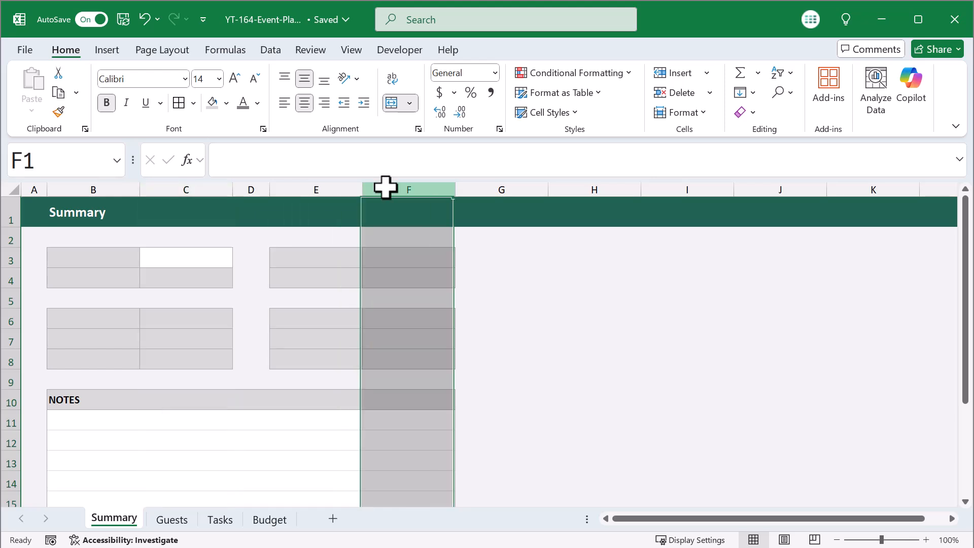
left_click(307, 105)
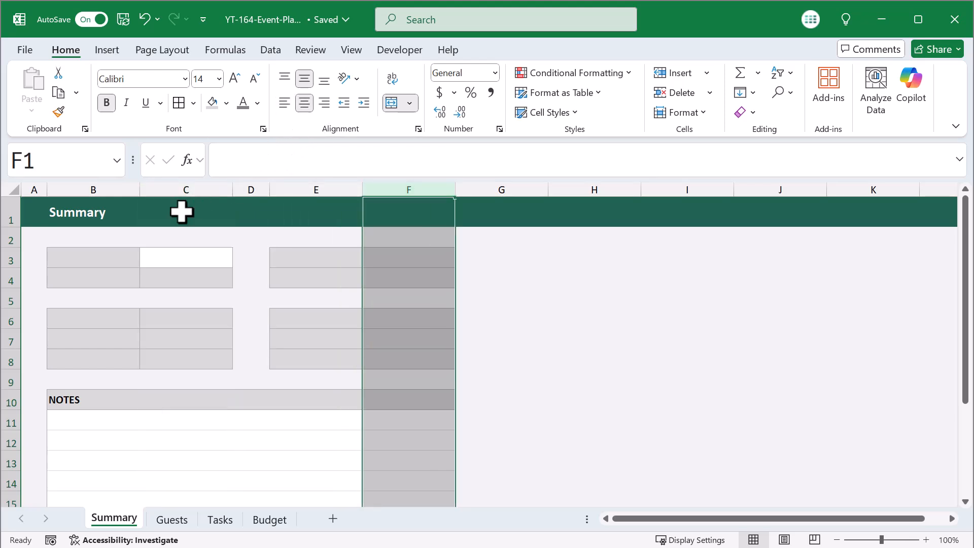
Label the Summary blocks in columns B and E, from EVENT DATE to REMAINING, and enter 6/2 as the event date in C3
left_click(103, 257)
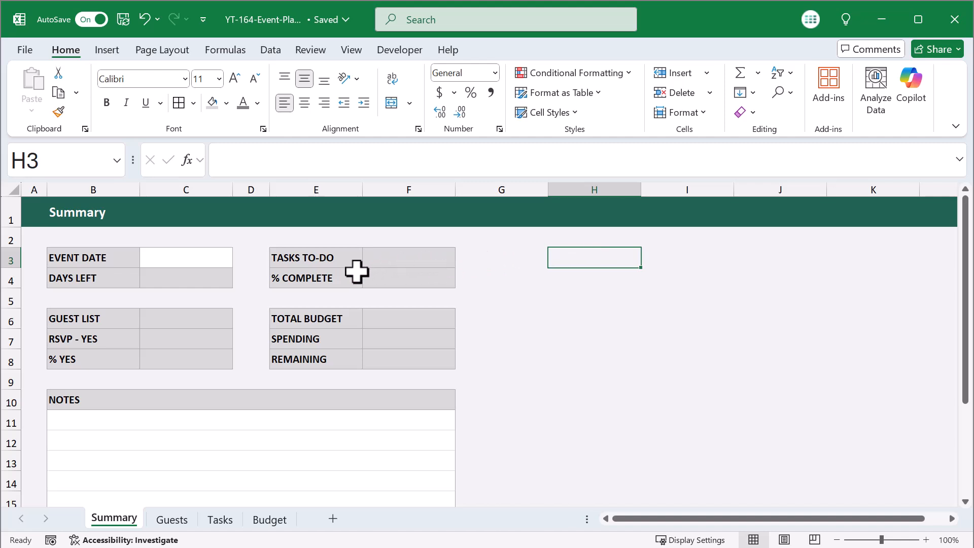
left_click(200, 262)
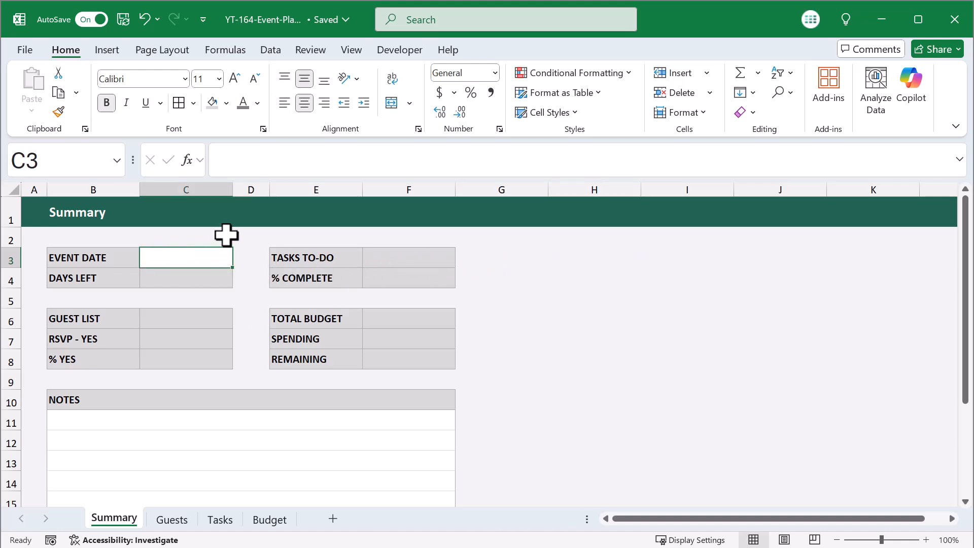
type("6/2")
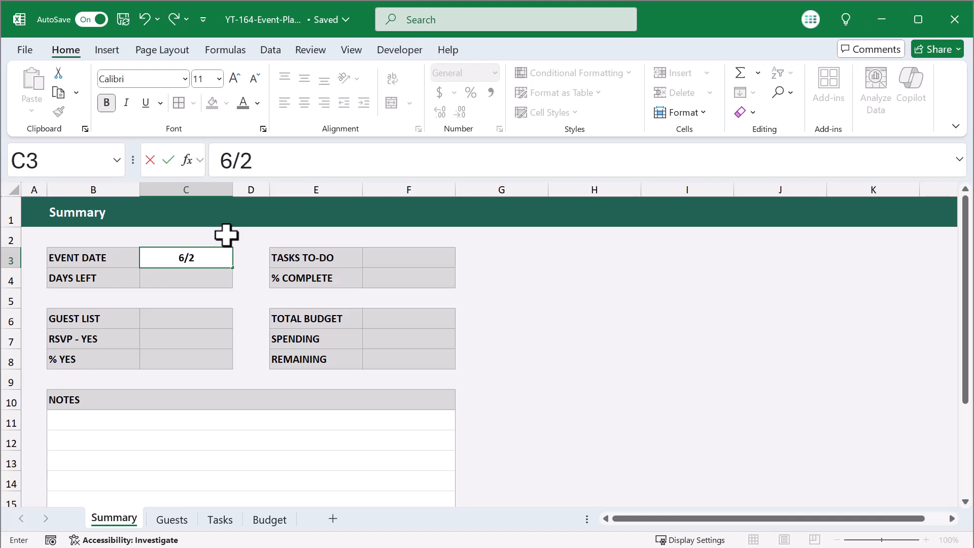
key("Return")
Format the event date in C3 with the Date type "March 14, 2012"
left_click(214, 257)
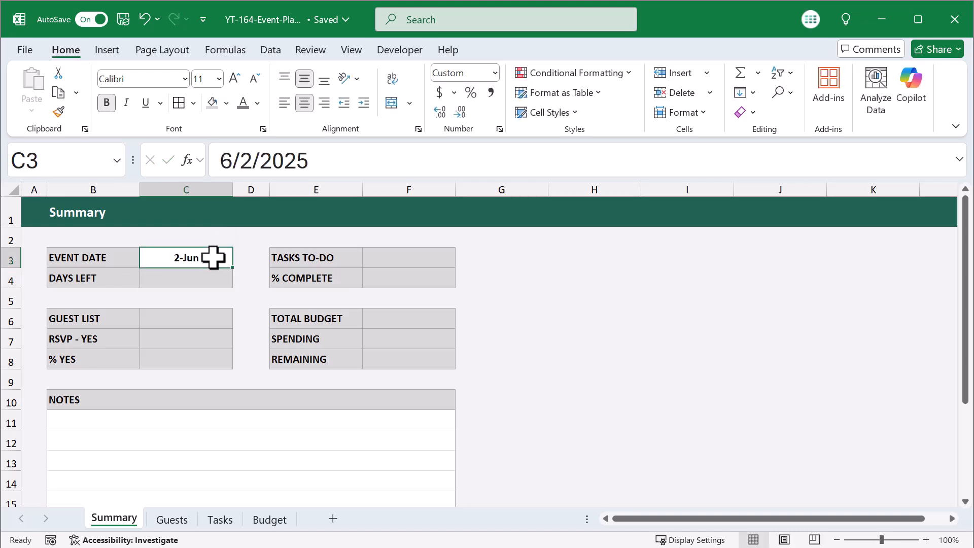
right_click(214, 257)
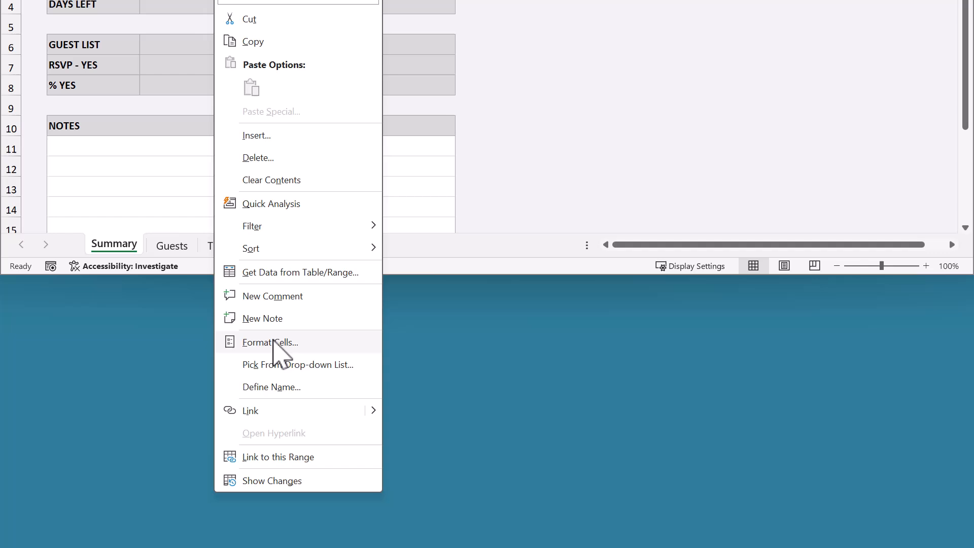
left_click(274, 348)
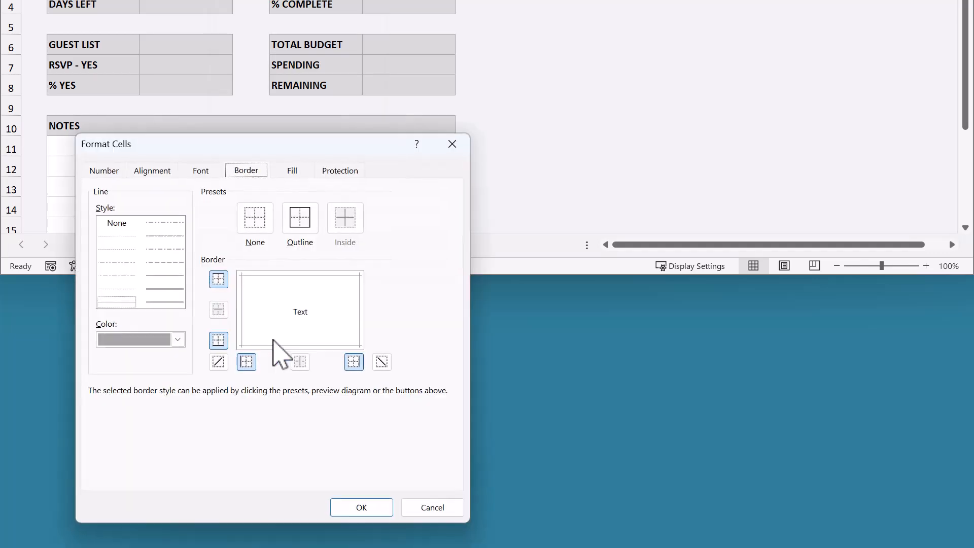
left_click(113, 172)
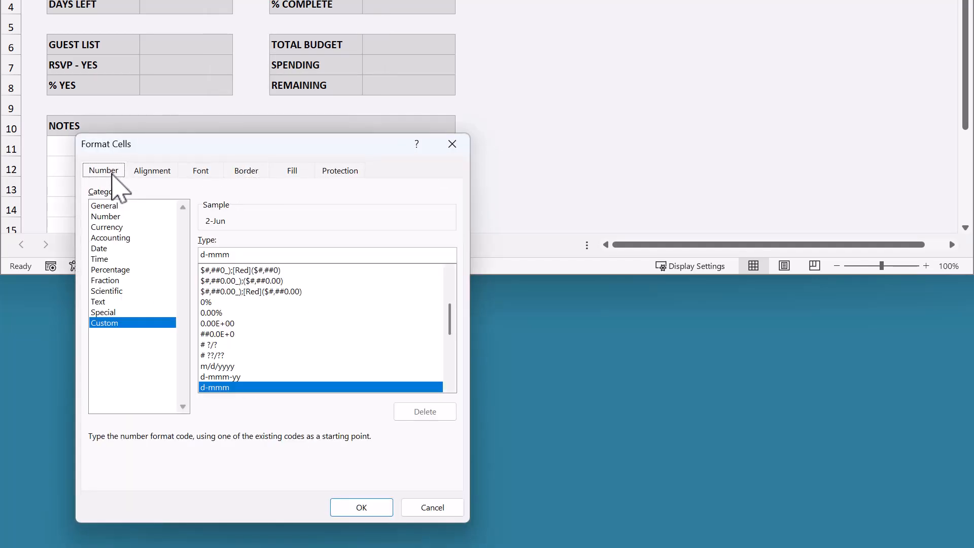
left_click(105, 248)
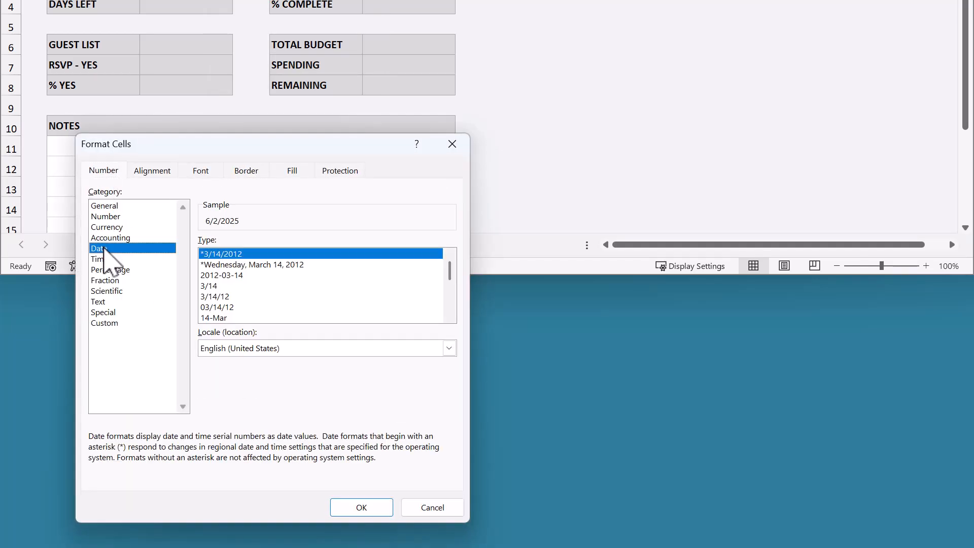
left_click(449, 318)
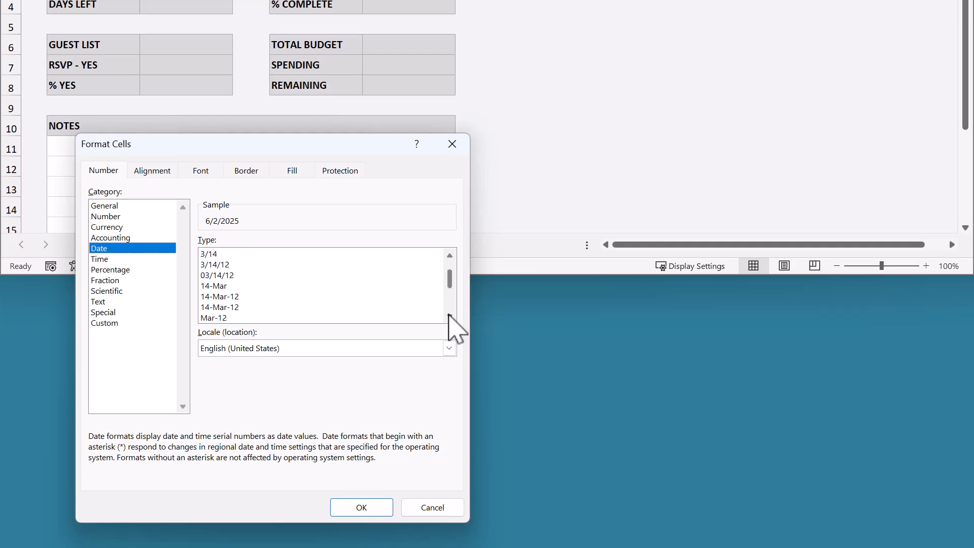
left_click(263, 317)
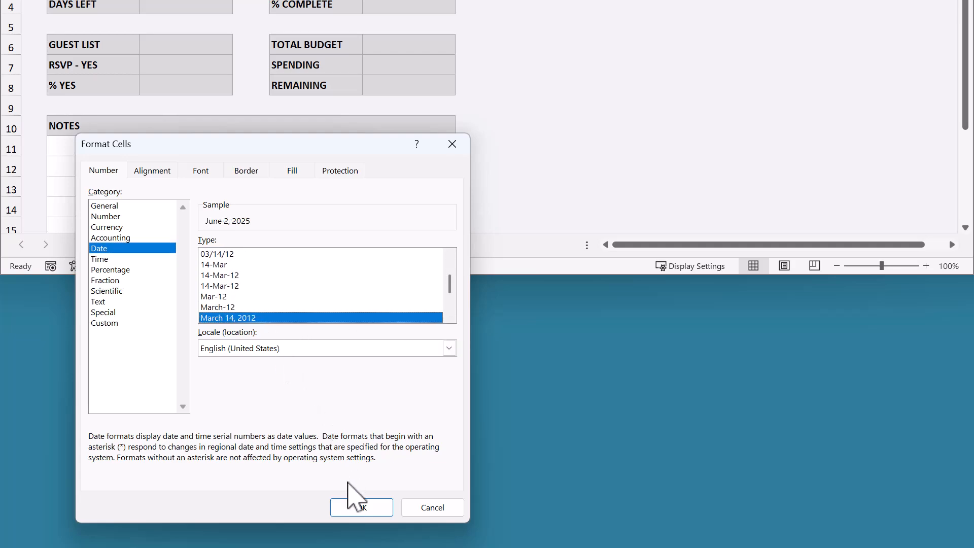
left_click(350, 506)
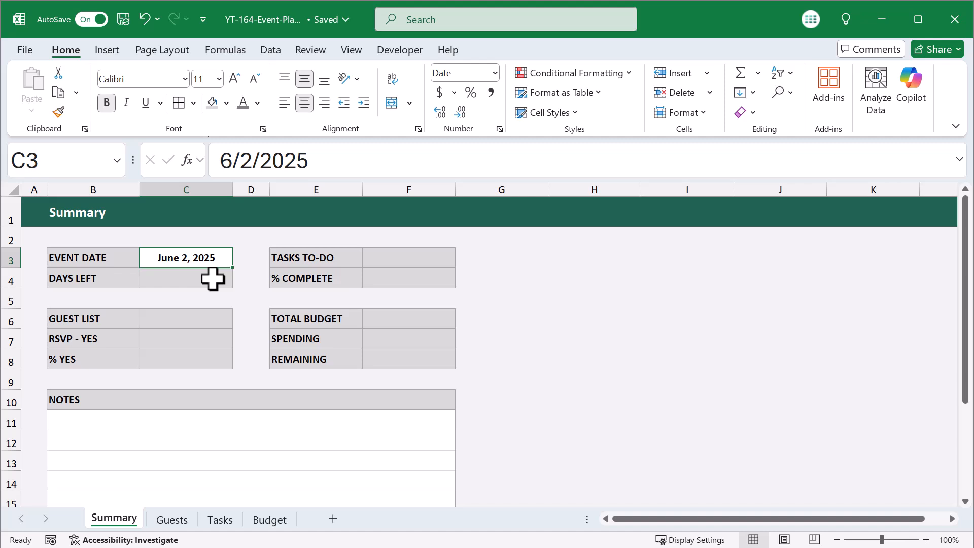
Enter the formula =C3-TODAY() in C4 to calculate the days left
left_click(178, 280)
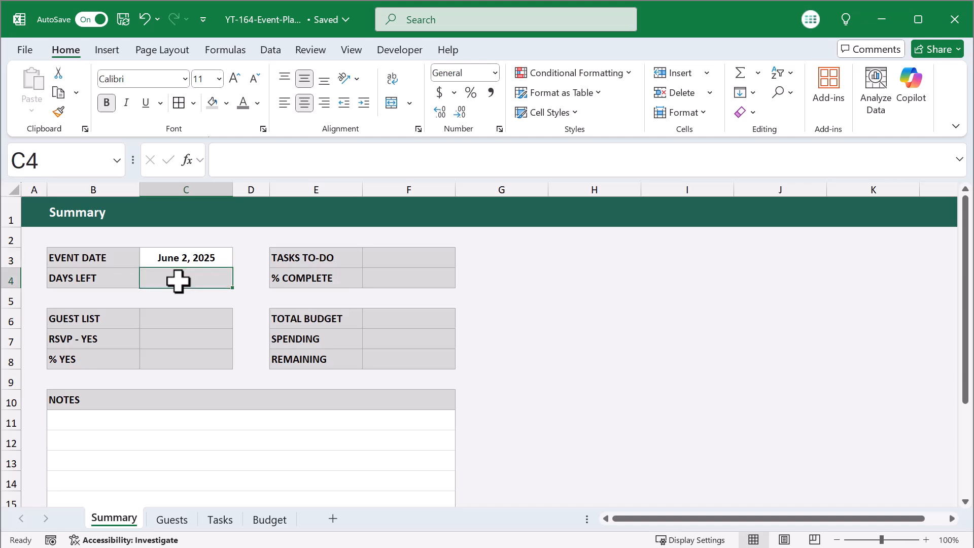
left_click(354, 163)
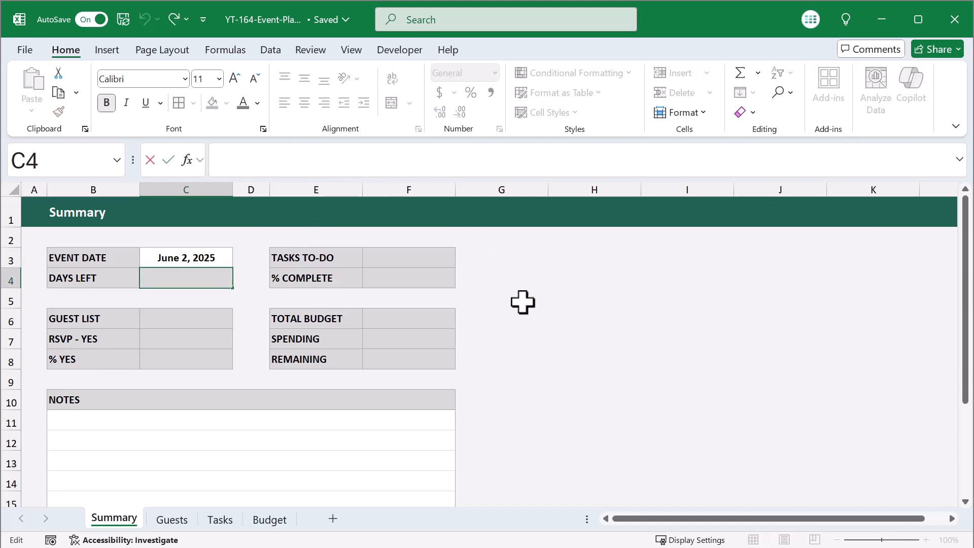
type("=")
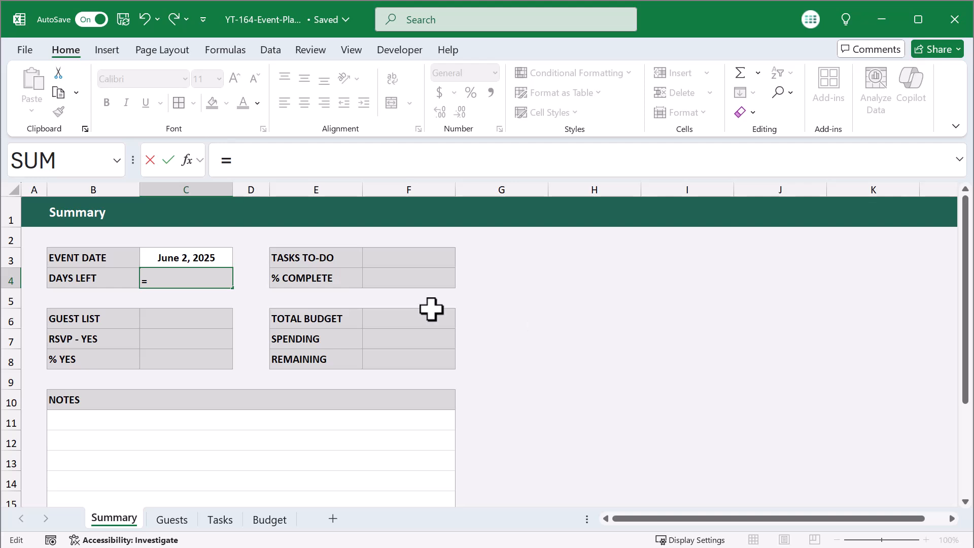
left_click(199, 254)
type("-")
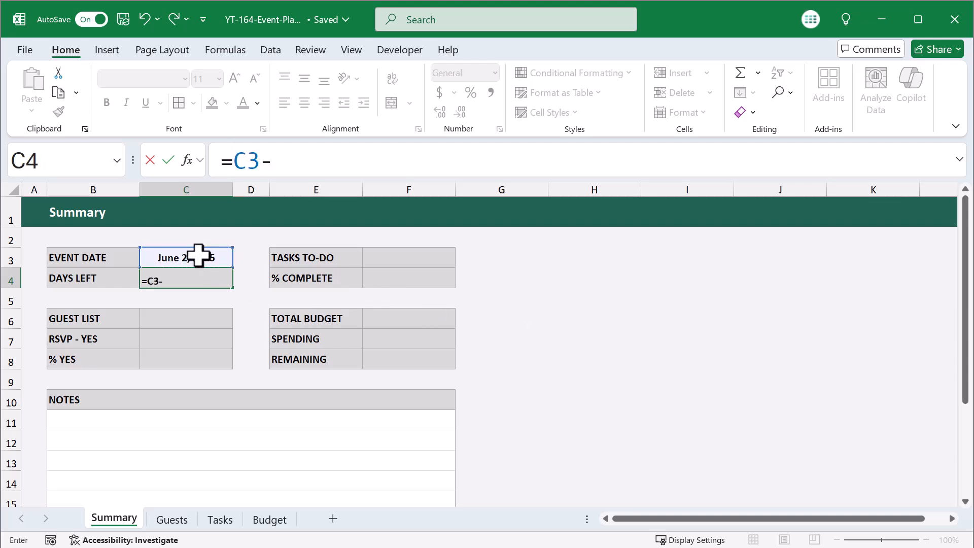
type("tod")
key("Tab")
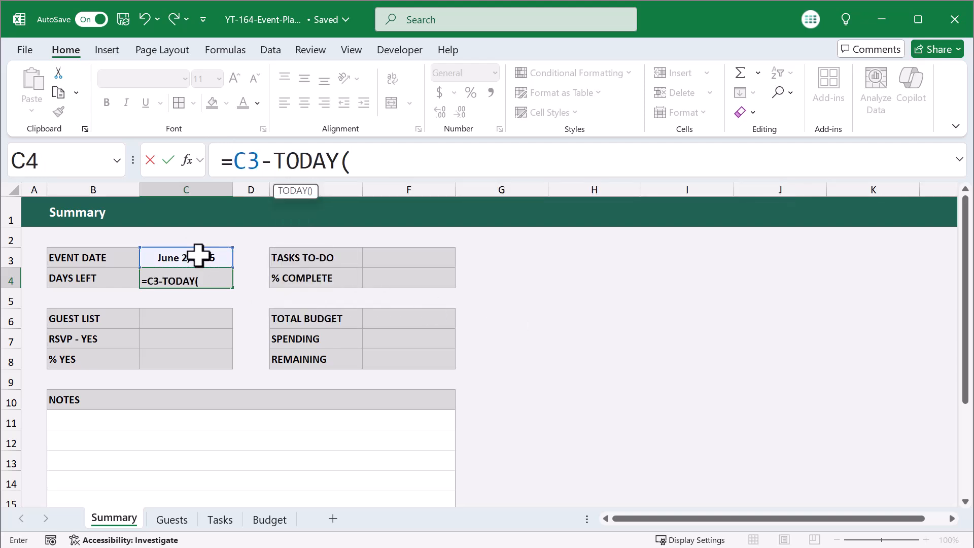
type(")")
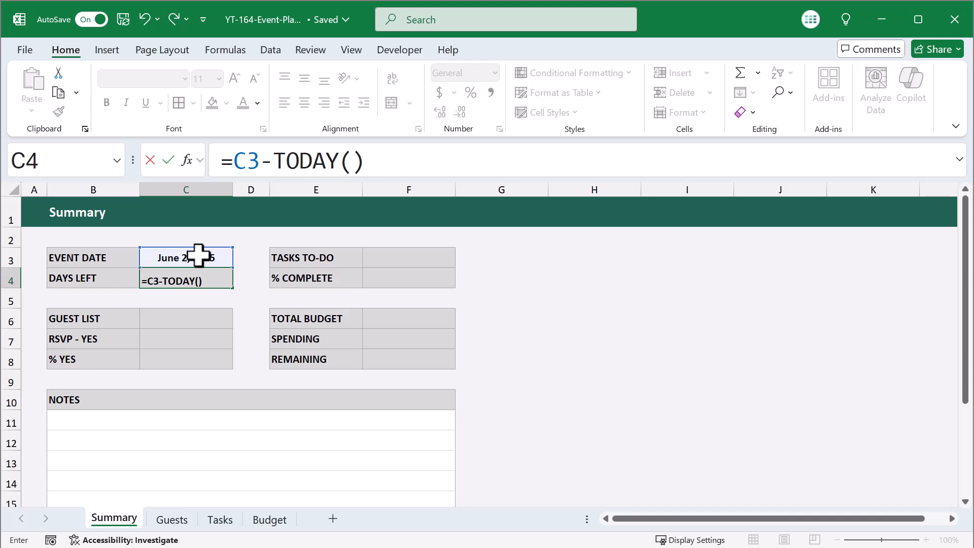
key("Return")
Format the days-left cell C4 as Number with no decimal places
left_click(208, 278)
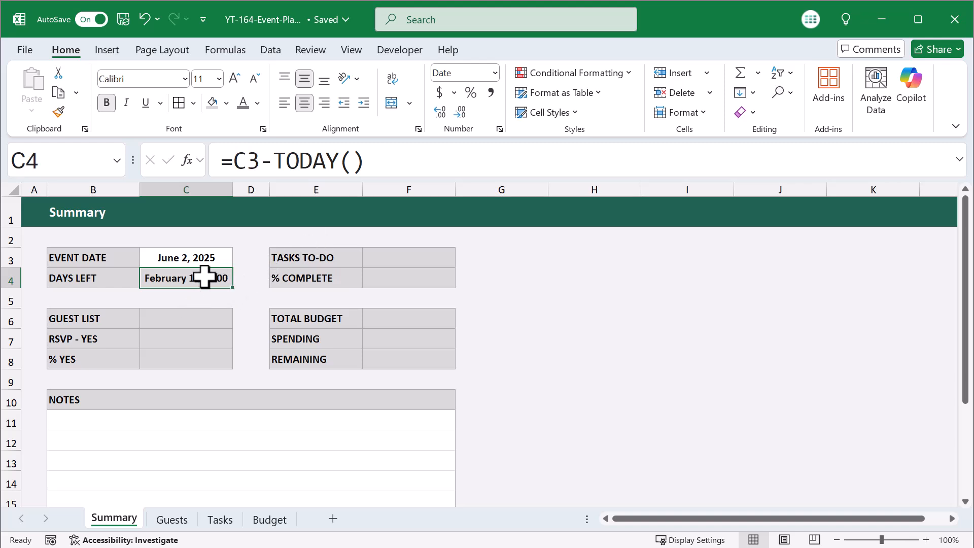
left_click(495, 72)
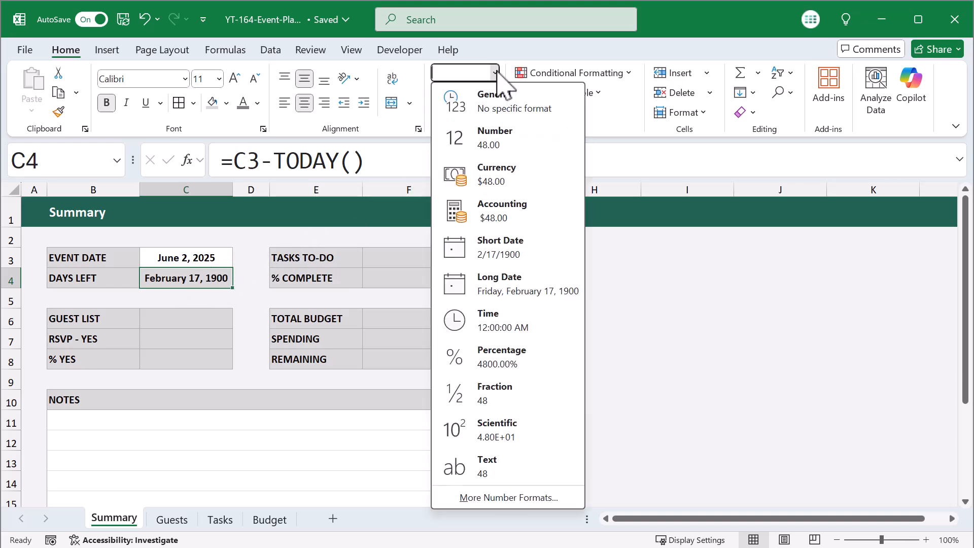
left_click(501, 147)
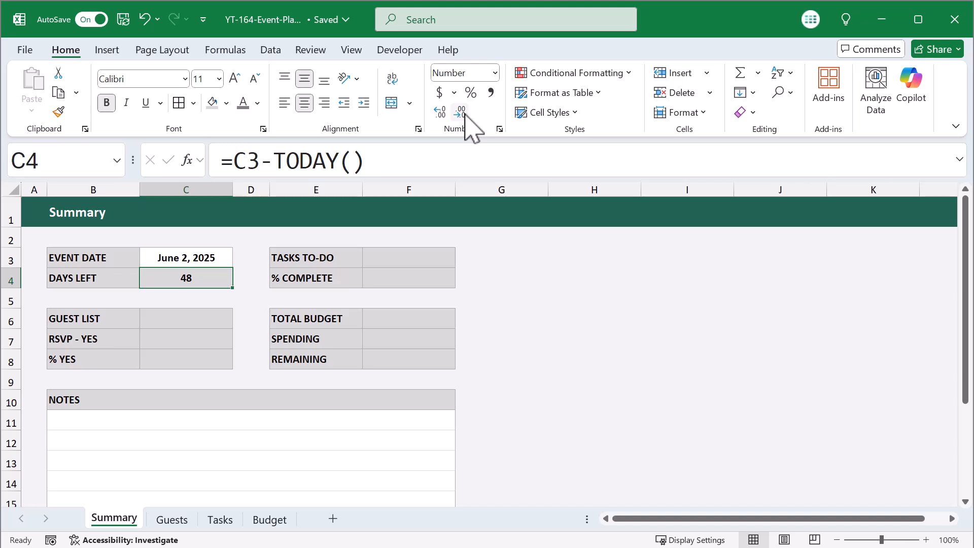
Set the font color of the days-left value in C4 to the recently used dark green
left_click(257, 104)
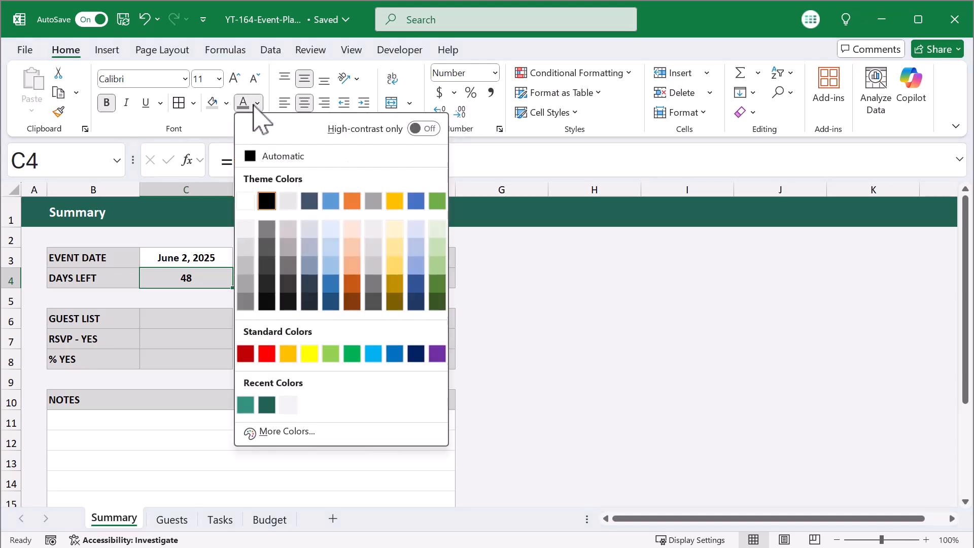
left_click(268, 404)
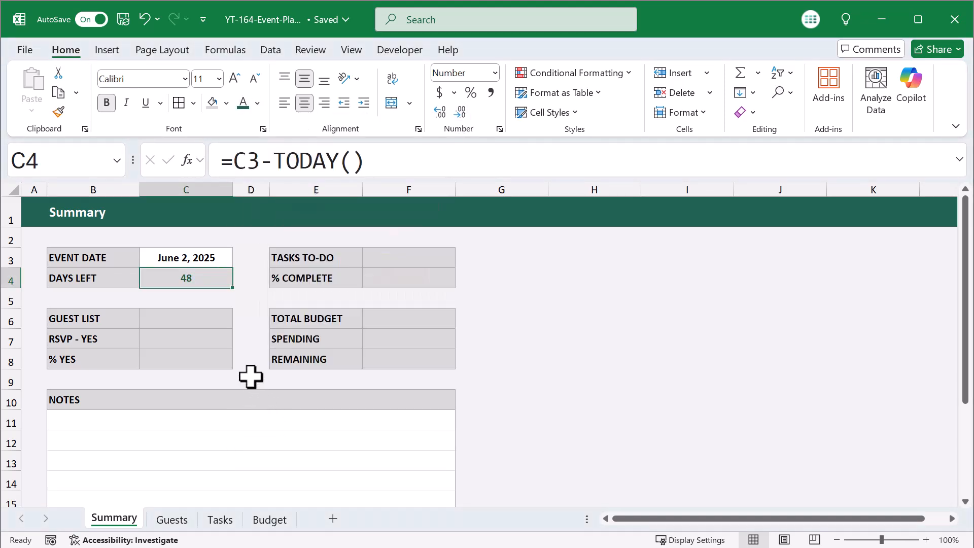
Enter the formula =SUM(Guests[QTY]) in C6 to total the guest list
left_click(191, 321)
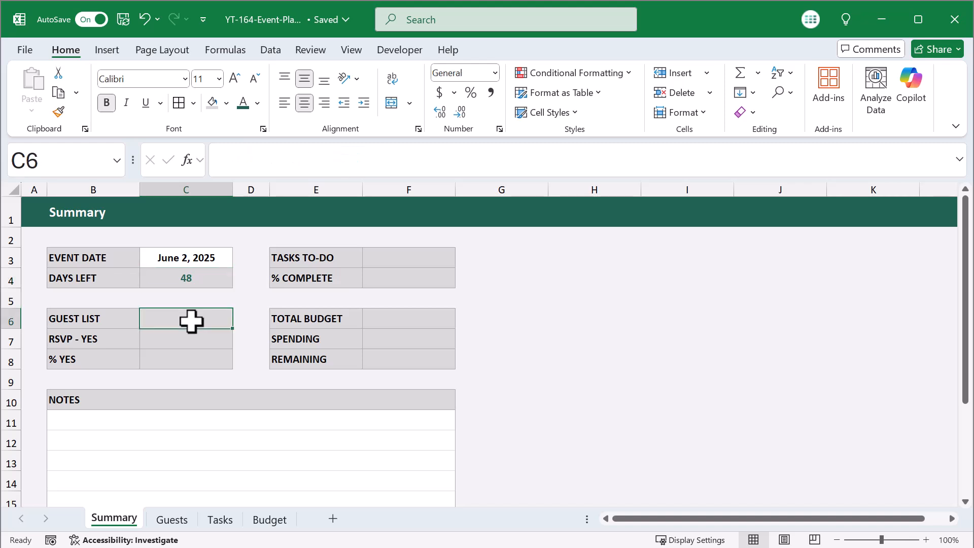
left_click(375, 149)
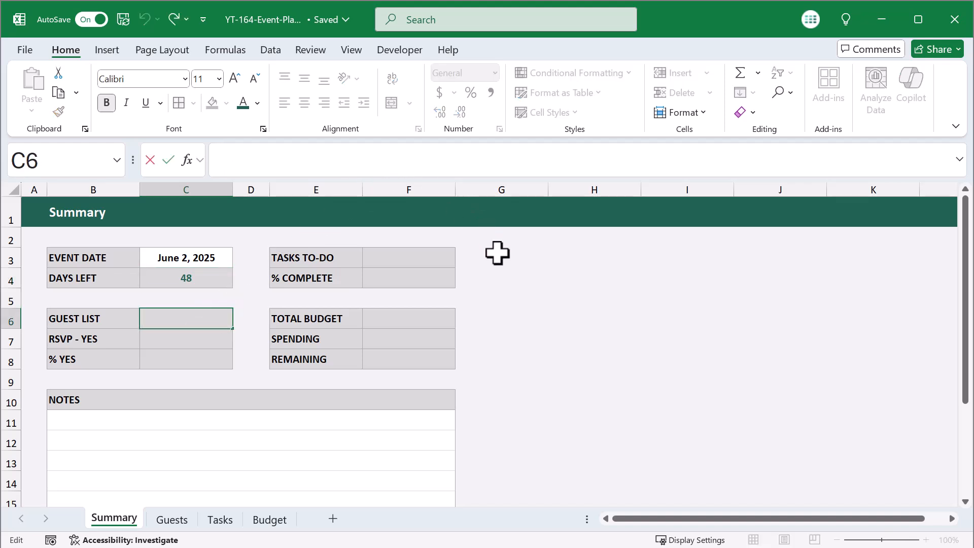
type("=")
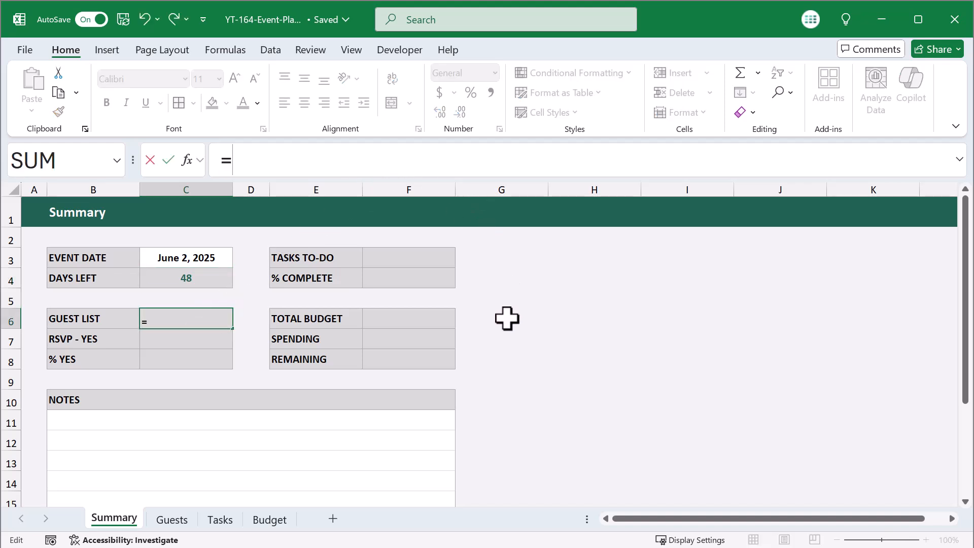
type("sum")
key("Tab")
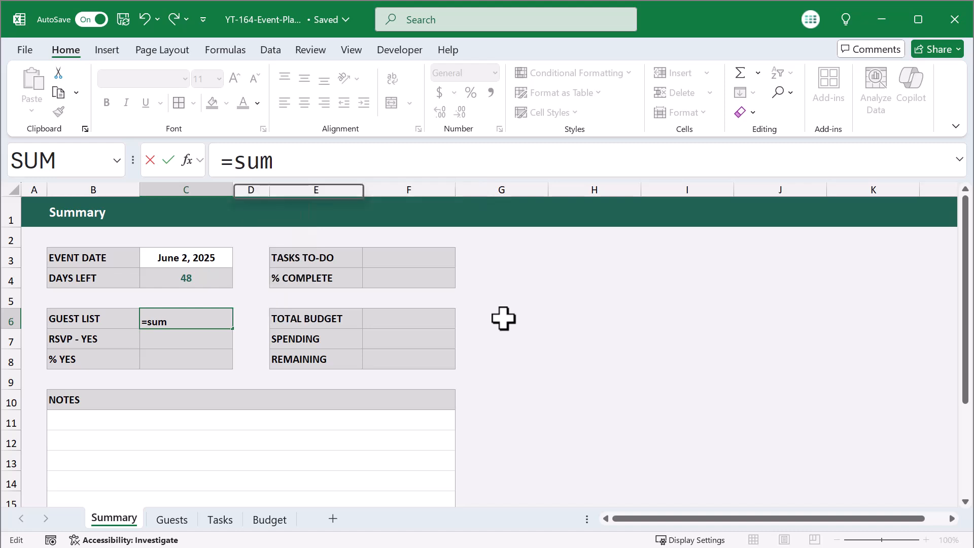
left_click(186, 520)
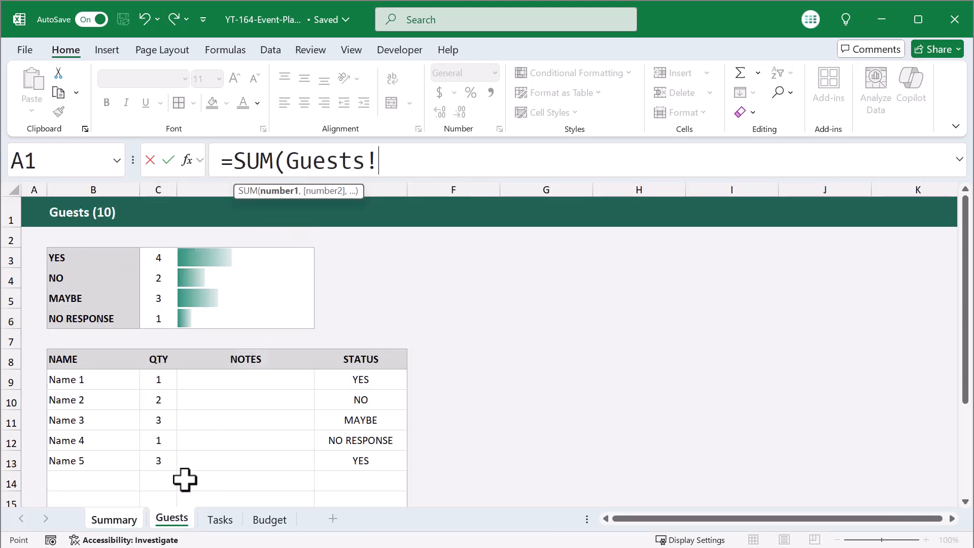
left_click(161, 354)
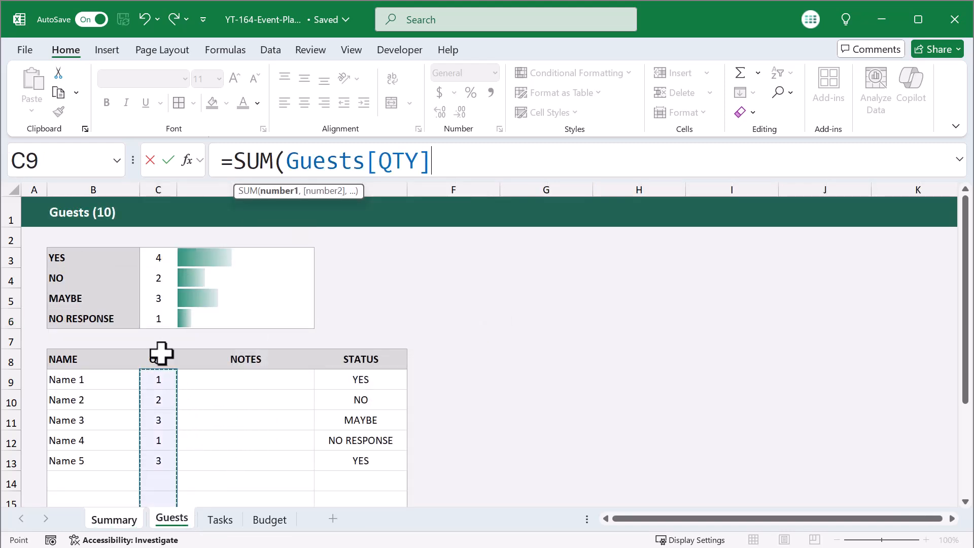
type(")")
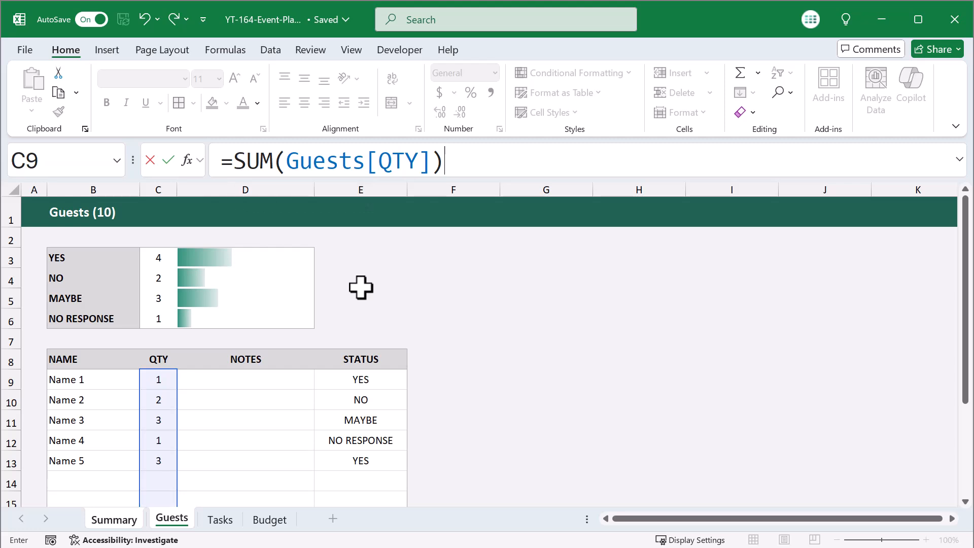
key("Return")
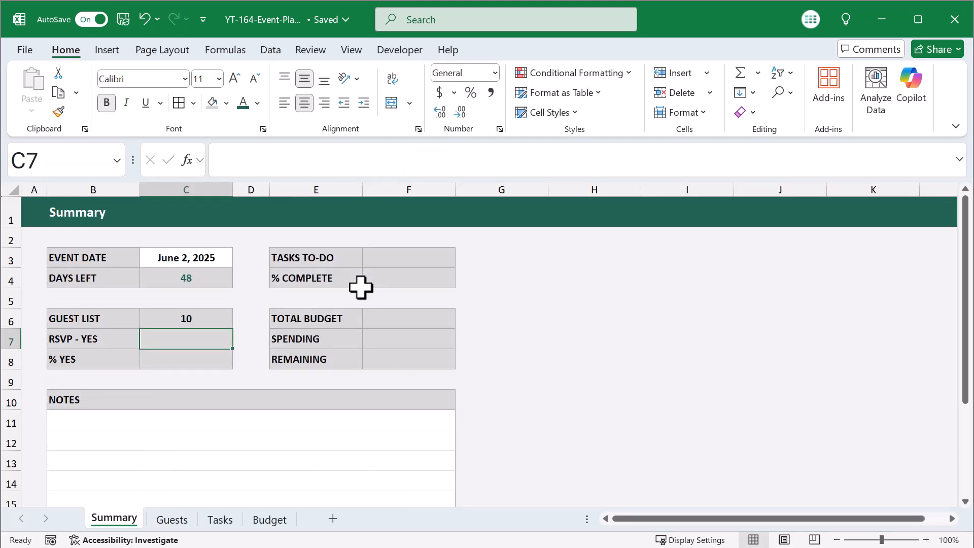
Set the font color of the guest list total in C6 to a darker blue theme shade
left_click(208, 316)
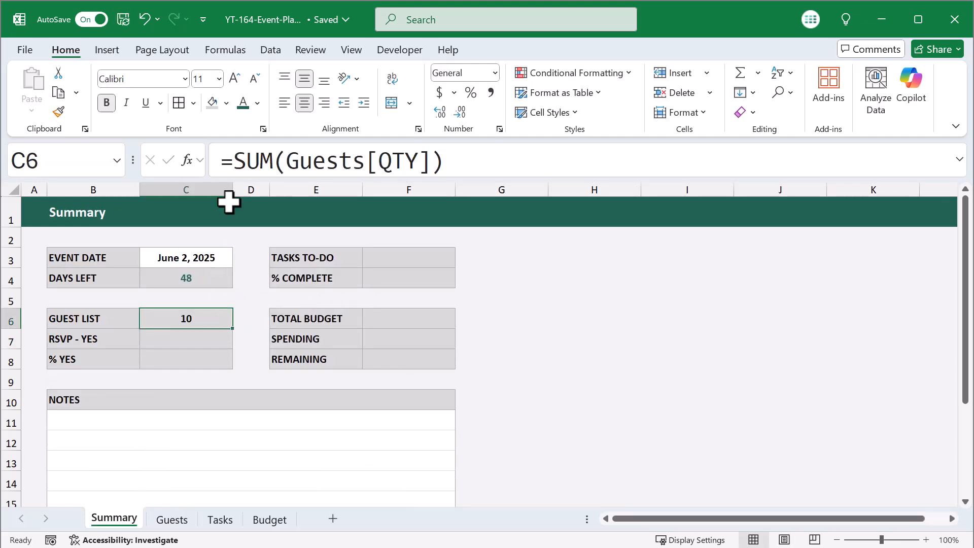
left_click(257, 103)
left_click(411, 285)
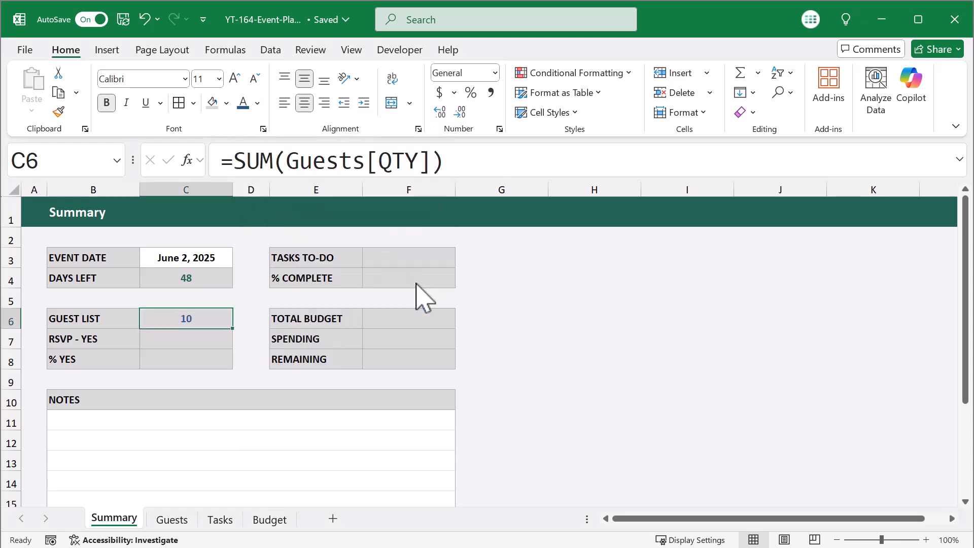
Enter the formula =SUMIF(Guests[STATUS],Guests!B3,Guests[QTY]) in C7 to total the guests who replied yes
left_click(204, 343)
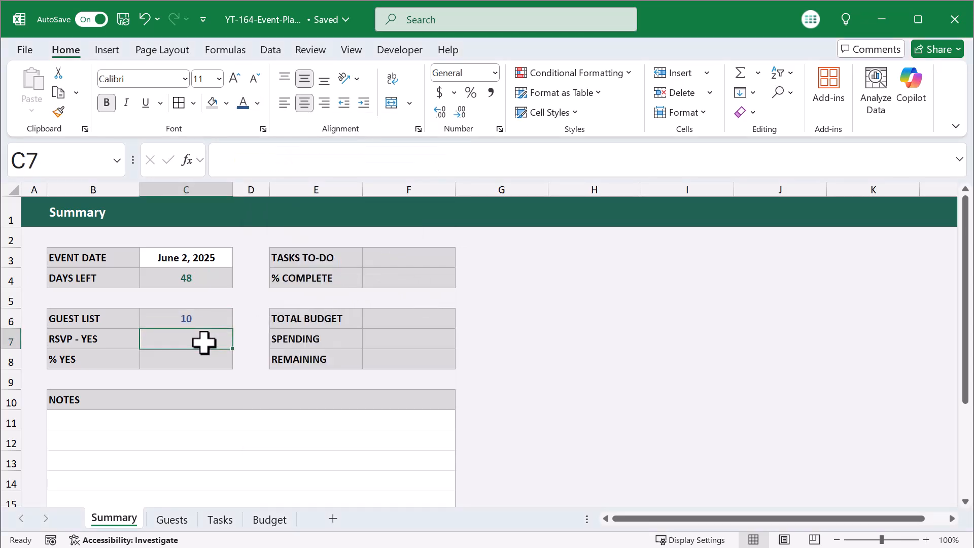
left_click(381, 164)
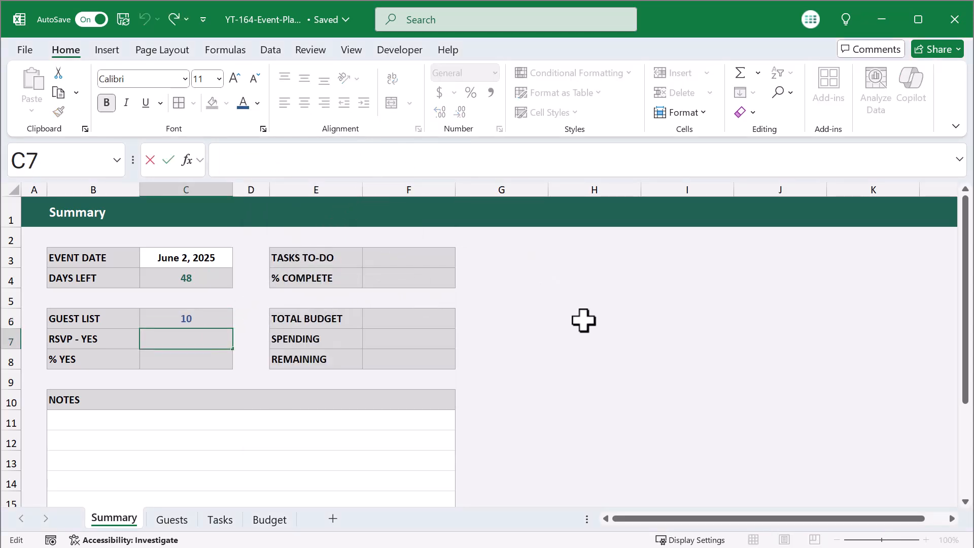
type("=")
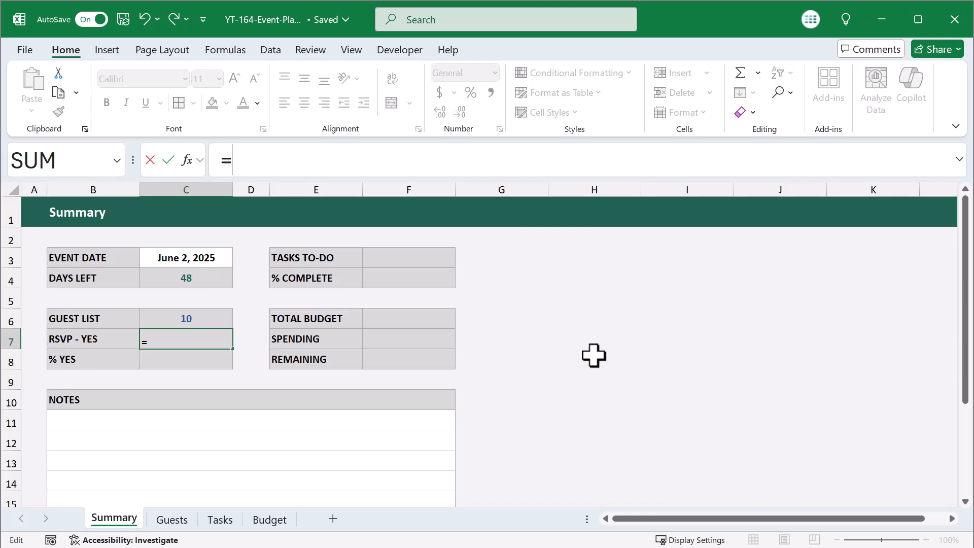
type("sumio")
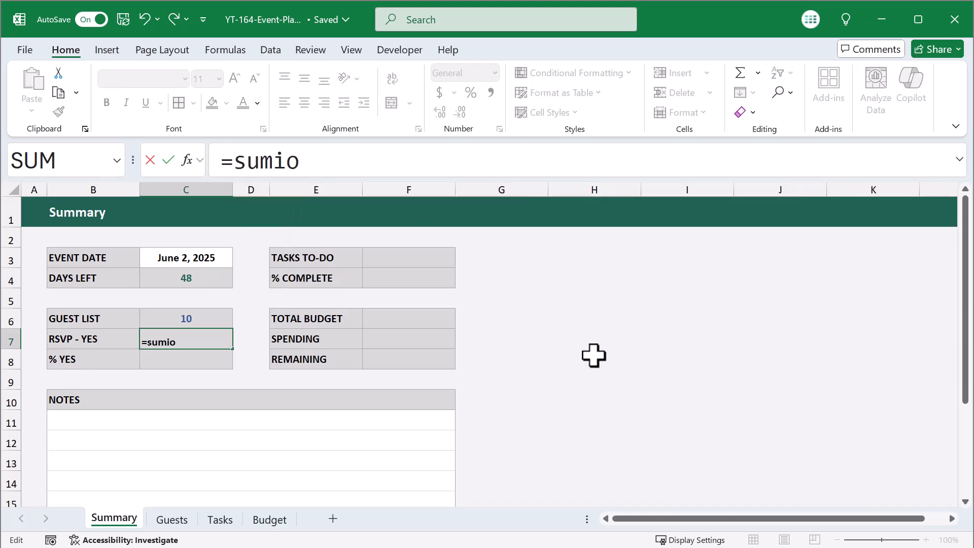
type("f")
key("BackSpace")
key("BackSpace")
key("Tab")
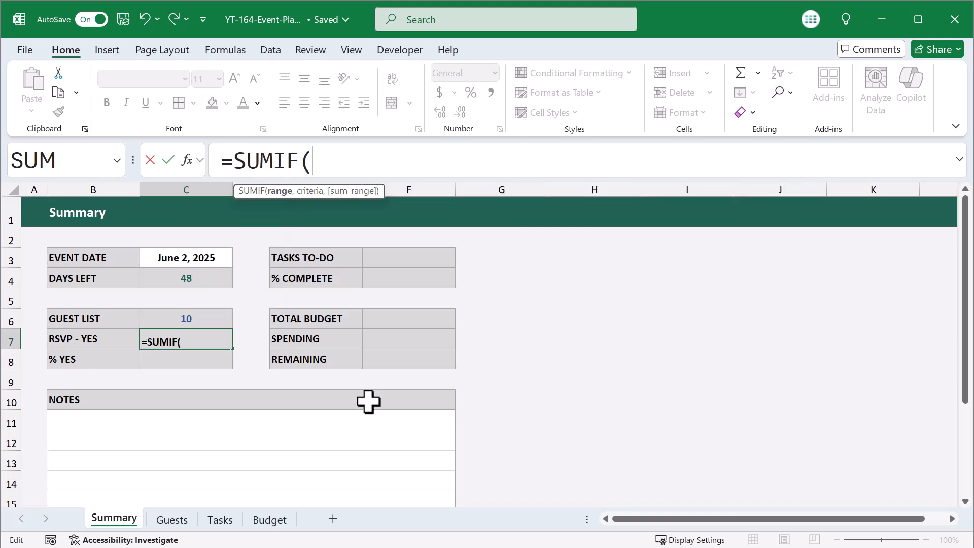
left_click(179, 513)
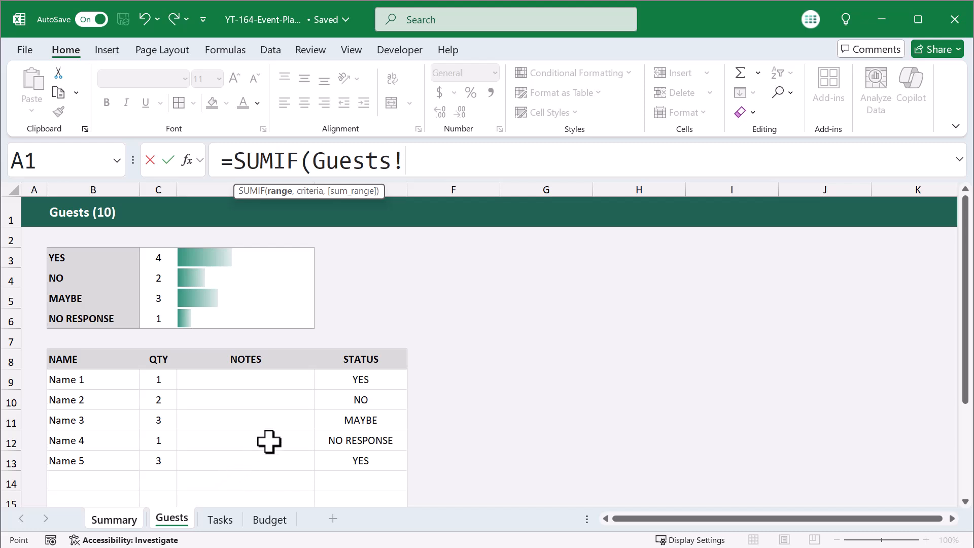
left_click(338, 353)
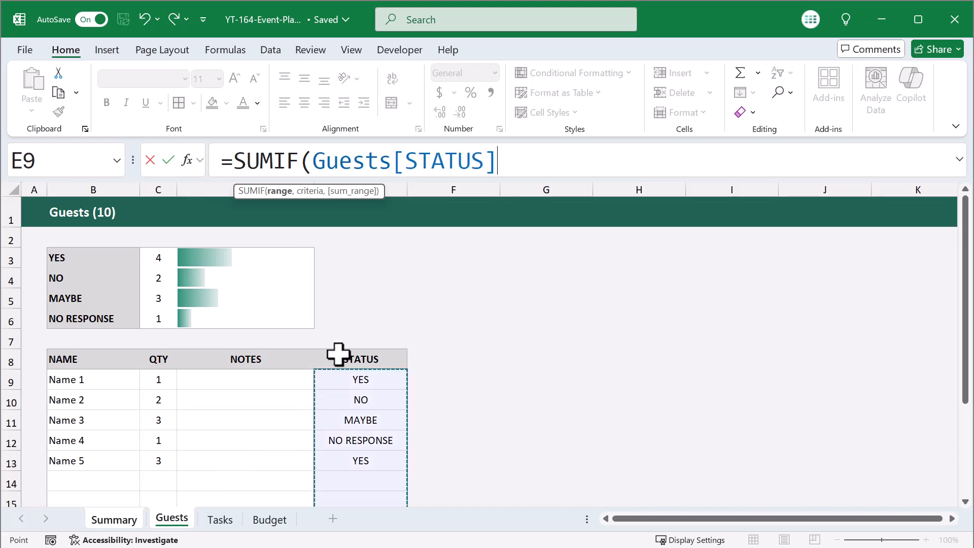
type(",")
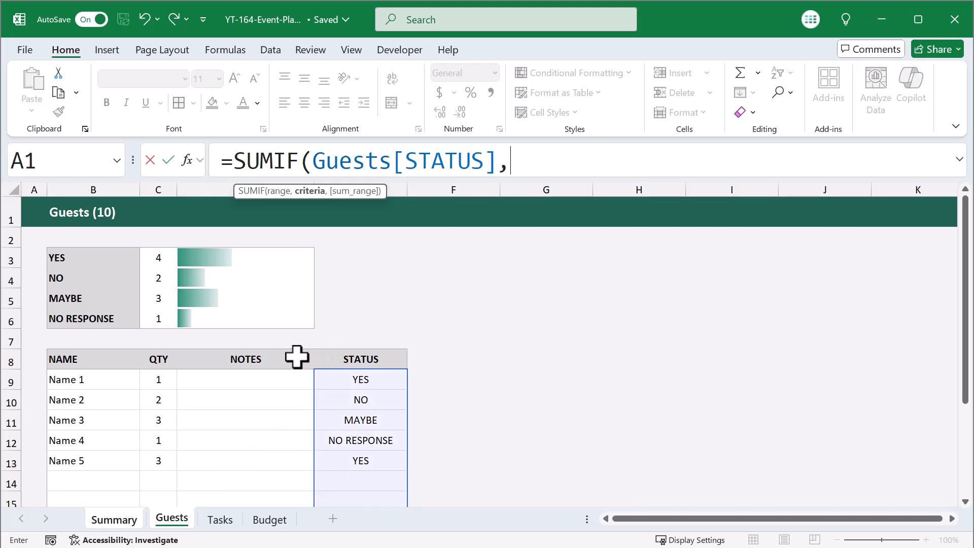
left_click(108, 260)
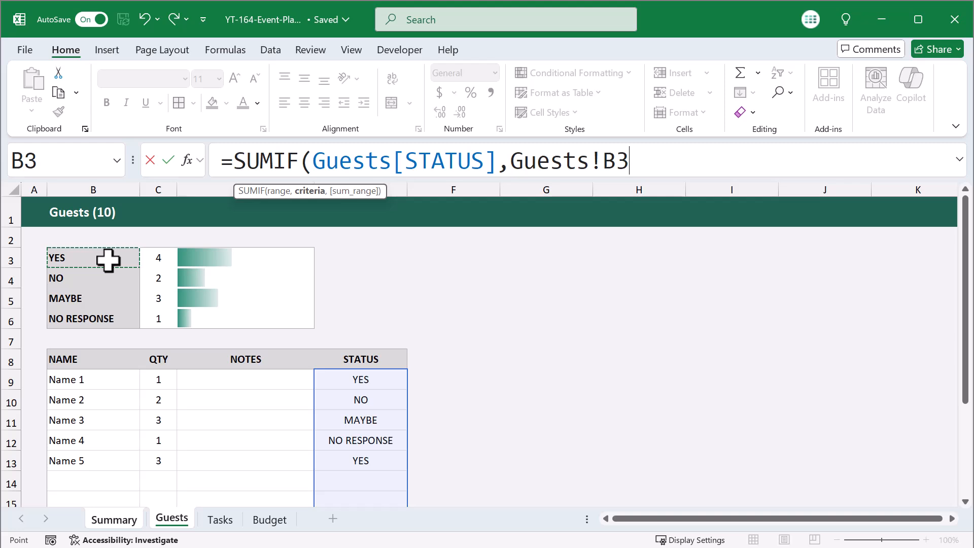
type(",")
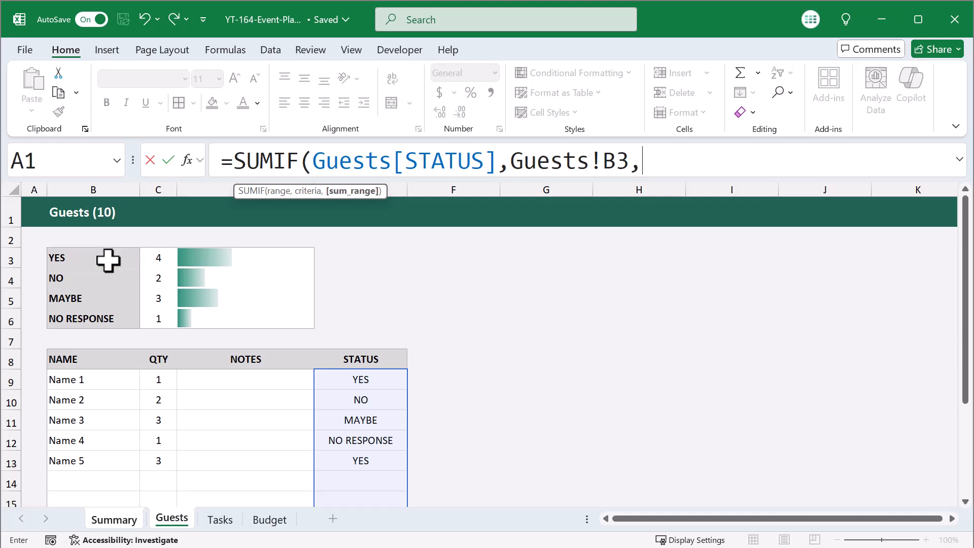
left_click(157, 345)
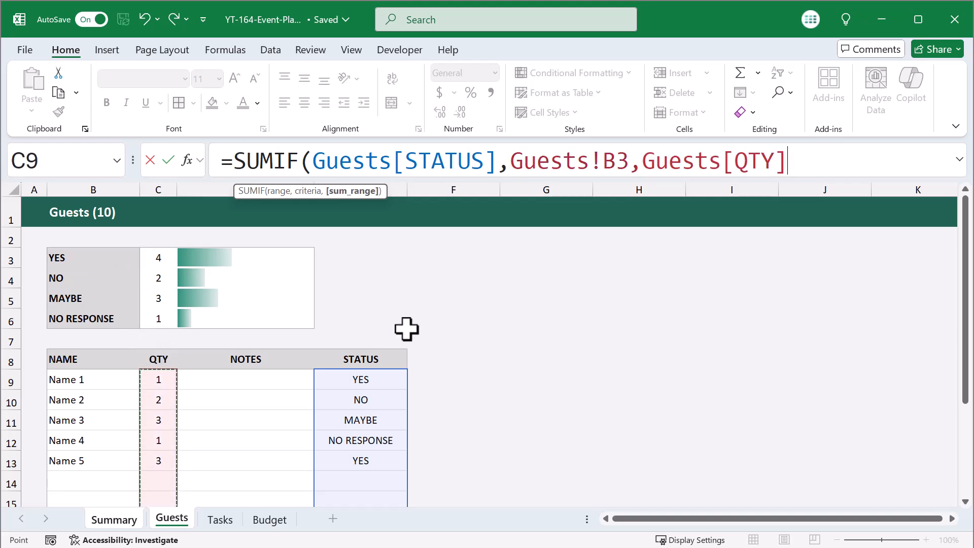
type(")")
key("Return")
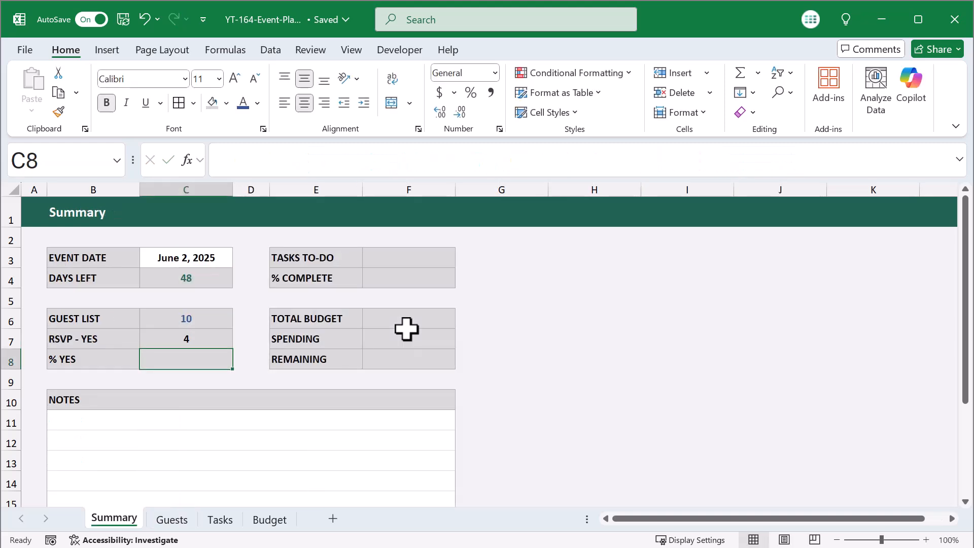
Set the font color of the RSVP - YES value in C7 to the recently used dark green
left_click(219, 337)
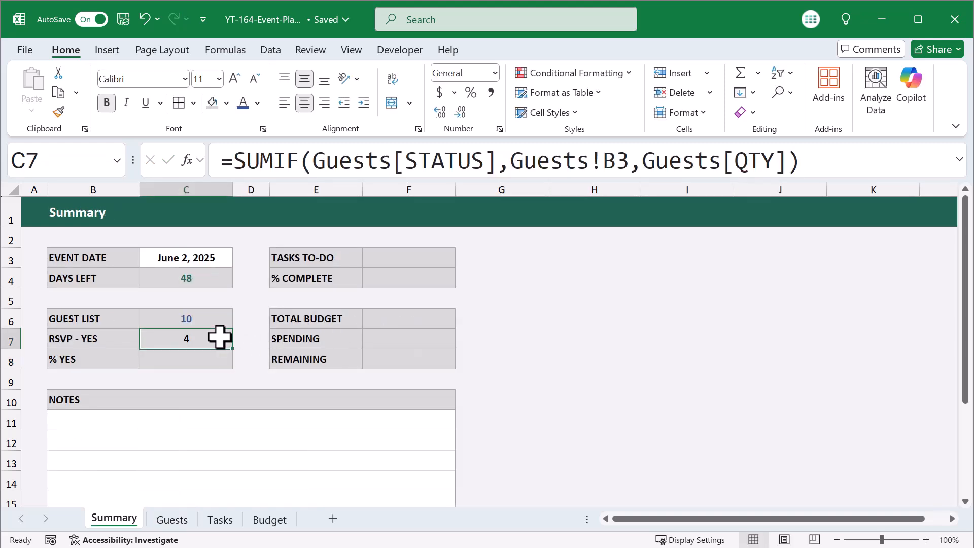
left_click(257, 103)
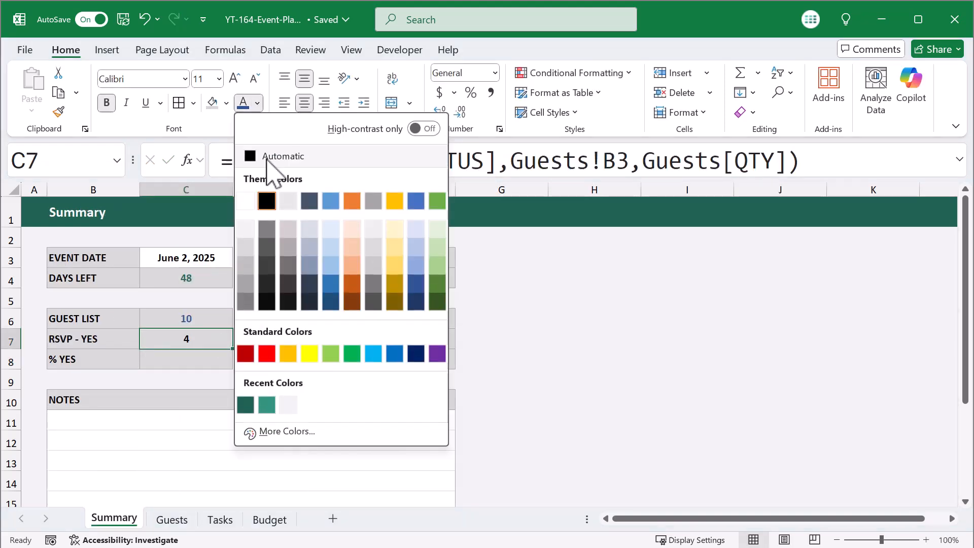
left_click(245, 405)
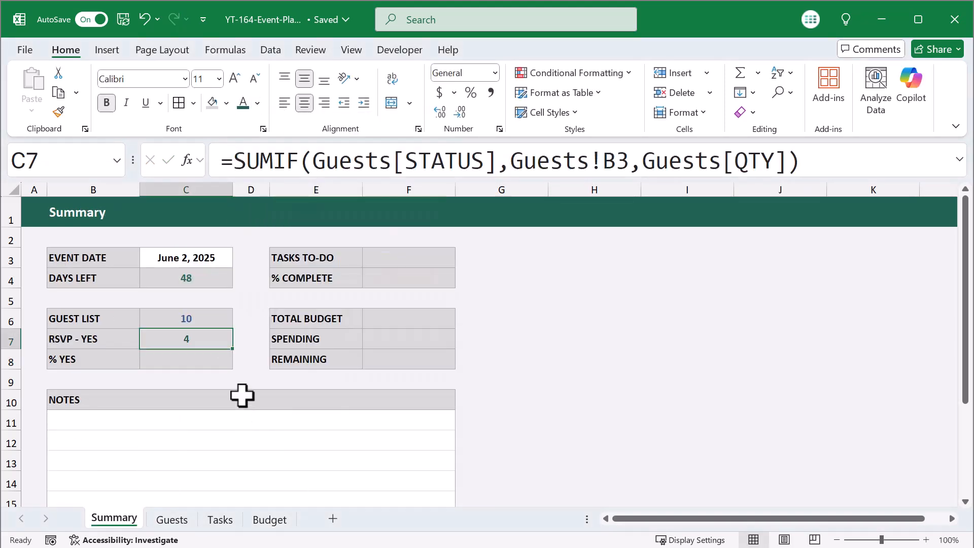
Enter the formula =IF(C7=0,0,C7/C6) in C8 to calculate the share of guests who replied yes
left_click(192, 361)
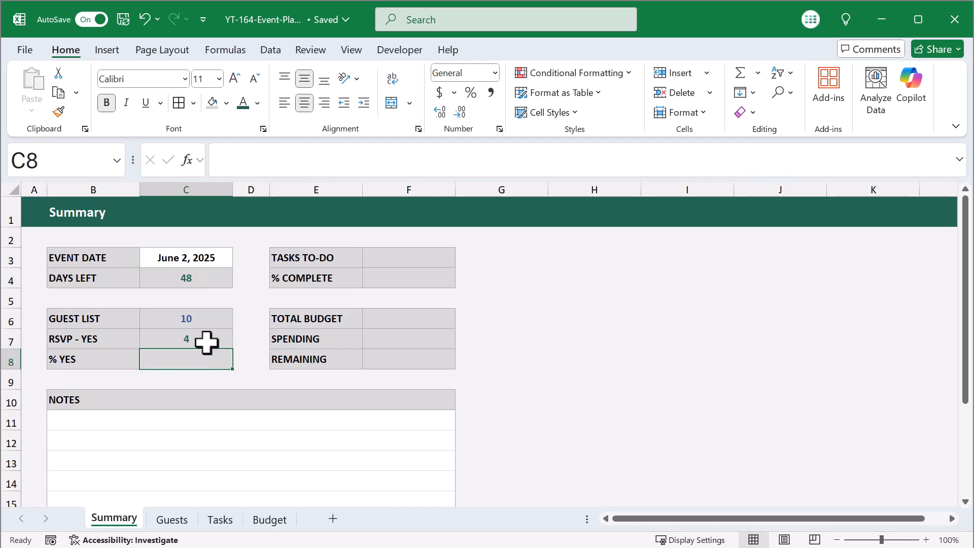
left_click(311, 167)
type("=")
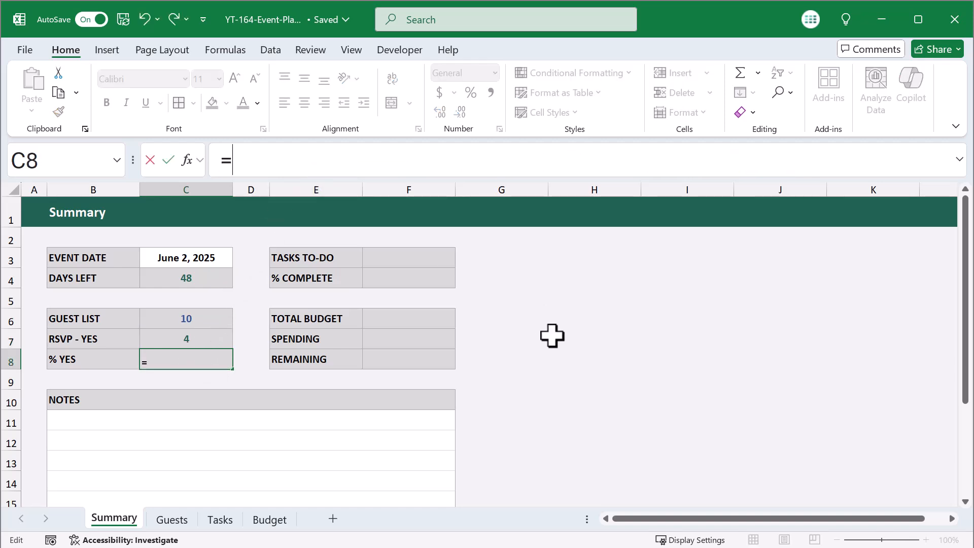
type("IF(")
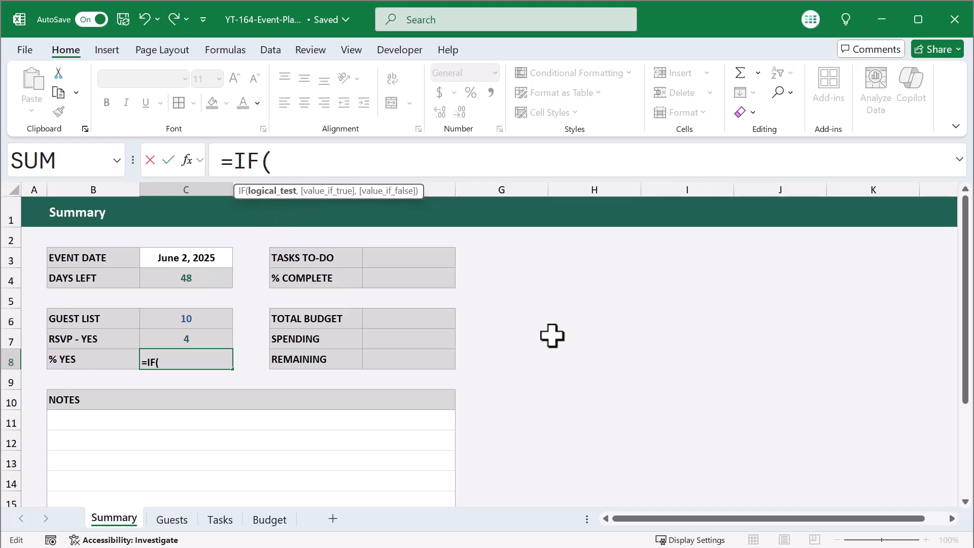
type("C")
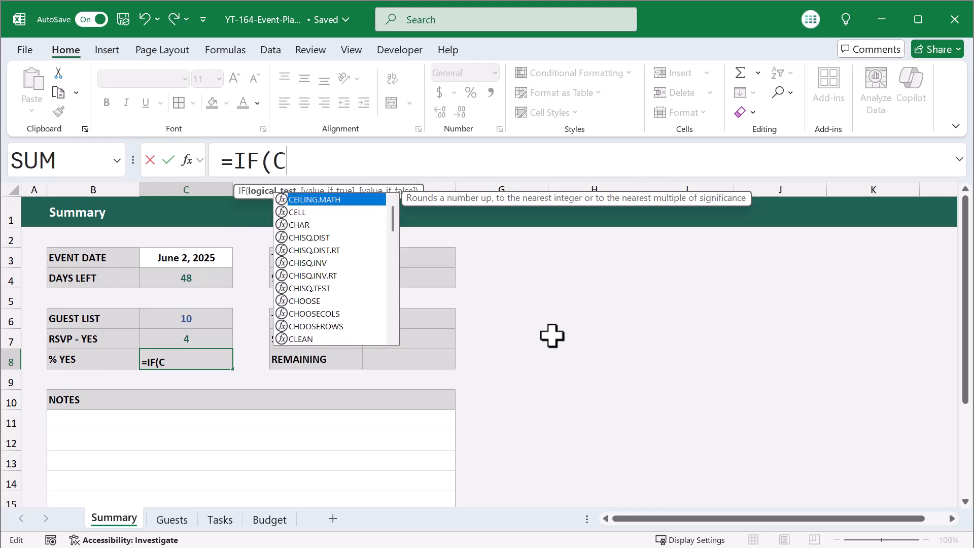
type("7=0")
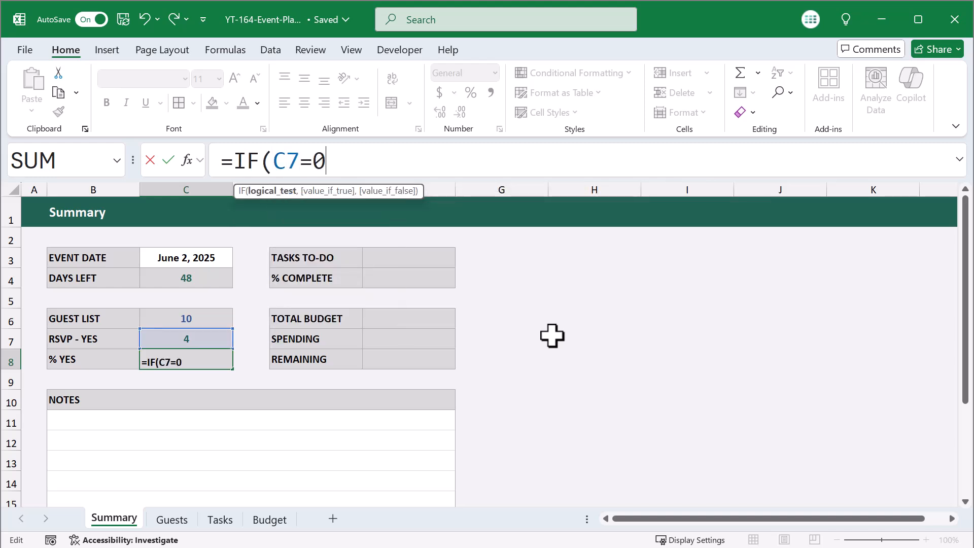
type(",")
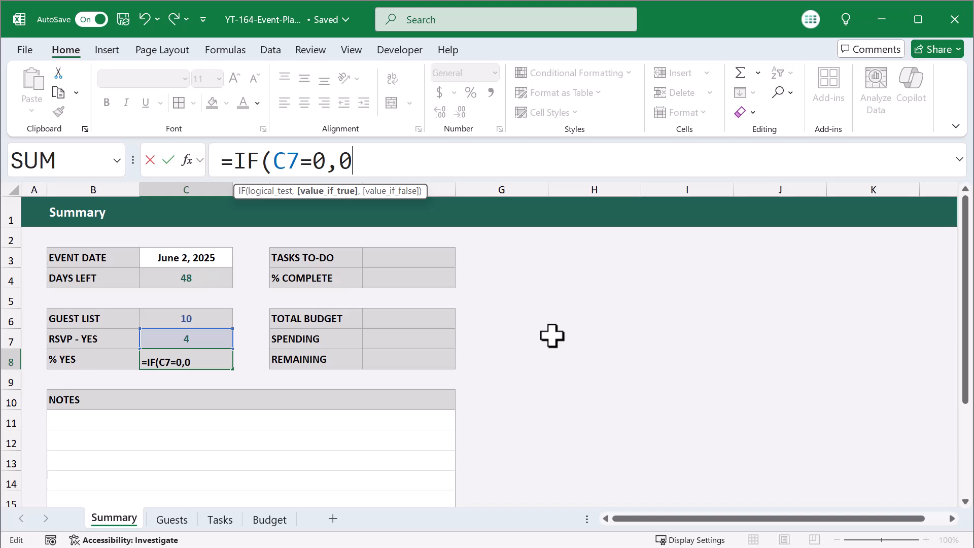
type("0,")
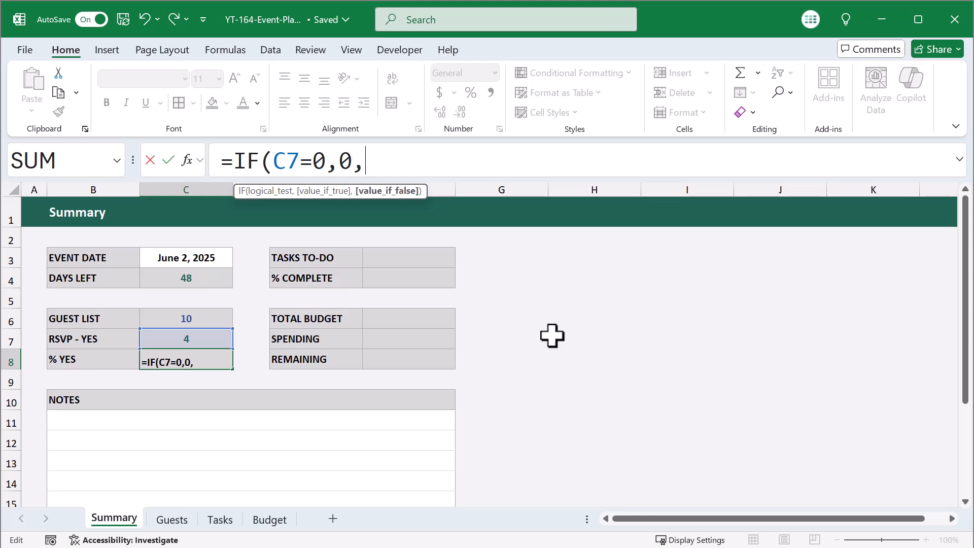
type("C7")
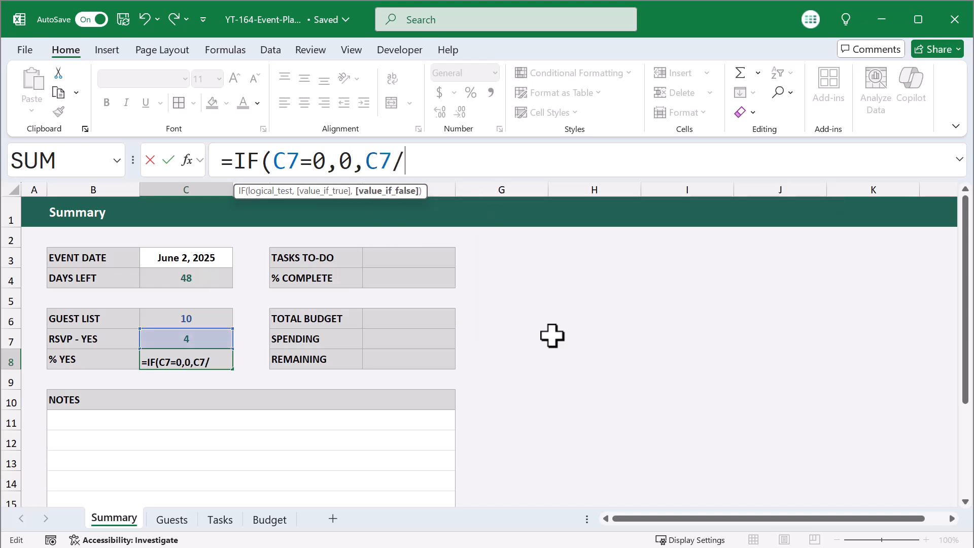
type("/C6")
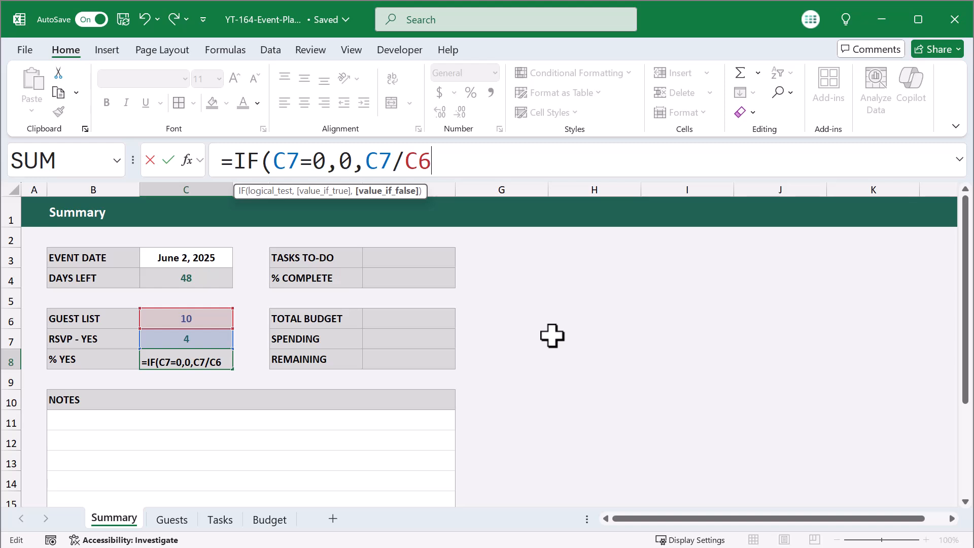
type(")")
key("Return")
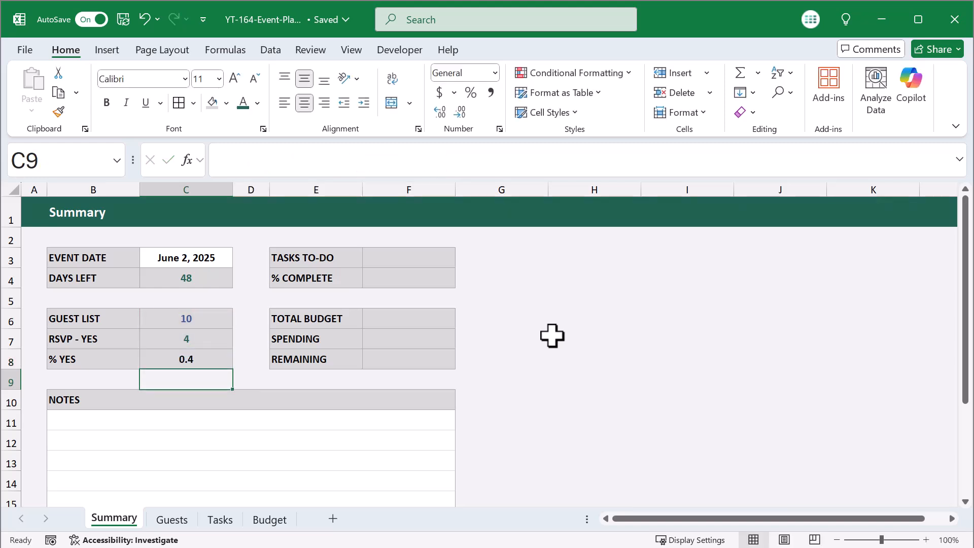
Set the font color of the % YES value in C8 to the recently used dark green and format it as a percentage
left_click(225, 355)
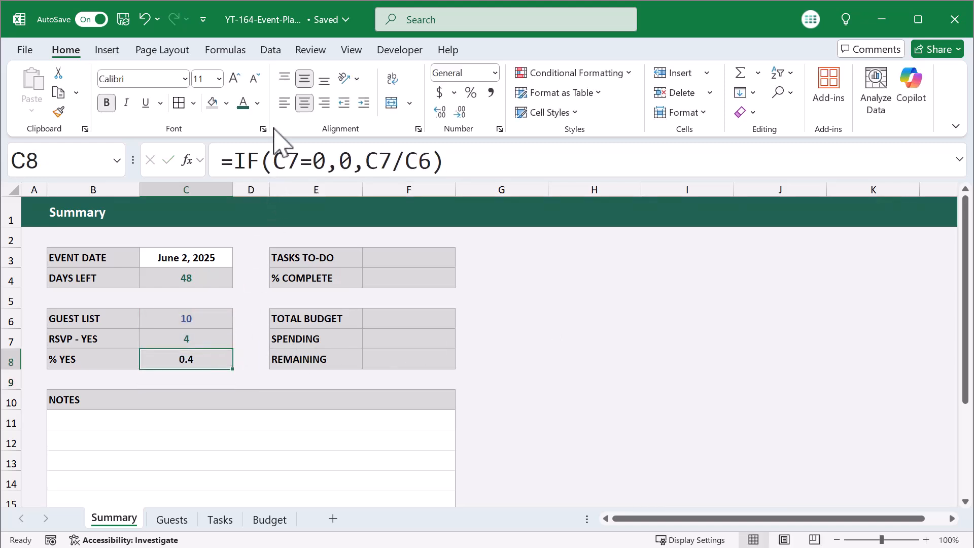
left_click(257, 103)
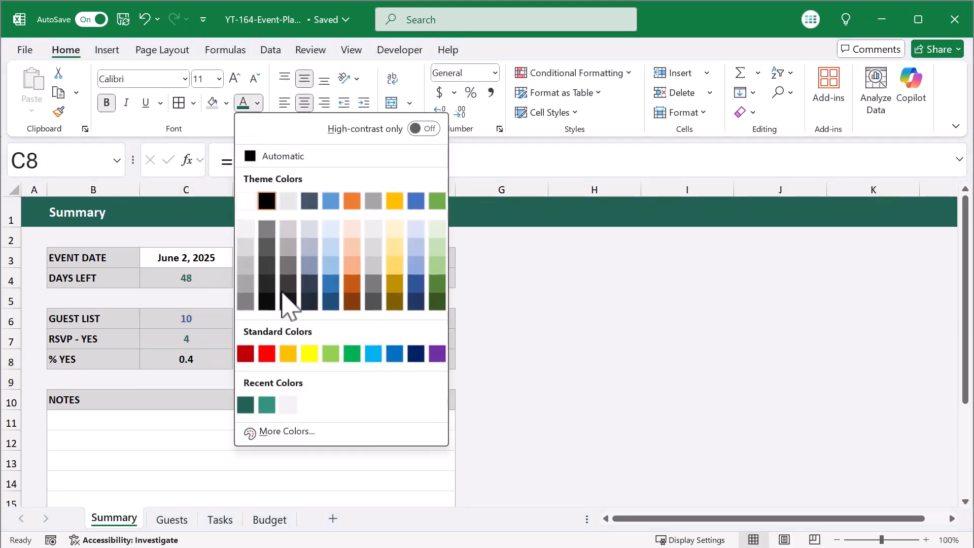
left_click(246, 404)
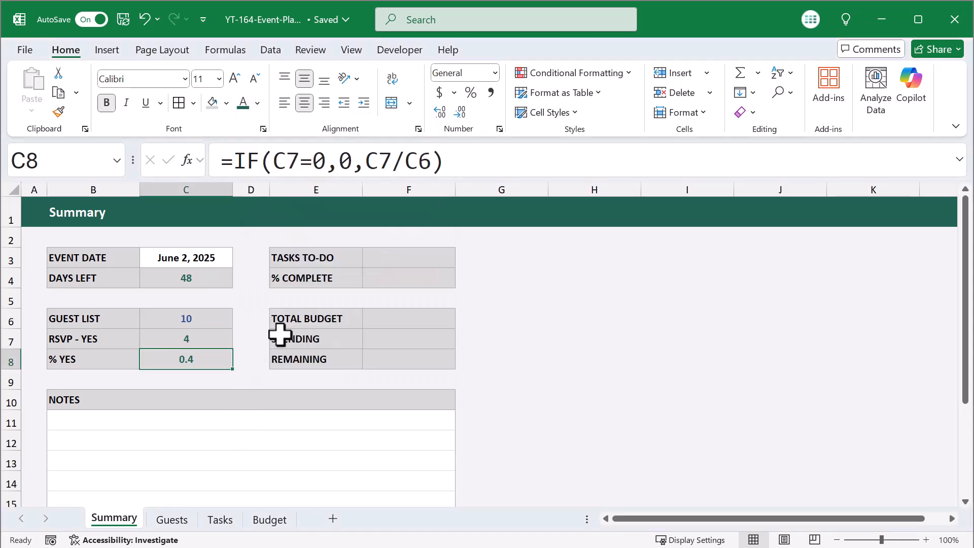
left_click(471, 95)
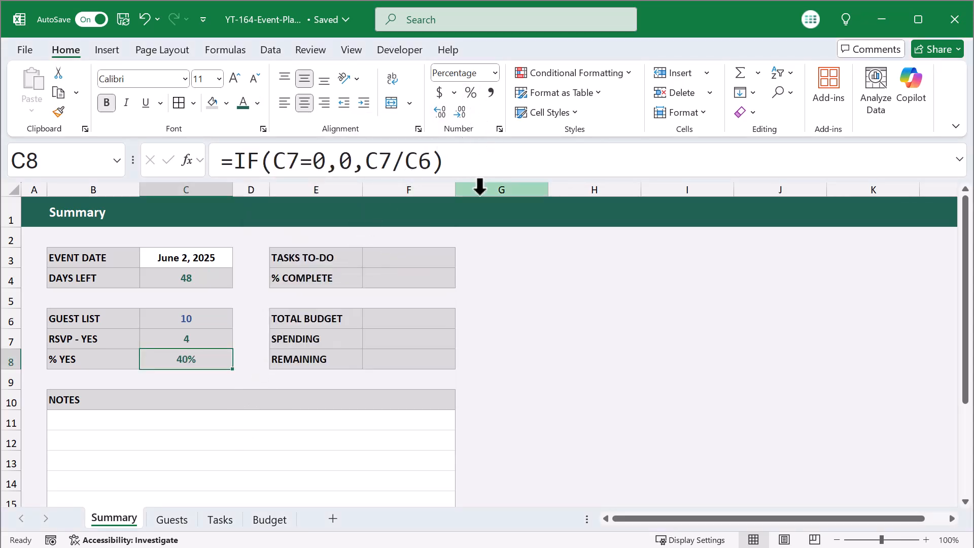
Enter the formula =COUNTA(Tasks[TASK])-COUNTIF(Tasks[STATUS],TRUE) in F3 to count the tasks still to do
left_click(415, 258)
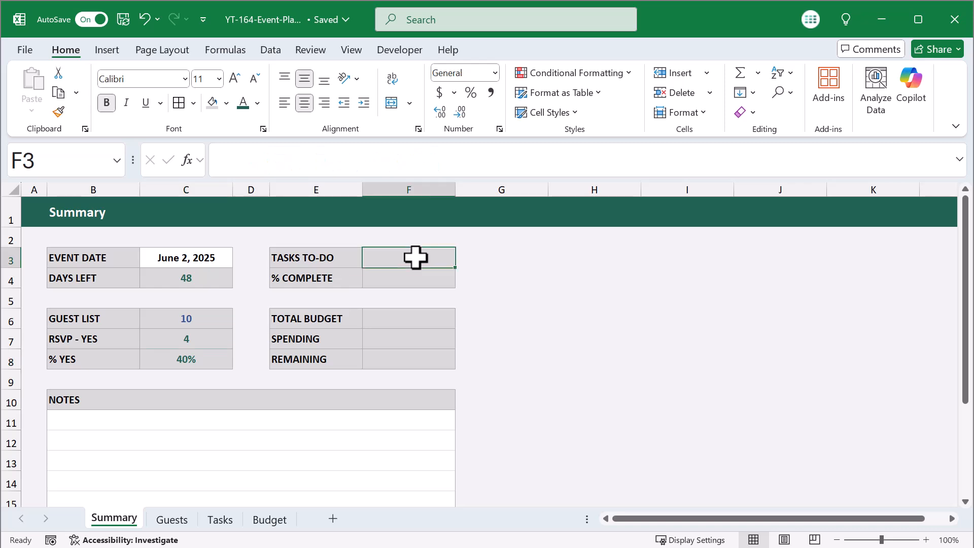
left_click(520, 155)
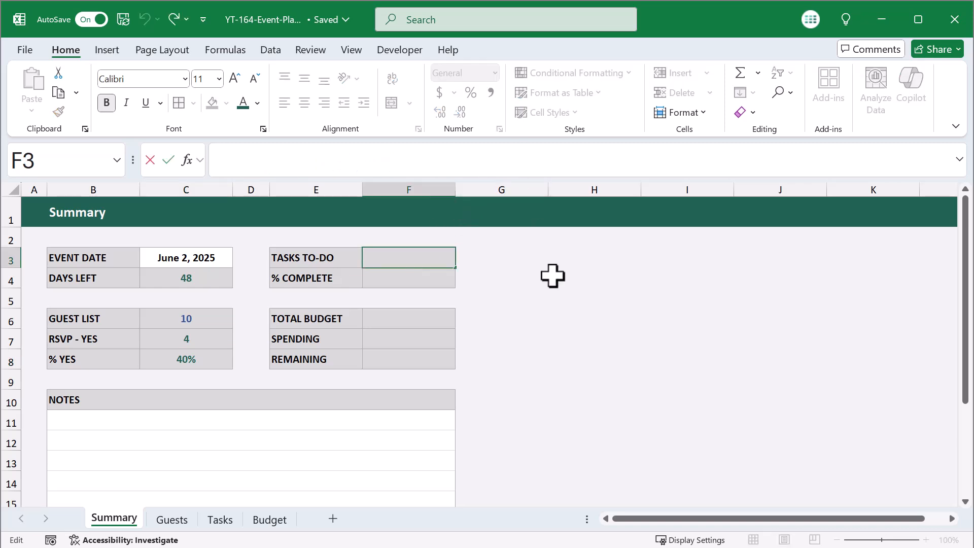
type("=")
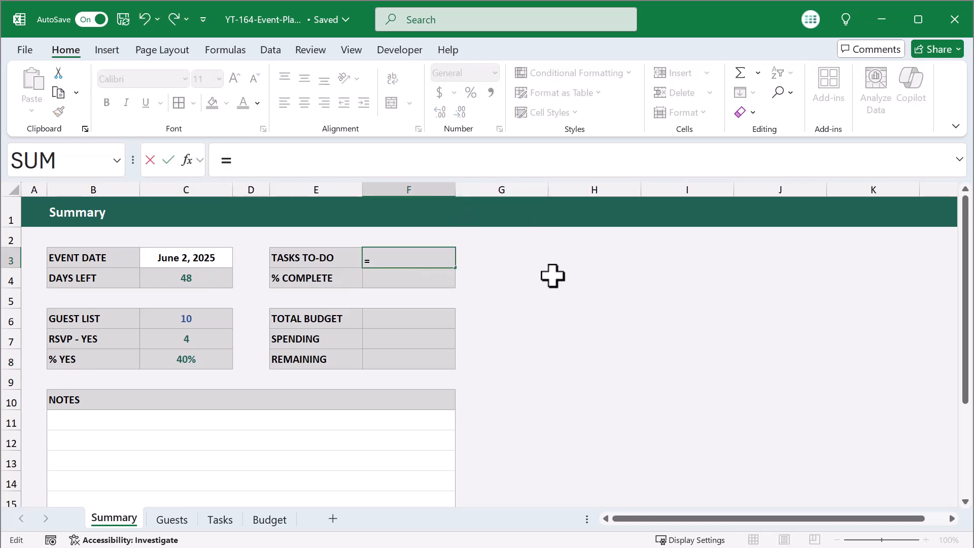
type("counta")
key("Tab")
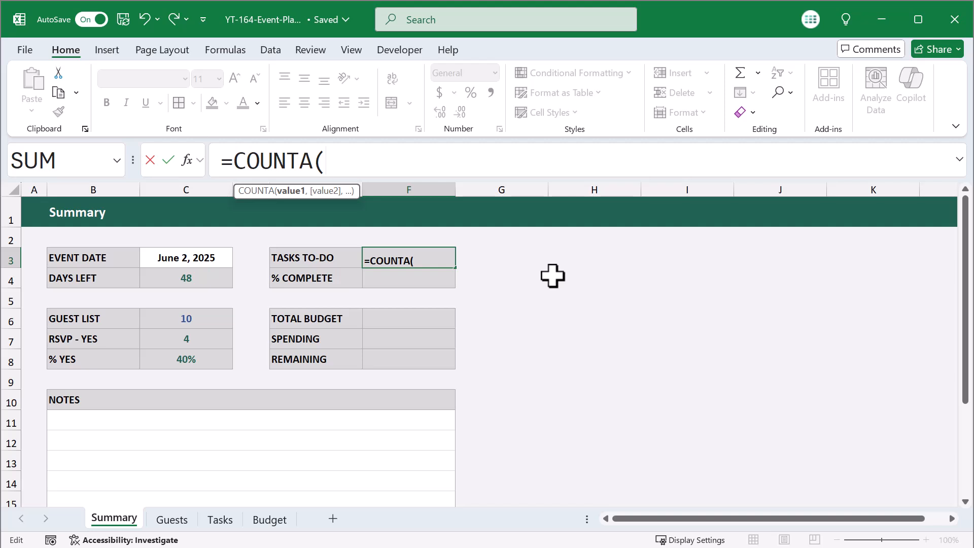
left_click(219, 518)
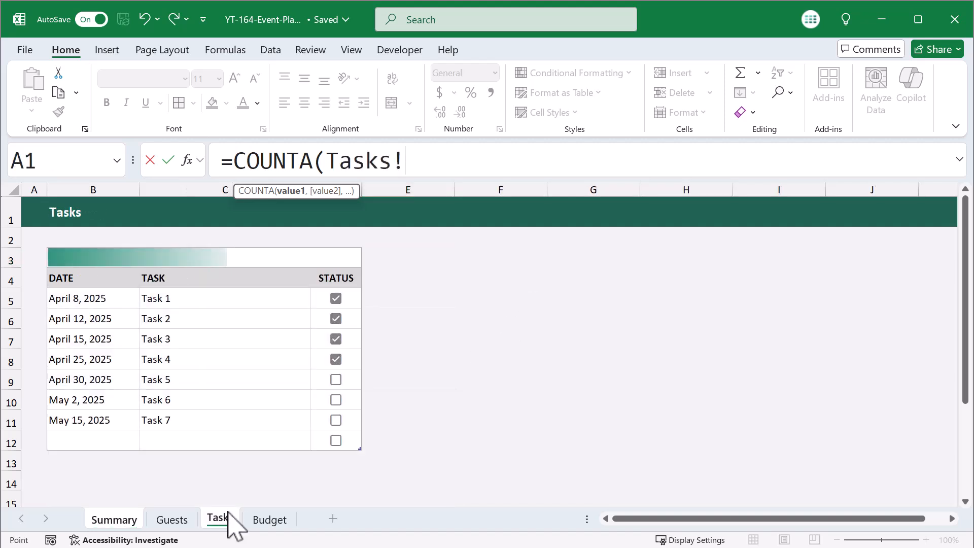
left_click(221, 262)
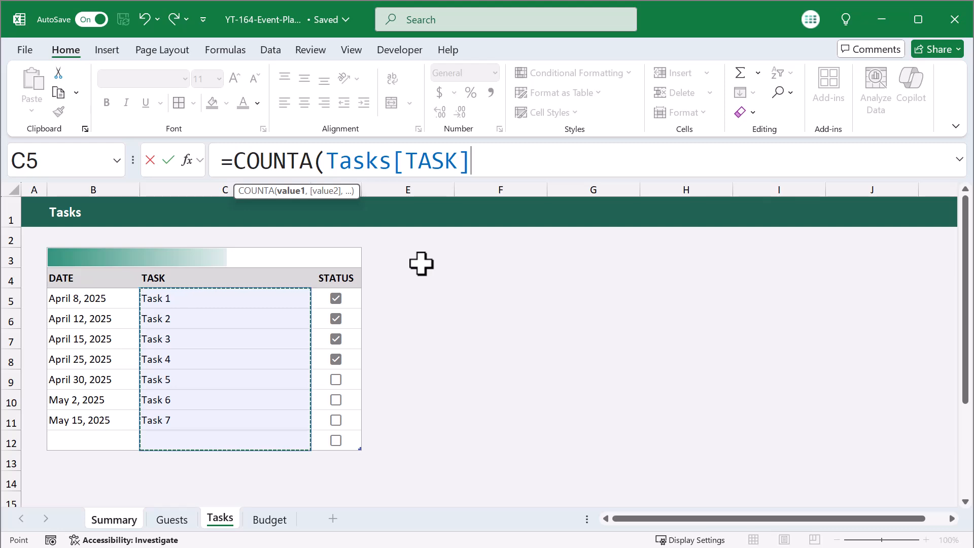
type(")-")
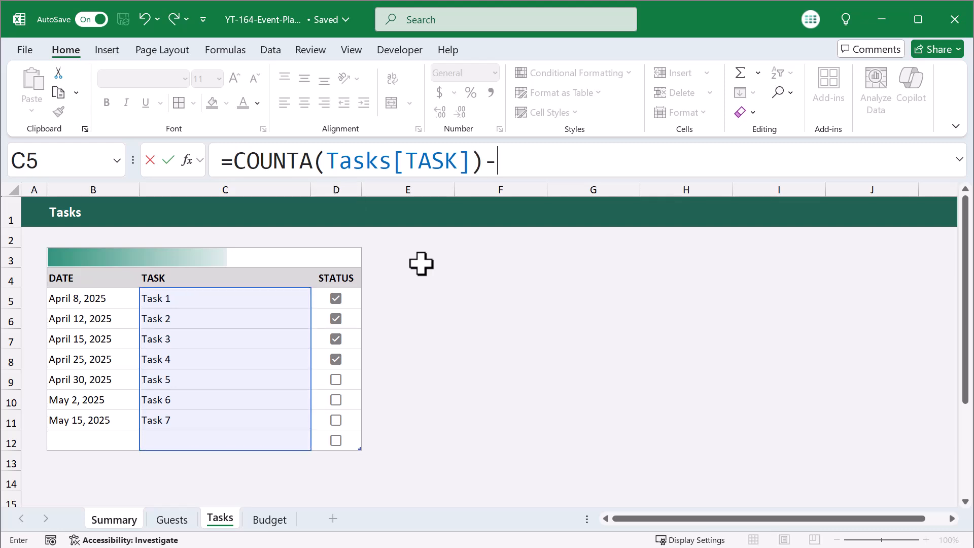
type("countif(")
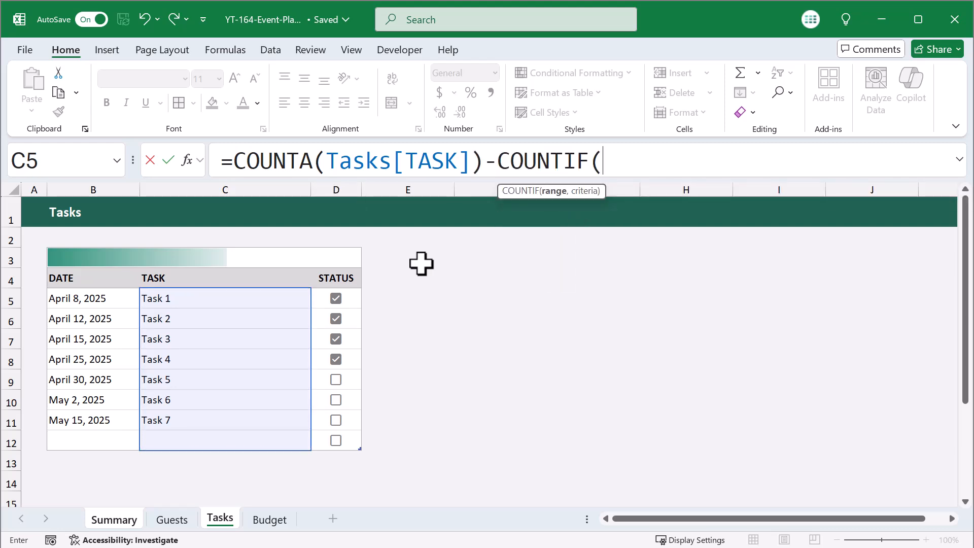
left_click(349, 263)
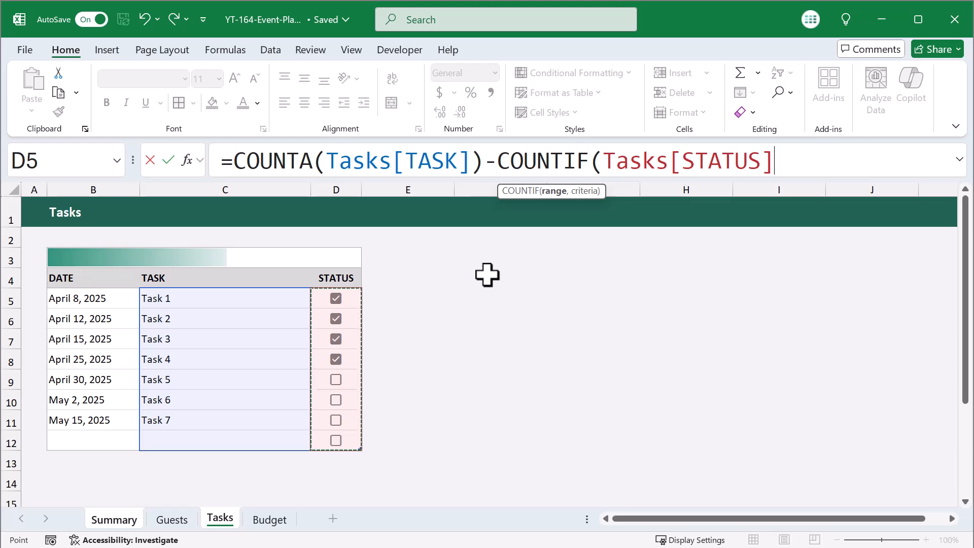
type(",tru")
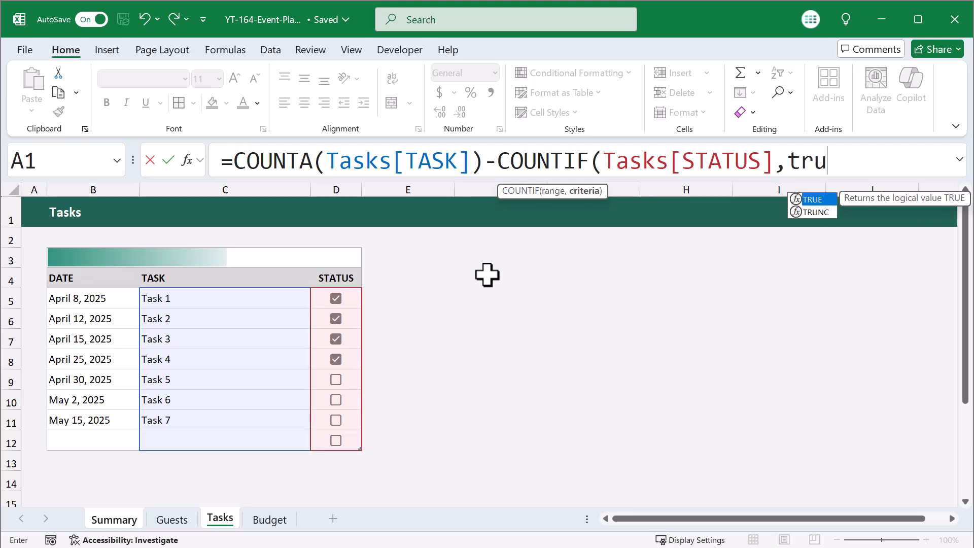
key("Tab")
type(")")
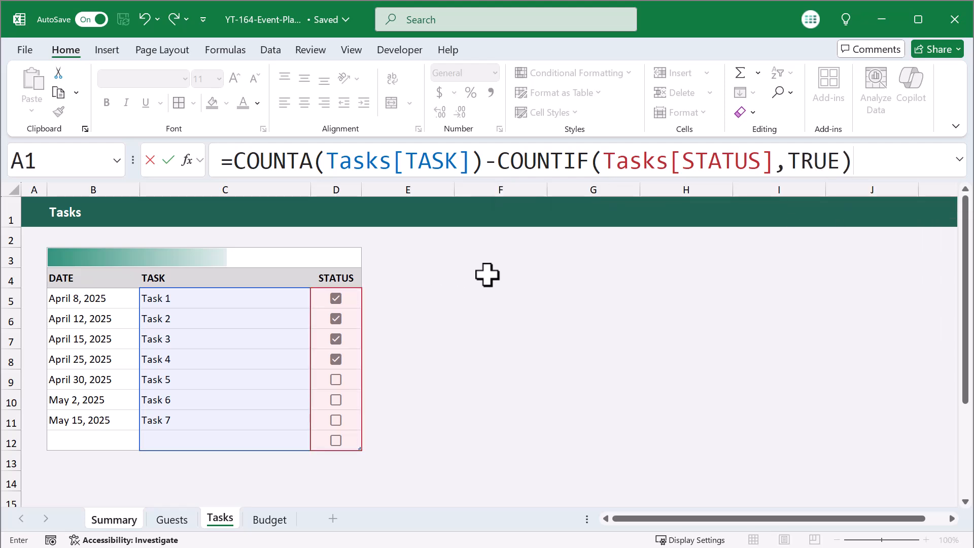
key("Return")
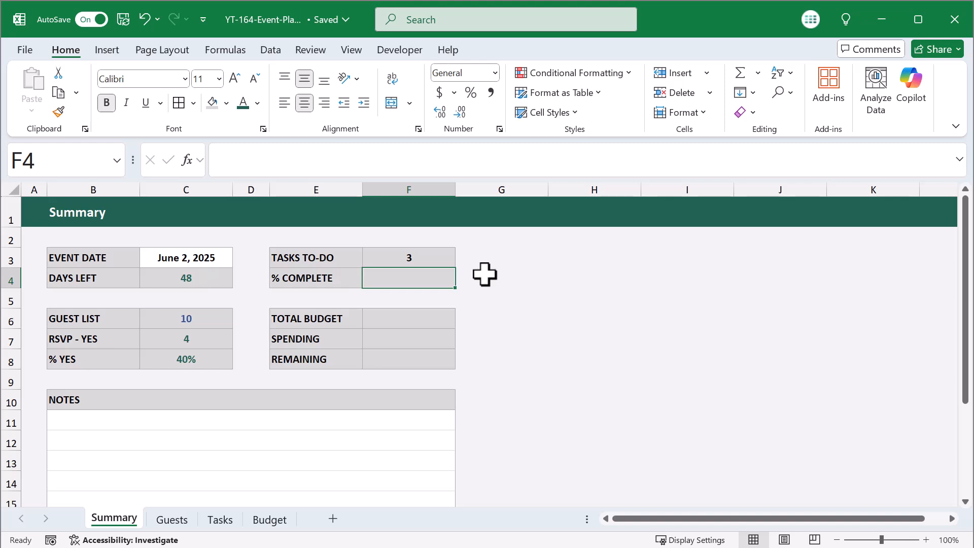
Set the font color of the TASKS TO-DO value in F3 to a darker blue theme shade
left_click(430, 258)
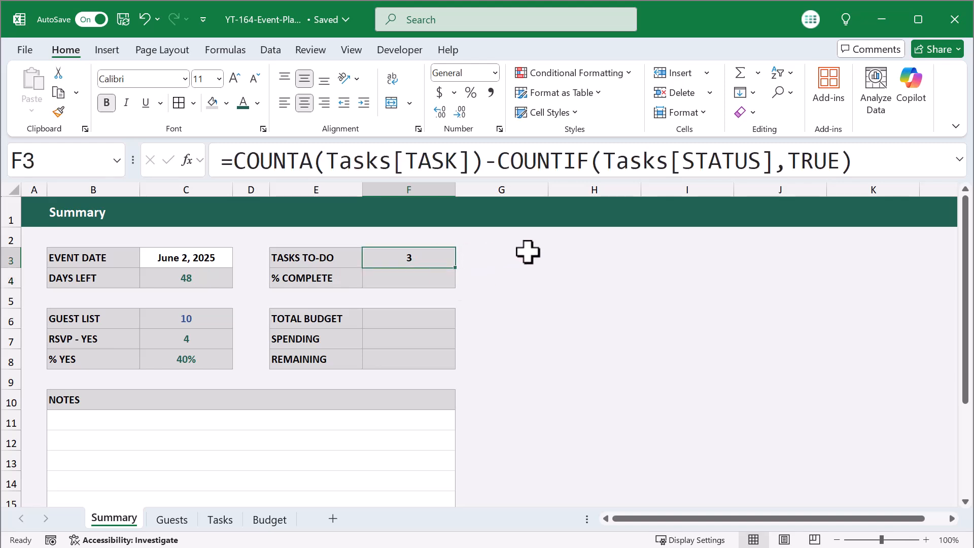
left_click(897, 168)
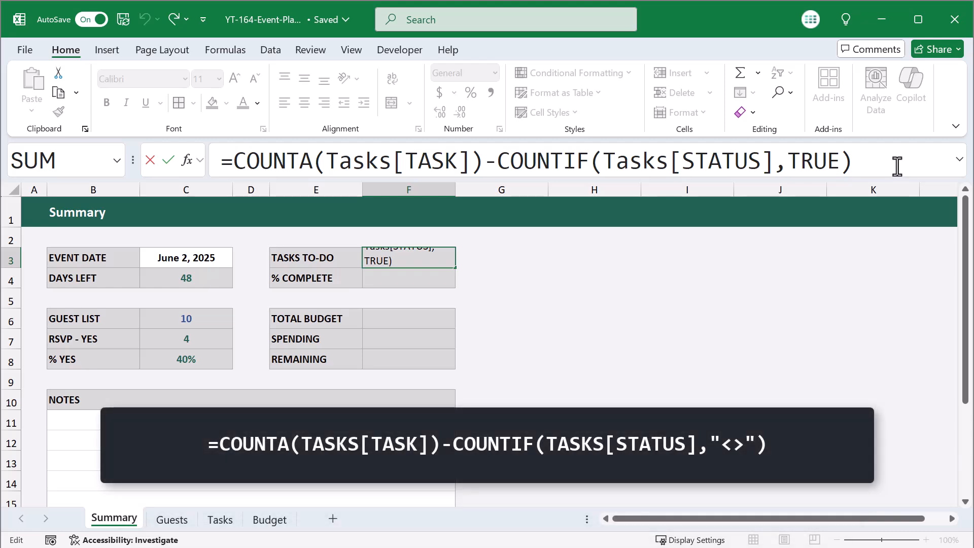
key("Return")
left_click(437, 252)
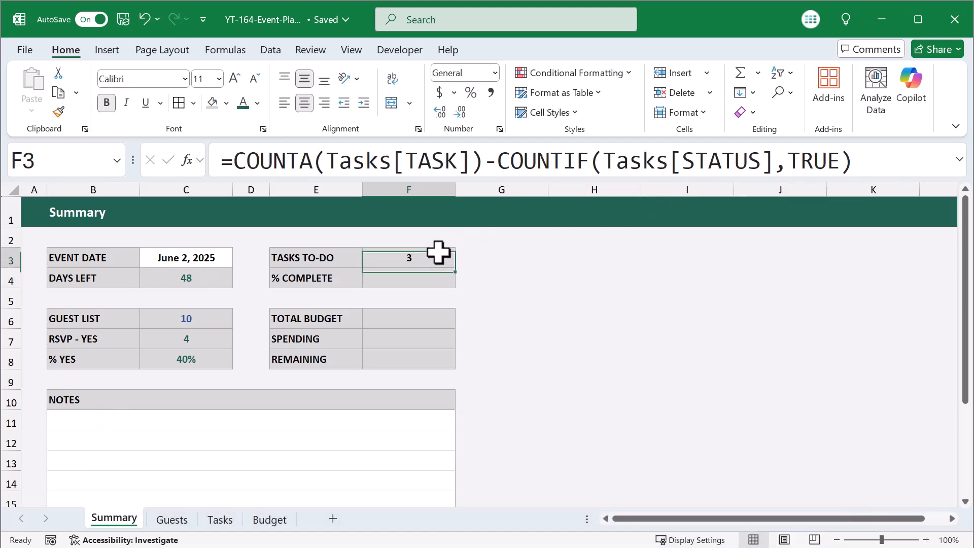
left_click(257, 104)
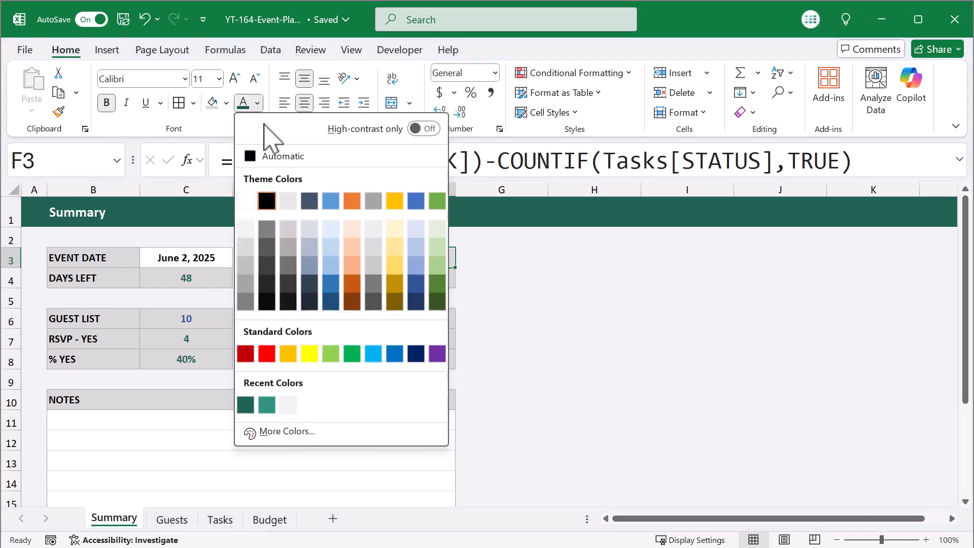
left_click(416, 289)
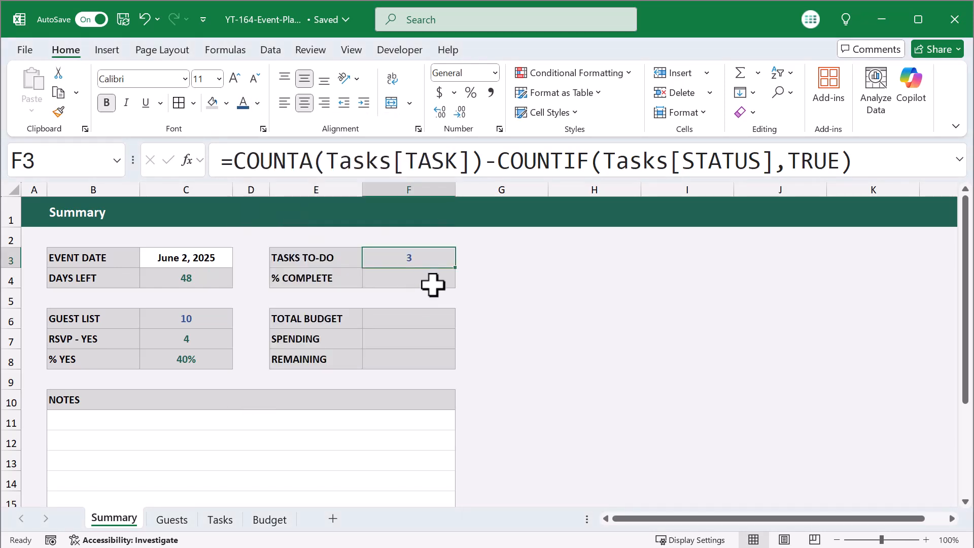
Enter the formula =Tasks!B3 in F4 to link the % COMPLETE value to the Tasks sheet
left_click(422, 280)
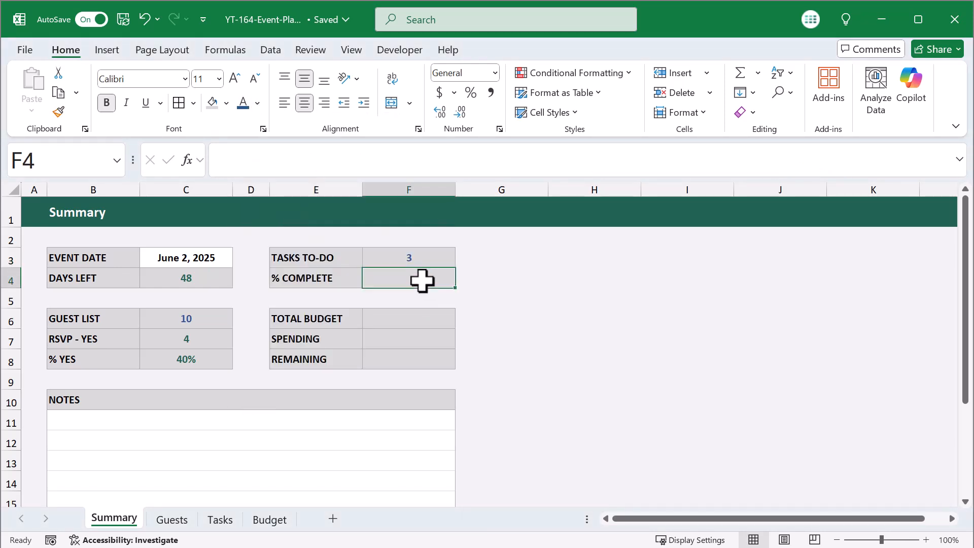
left_click(476, 163)
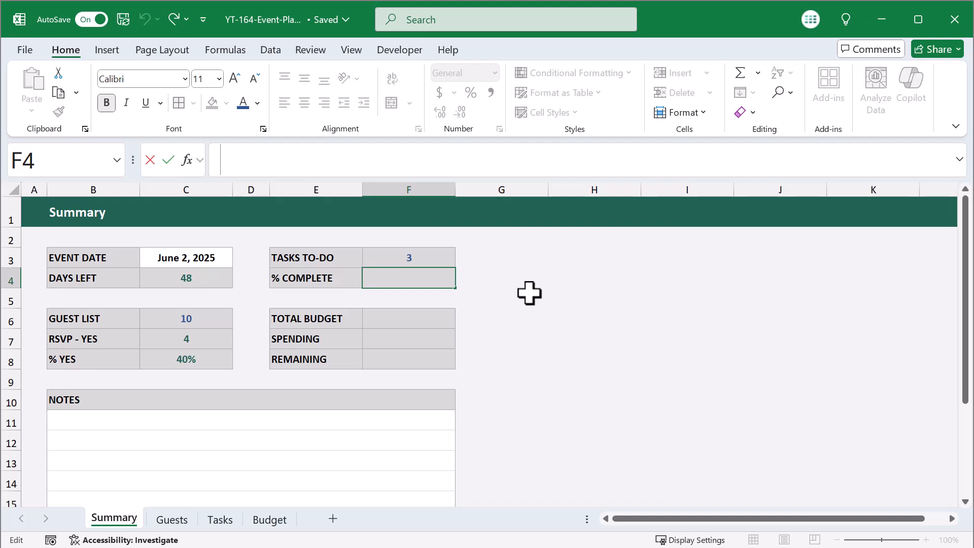
type("=")
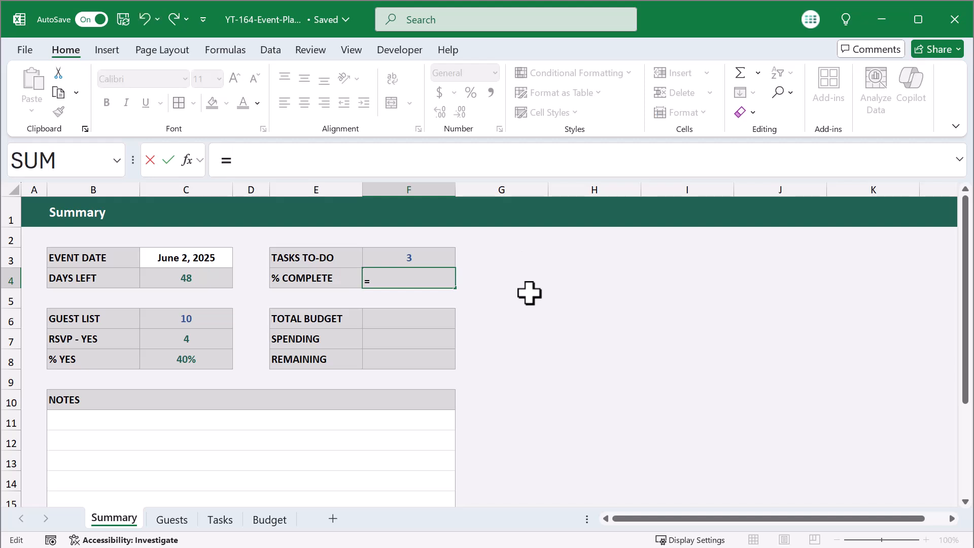
left_click(226, 514)
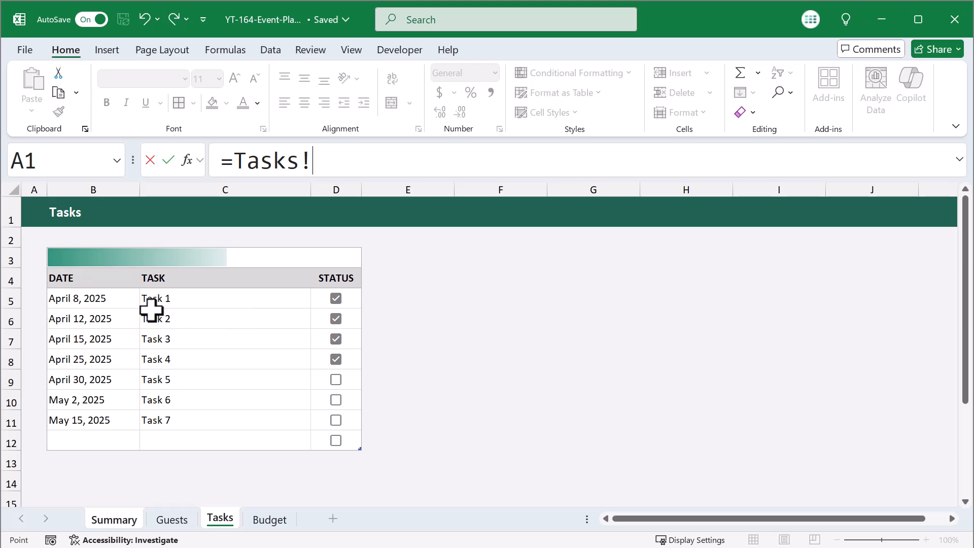
left_click(162, 258)
key("Return")
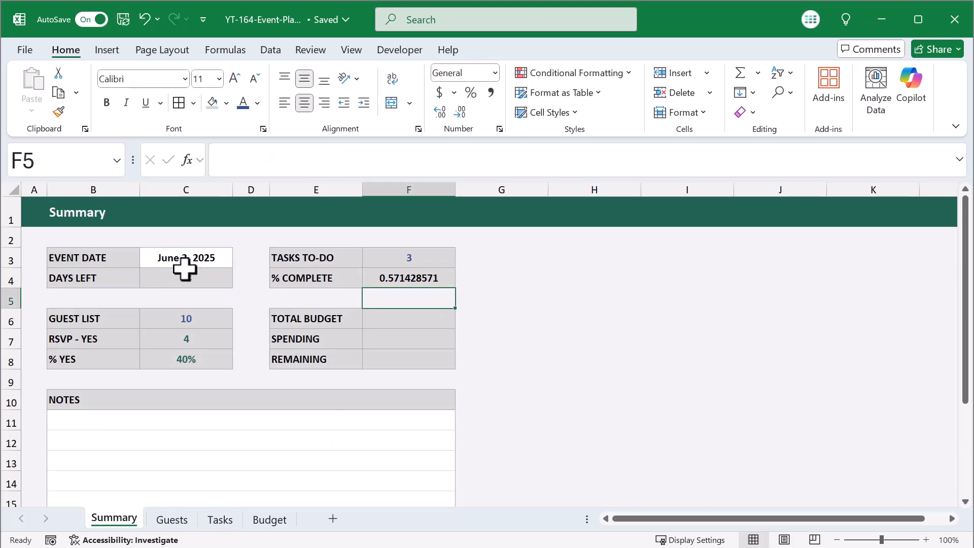
Format the % COMPLETE value in F4 as a percentage and set its font color to the recently used dark green
left_click(383, 276)
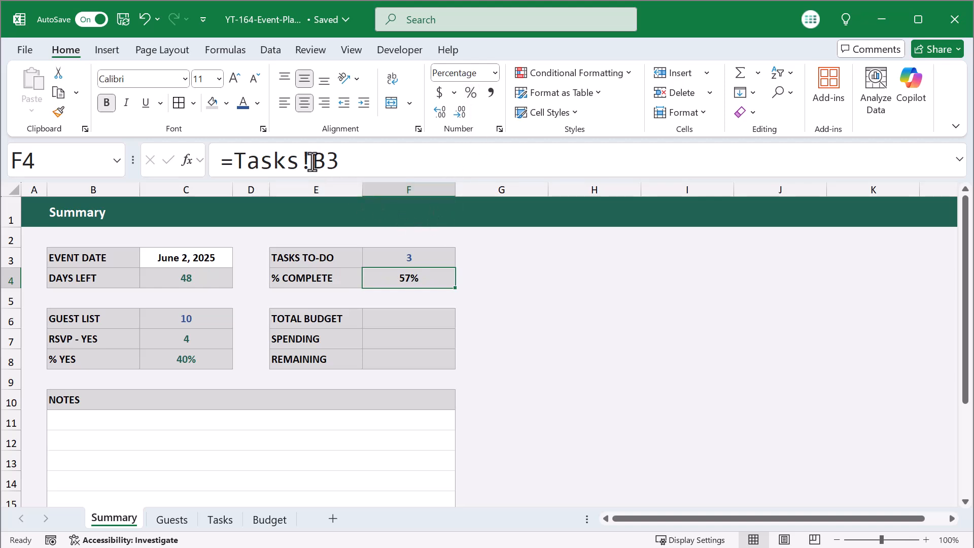
left_click(257, 103)
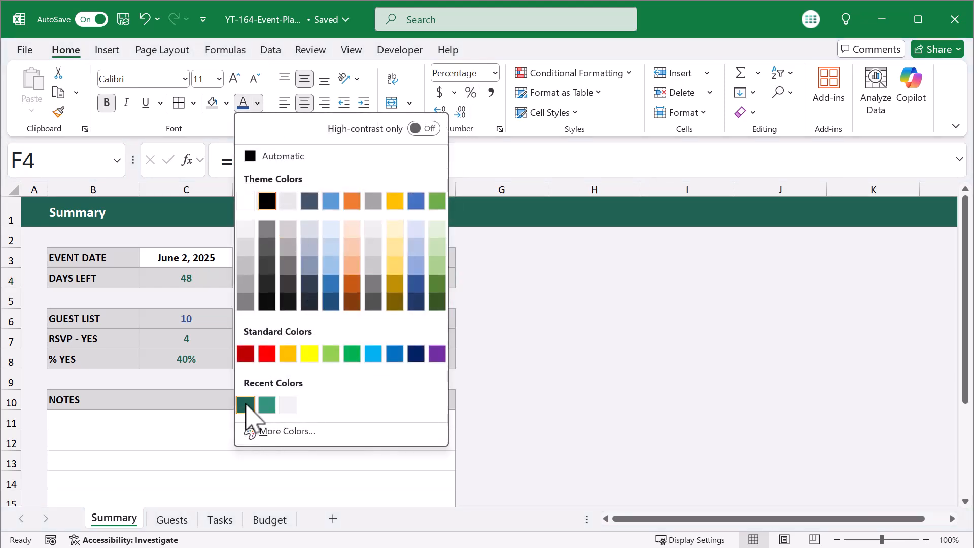
left_click(239, 401)
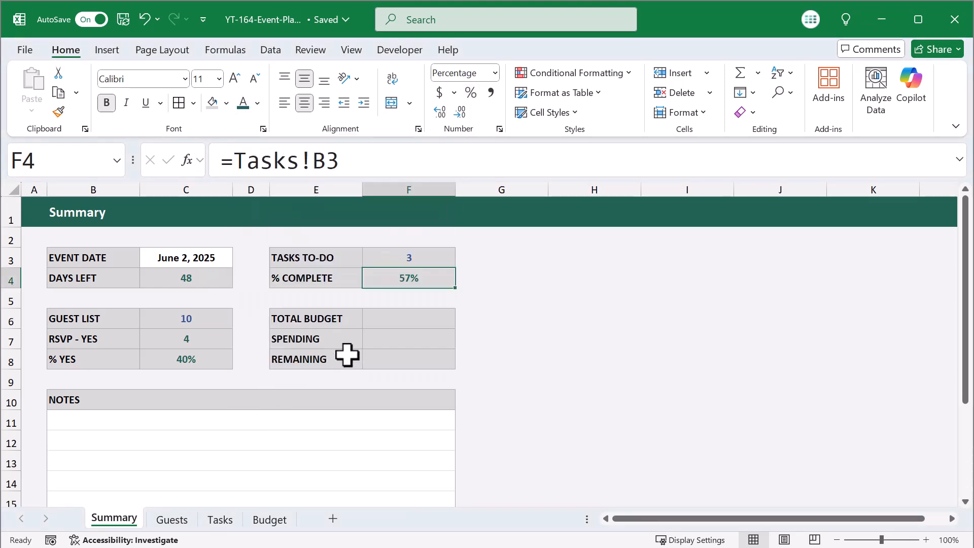
Enter the formula =Budget!C3 in F6 to link the TOTAL BUDGET value to the Budget sheet
left_click(400, 321)
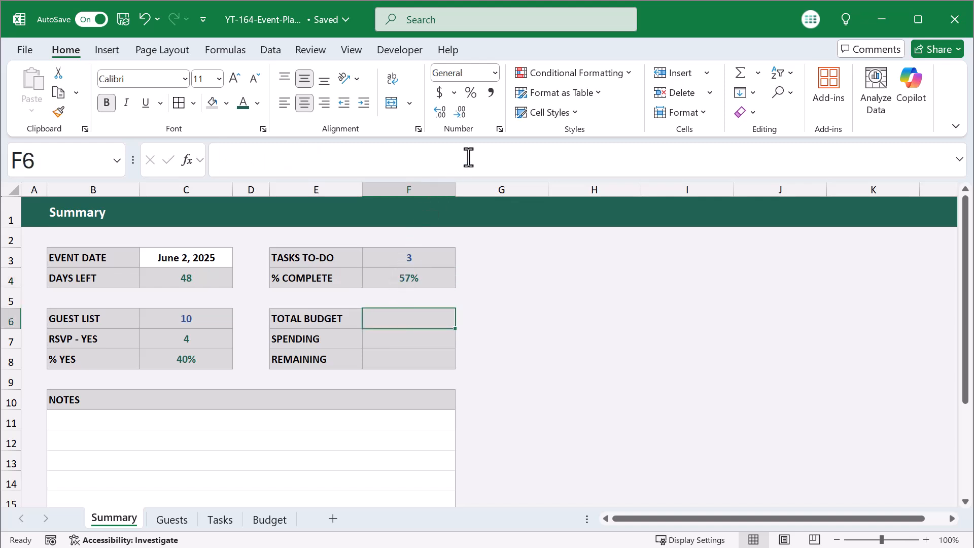
type("=")
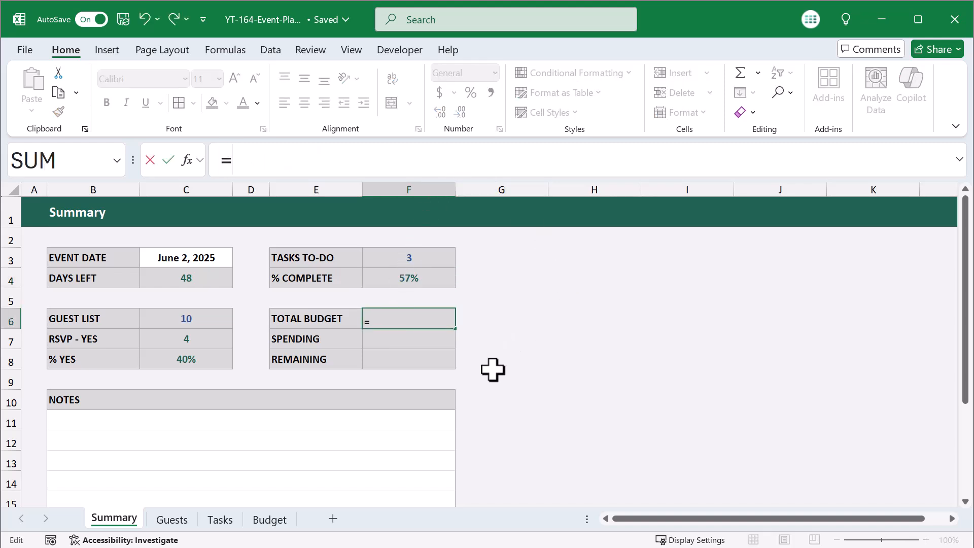
left_click(285, 518)
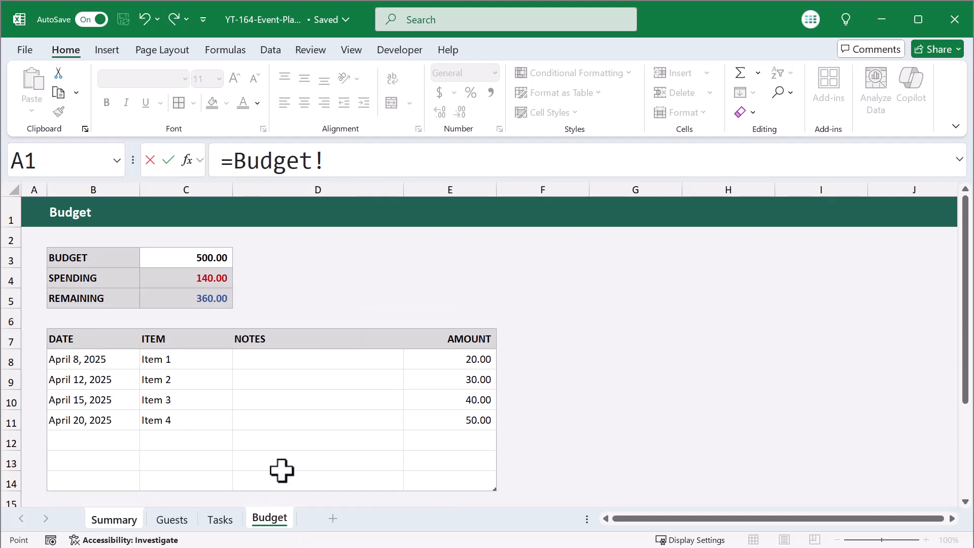
left_click(219, 258)
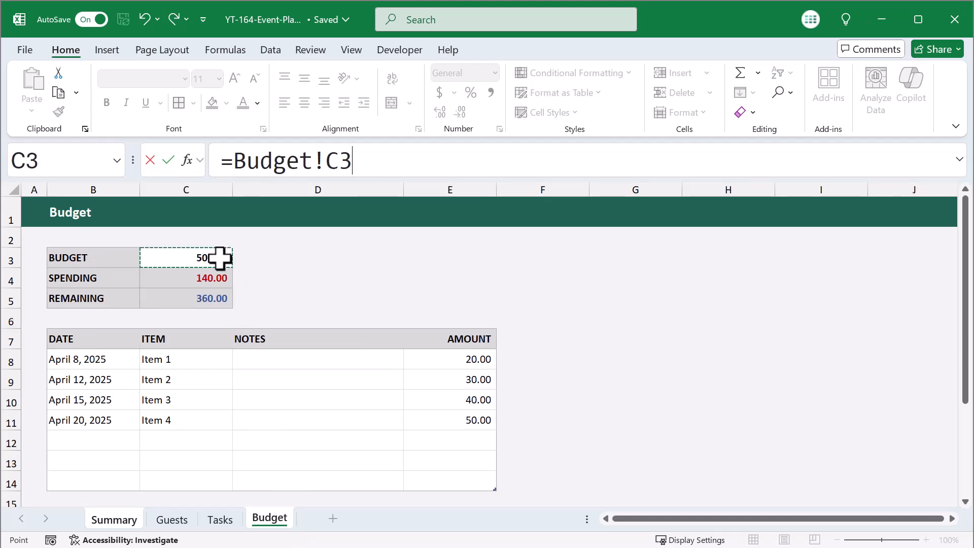
key("Return")
Fill the F6 formula down to F8 for SPENDING and REMAINING, and apply the Number format to F6:F8
left_click(394, 314)
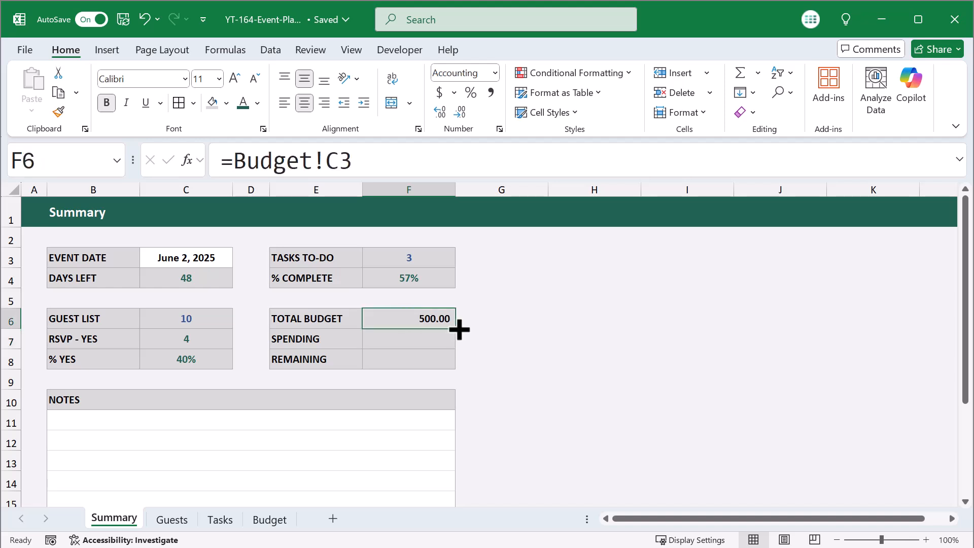
left_click_drag(456, 328, 458, 366)
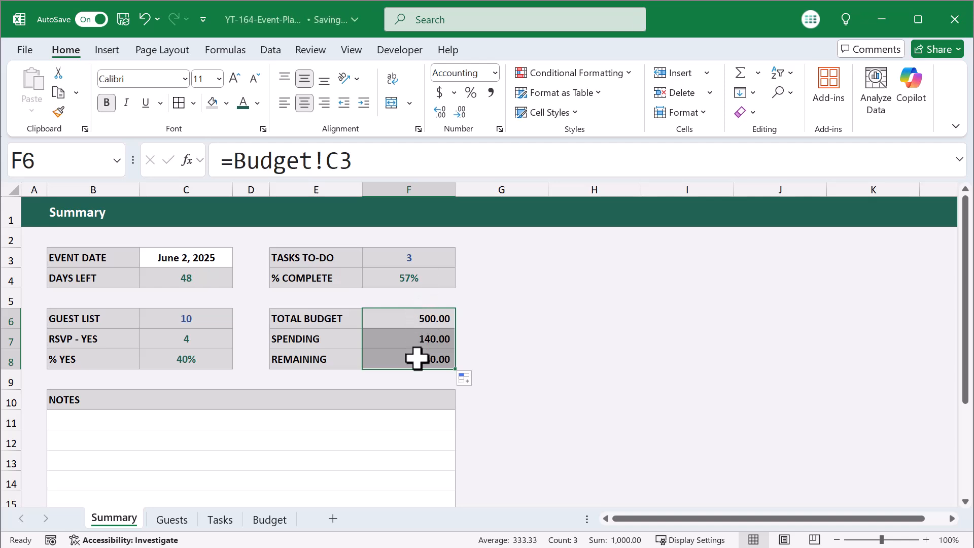
left_click(494, 72)
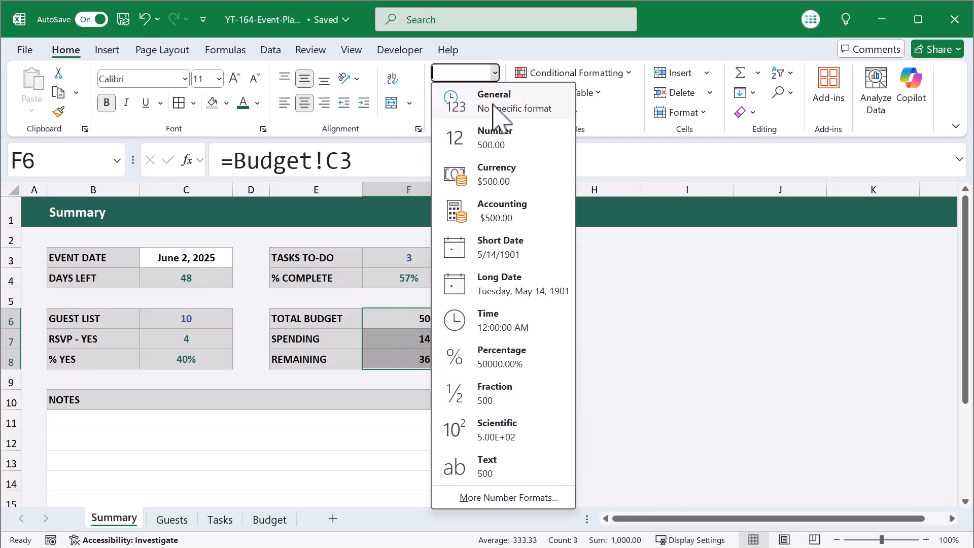
left_click(485, 136)
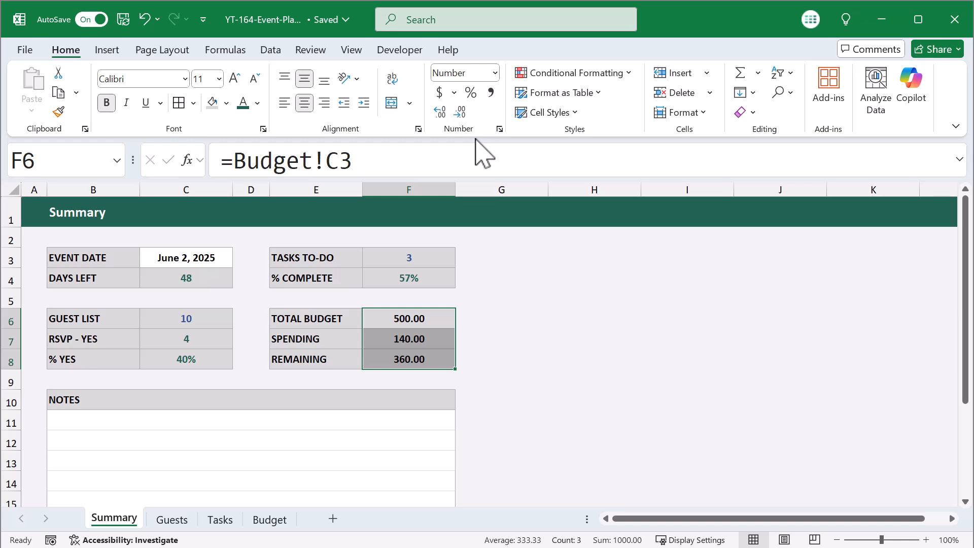
Set the font color of the SPENDING value in F7 to the standard dark red
left_click(373, 338)
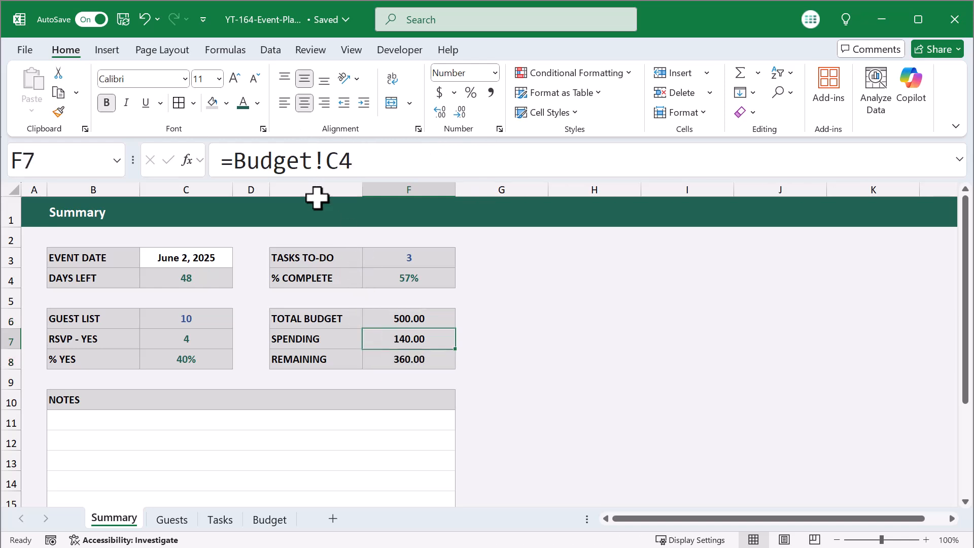
left_click(257, 103)
left_click(244, 352)
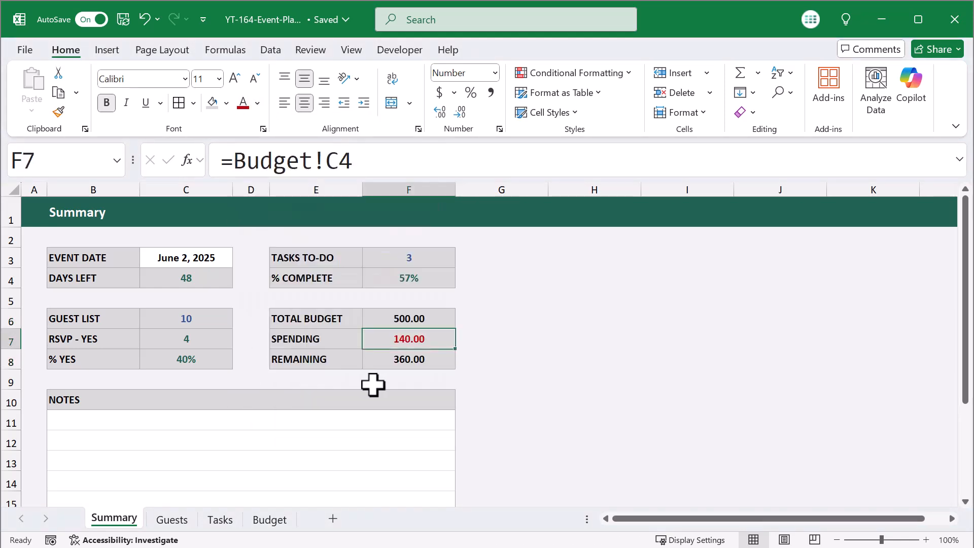
Set the font color of the REMAINING value in F8 to a darker blue theme shade
left_click(400, 361)
left_click(257, 103)
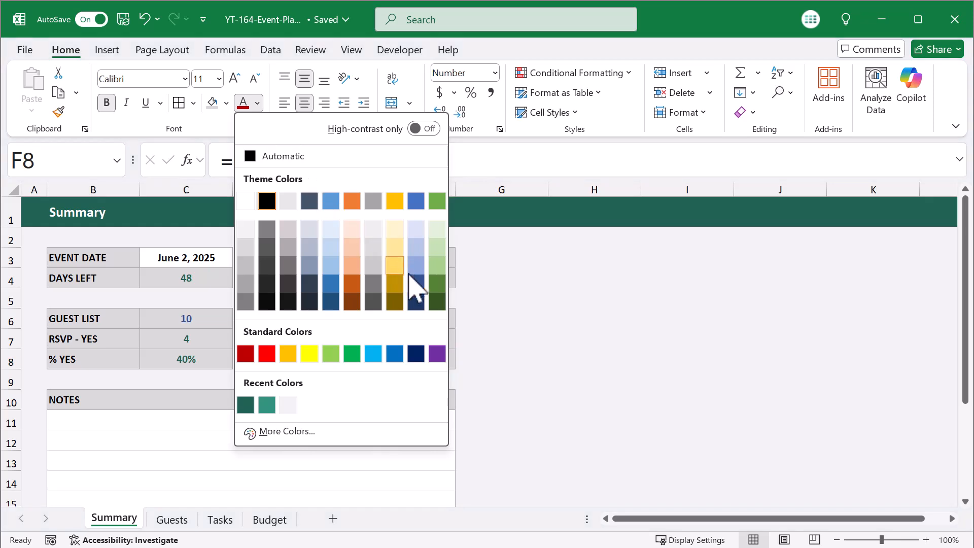
left_click(415, 281)
left_click(518, 325)
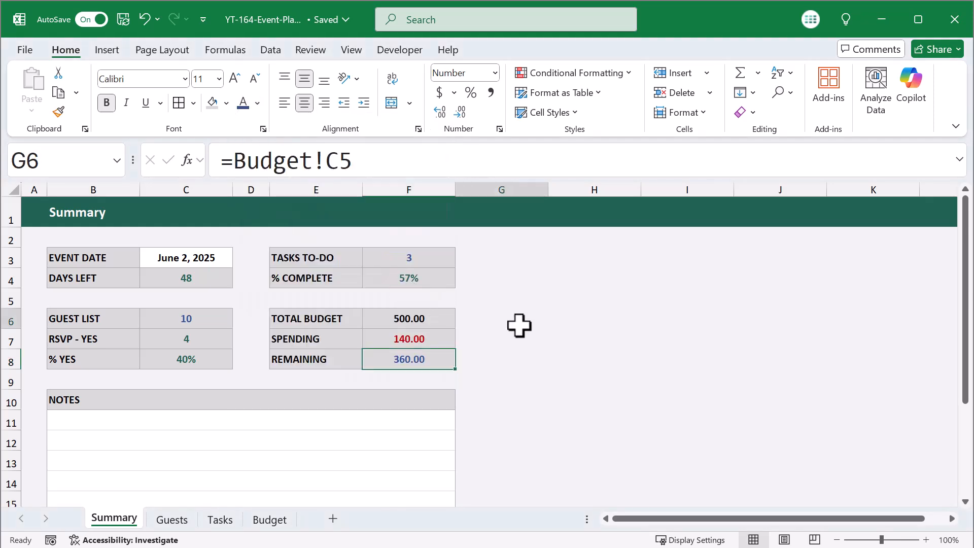
Collapse the ribbon to its headings to leave more room for the Summary sheet
left_click(562, 375)
scroll(561, 375, "down", 1)
scroll(561, 377, "up", 1)
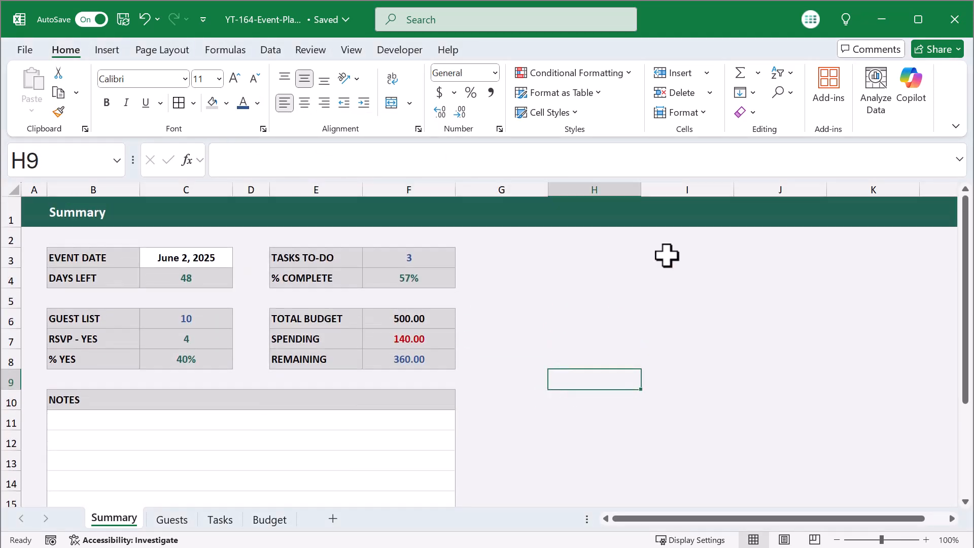
left_click(956, 126)
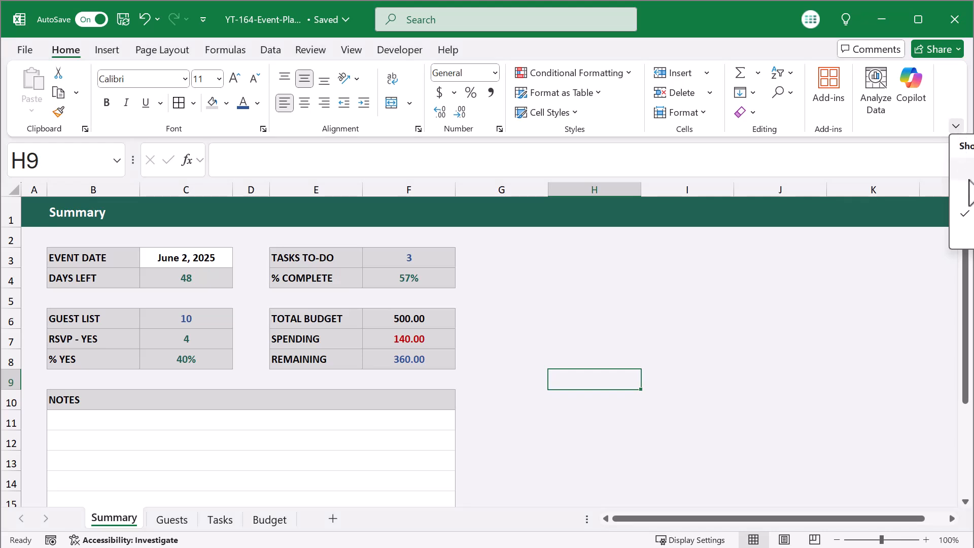
left_click(969, 191)
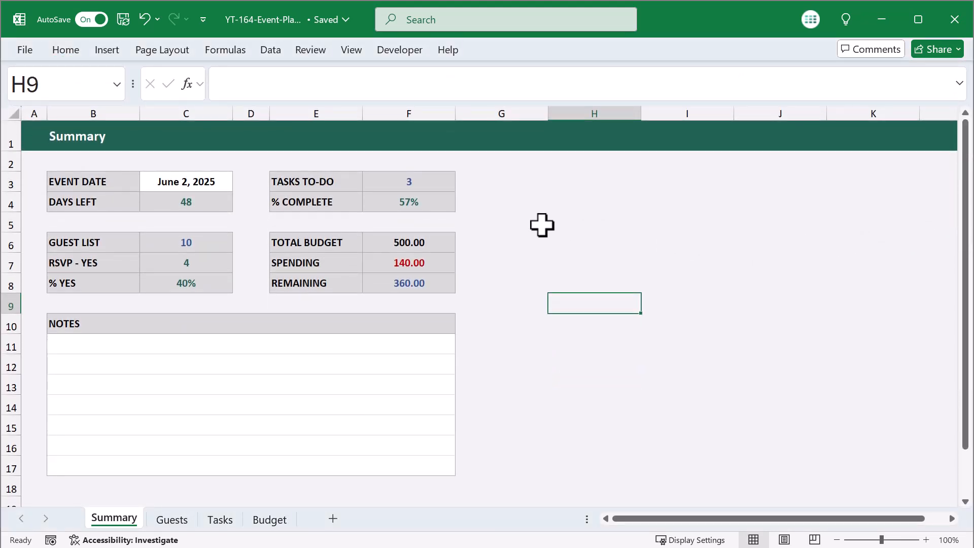